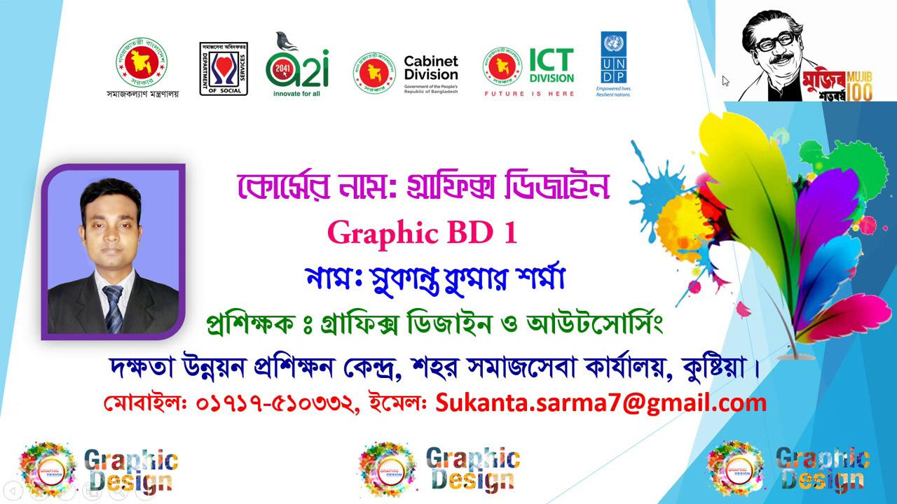
End the PowerPoint slideshow and close the presentation without saving changes
right_click(706, 89)
left_click(762, 325)
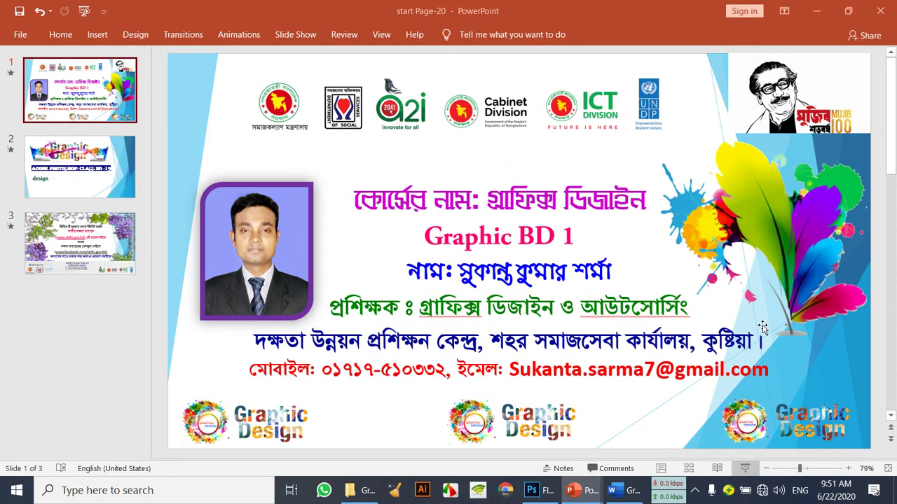
left_click(879, 11)
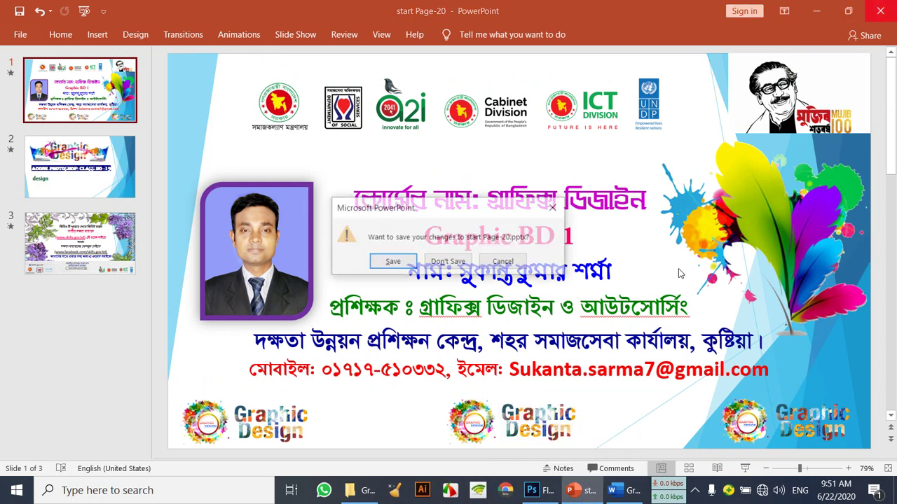
left_click(442, 263)
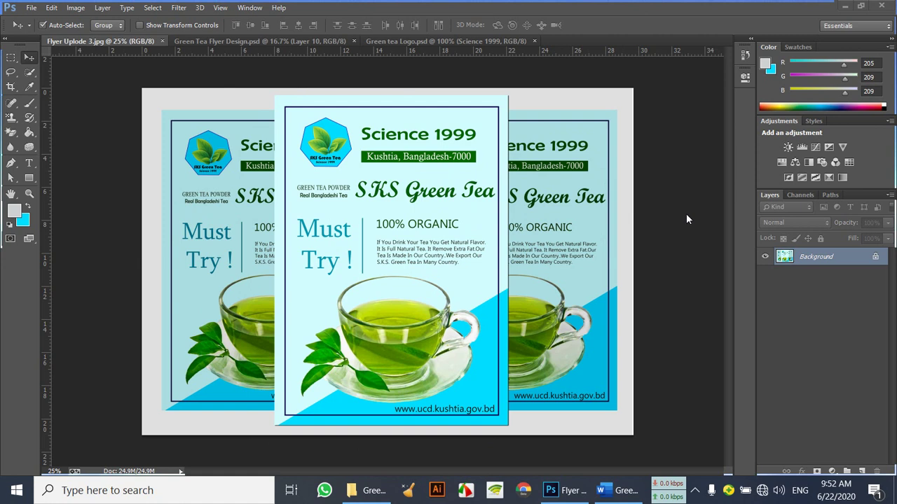
Close the Flyer Uplode 3.jpg image and bring the Green tea Logo document forward
left_click(238, 42)
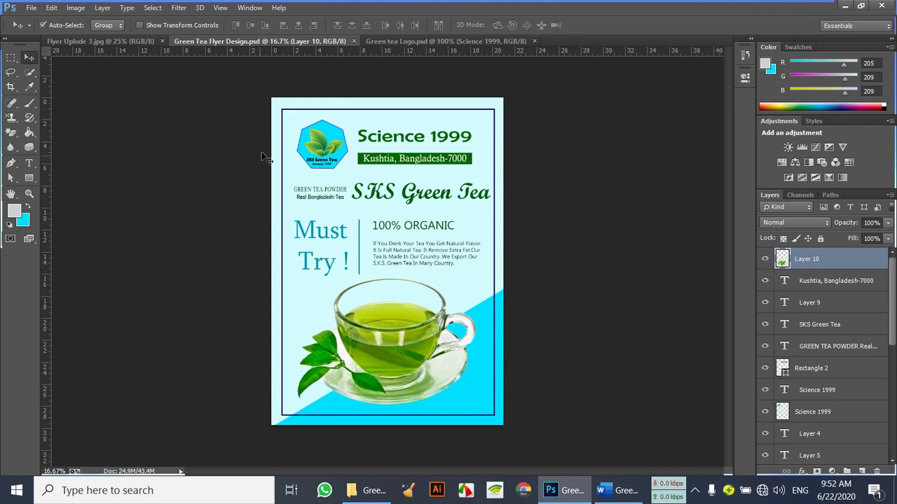
left_click(136, 43)
left_click(162, 42)
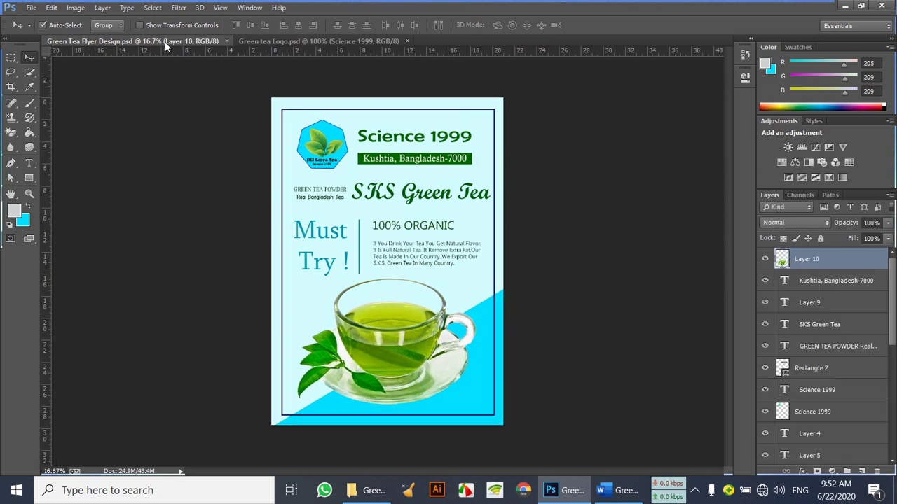
left_click(341, 42)
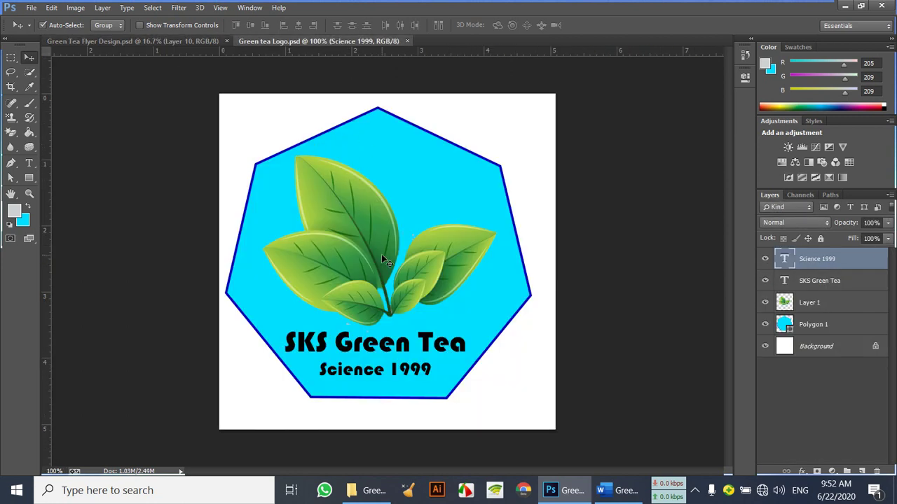
left_click(193, 41)
left_click(264, 42)
Create a new document 2 inches wide by 2 inches high
left_click(32, 8)
left_click(48, 25)
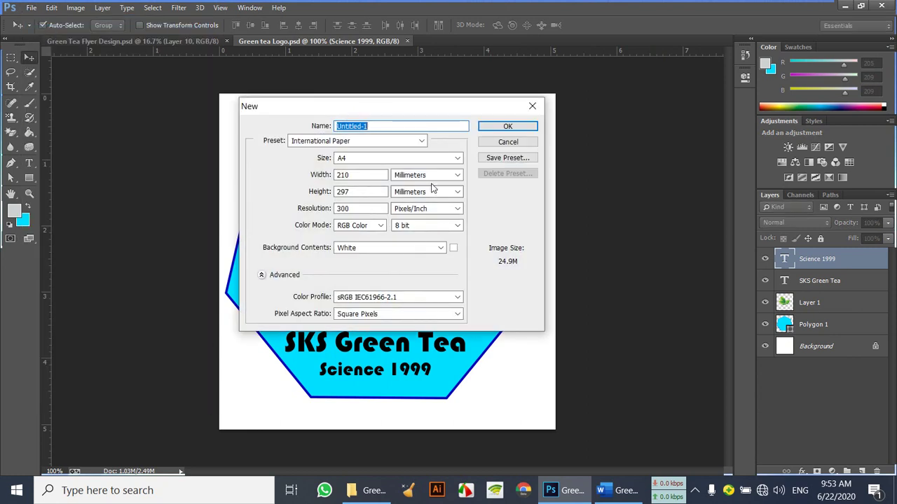
left_click(427, 175)
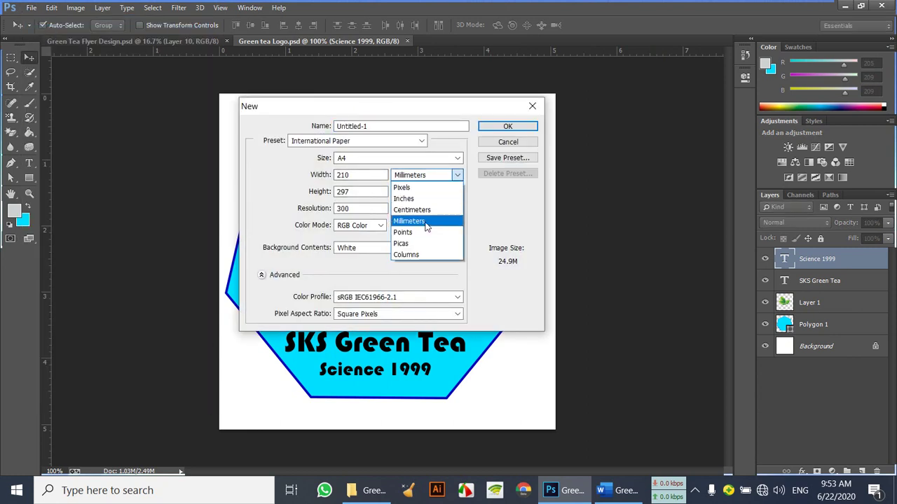
left_click(413, 199)
double_click(378, 174)
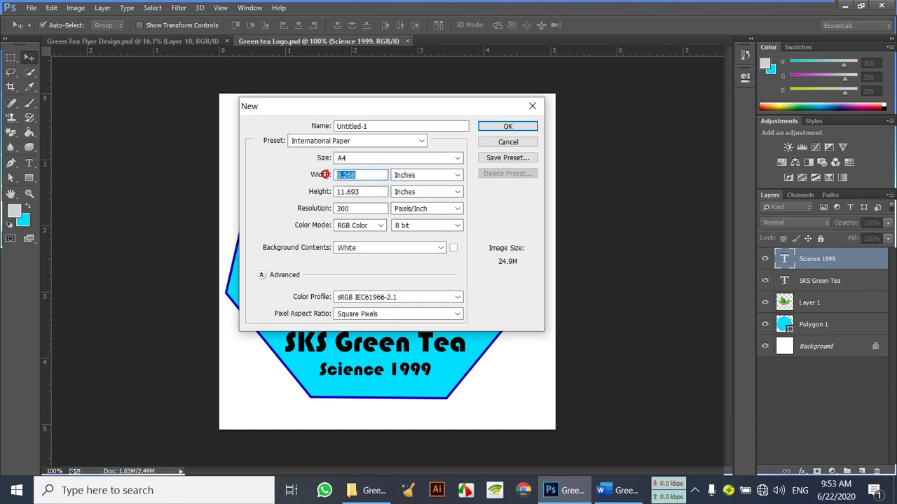
type("2")
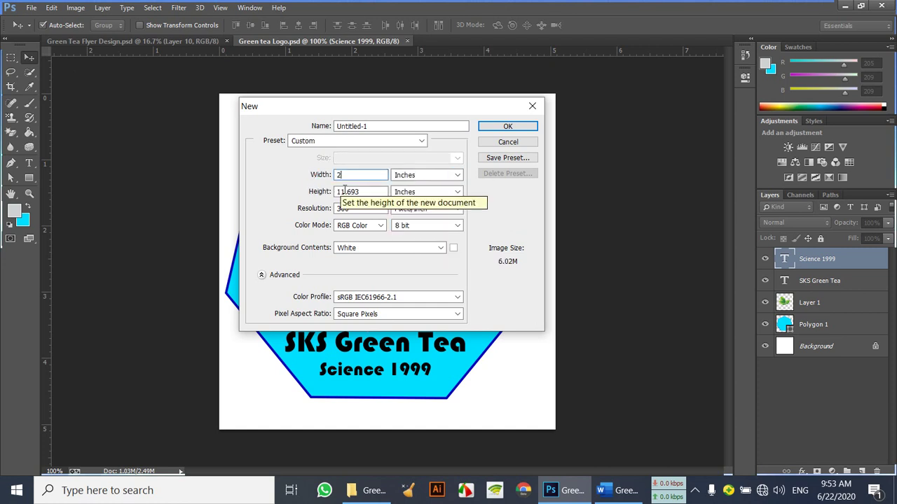
left_click_drag(360, 192, 315, 196)
type("2")
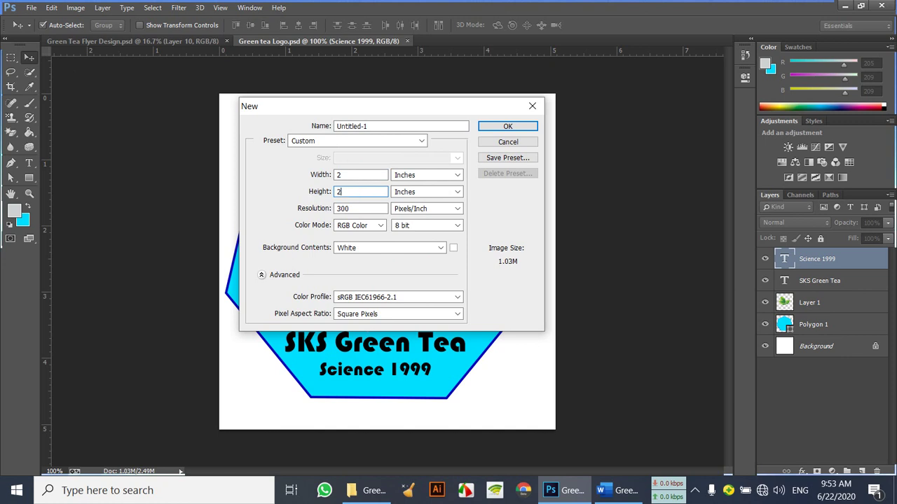
left_click(499, 129)
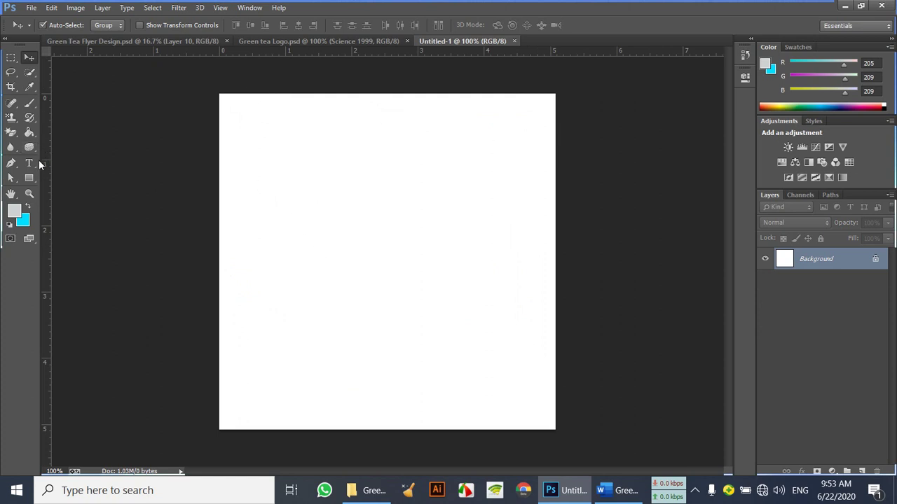
Draw a seven-sided polygon on the canvas with the Polygon Tool
left_click(31, 179)
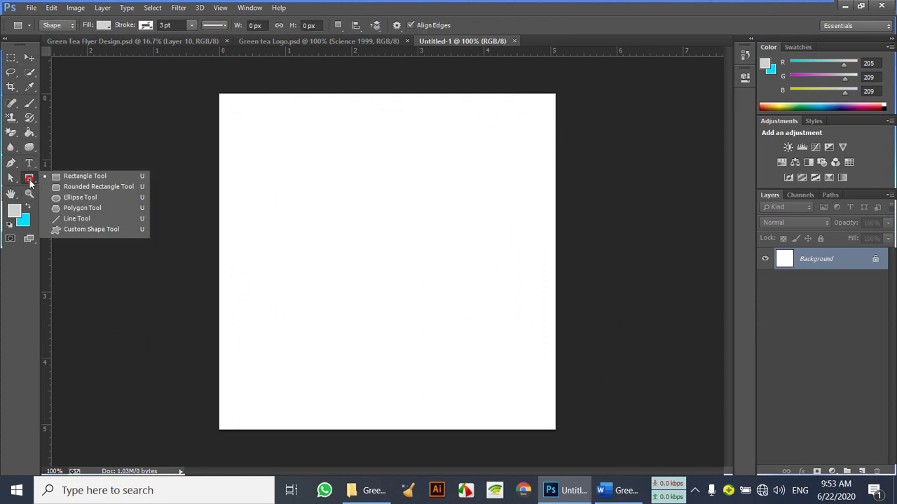
left_click(91, 208)
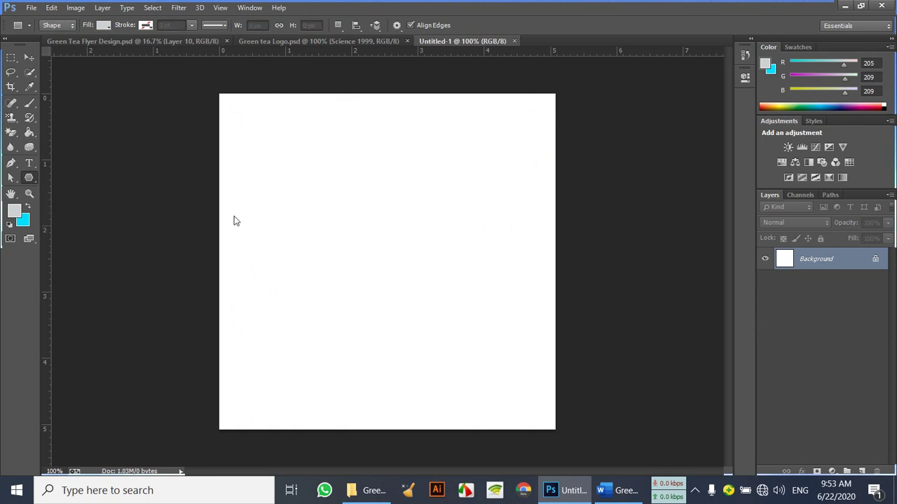
left_click(319, 197)
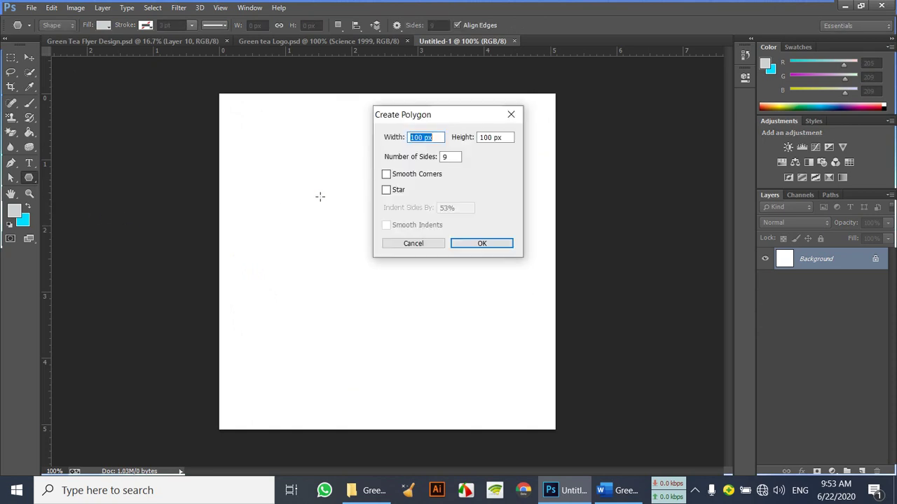
double_click(445, 158)
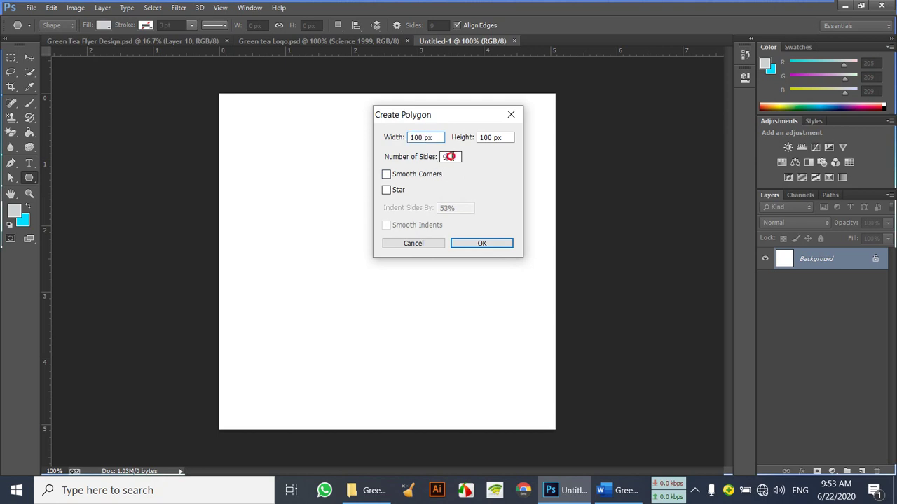
type("7")
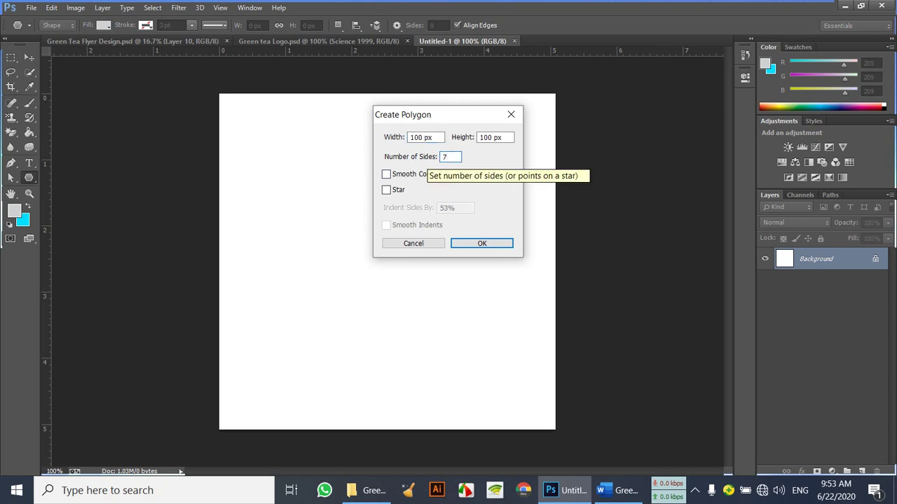
left_click(482, 243)
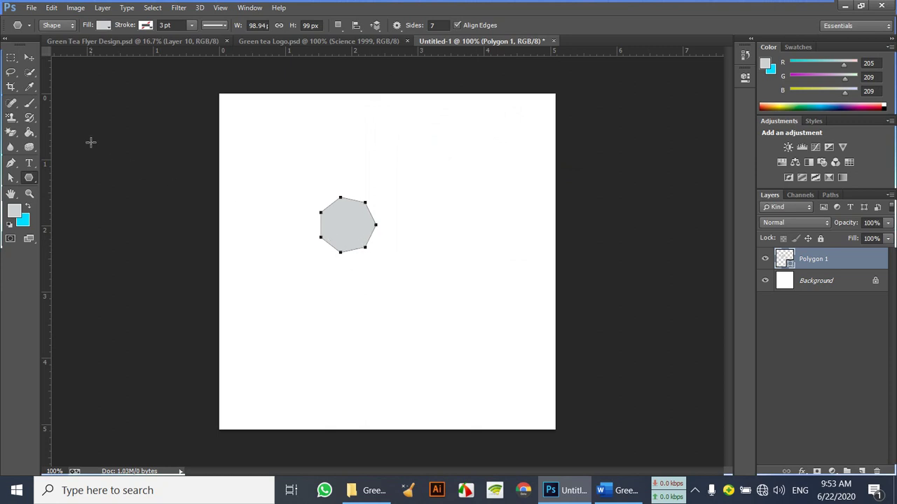
Set the foreground colour to cyan #00f3ff and fill the polygon with it
left_click(17, 212)
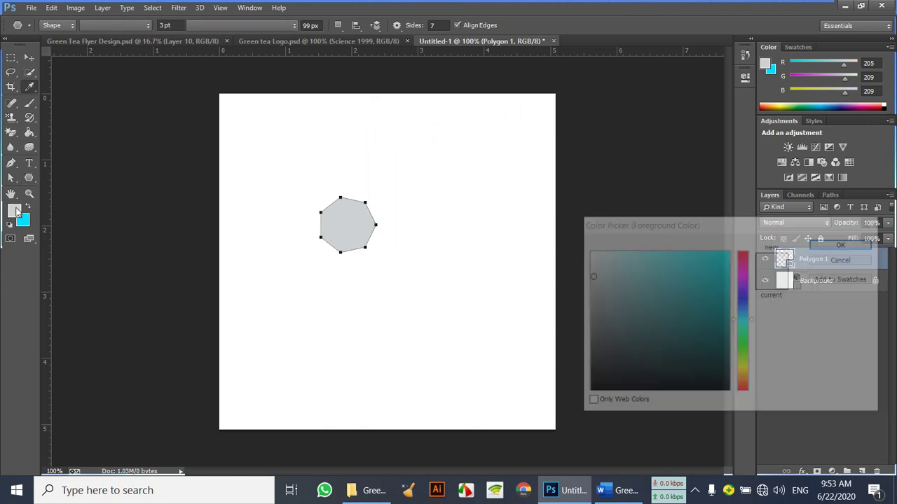
left_click_drag(724, 278, 739, 232)
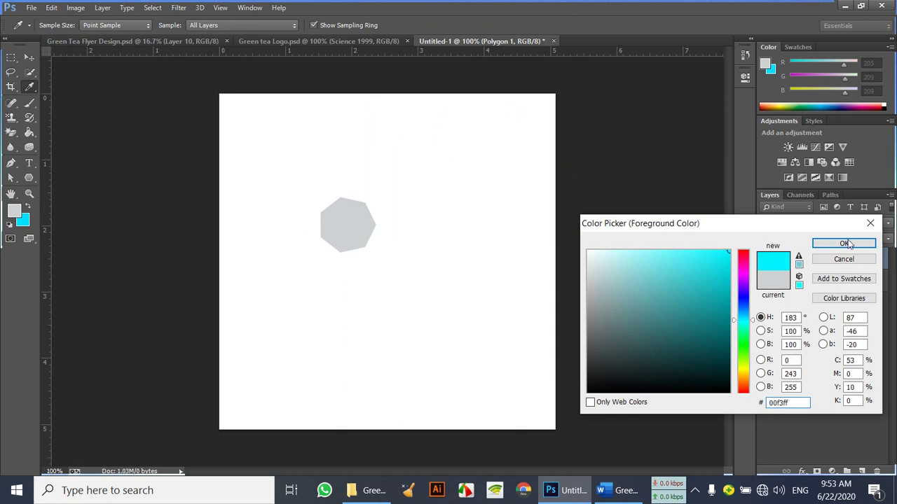
left_click(844, 243)
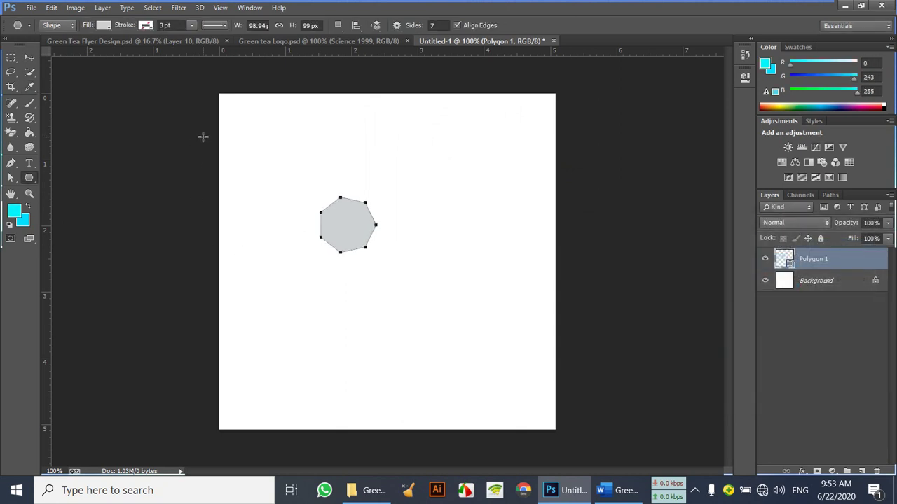
left_click(102, 27)
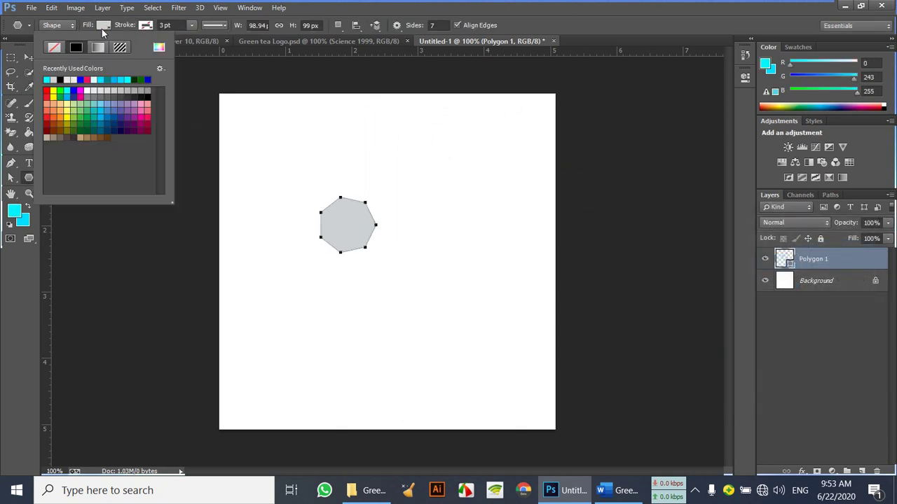
left_click(47, 79)
left_click(143, 26)
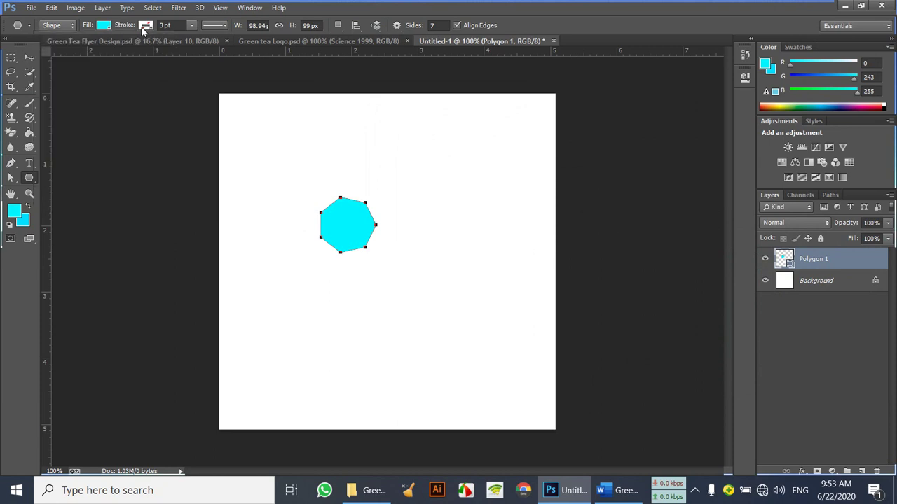
Give the polygon a dark navy stroke 1 pt wide
left_click(144, 26)
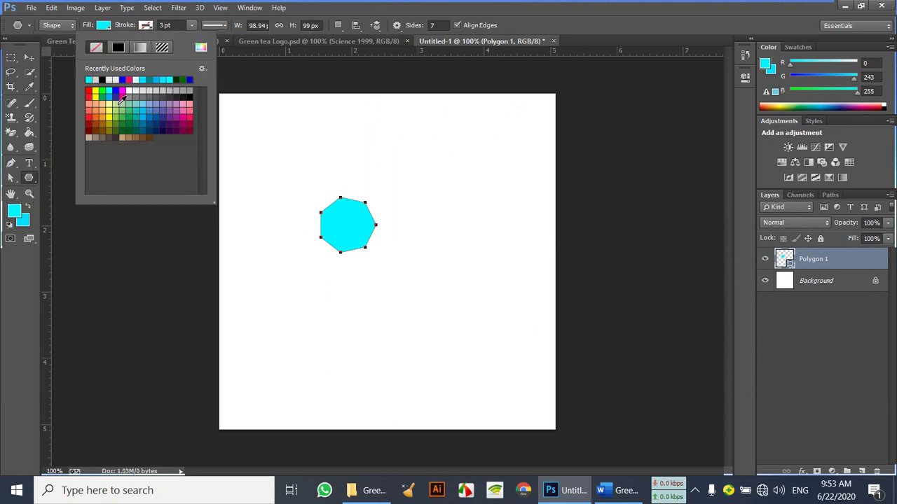
left_click(162, 130)
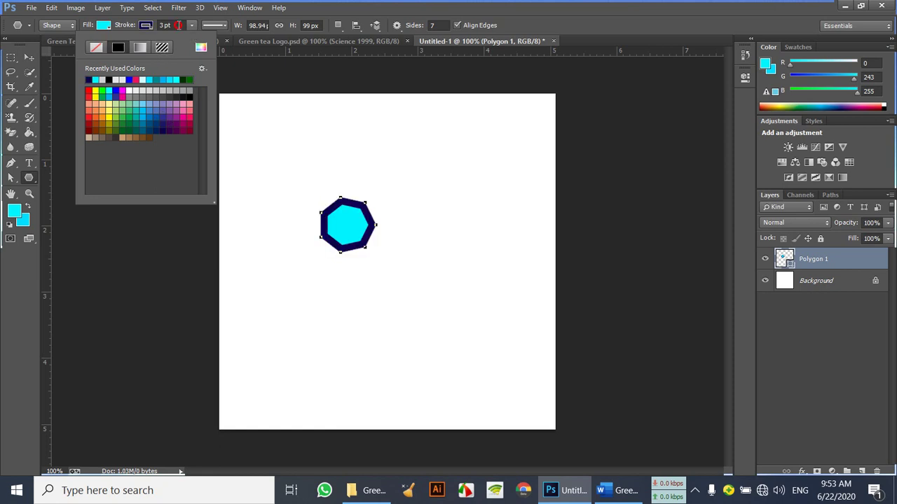
left_click(146, 27)
type("1")
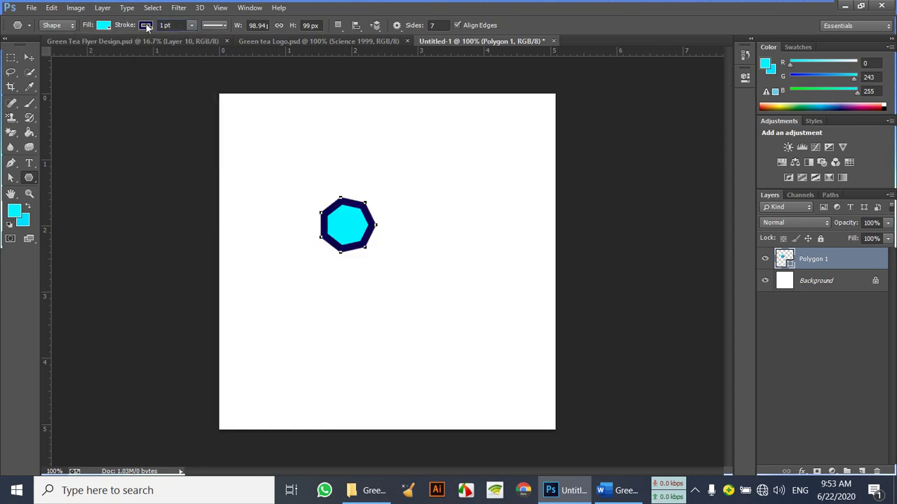
key("Return")
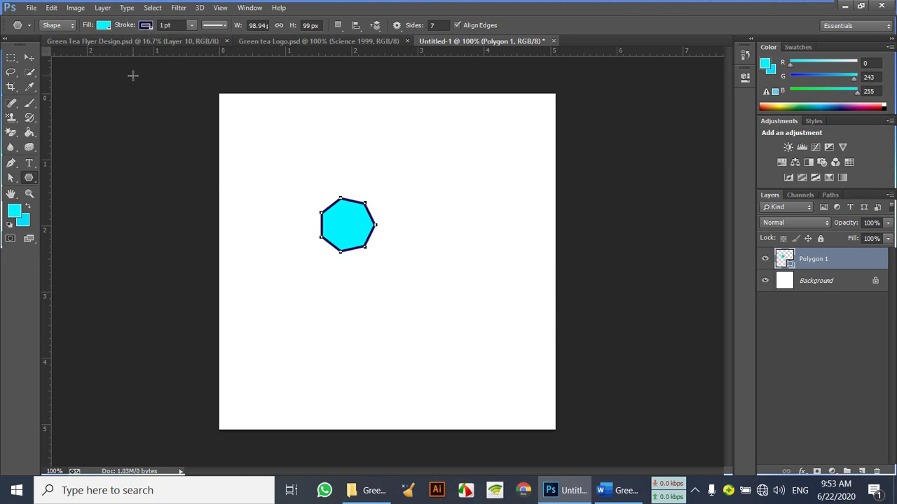
Move the polygon, enlarge it to nearly fill the page, and nudge it down
left_click(30, 56)
left_click_drag(359, 240, 339, 197)
key("ctrl+t")
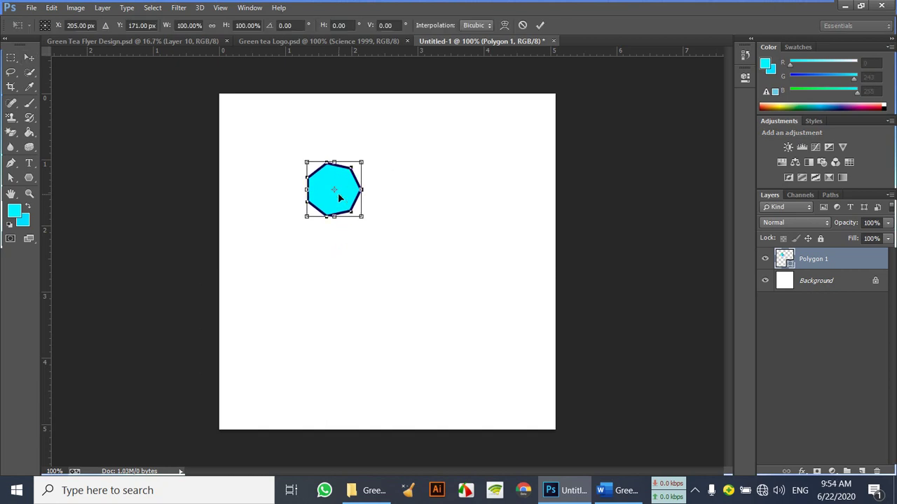
left_click_drag(366, 221, 518, 421)
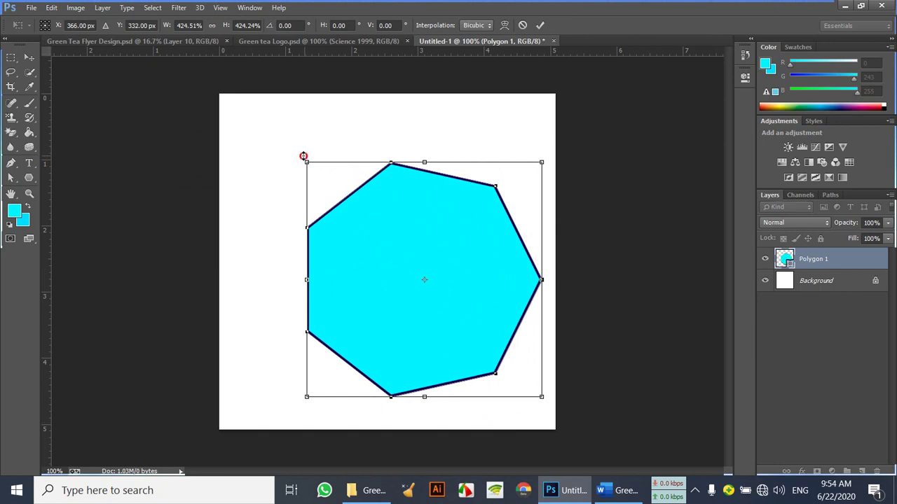
left_click_drag(304, 162, 233, 106)
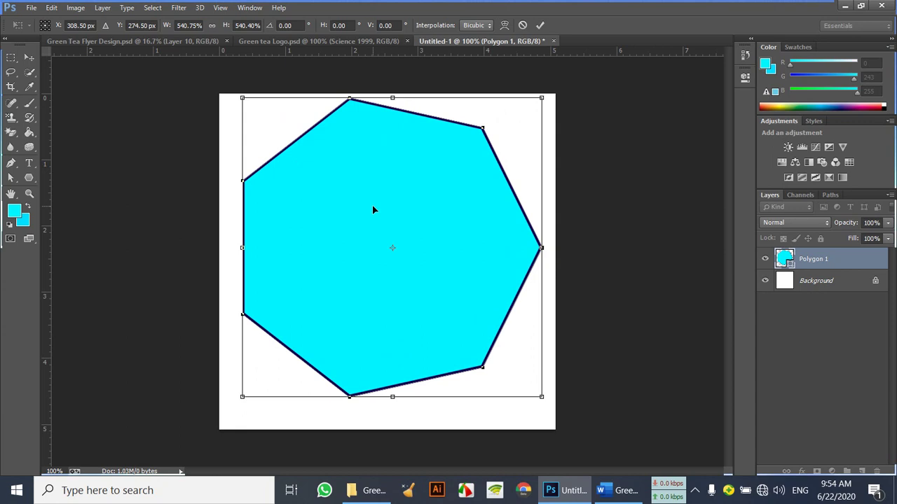
key("Return")
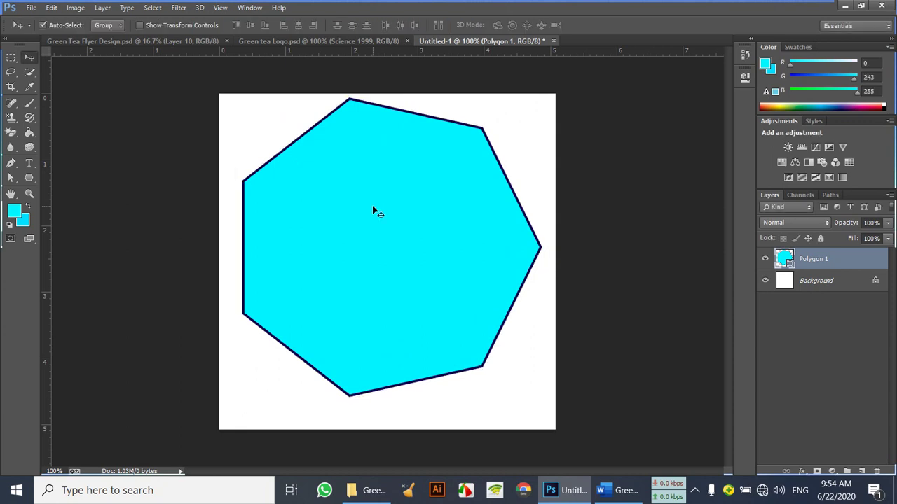
key("Down")
key("Down")
key("Down")
key("Down")
key("Down")
key("Down")
key("Down")
key("Down")
key("Down")
key("Down")
key("Down")
key("Down")
key("Down")
key("Down")
key("Down")
key("Down")
key("Down")
key("Down")
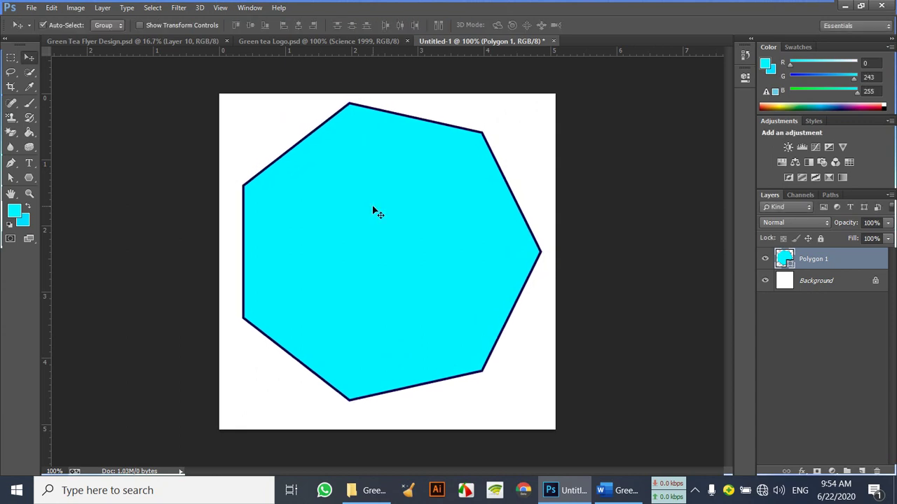
key("Down")
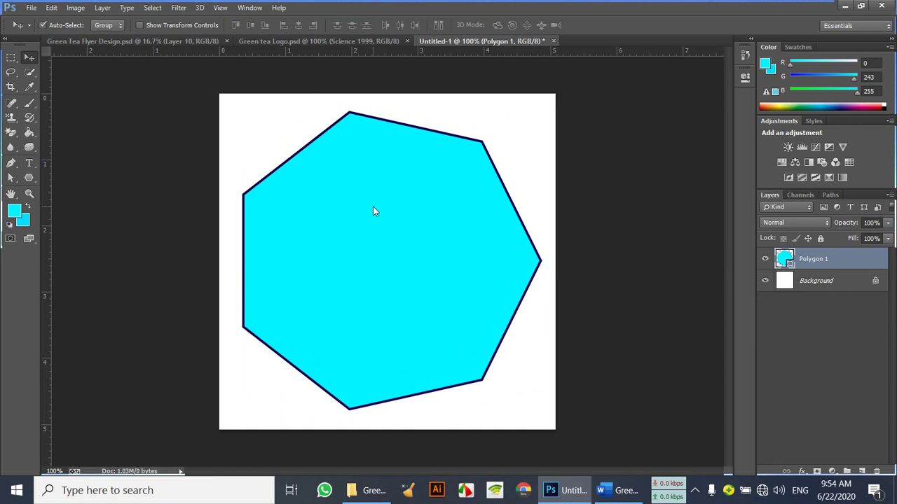
Rotate the heptagon about 12.74° to level its base, scale it to ~92%, and centre it
key("ctrl+t")
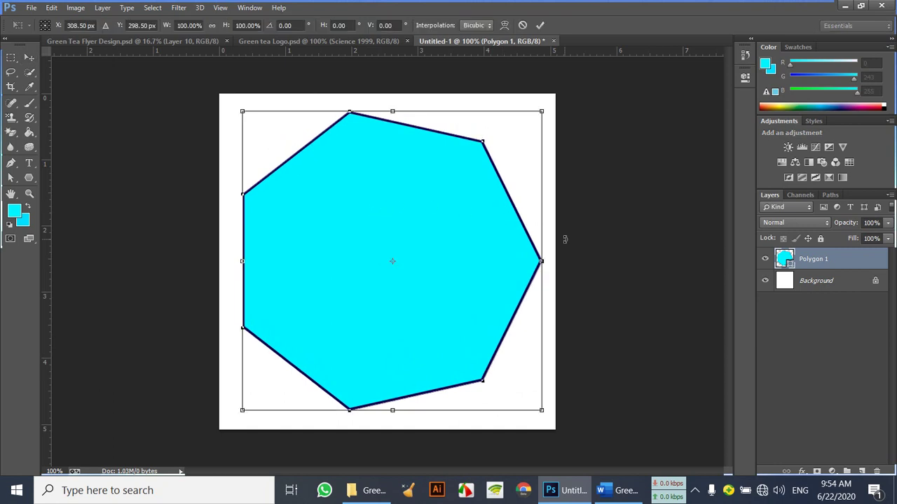
left_click_drag(590, 247, 603, 294)
key("Left")
key("Left")
key("Left")
key("Down")
key("Down")
key("Down")
key("Down")
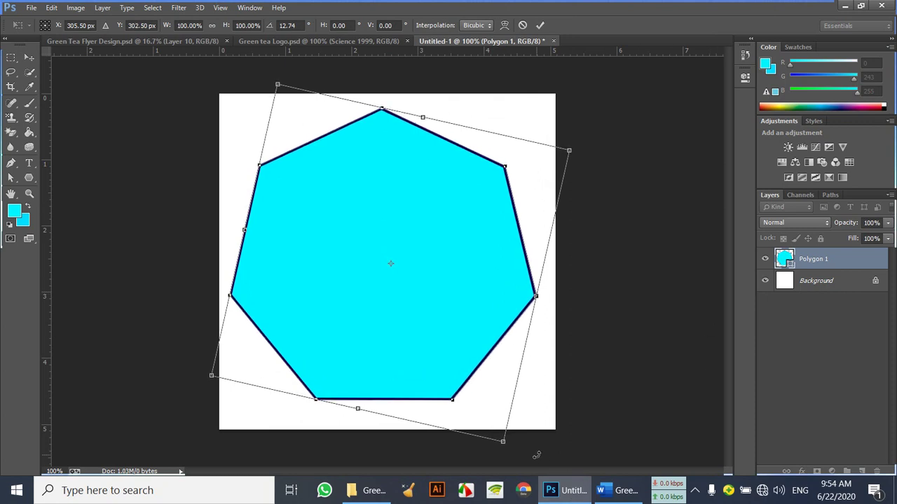
left_click_drag(503, 442, 484, 413)
left_click_drag(384, 220, 386, 253)
left_click_drag(575, 282, 579, 283)
key("Return")
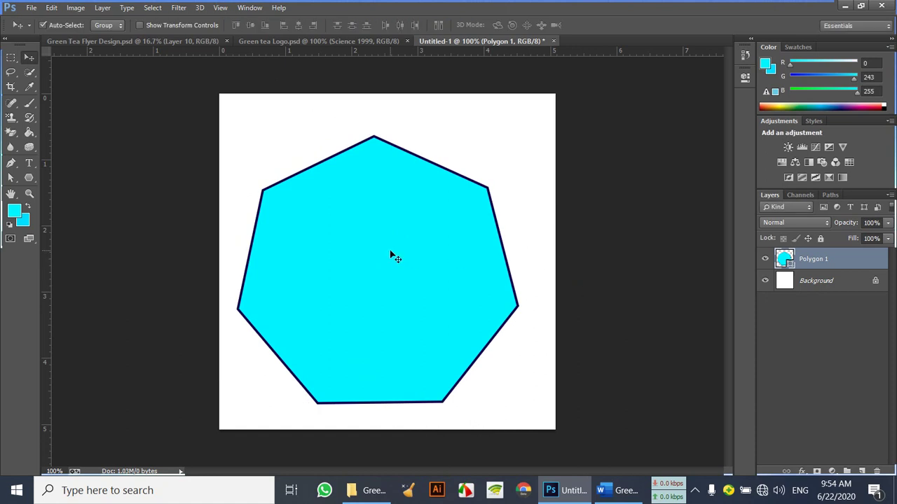
key("Right")
key("Right")
key("Right")
key("Right")
key("Right")
key("Right")
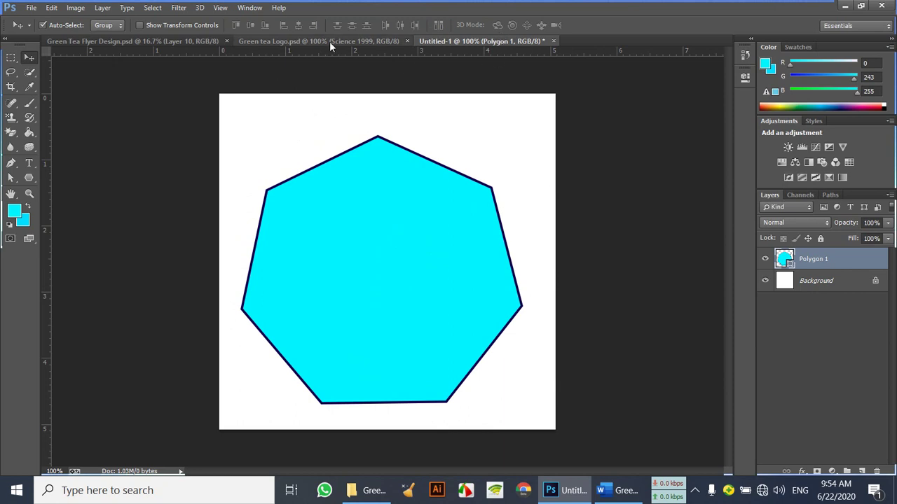
Float the document windows, open the green tea leaves PNG, and copy it into Untitled-1
left_click_drag(464, 42, 455, 61)
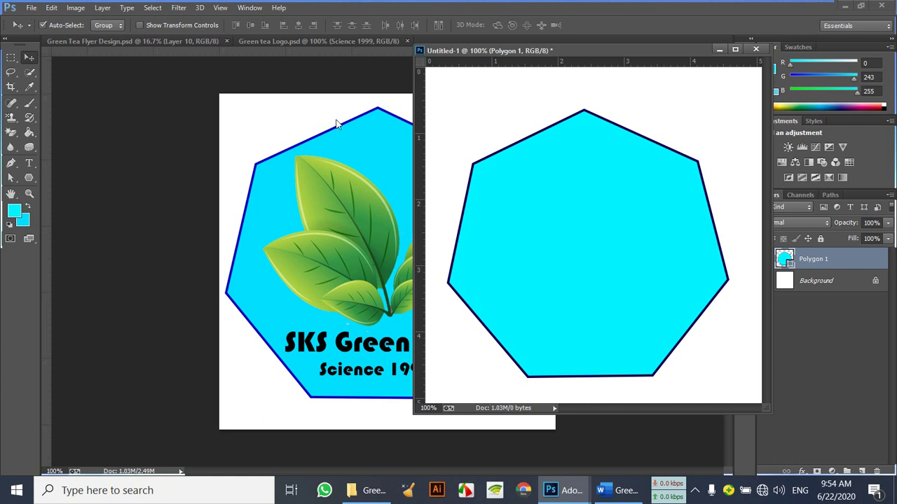
left_click_drag(320, 37, 273, 61)
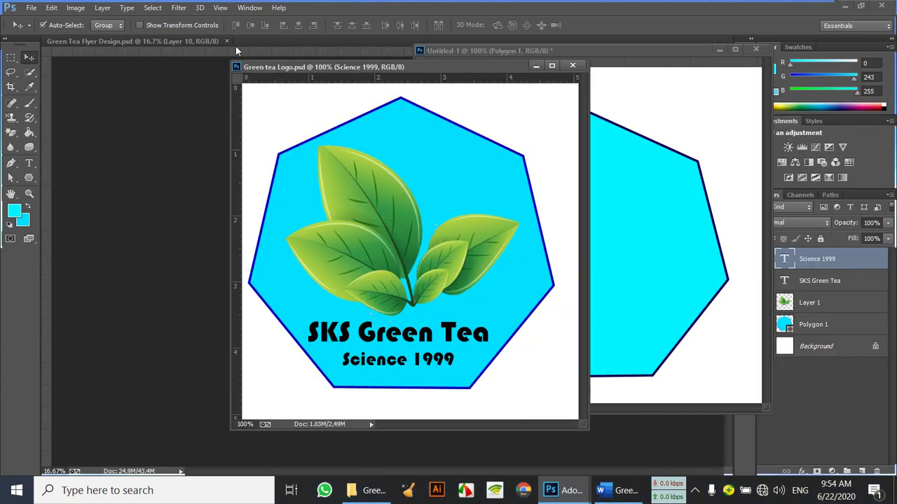
left_click_drag(201, 40, 206, 45)
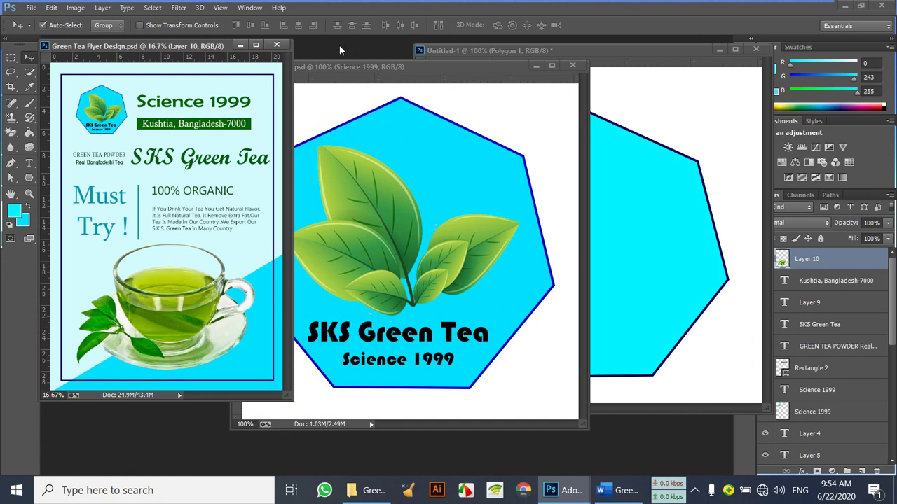
key("ctrl+o")
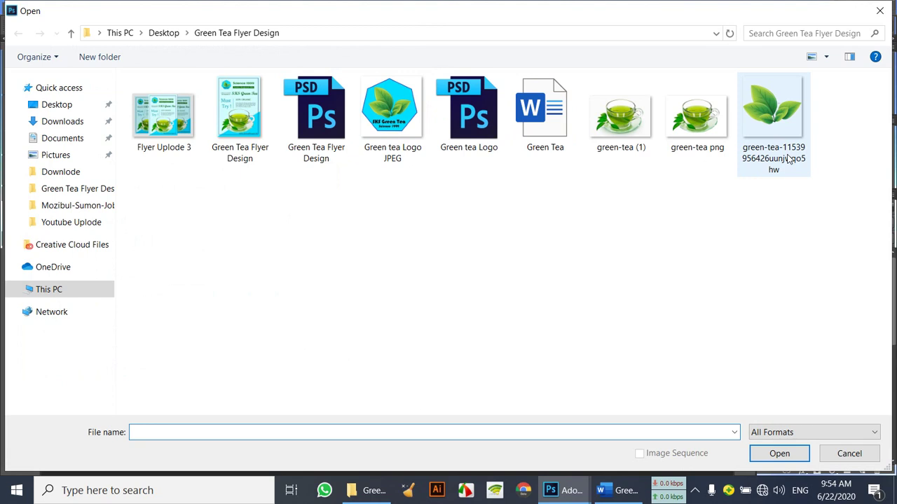
double_click(784, 118)
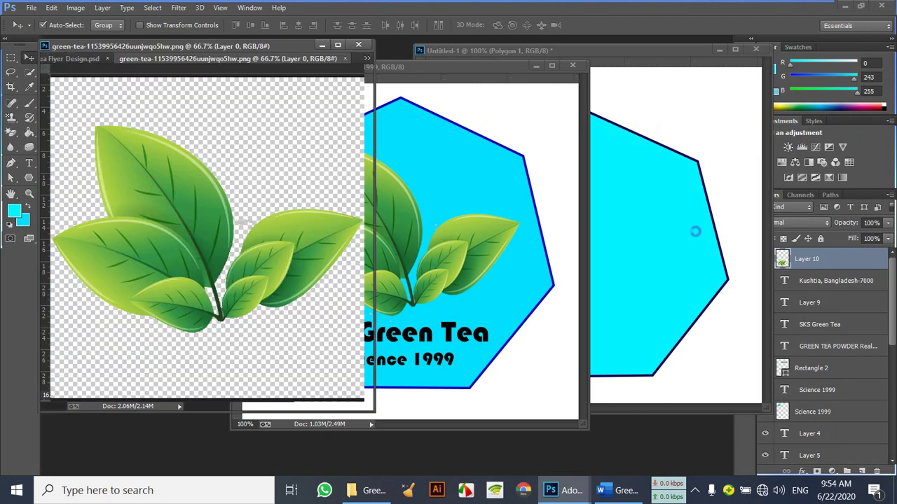
left_click_drag(160, 194, 574, 208)
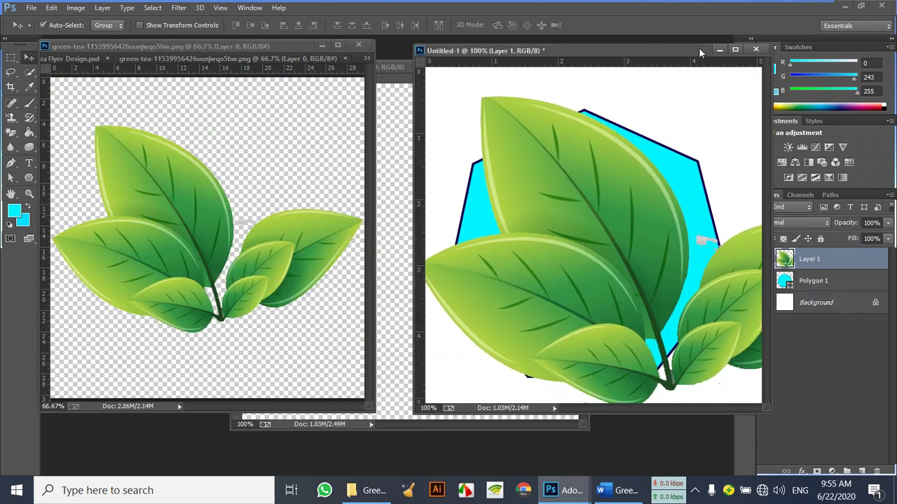
Shrink the leaves and place them in the centre of the cyan heptagon
left_click(735, 49)
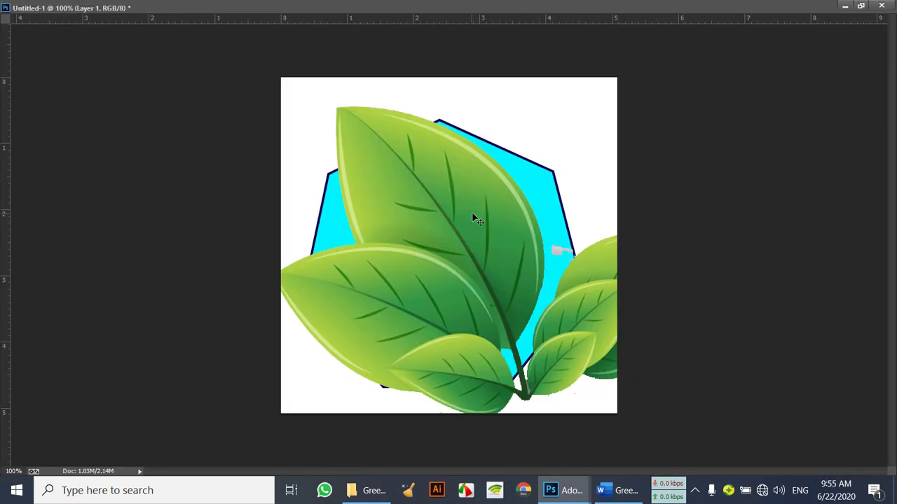
key("ctrl+t")
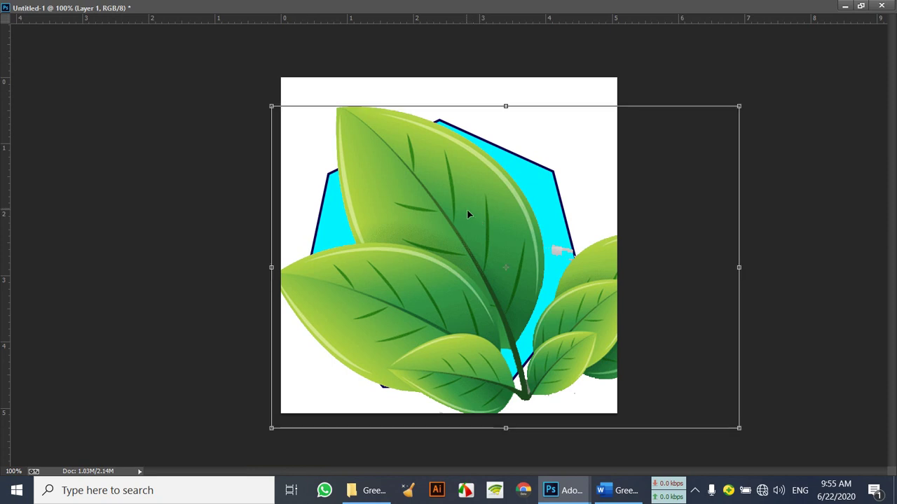
left_click_drag(738, 427, 545, 305)
left_click_drag(355, 195, 417, 247)
left_click_drag(609, 346, 521, 292)
mouse_move(409, 213)
left_mouse_down()
mouse_move(420, 229)
mouse_move(417, 223)
left_mouse_up()
key("Return")
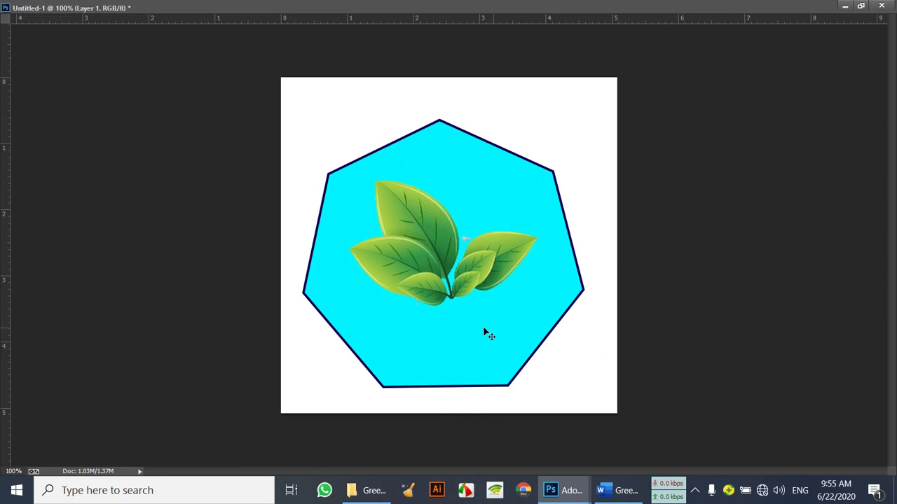
Close the leaves PNG document and switch to the Word document with the flyer text
left_click(860, 6)
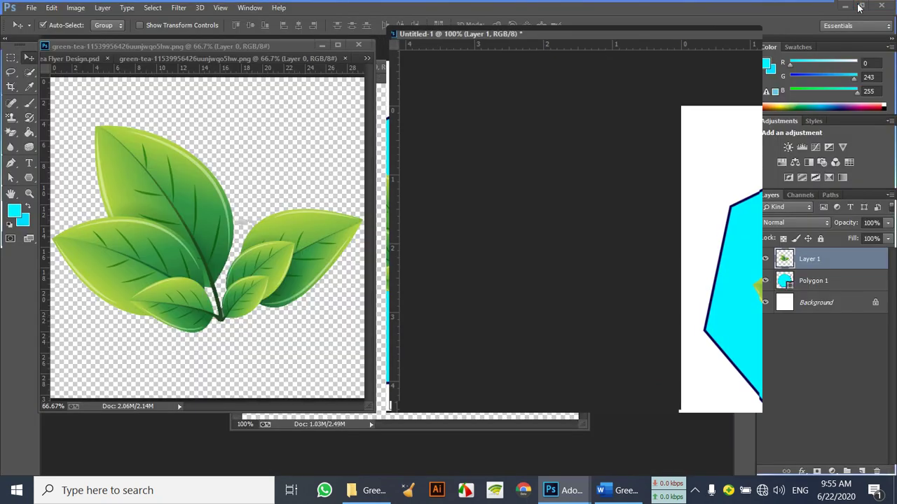
left_click(348, 44)
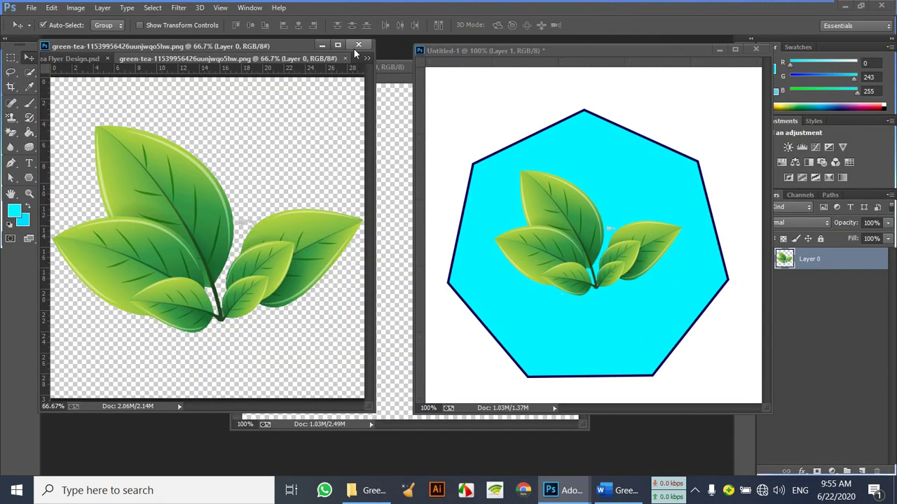
left_click(344, 58)
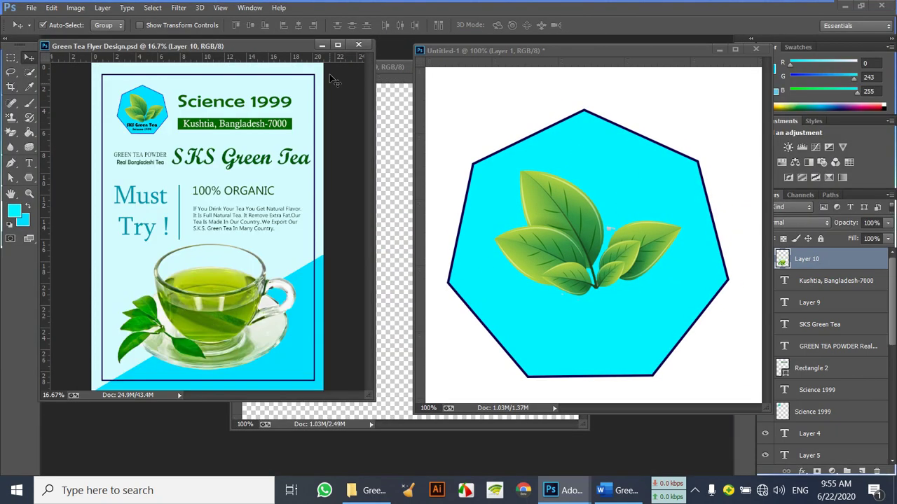
left_click(616, 491)
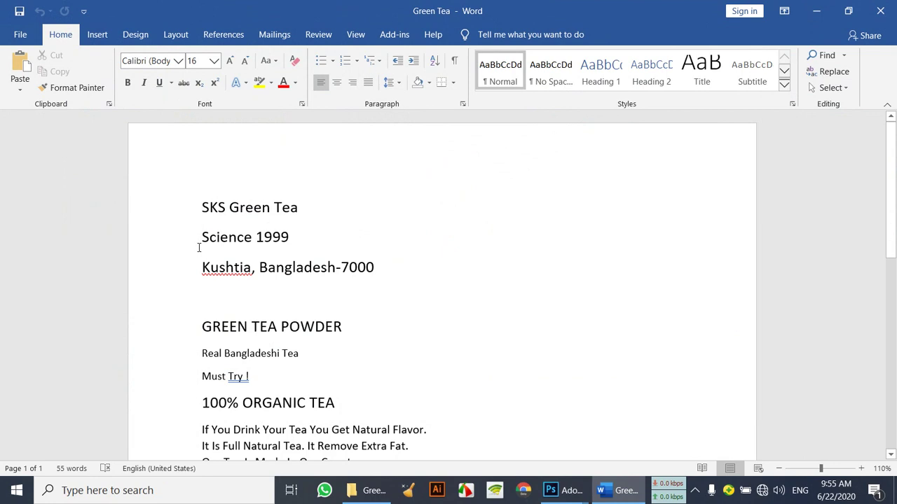
scroll(369, 256, "down", 1)
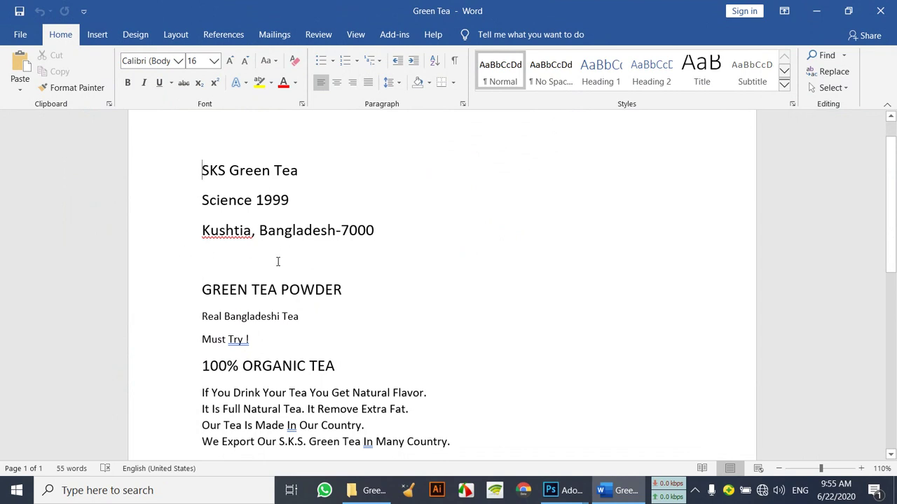
scroll(259, 231, "down", 2)
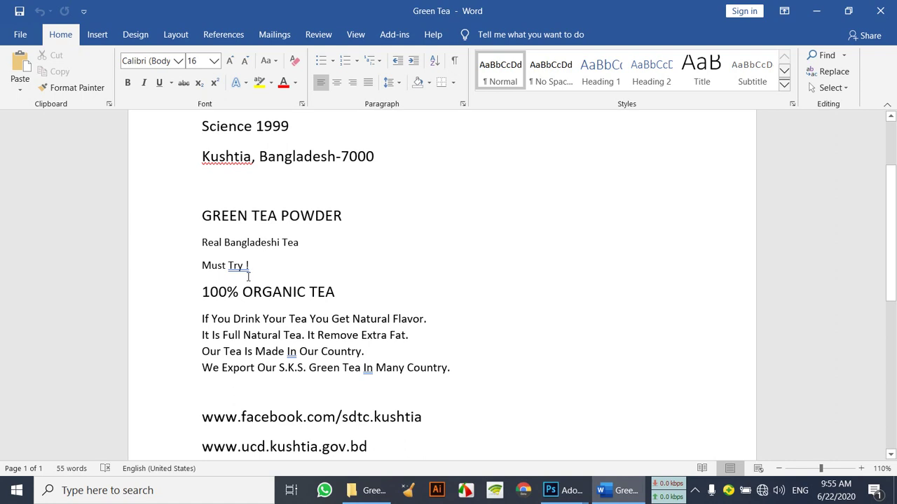
scroll(334, 295, "down", 3)
scroll(347, 284, "up", 6)
scroll(431, 254, "down", 3)
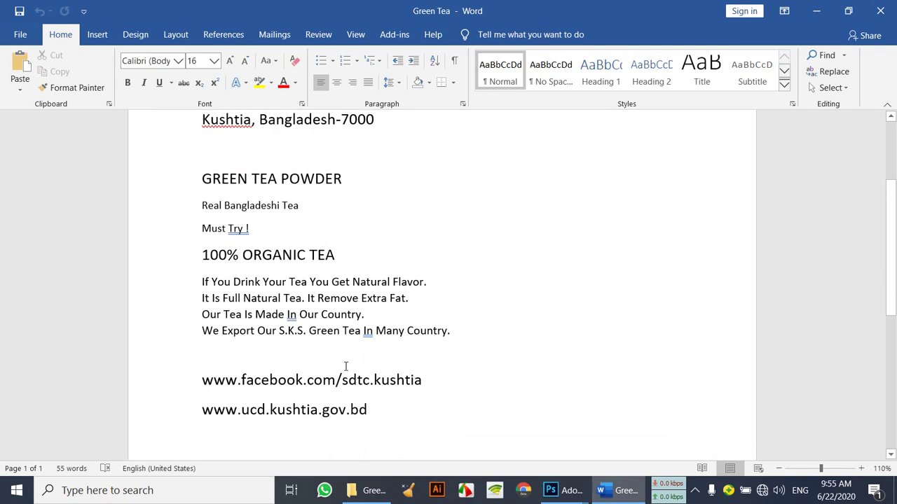
scroll(336, 235, "up", 3)
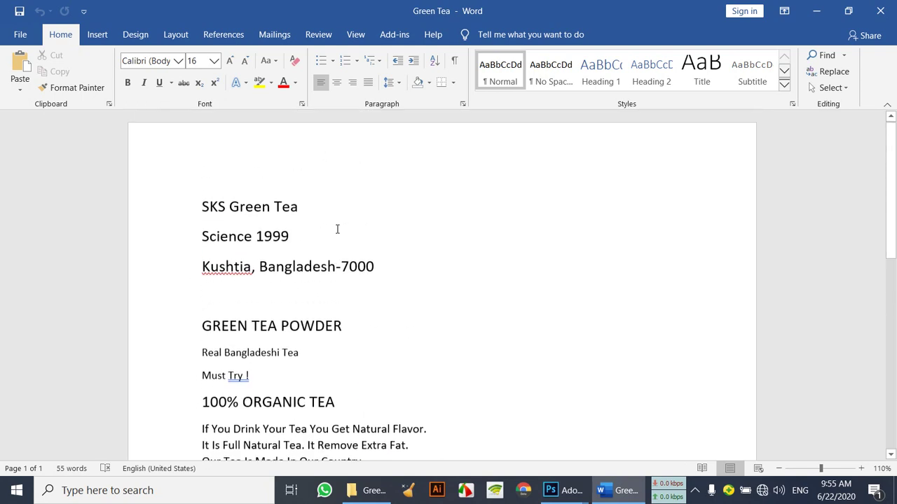
mouse_move(560, 490)
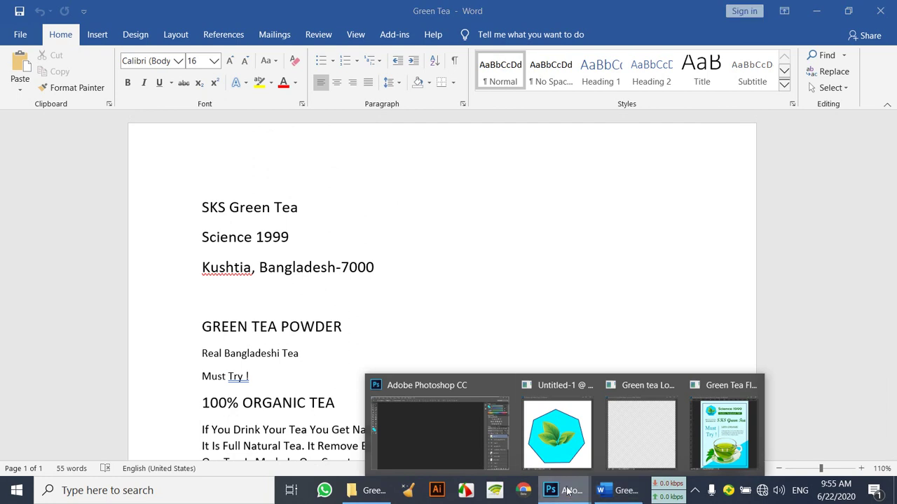
Shift the leaves slightly right and copy the SKS Green Tea text from Green tea Logo into Untitled-1
left_click(553, 447)
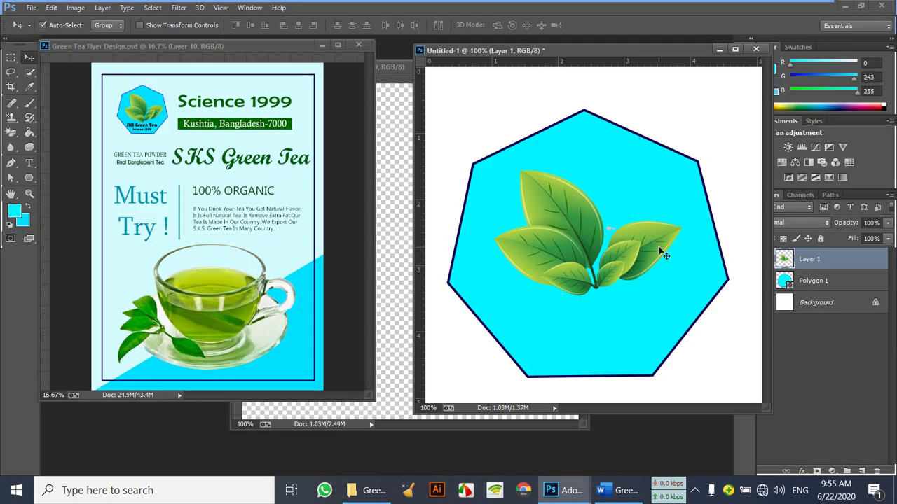
left_click_drag(592, 241, 597, 244)
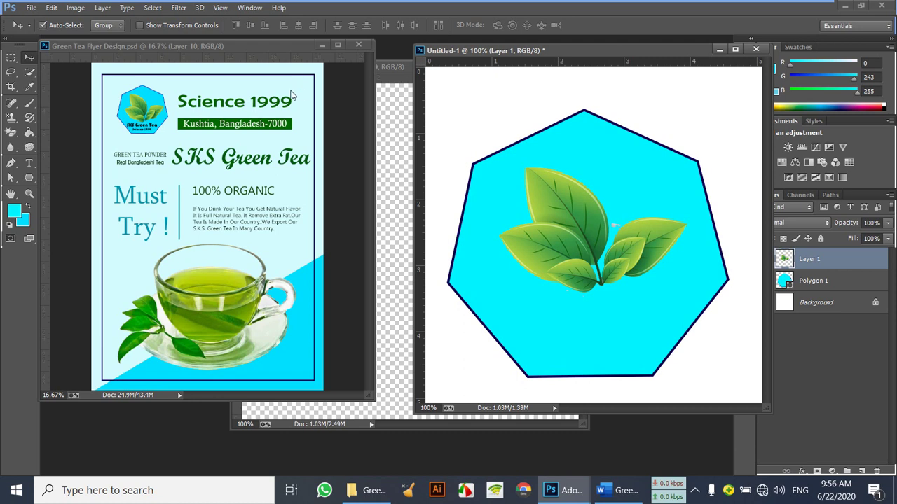
left_click(382, 109)
left_click_drag(426, 336, 581, 340)
left_click(588, 351)
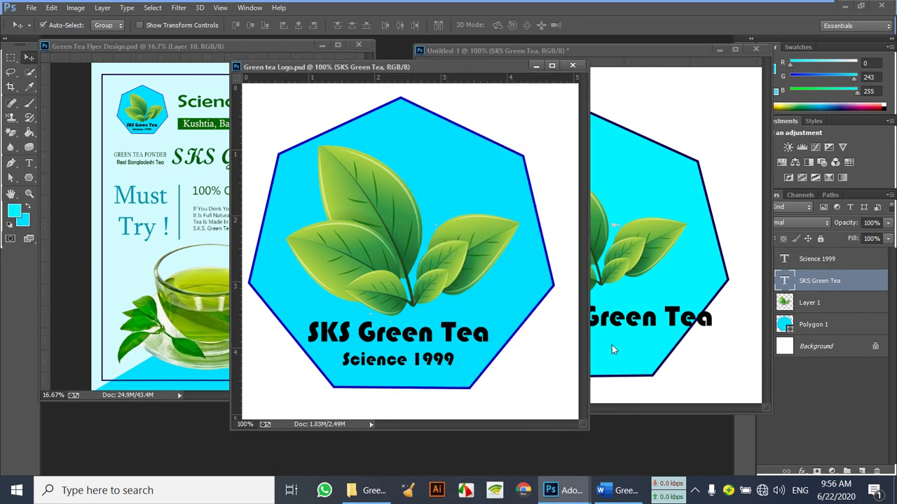
Add Science 1999 below the heading, close Untitled-1 unsaved, and close Green tea Logo
left_click_drag(440, 360, 600, 313)
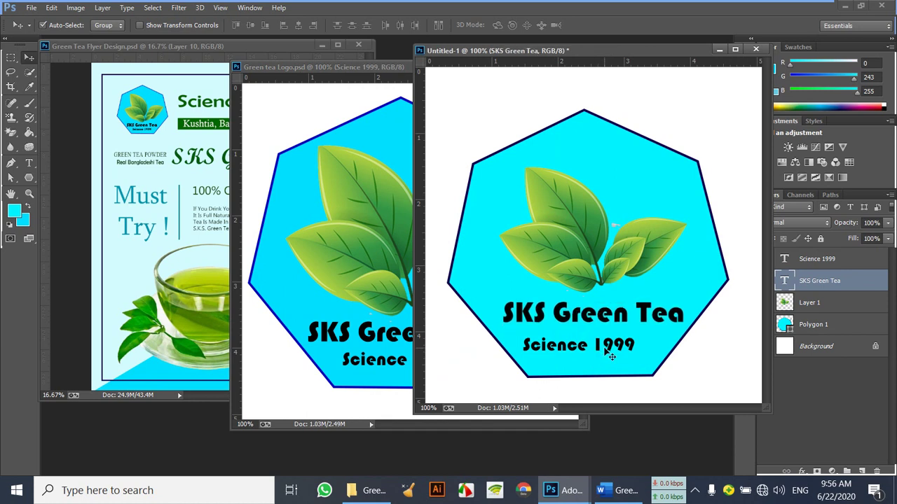
left_click_drag(613, 350, 622, 350)
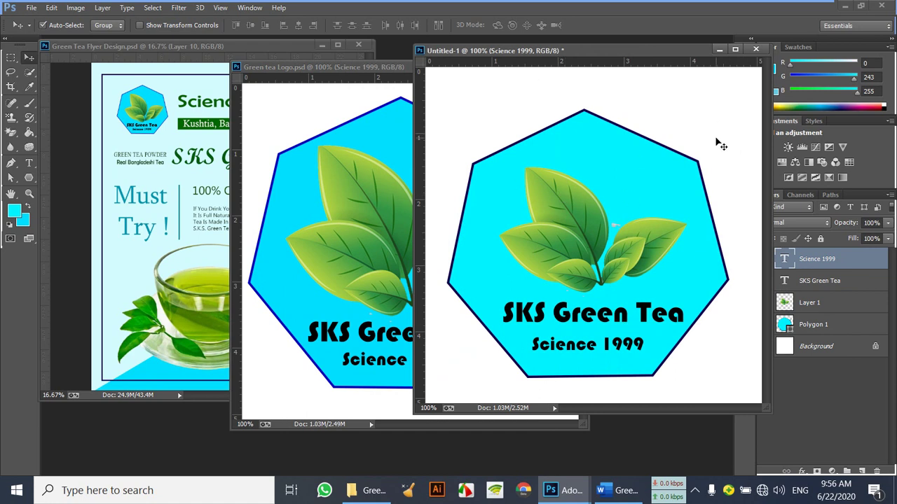
left_click(756, 50)
left_click(468, 189)
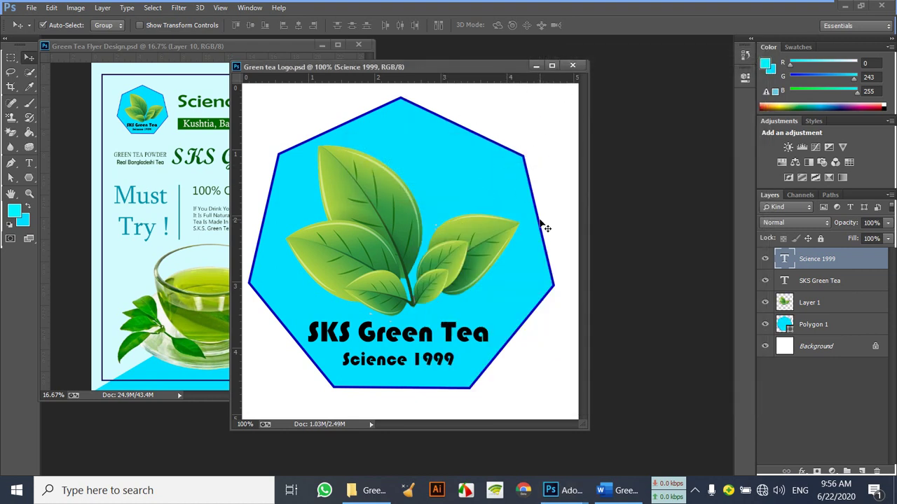
left_click(573, 66)
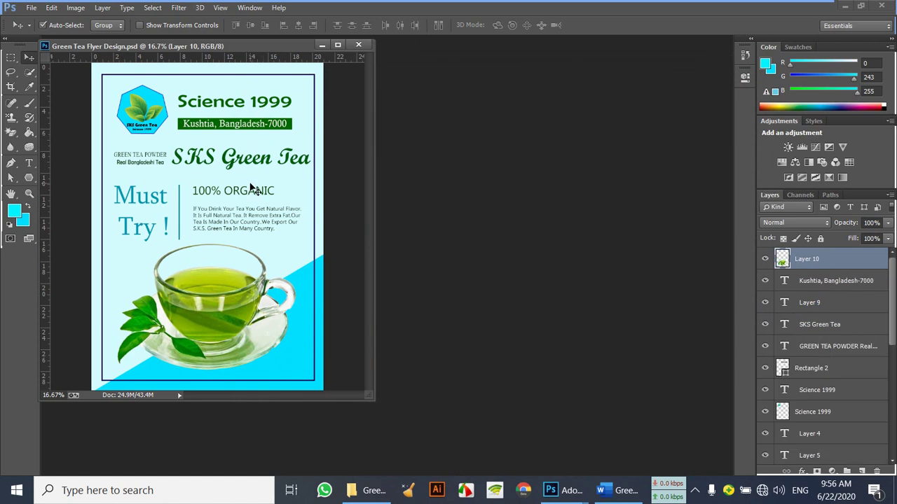
Create a new International Paper A4 document measured in inches (8.268 × 11.693) at 300 ppi
left_click_drag(258, 42, 567, 57)
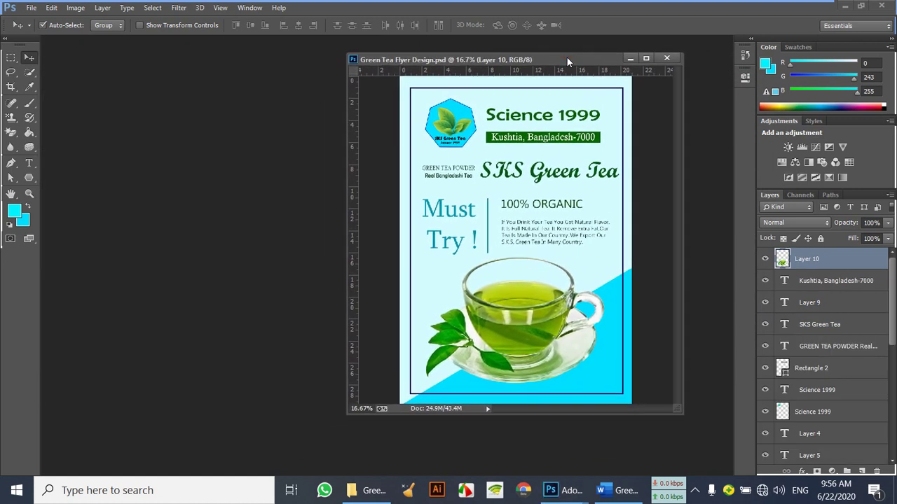
left_click(32, 8)
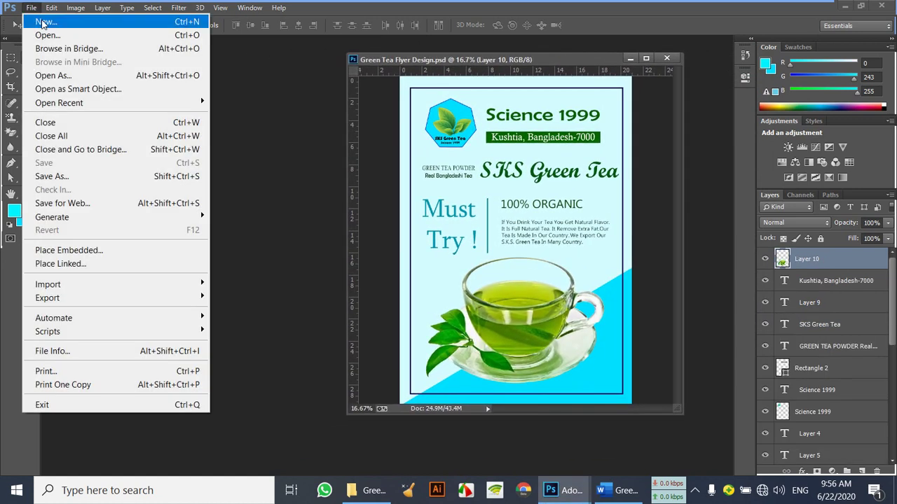
left_click(41, 21)
left_click(421, 141)
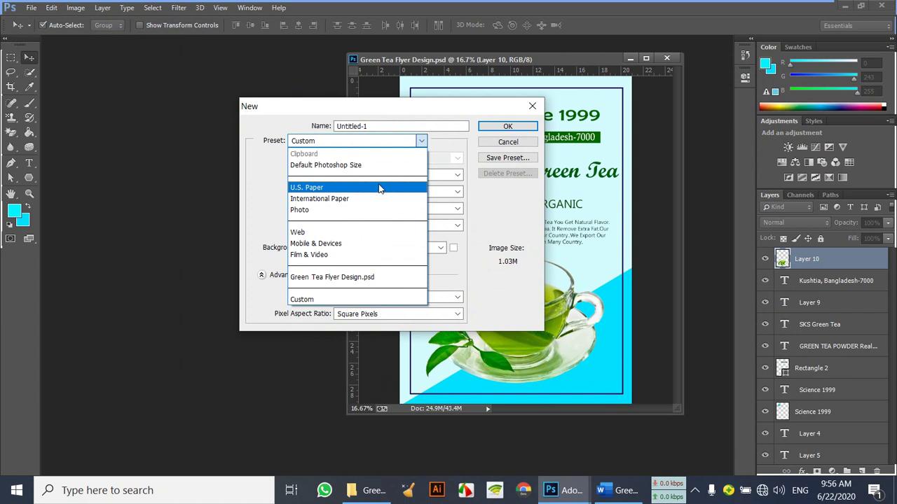
left_click(378, 198)
left_click(391, 159)
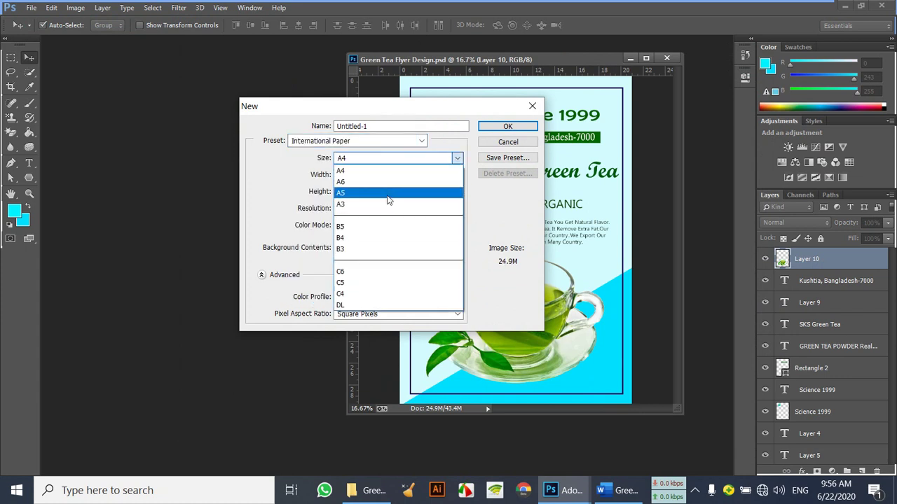
left_click(389, 200)
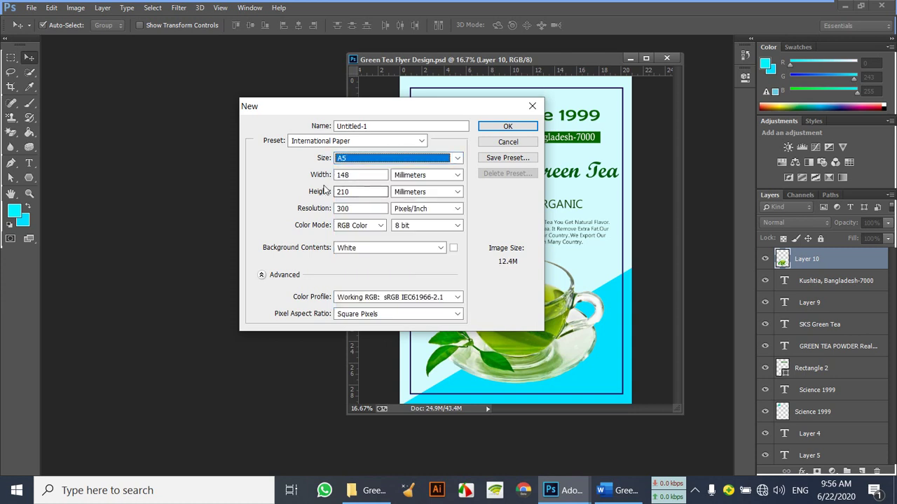
left_click(404, 176)
left_click(403, 186)
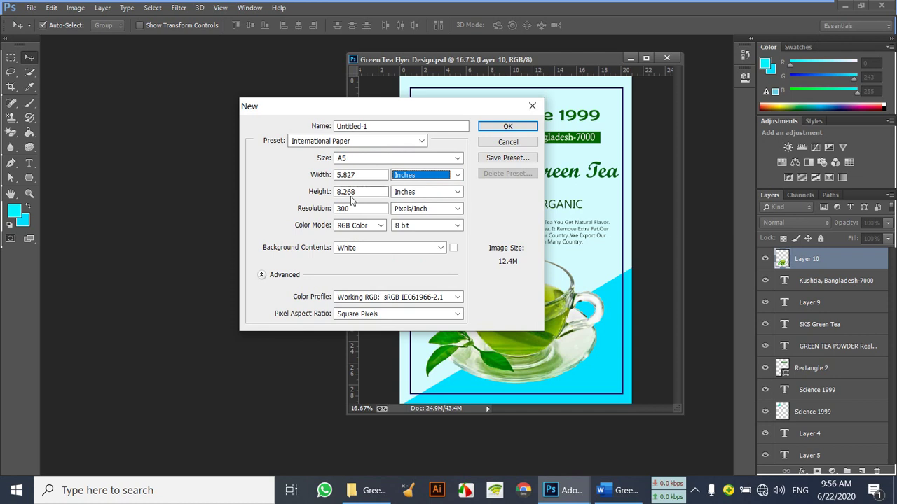
left_click(379, 159)
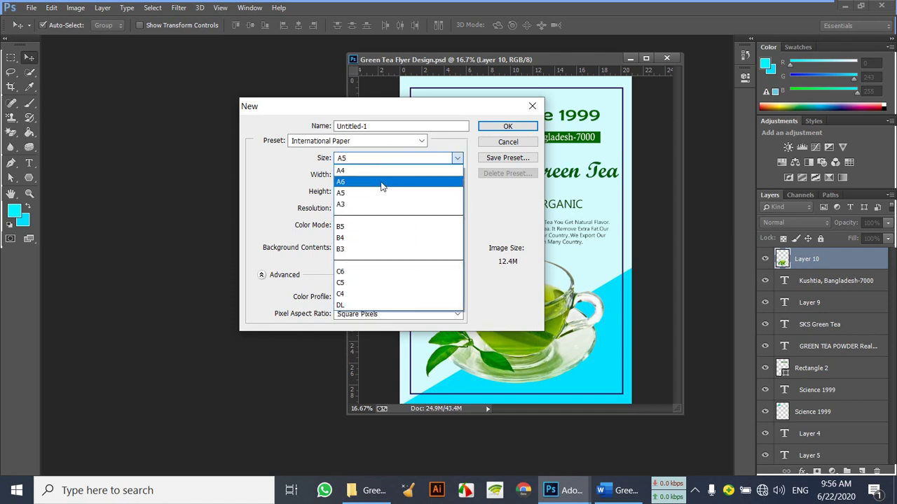
left_click(379, 171)
left_click(393, 174)
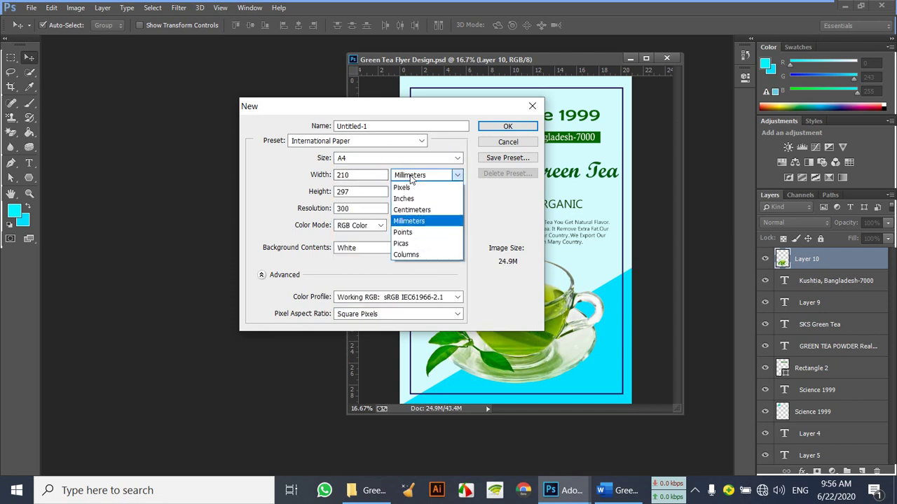
left_click(410, 197)
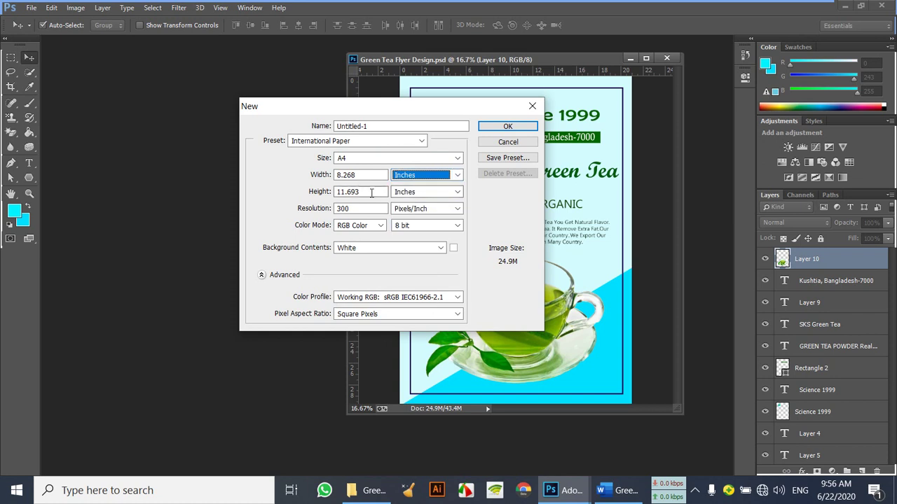
left_click(513, 129)
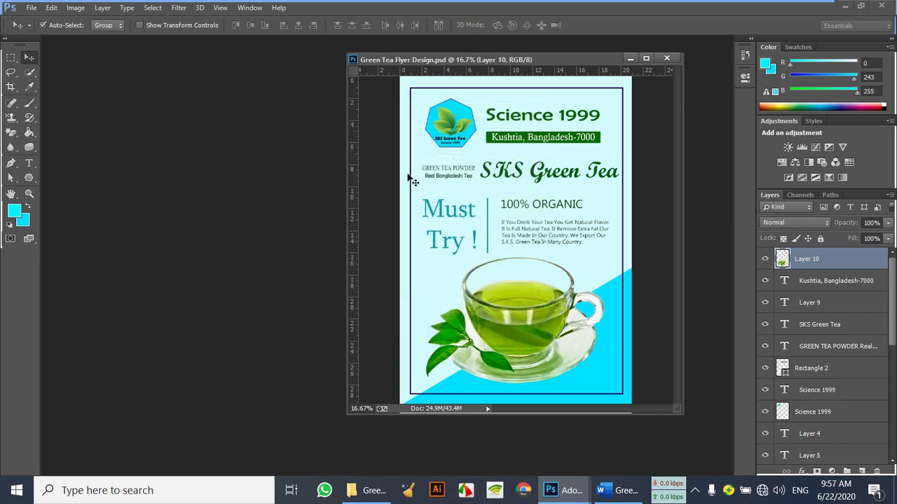
Float the flyer window and maximize the blank Untitled-1 page, zoomed to 25%
left_click_drag(489, 79, 393, 117)
left_click(524, 92)
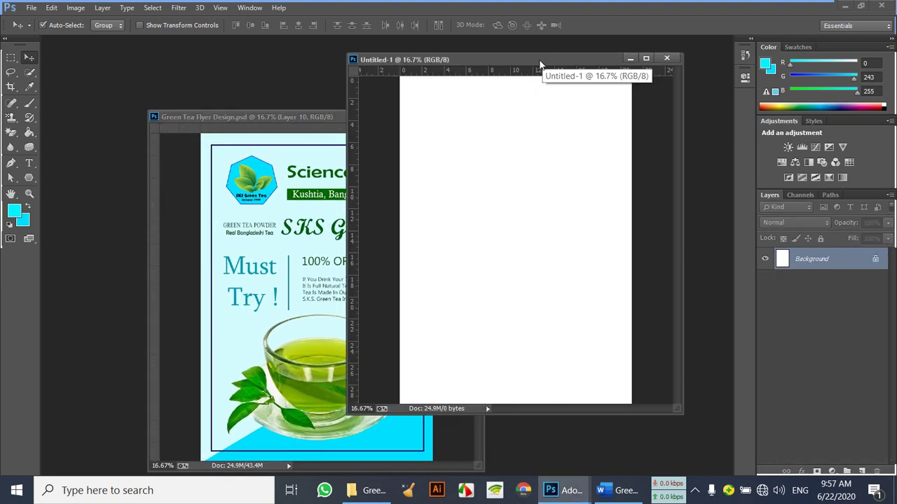
left_click_drag(548, 59, 480, 68)
double_click(506, 61)
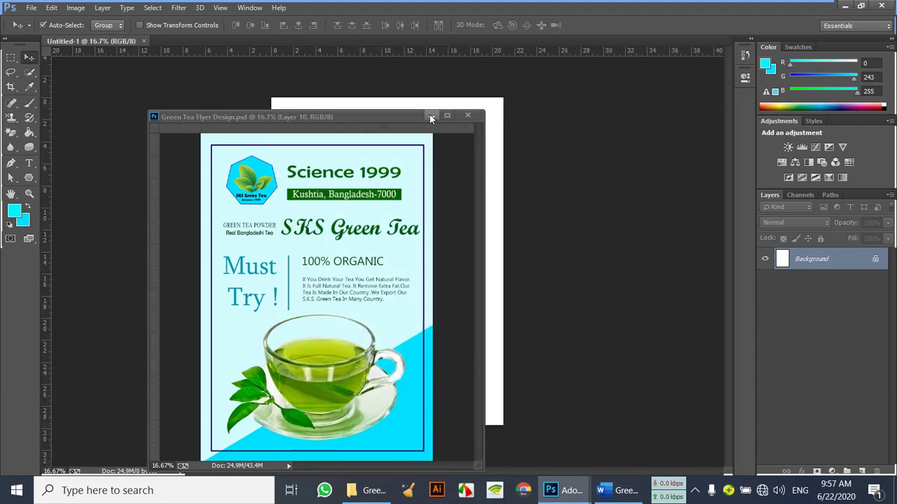
left_click(431, 115)
key("ctrl+plus")
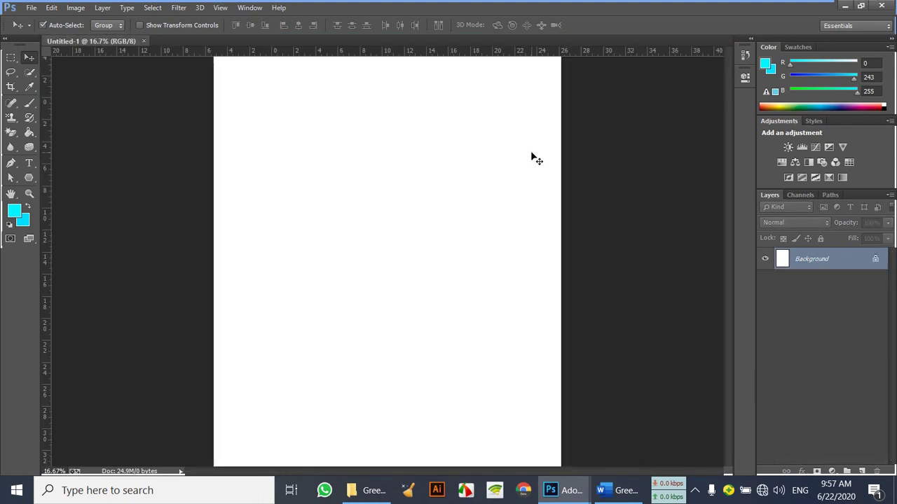
scroll(496, 183, "up", 2)
scroll(458, 157, "down", 1)
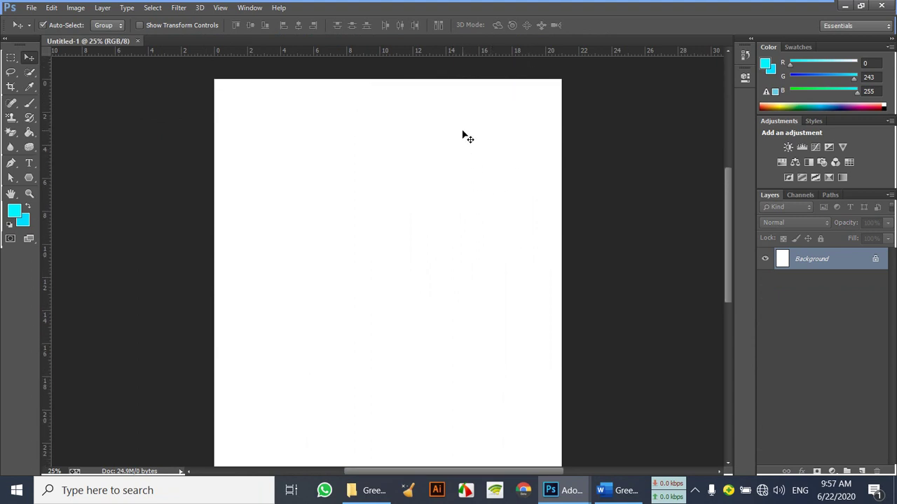
Set the foreground to pale cyan a6f8fc and fill a new Layer 1 with it
left_click(15, 213)
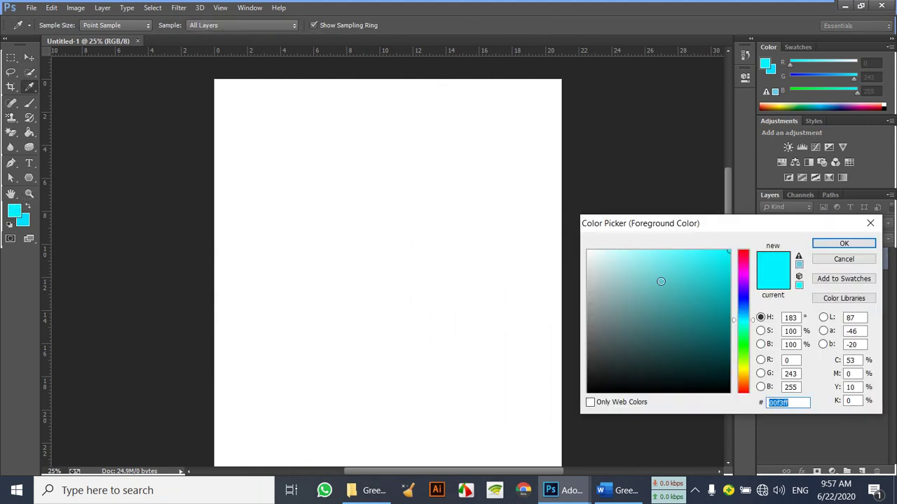
left_click(636, 253)
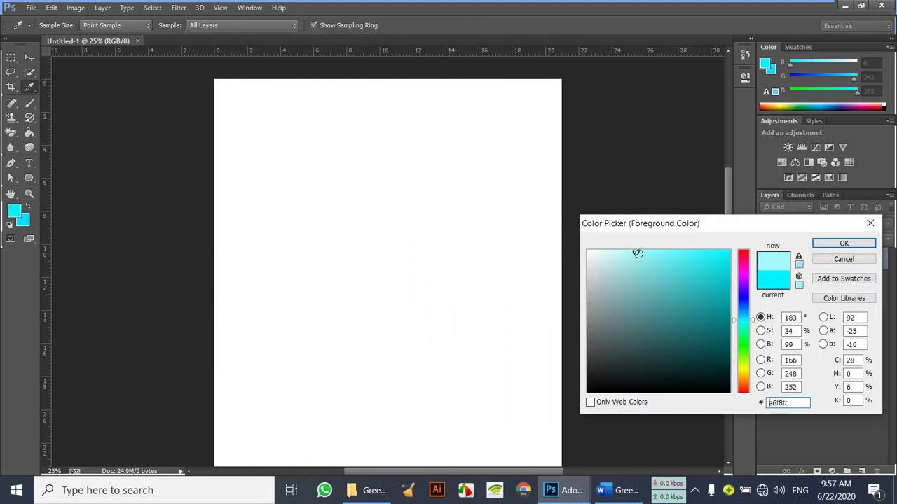
left_click(870, 243)
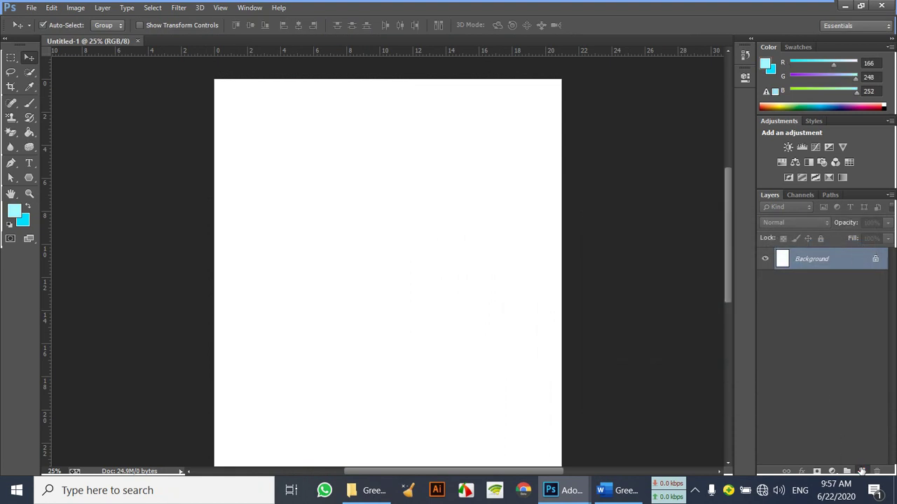
left_click(862, 471)
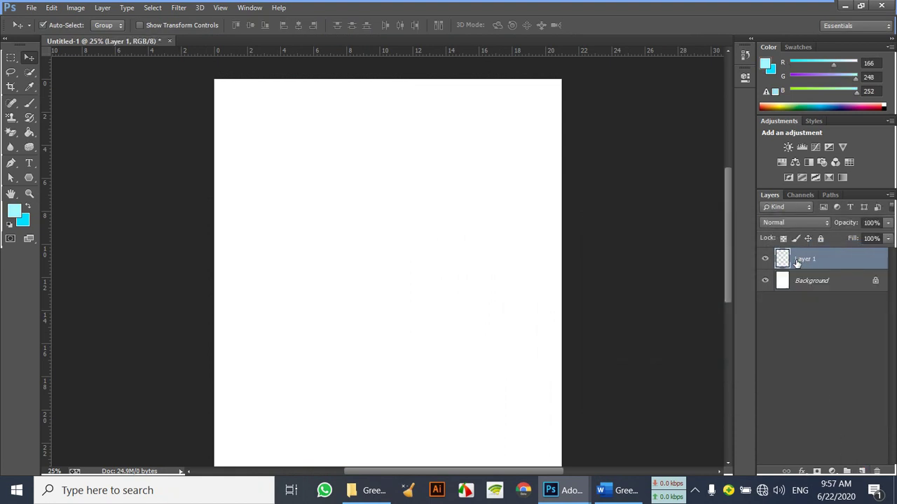
key("alt+BackSpace")
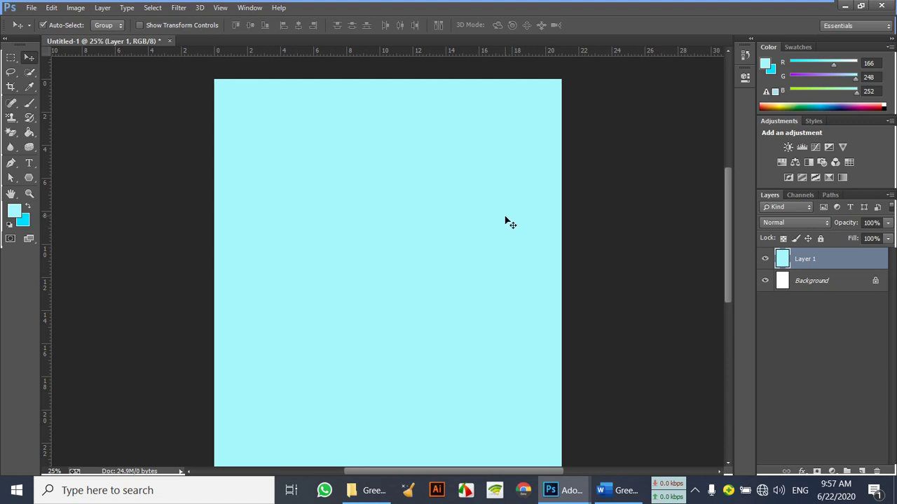
Draw a closed pen path from the page's bottom-left corner up to the right edge and back below the page
scroll(513, 217, "down", 2)
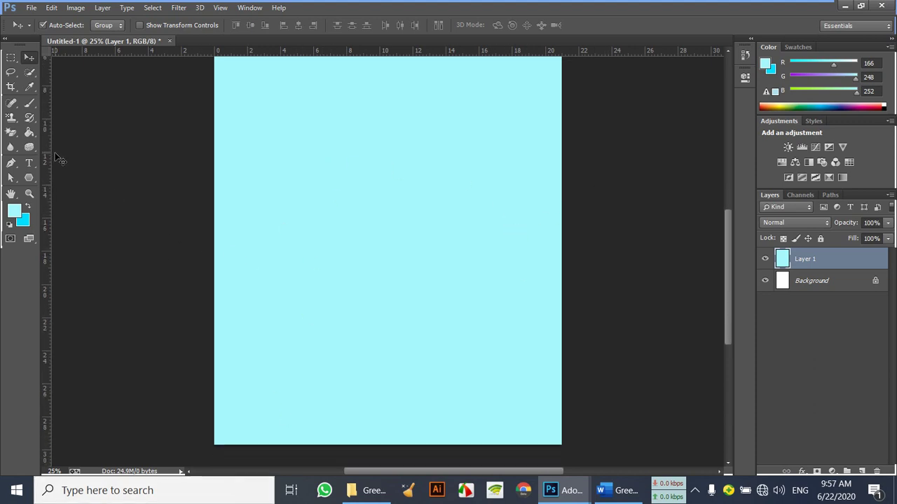
left_click(11, 163)
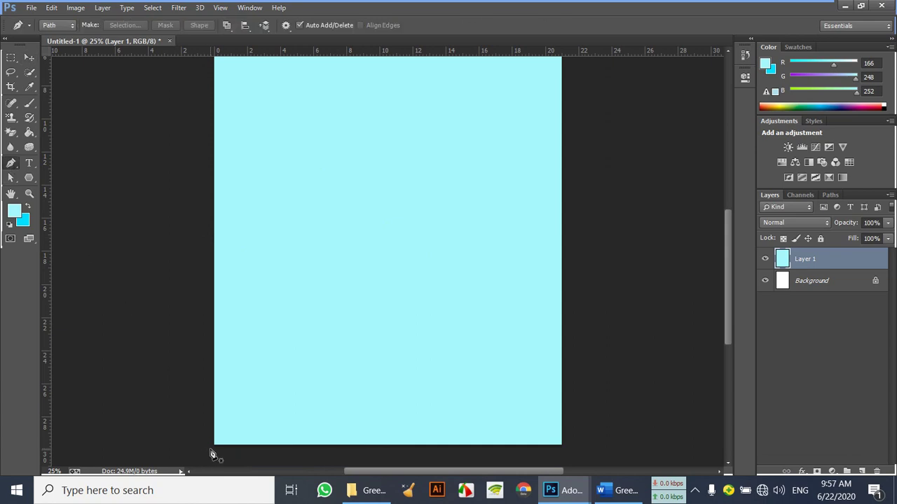
left_click(214, 444)
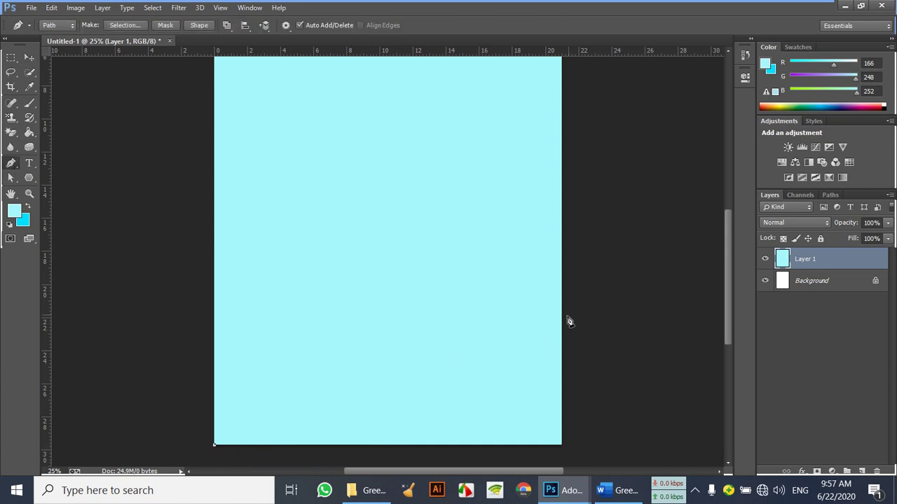
left_click(561, 290)
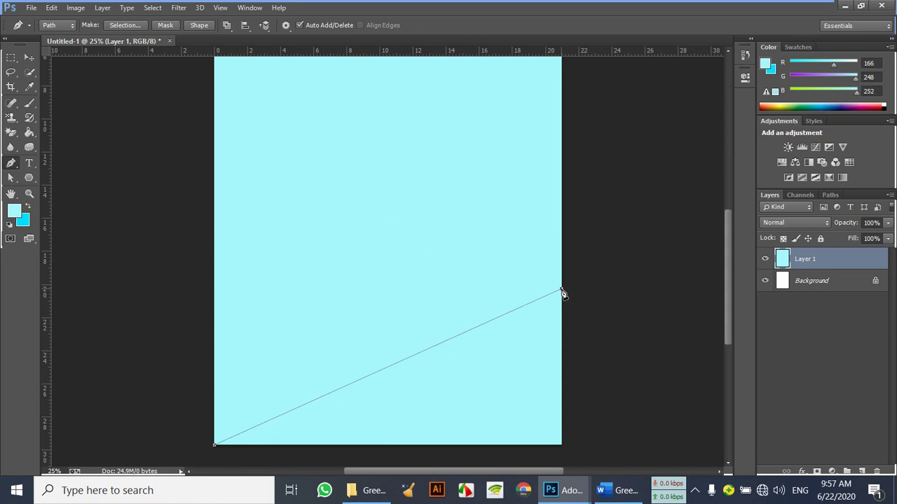
scroll(562, 301, "down", 1)
left_click(579, 410)
left_click(498, 425)
left_click(358, 424)
left_click(279, 413)
left_click(215, 411)
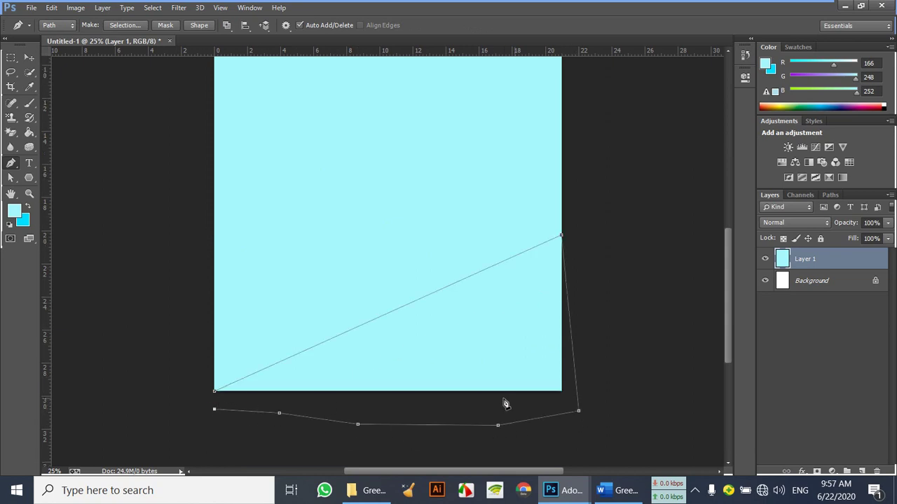
left_click(216, 392)
Convert the path to a selection, fill it with bright cyan, deselect and zoom out
key("ctrl+Return")
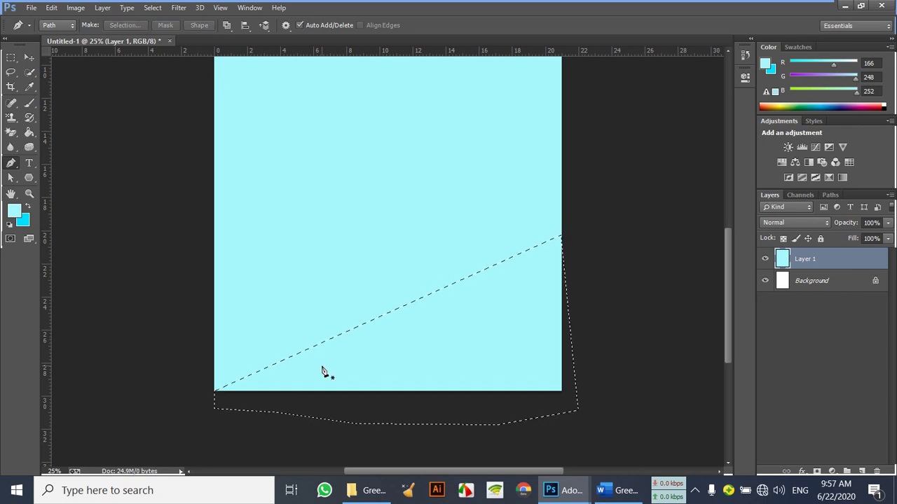
left_click(27, 208)
key("alt+BackSpace")
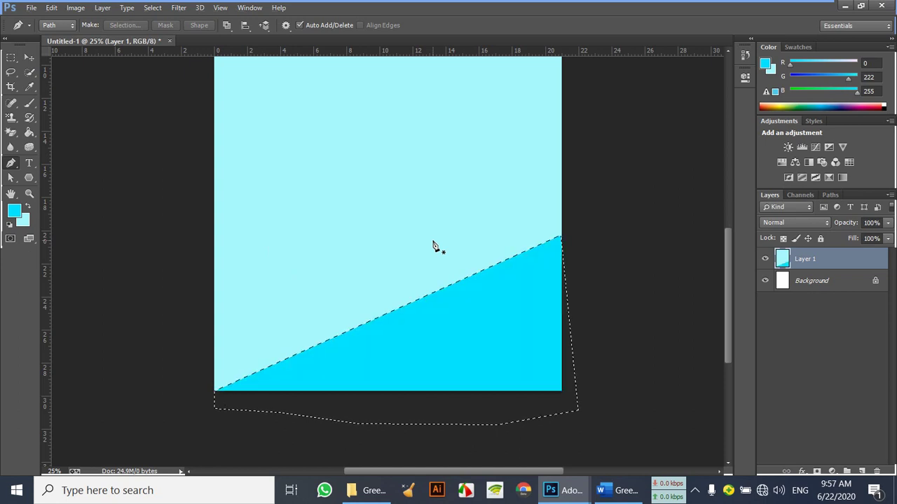
key("ctrl+d")
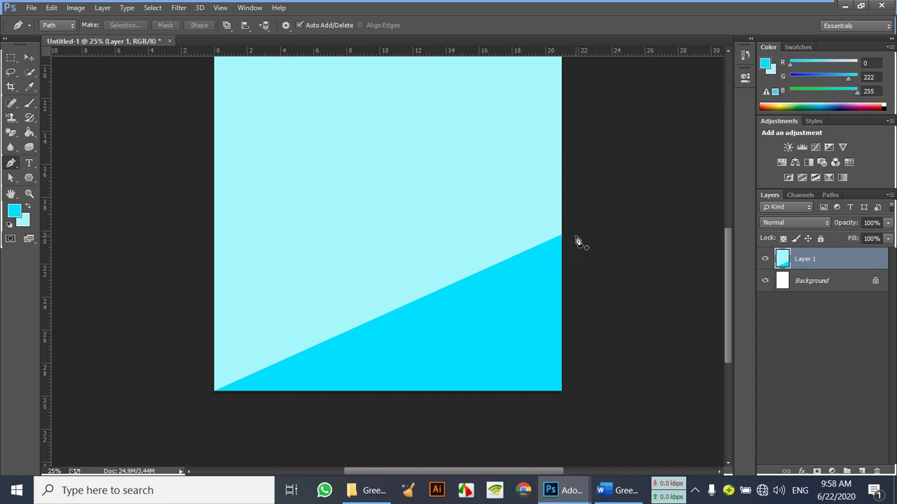
scroll(374, 250, "up", 5)
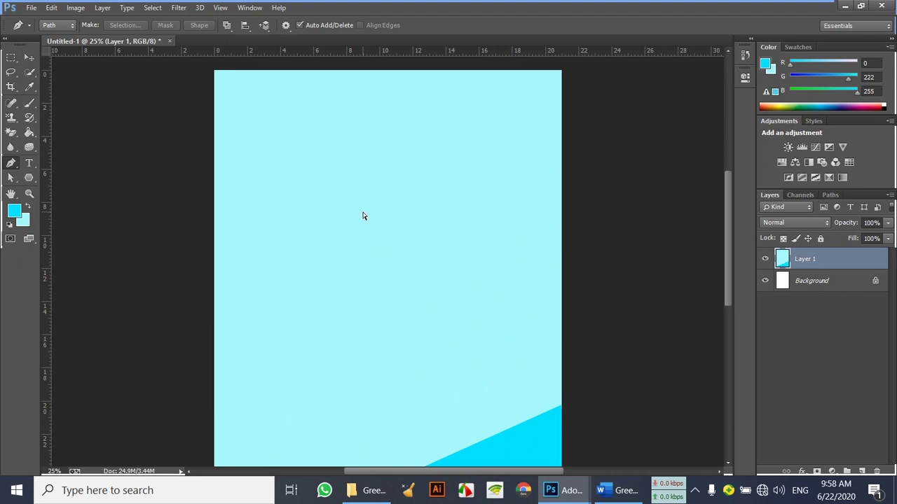
key("ctrl+minus")
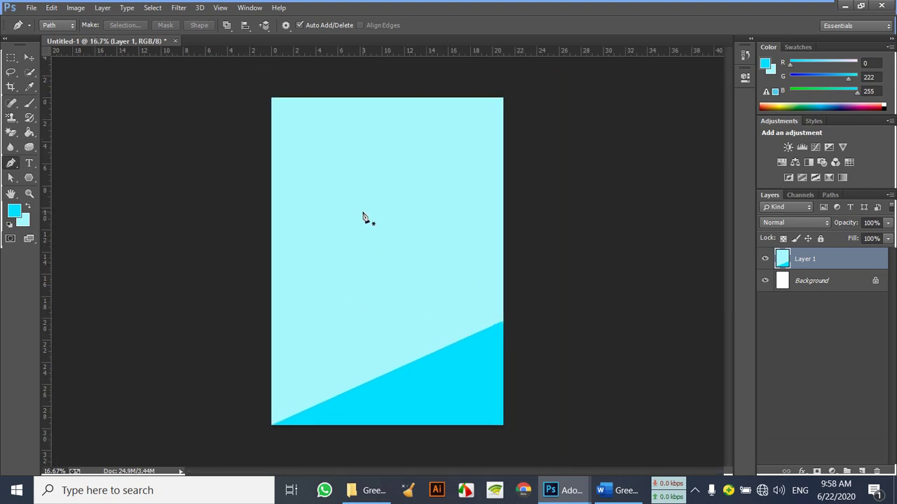
Add a new layer and draw a rectangle just inside the page edges
left_click(862, 471)
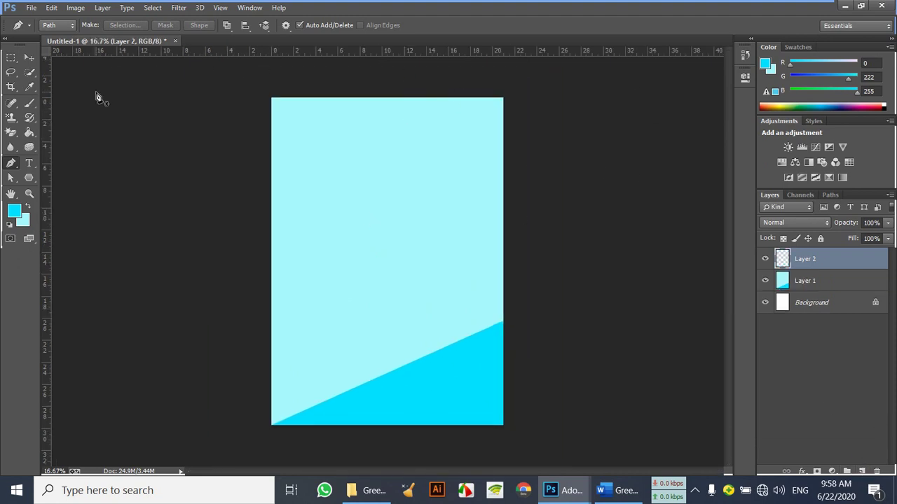
left_click(30, 178)
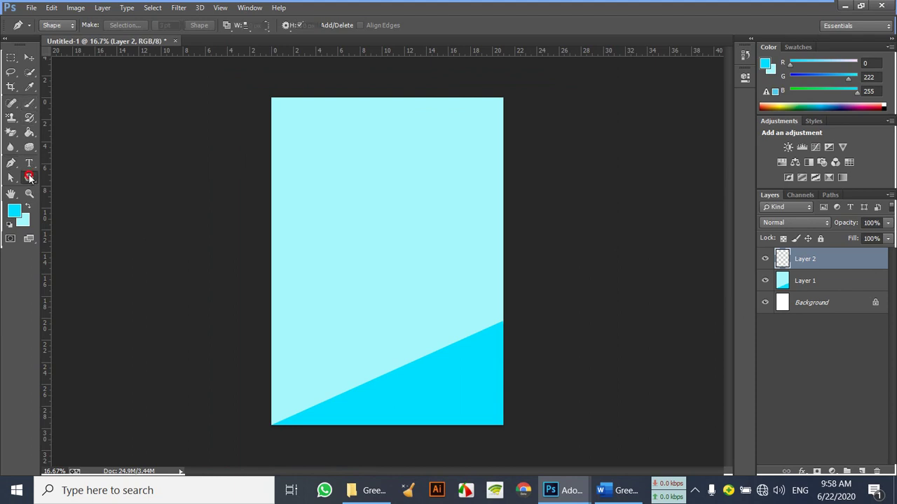
left_click(80, 178)
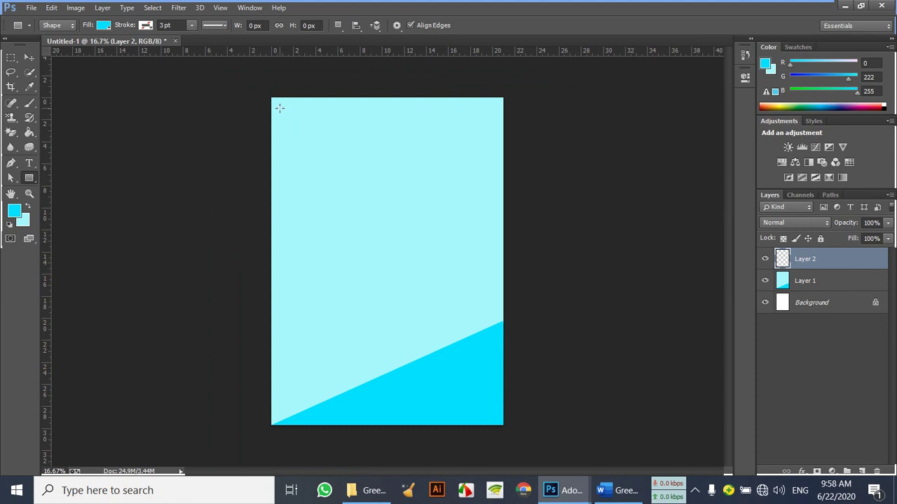
left_click_drag(279, 108, 495, 414)
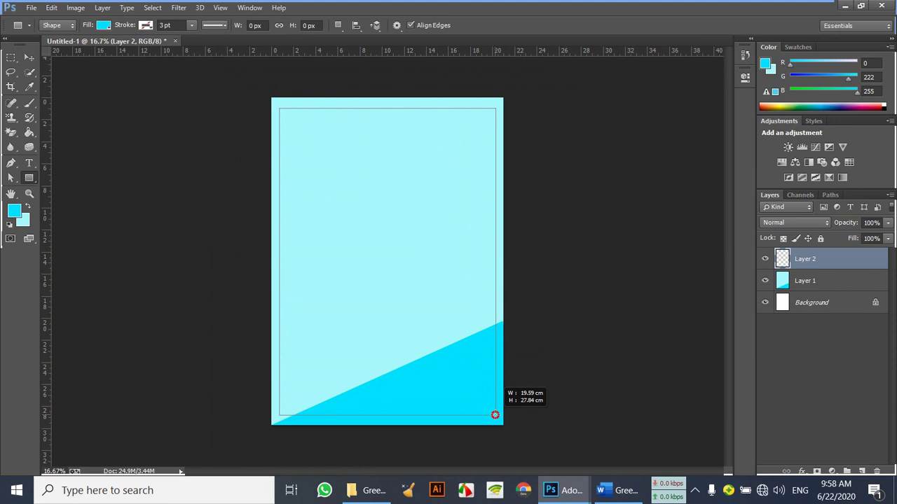
left_click_drag(494, 414, 494, 417)
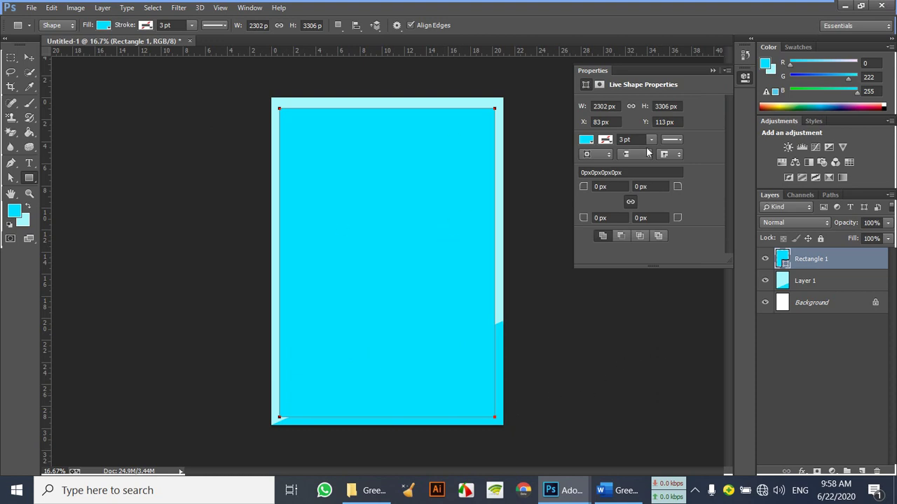
Give the rectangle no fill and a dark navy 3 pt outline, then deselect it
left_click(104, 26)
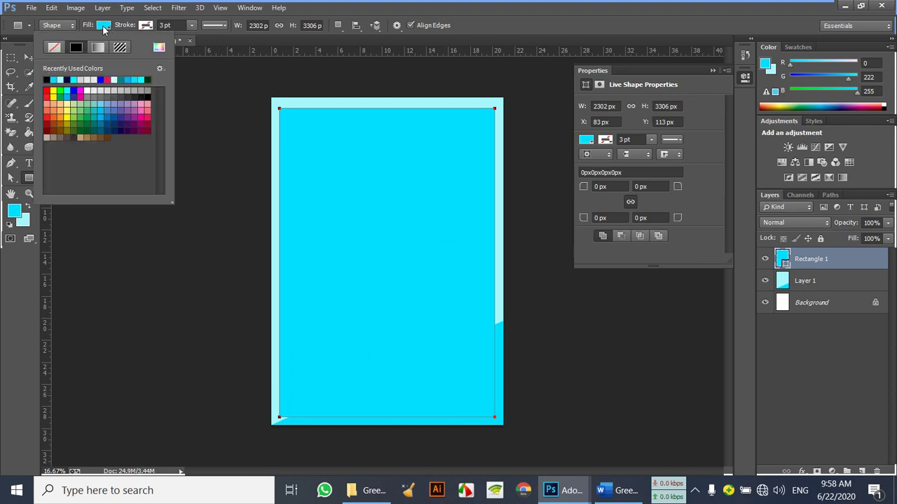
left_click(55, 47)
left_click(145, 26)
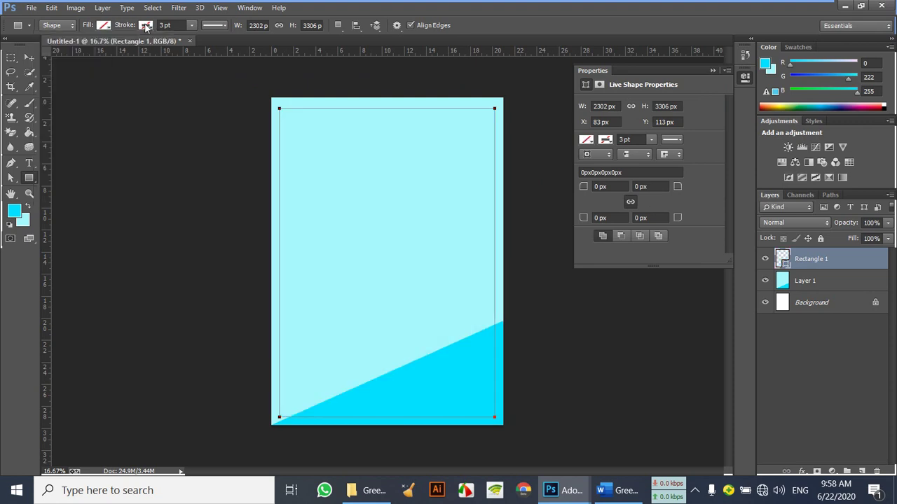
left_click(116, 81)
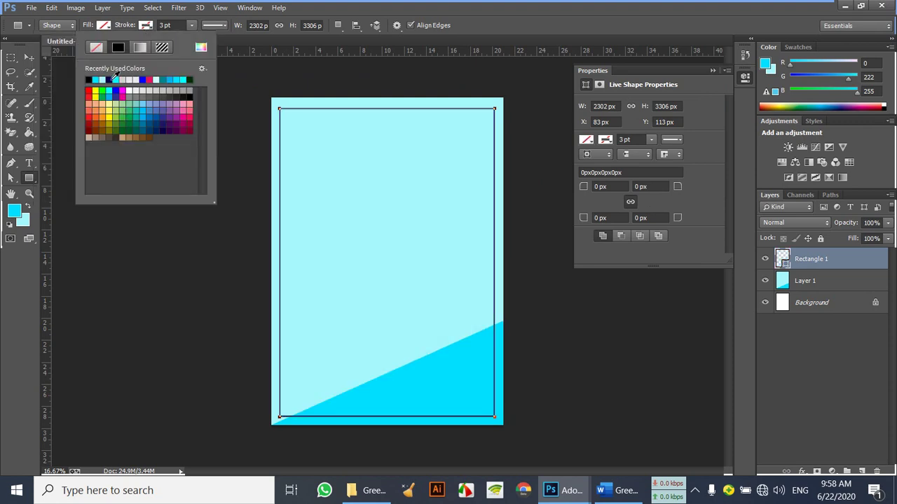
left_click(29, 57)
left_click(183, 167)
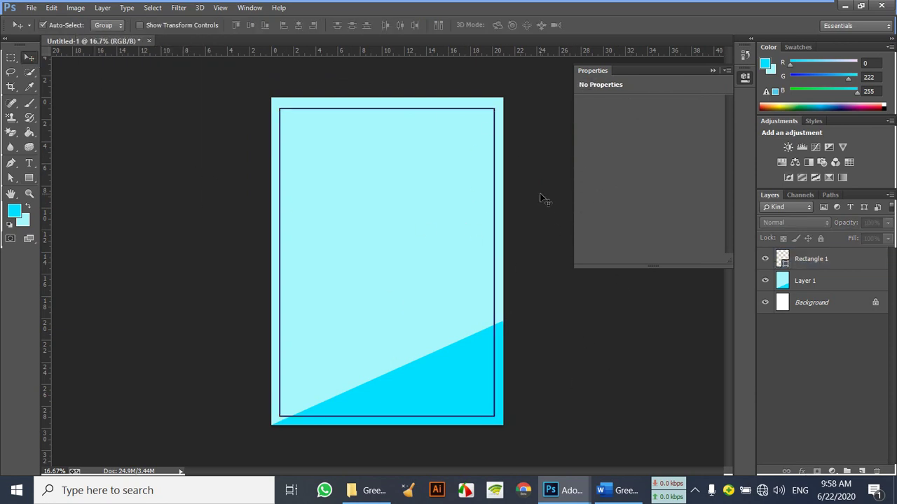
Close Properties, float the flyer, and open the Green tea Logo JPEG in its own window
left_click(712, 71)
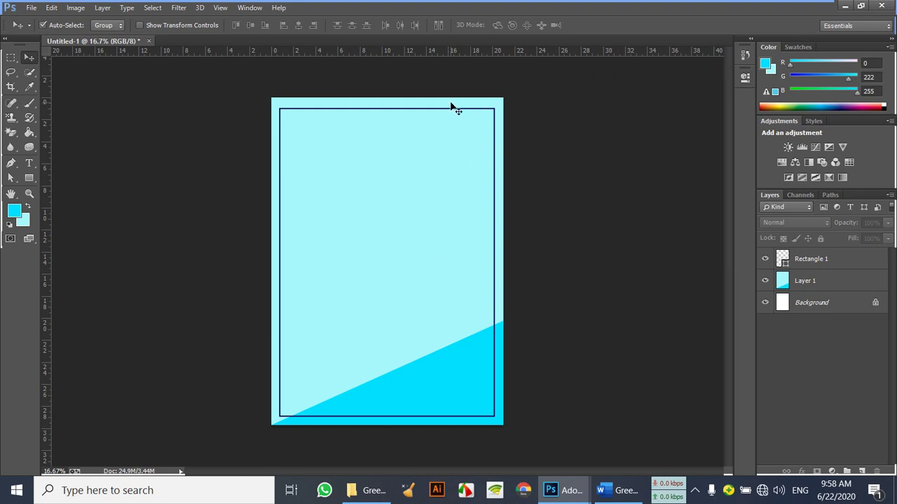
left_click_drag(145, 41, 135, 79)
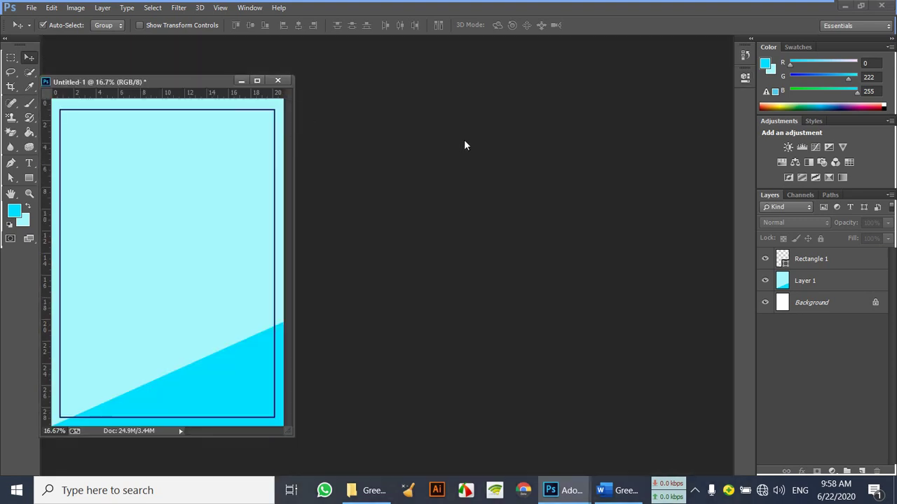
double_click(453, 141)
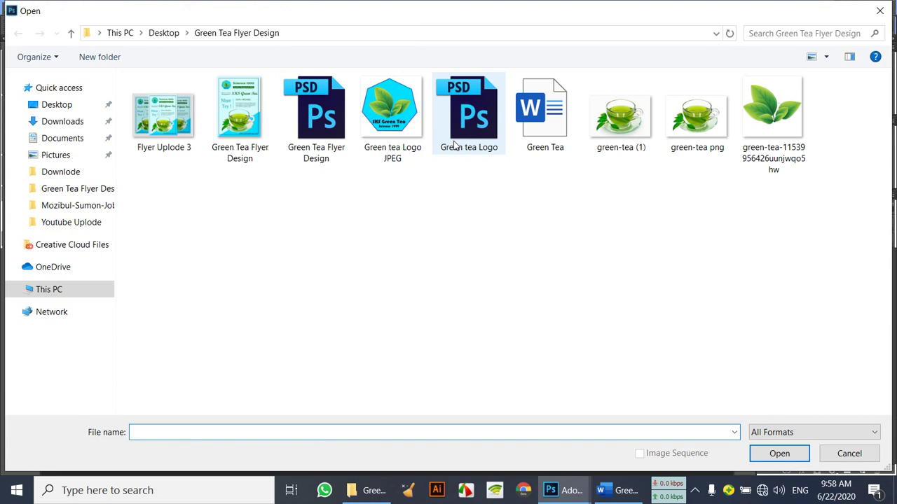
double_click(397, 129)
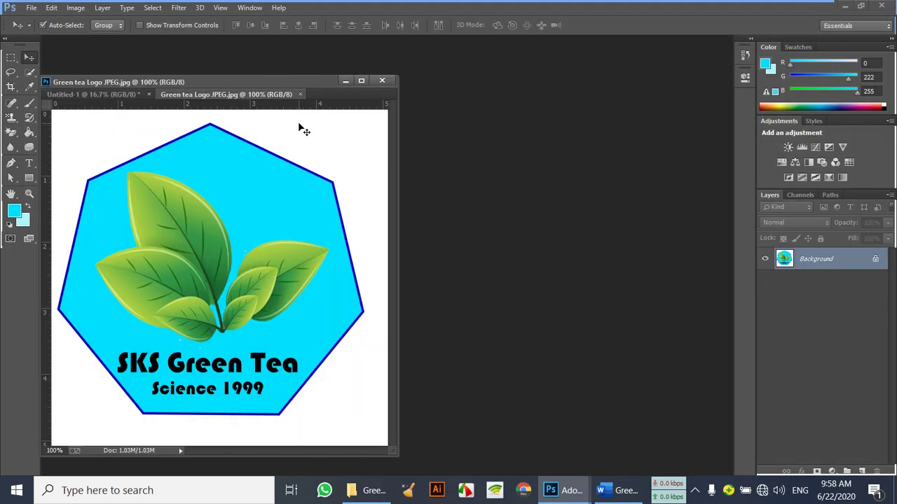
left_click_drag(238, 92, 439, 102)
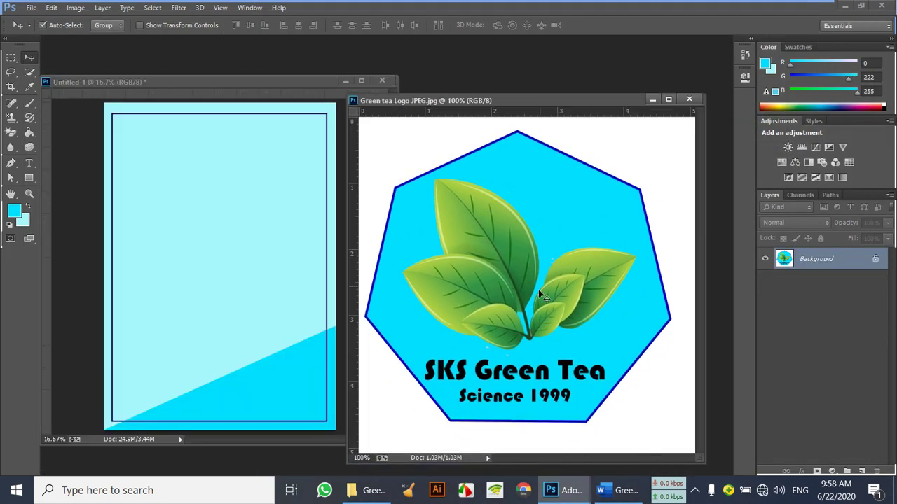
Erase the logo's white background with the Magic Eraser
left_click(8, 131)
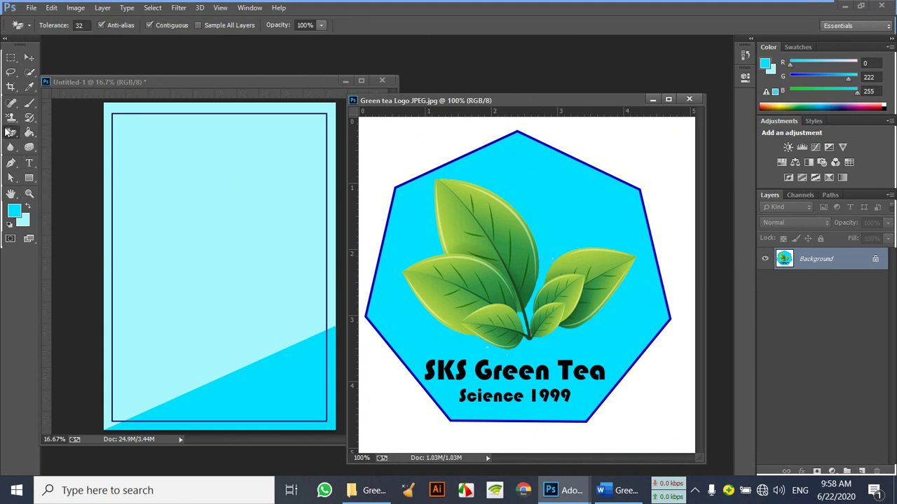
left_click(7, 132)
left_click(46, 153)
left_click(436, 157)
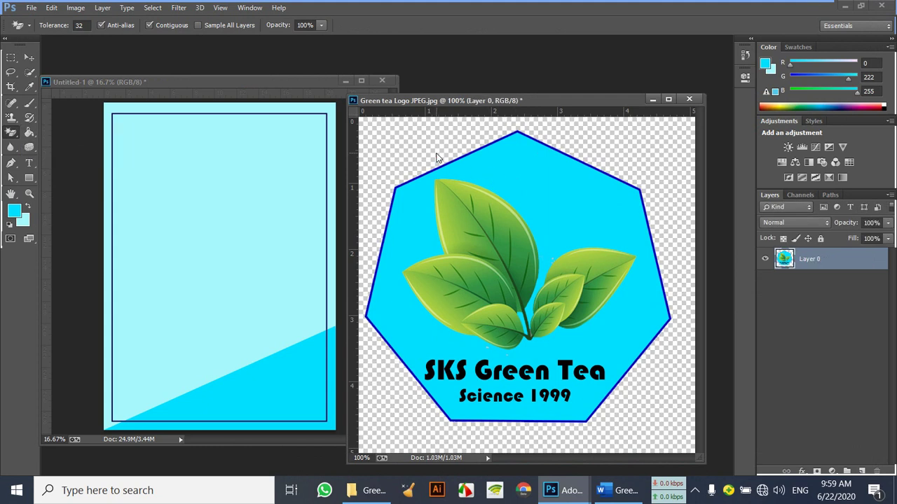
Drag the logo into the flyer's top-left corner and close the logo file without saving
left_click(29, 59)
left_click_drag(560, 256, 149, 140)
left_click(411, 214)
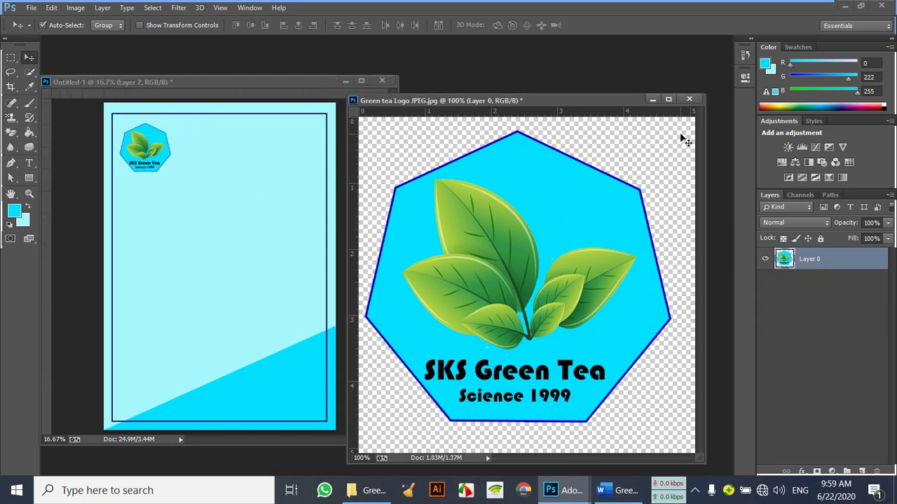
left_click(689, 100)
left_click(449, 190)
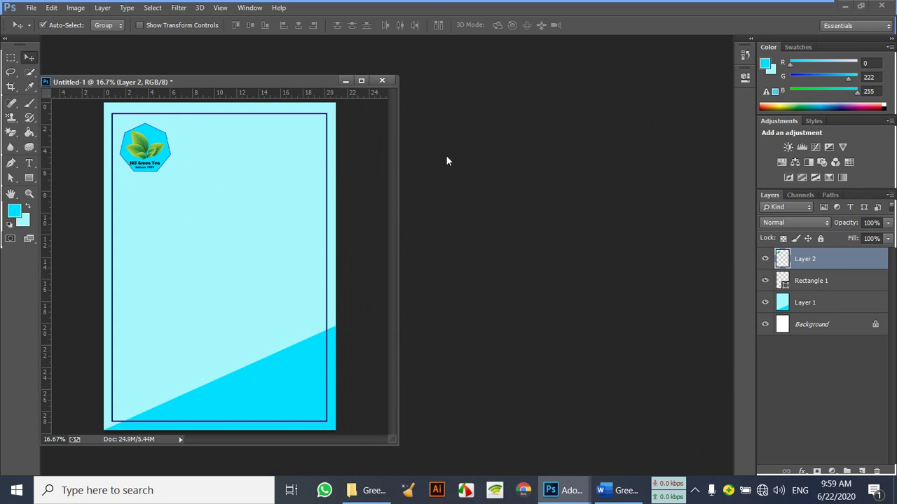
Place the finished Green Tea Flyer Design window beside the new page
mouse_move(560, 491)
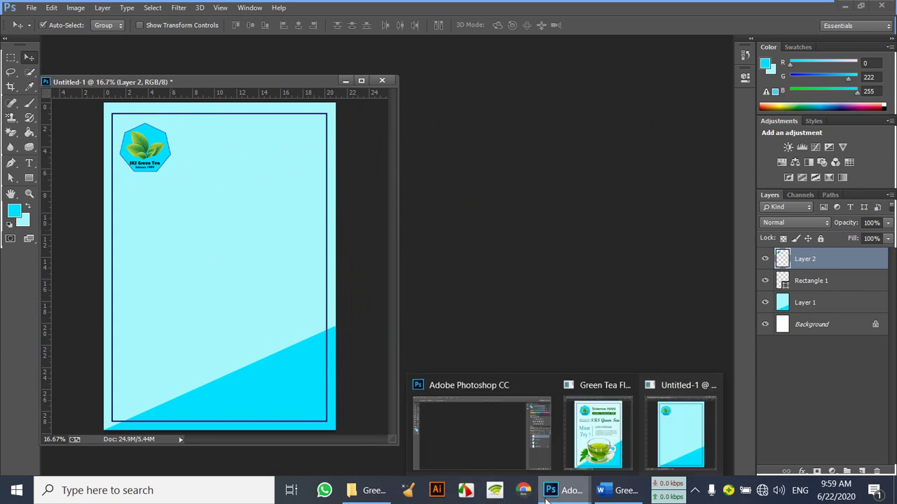
left_click(588, 456)
left_click_drag(355, 117, 593, 82)
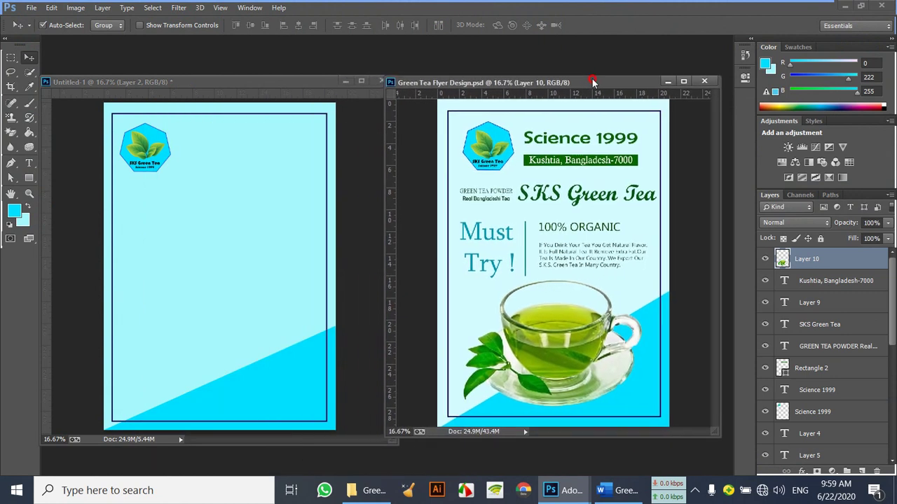
Copy 'Science 1999' from the Word document and return to the new Photoshop flyer
left_click(618, 491)
left_click_drag(295, 237, 201, 237)
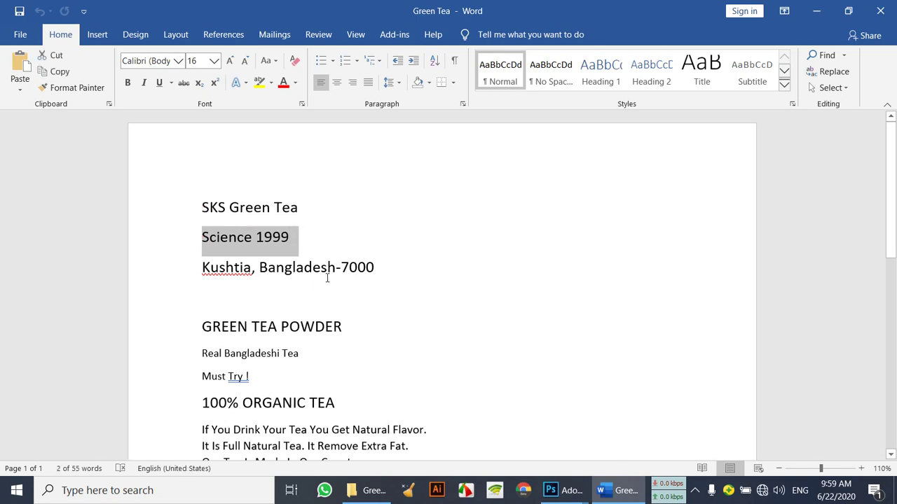
key("ctrl+c")
left_click(560, 490)
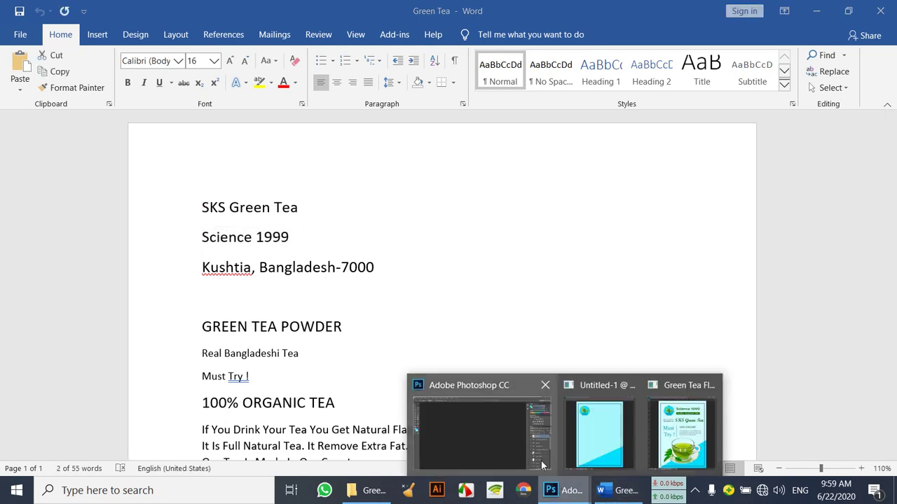
left_click(568, 437)
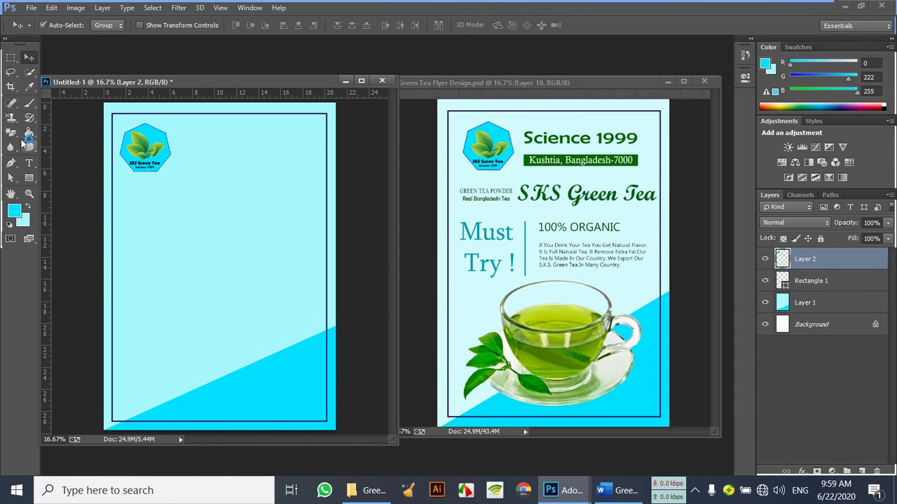
Paste 'Science 1999' as a text layer beside the logo and move it right
left_click(29, 163)
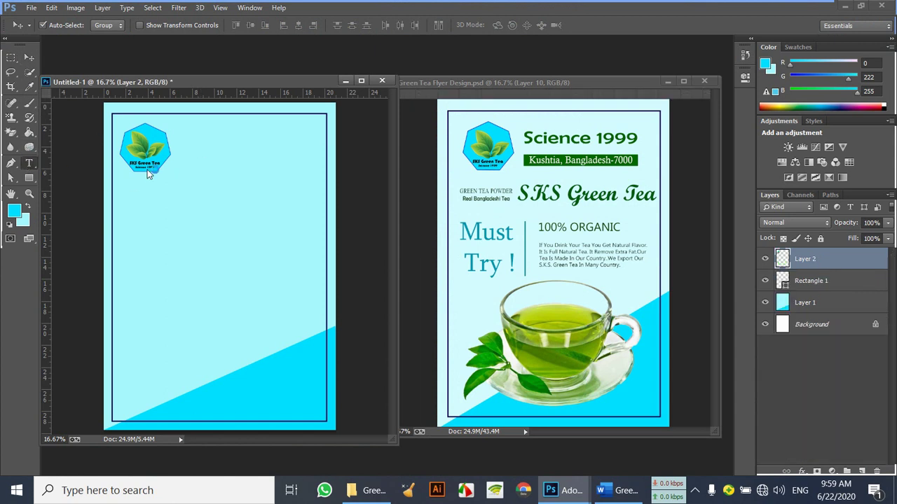
left_click(184, 143)
key("ctrl+v")
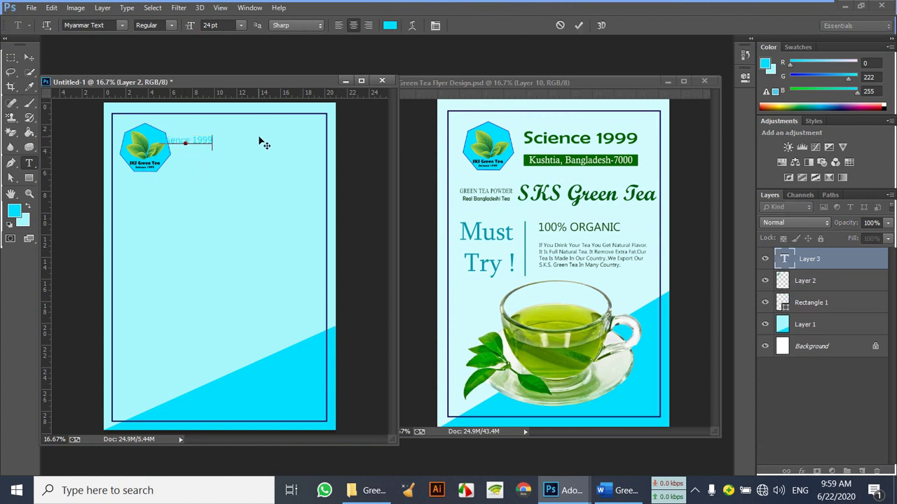
left_click(28, 57)
left_click_drag(215, 140, 238, 144)
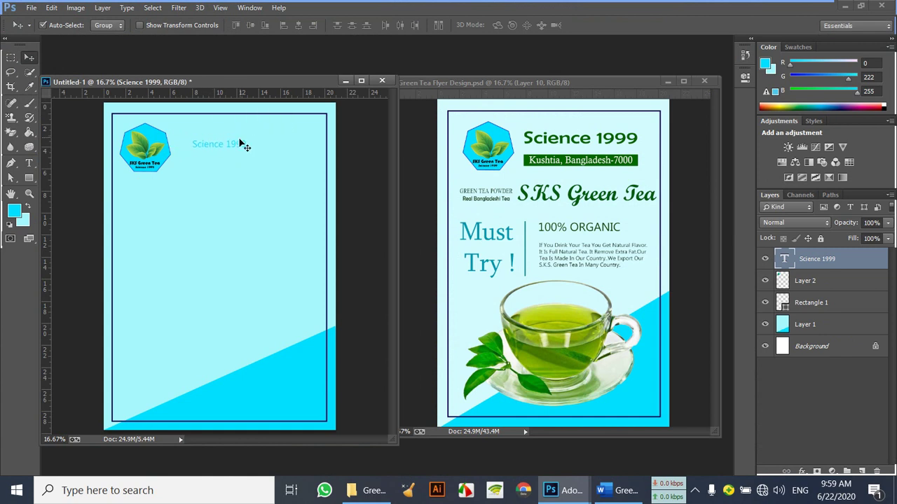
key("ctrl+t")
left_click(29, 162)
Set the heading text to 48 pt Nirmala UI
left_click(213, 143)
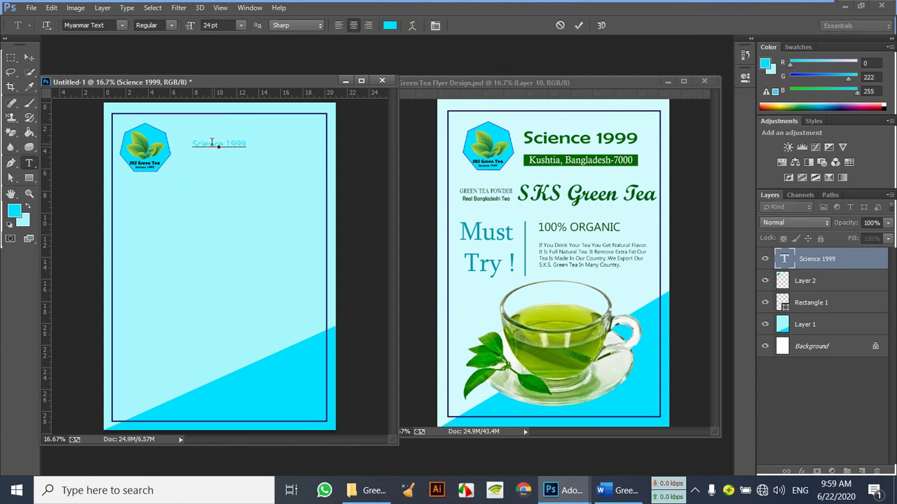
key("ctrl+a")
left_click(238, 25)
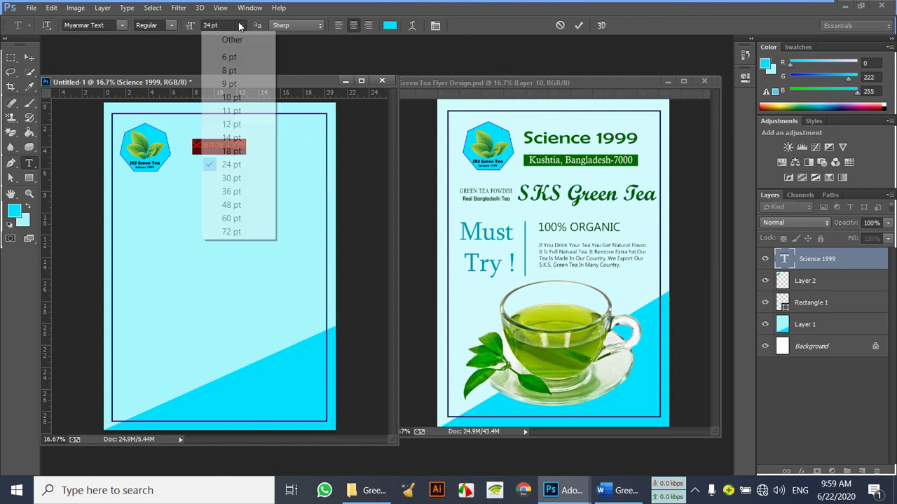
left_click(239, 221)
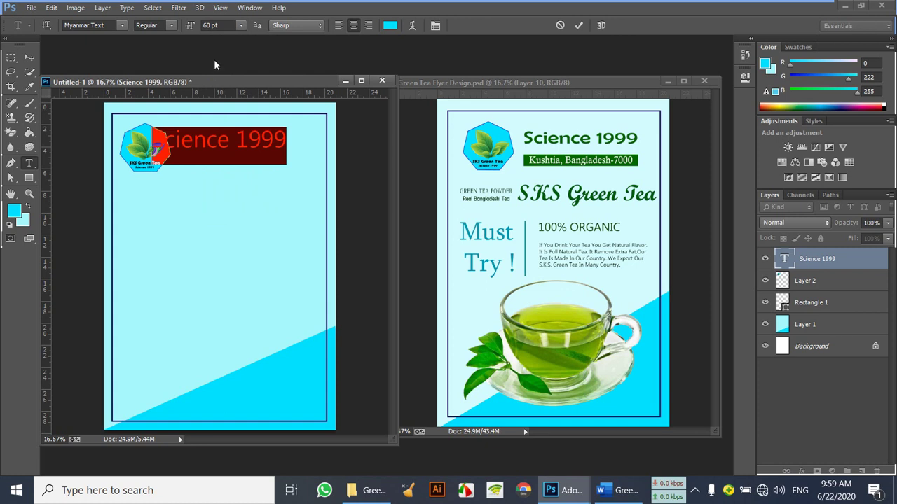
left_click(241, 28)
left_click(234, 204)
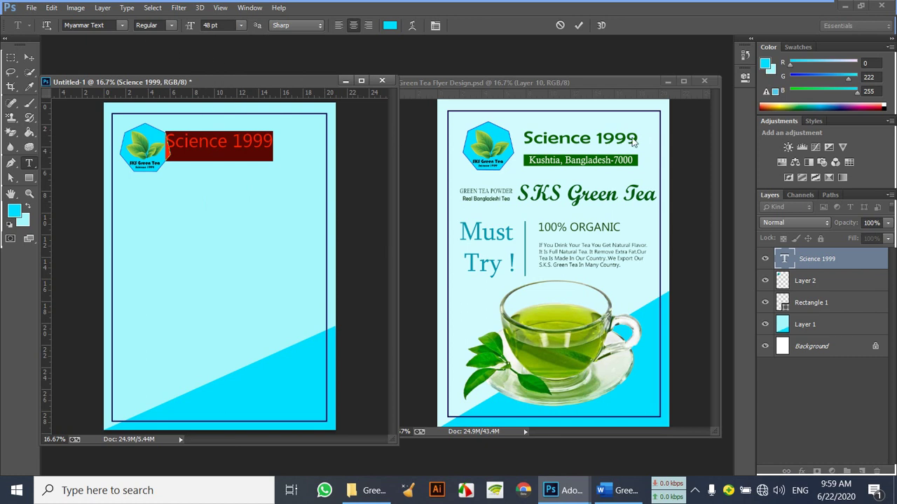
left_click(123, 26)
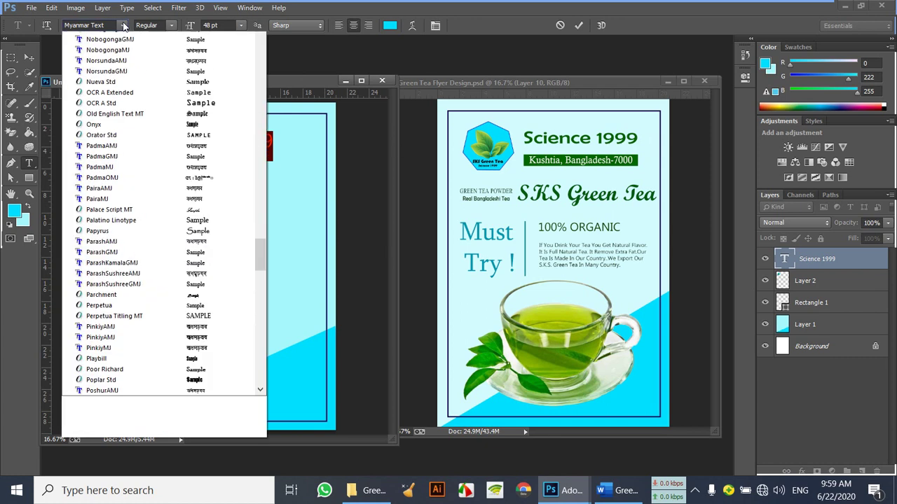
left_click(144, 84)
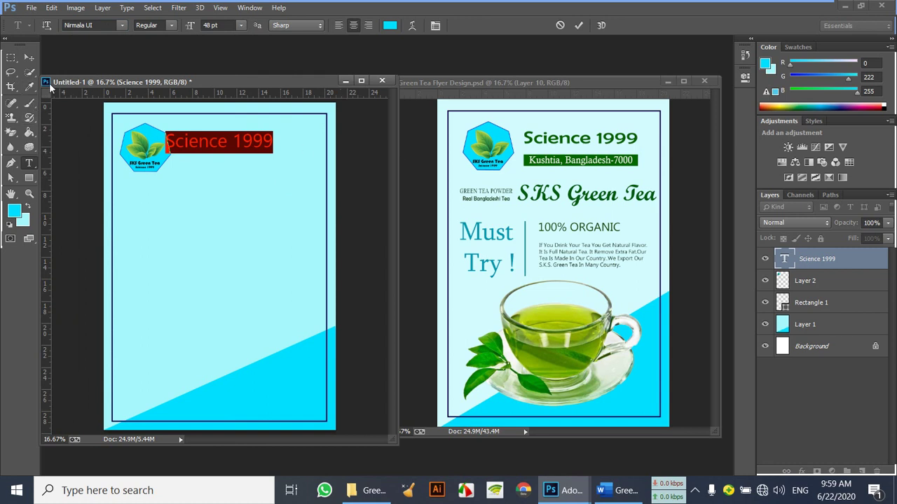
Colour the heading dark green 034a07, make it bold, and shift it slightly right
left_click(387, 28)
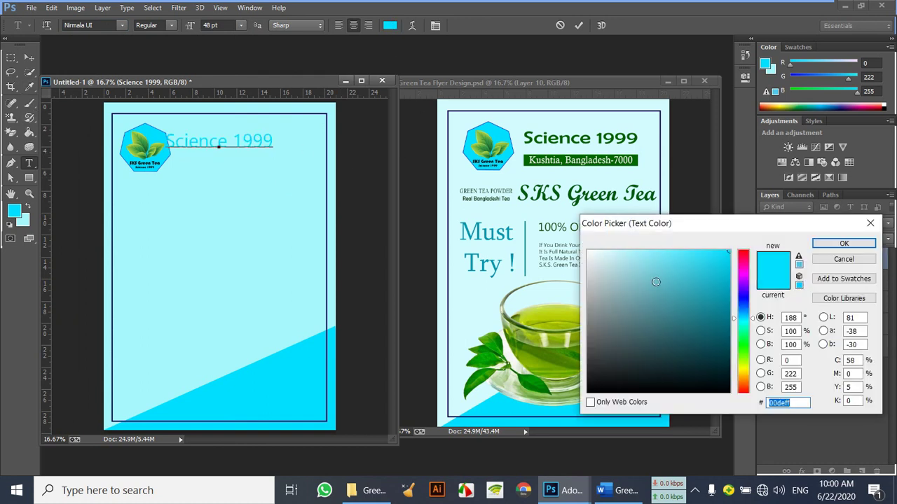
type("034a07")
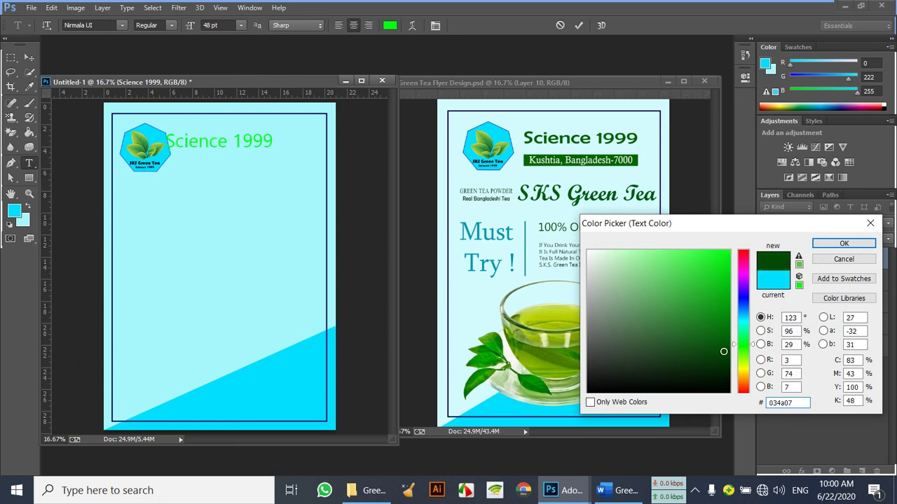
left_click(724, 331)
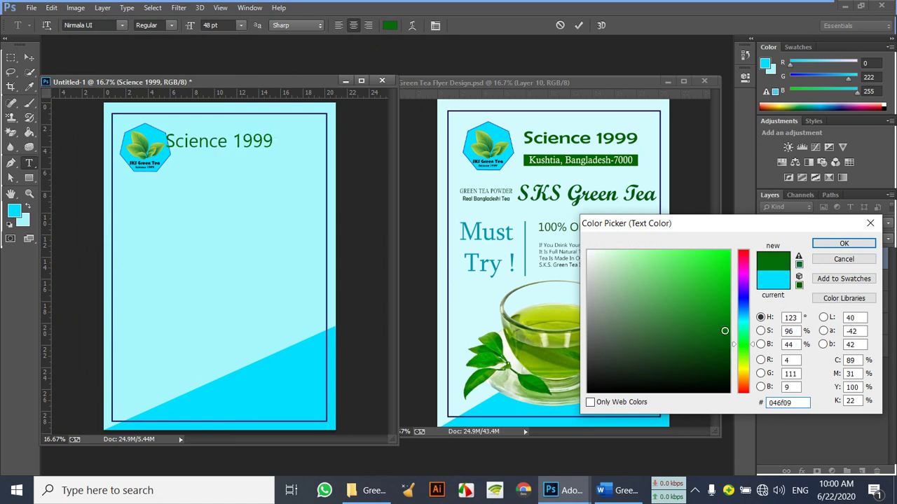
left_click(725, 344)
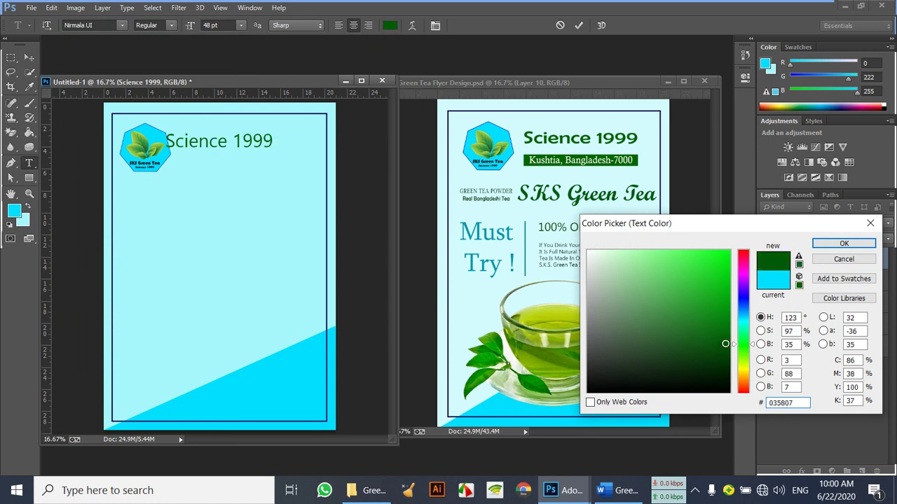
left_click(837, 243)
left_click(173, 26)
left_click(167, 57)
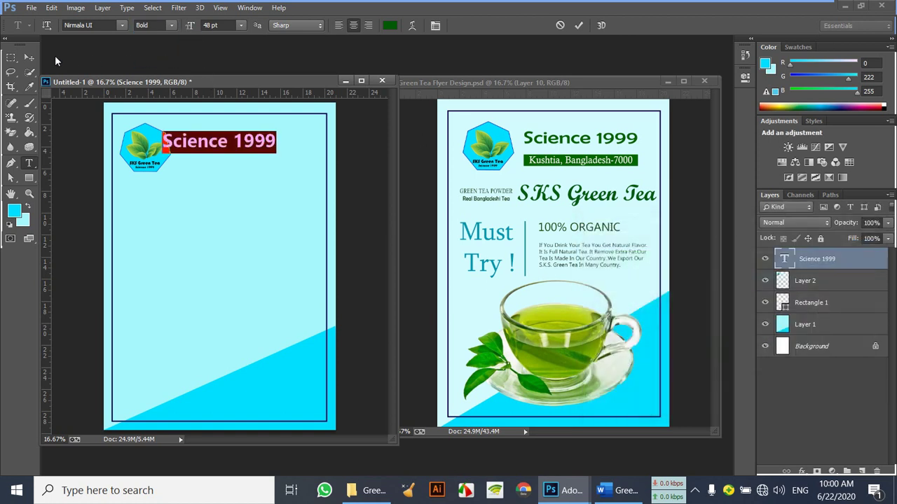
left_click(29, 59)
left_click_drag(250, 143, 267, 142)
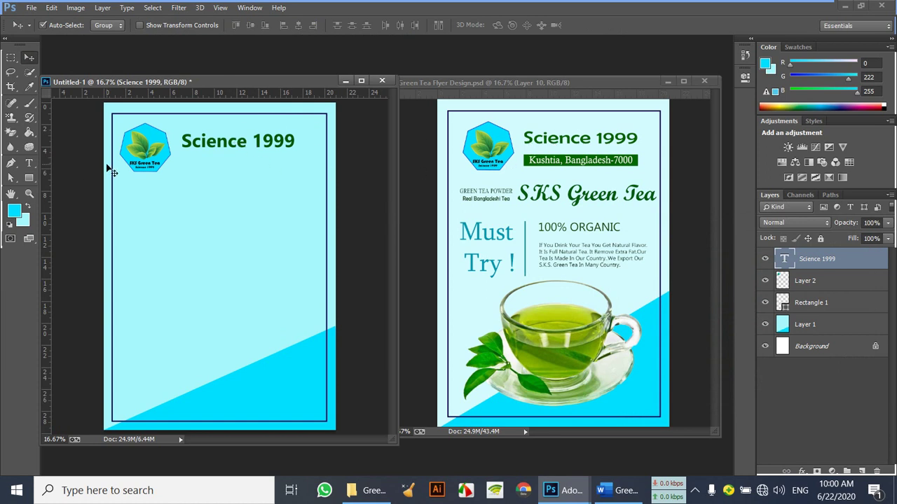
left_click(29, 163)
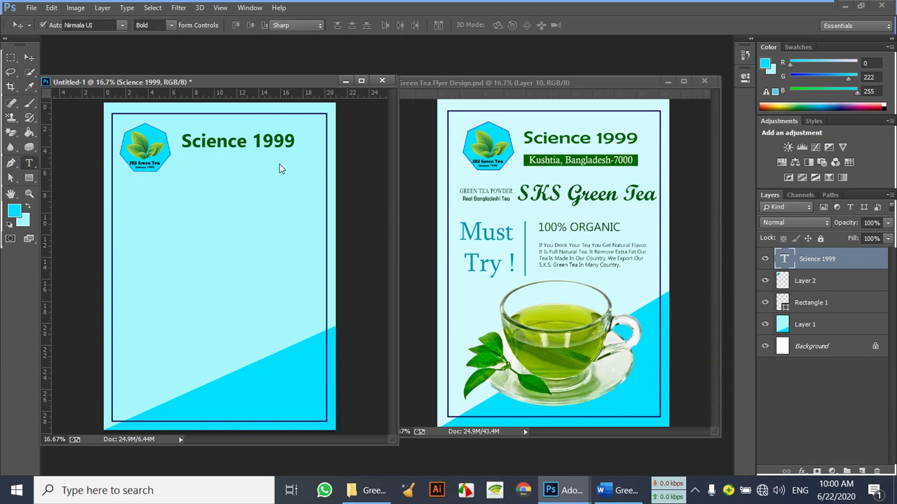
left_click(550, 142)
left_click(551, 140)
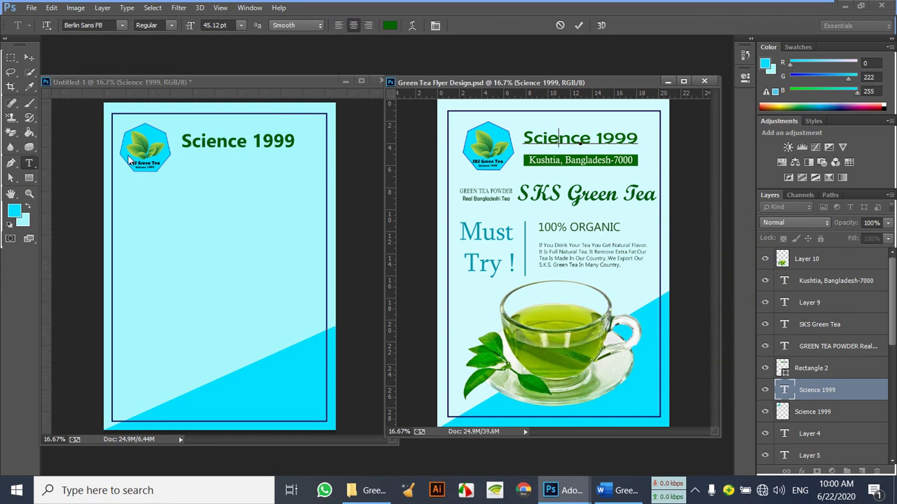
left_click(27, 59)
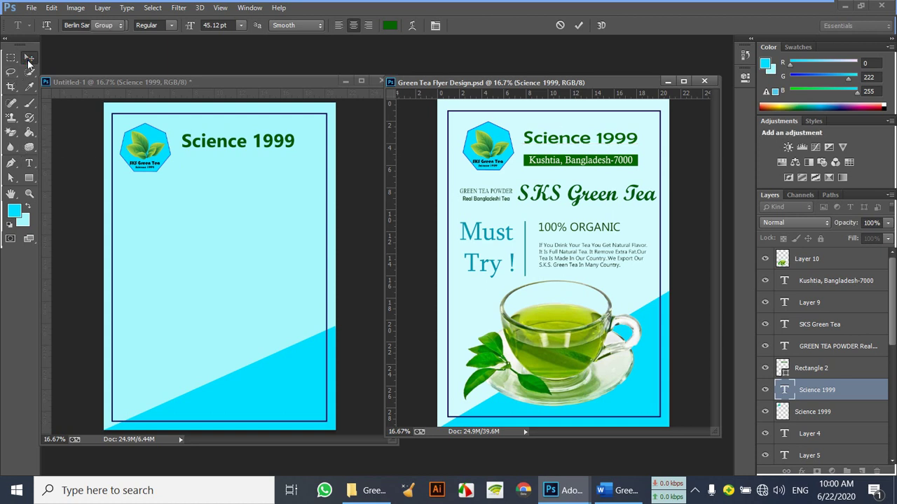
left_click(160, 145)
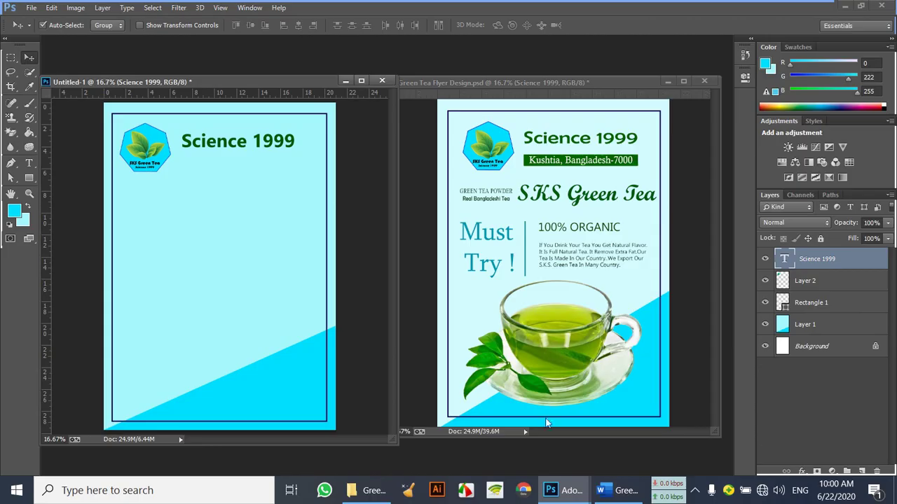
left_click(616, 490)
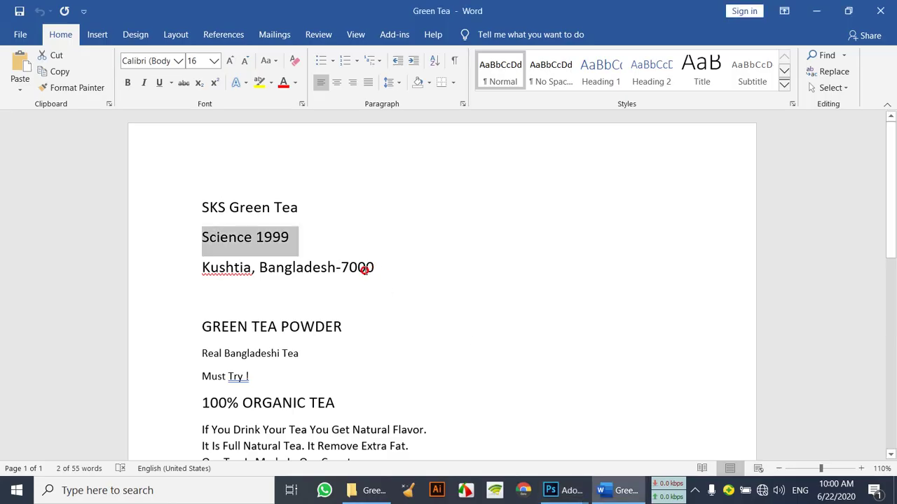
left_click_drag(364, 270, 210, 268)
key("ctrl+c")
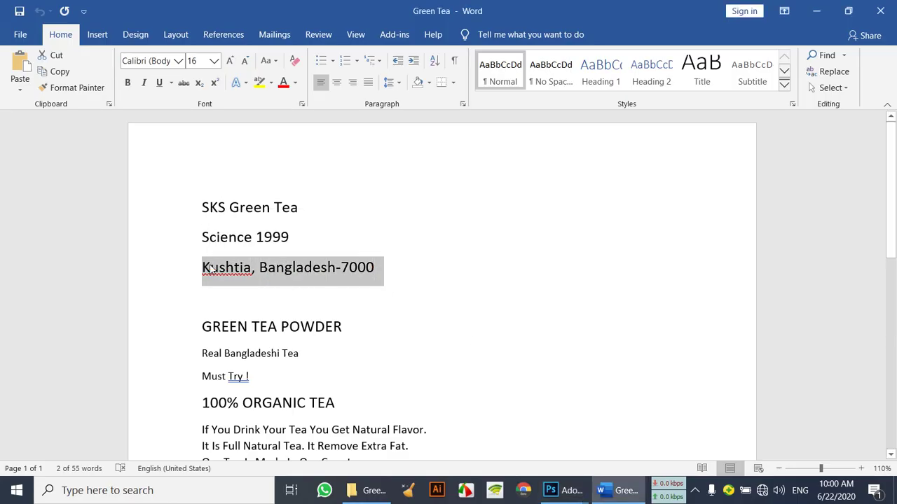
Paste 'Kushtia, Bangladesh-7000' as a 24 pt text line and place it below the heading
mouse_move(551, 490)
left_click(603, 452)
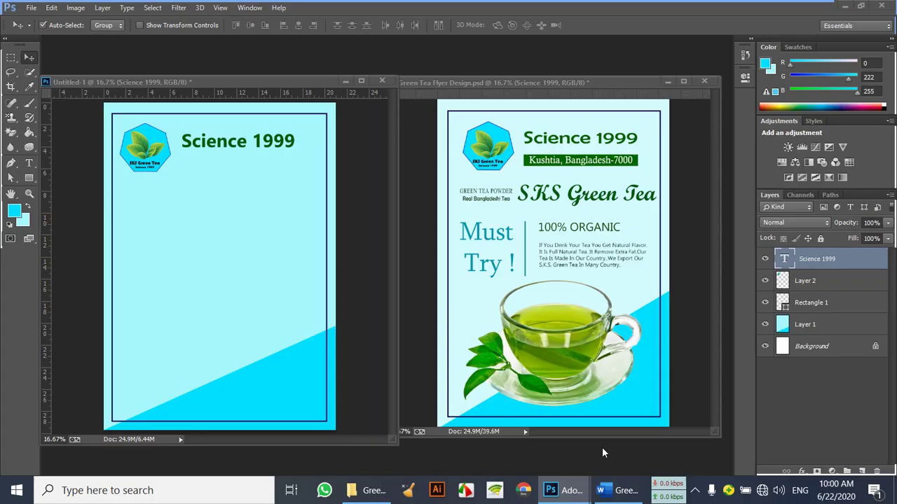
key("t")
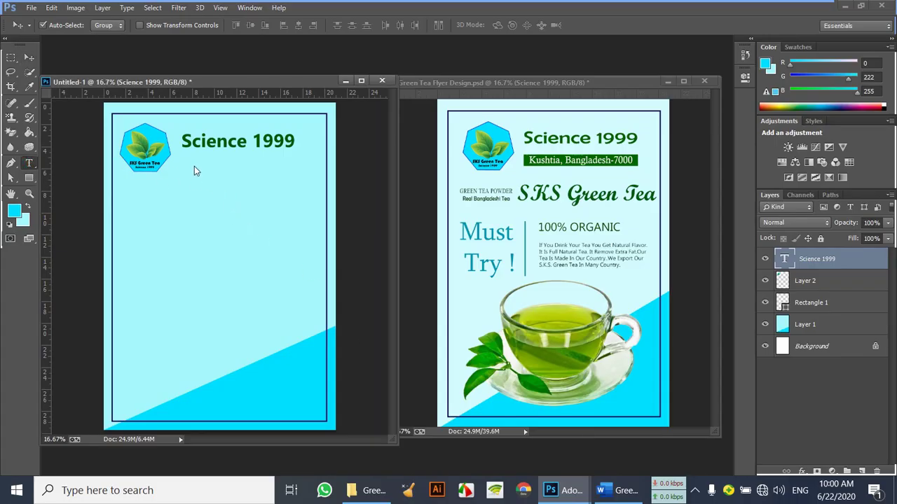
left_click(232, 208)
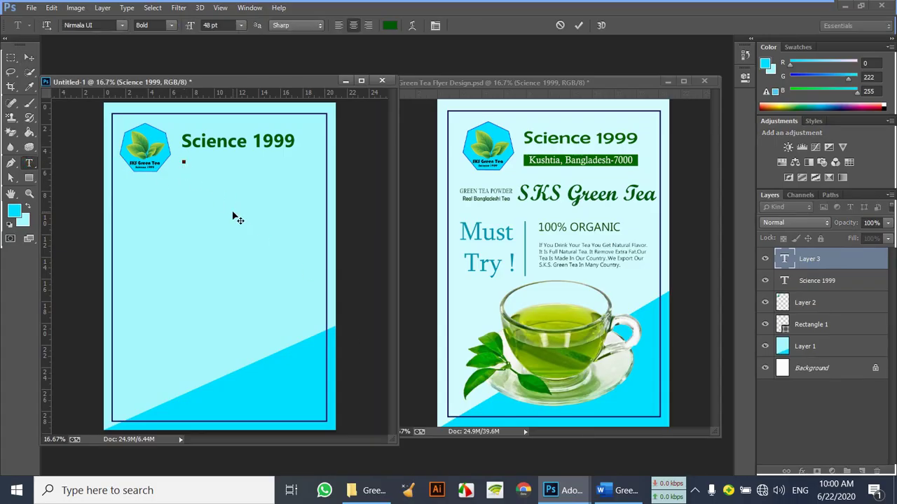
key("ctrl+v")
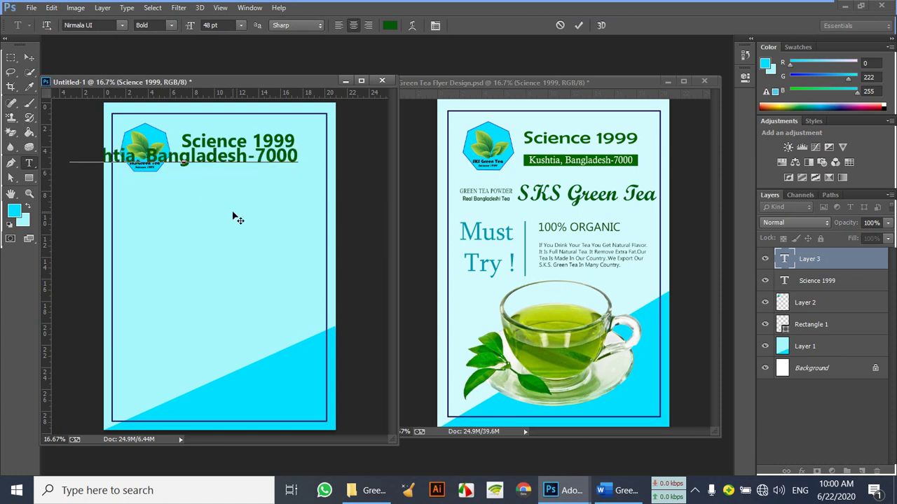
key("ctrl+a")
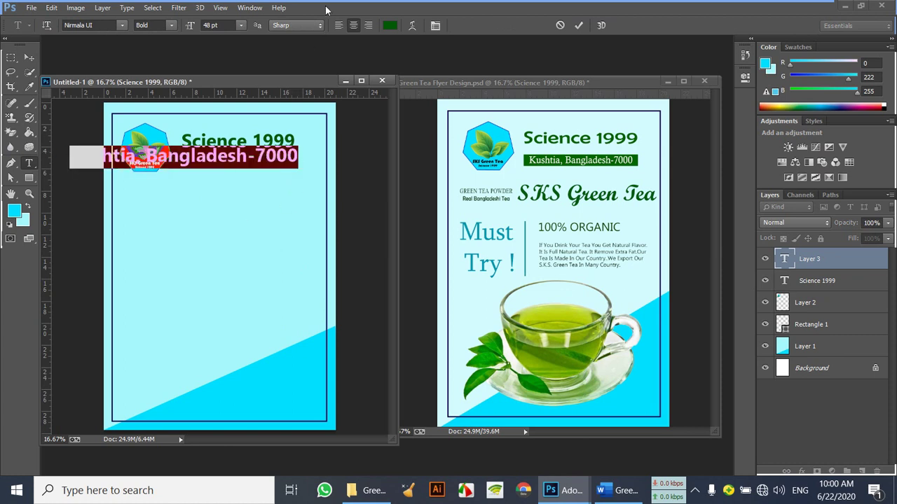
left_click(242, 28)
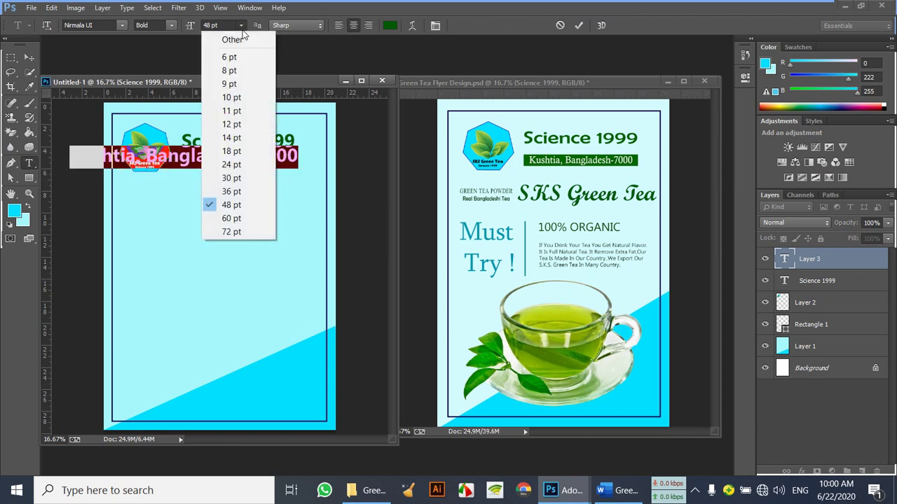
left_click(260, 163)
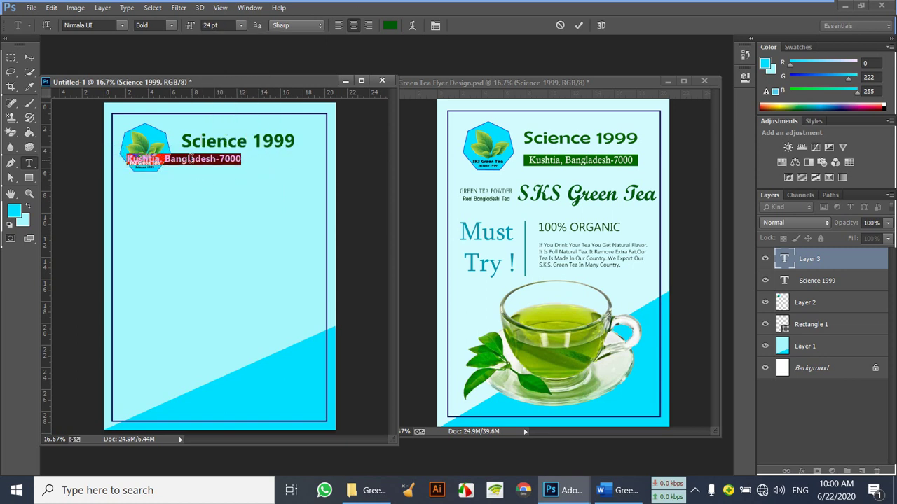
left_click(30, 56)
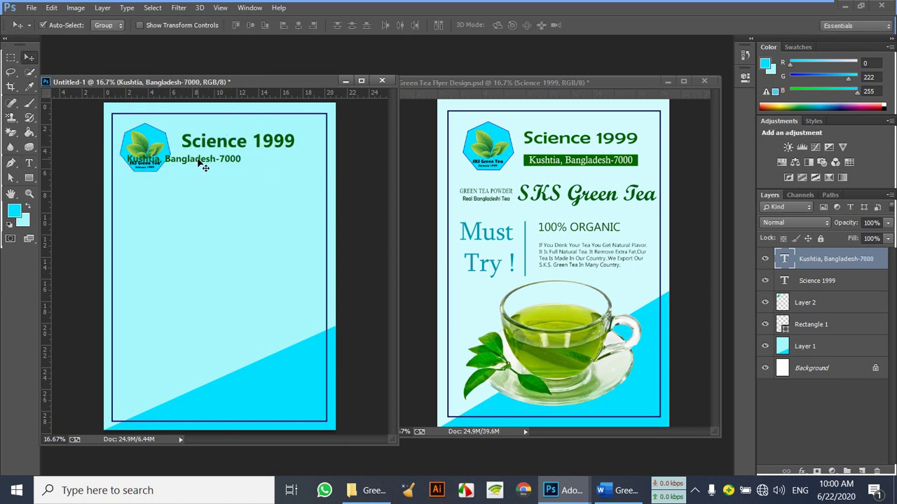
left_click_drag(199, 162, 252, 210)
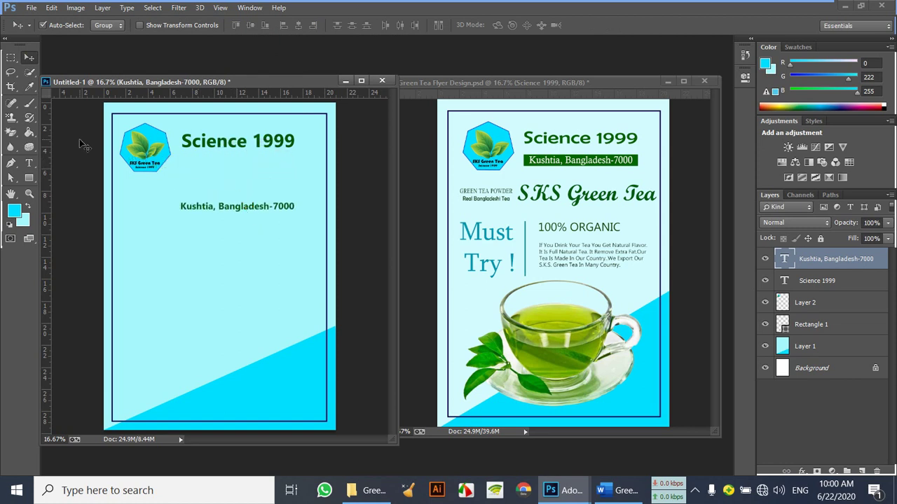
Draw a thin dark green rectangle bar under the heading and nudge the address up slightly
left_click(28, 178)
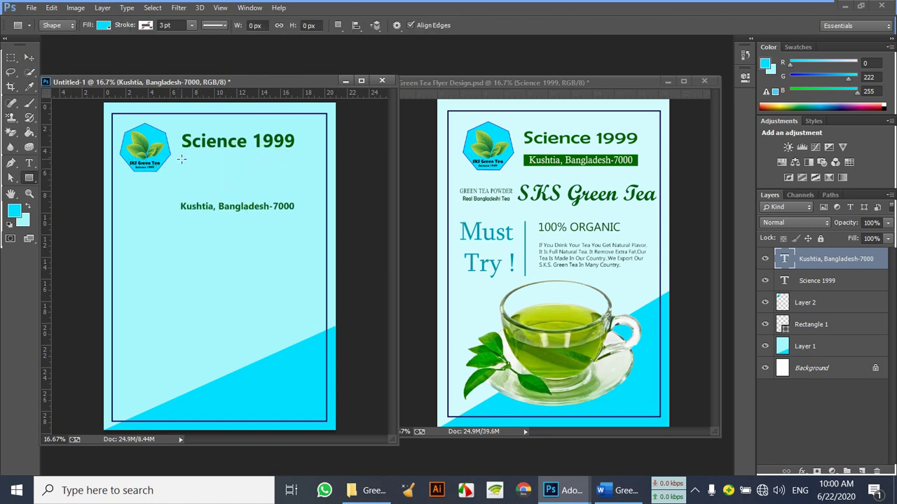
left_click_drag(182, 158, 298, 173)
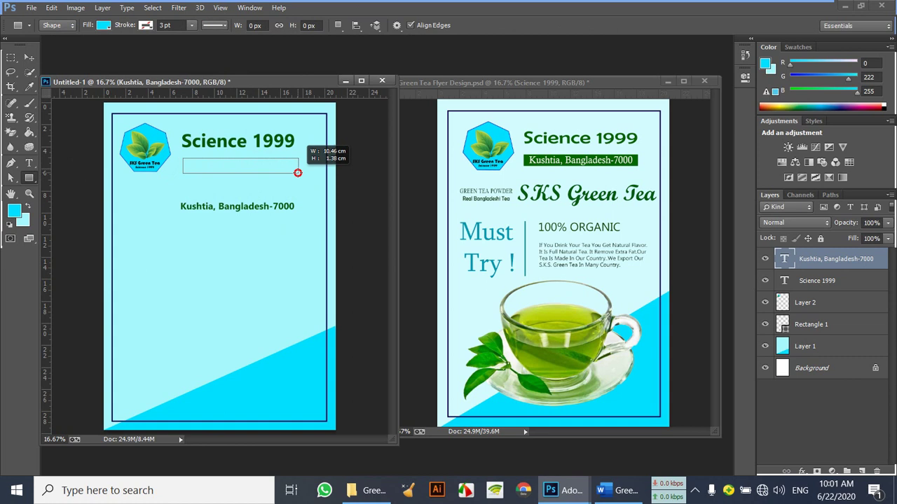
left_click_drag(298, 173, 297, 170)
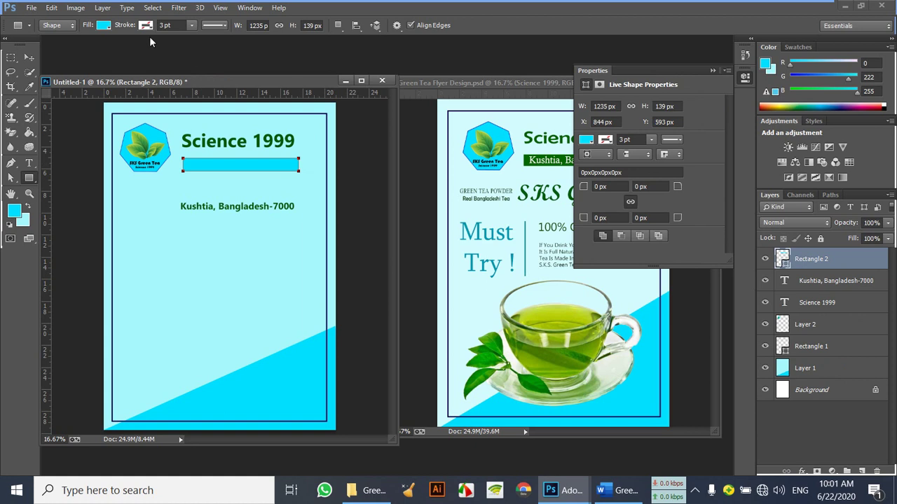
left_click(104, 25)
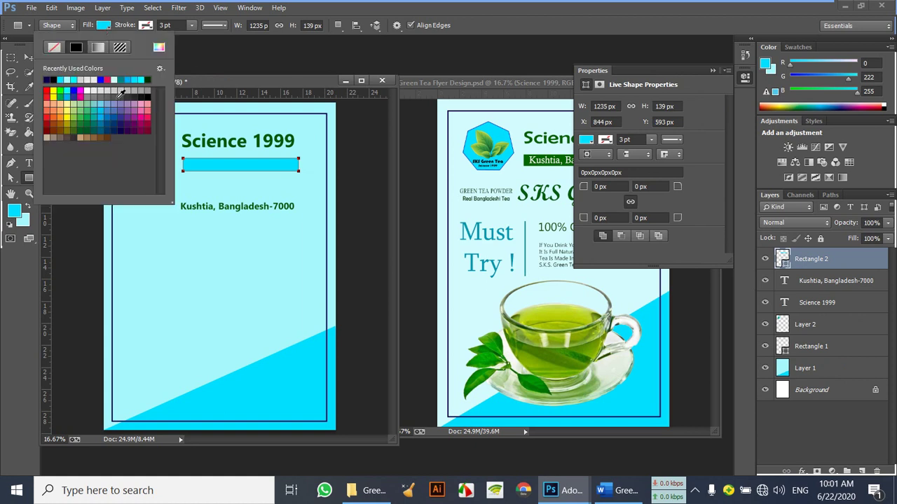
left_click(88, 132)
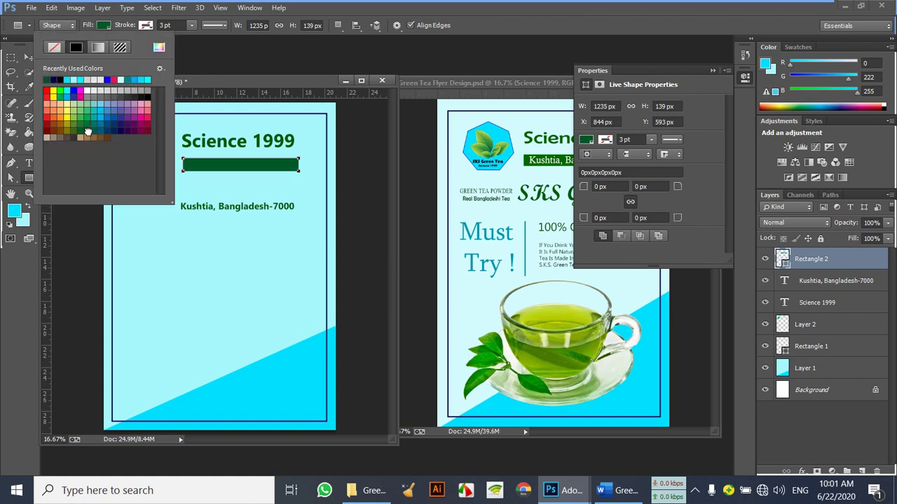
left_click(29, 57)
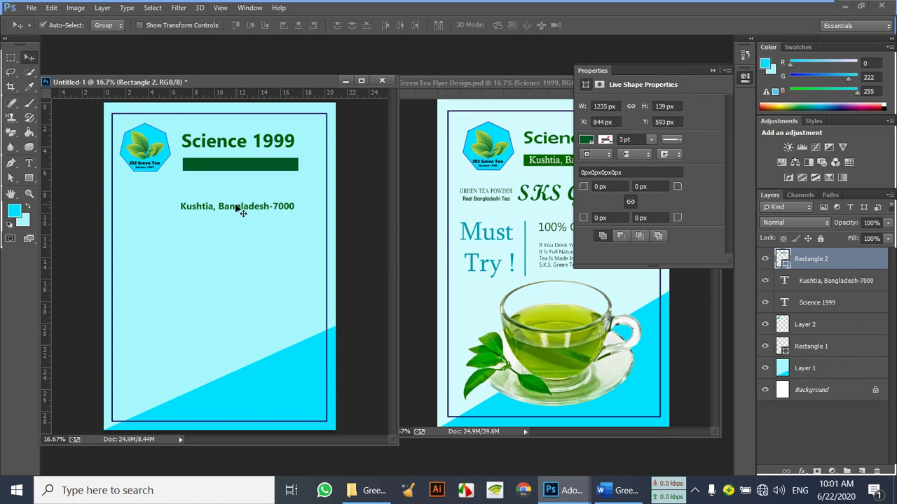
left_click_drag(242, 212, 241, 207)
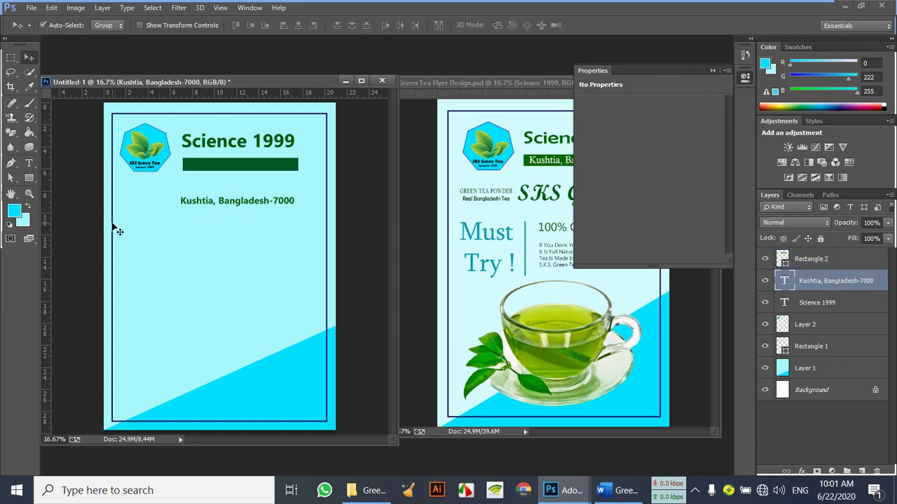
Change the address text colour to white
left_click(30, 164)
left_click(287, 203)
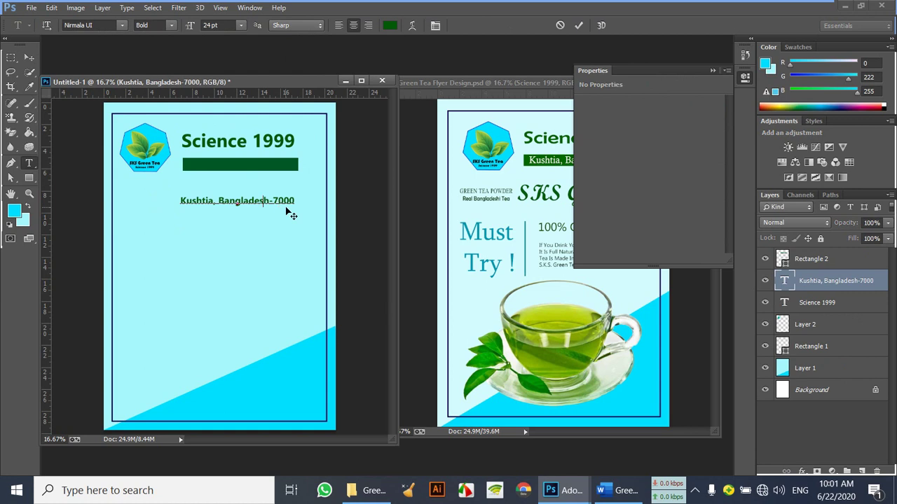
left_click_drag(296, 203, 170, 203)
left_click(390, 25)
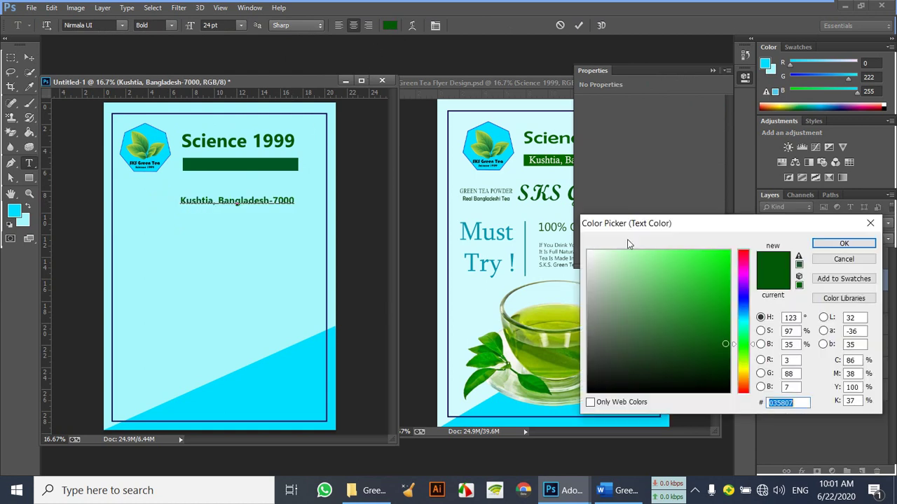
left_click(844, 243)
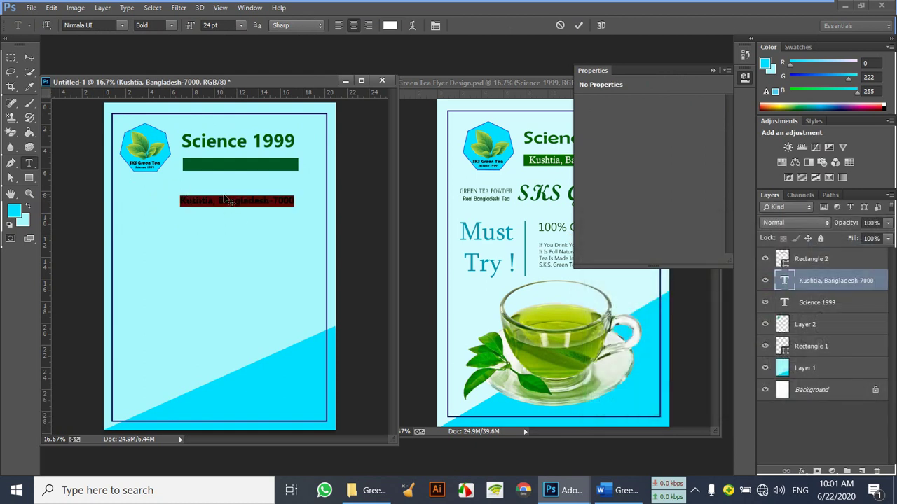
key("ctrl+Return")
key("v")
Move the address onto the green bar, bring its layer to the top, and close Properties
left_click_drag(260, 201, 269, 181)
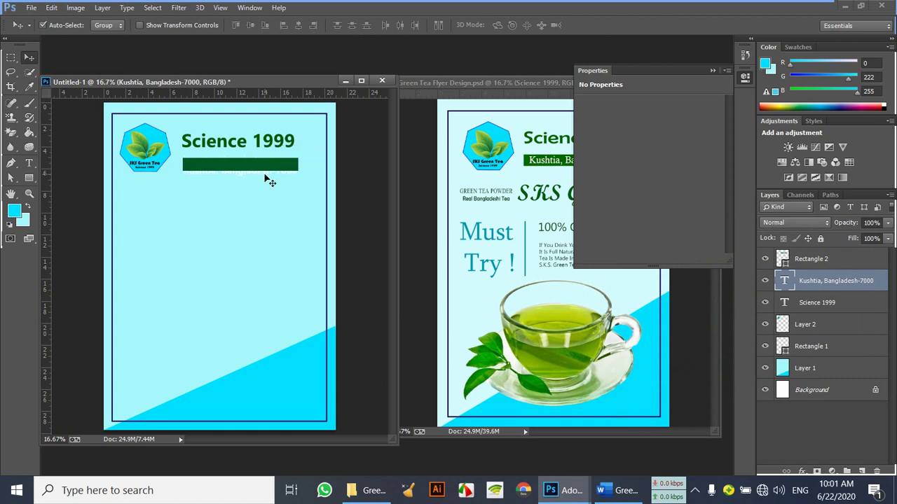
key("ctrl+bracketleft")
key("ctrl+bracketleft")
key("ctrl+bracketleft")
key("ctrl+bracketleft")
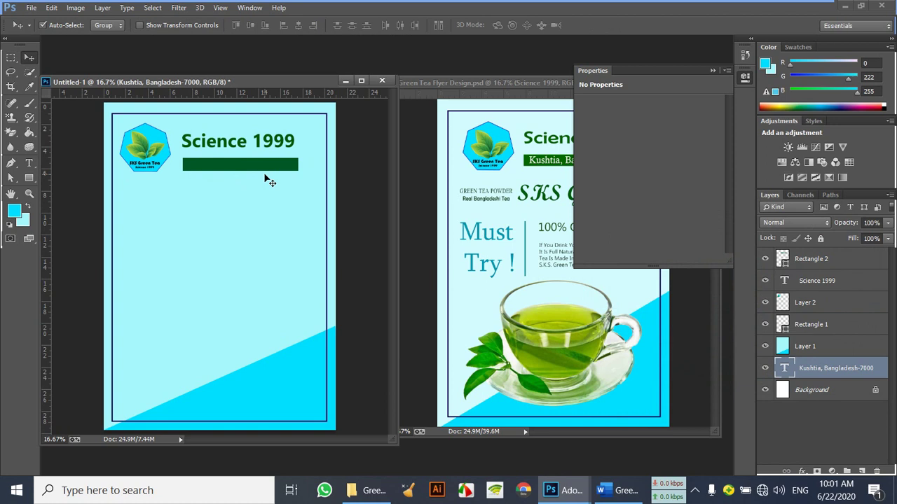
key("ctrl+bracketright")
key("ctrl+bracketright")
key("ctrl+bracketright")
key("ctrl+bracketright")
key("ctrl+bracketright")
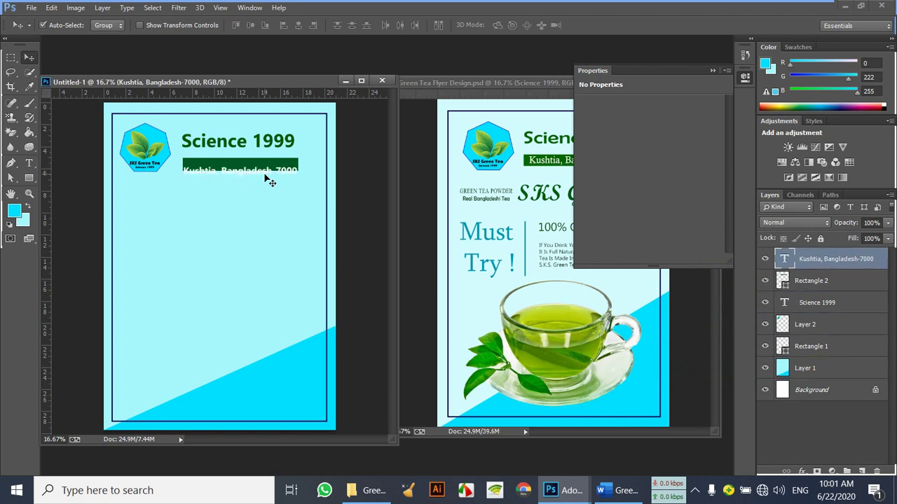
key("shift+Up")
key("shift+Up")
key("shift+Up")
key("shift+Up")
key("shift+Up")
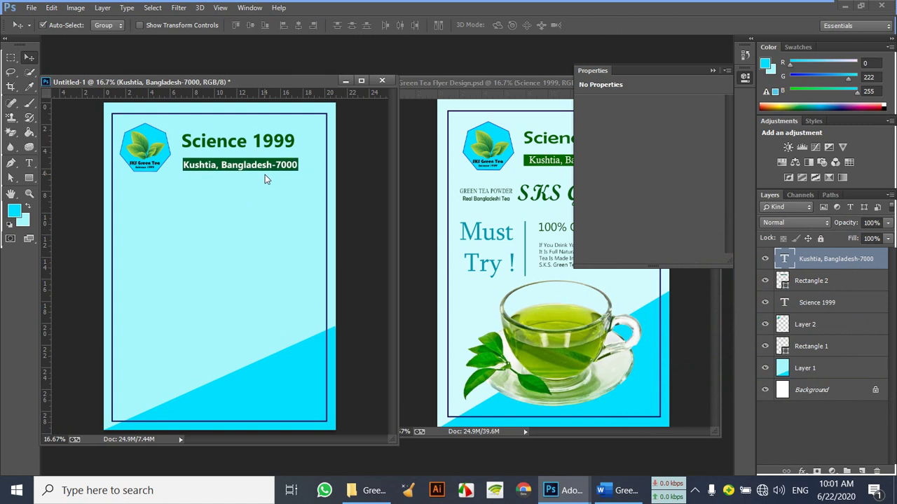
left_click(274, 214)
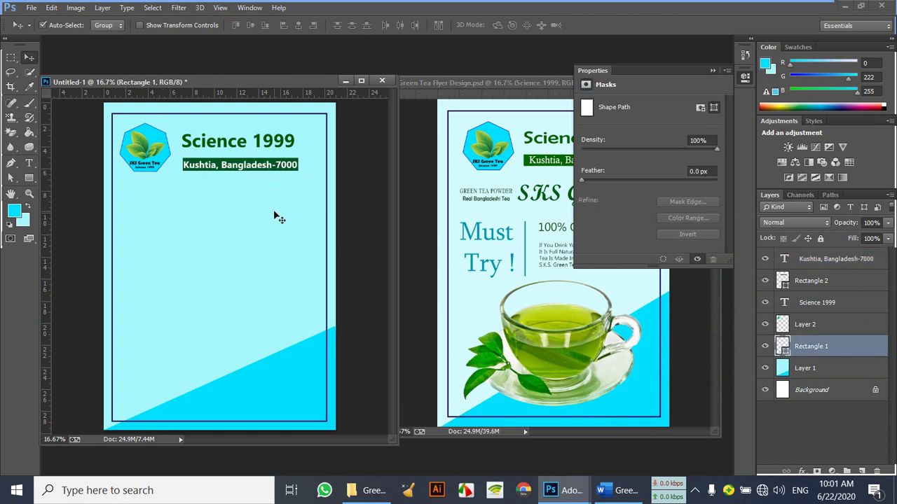
left_click(714, 71)
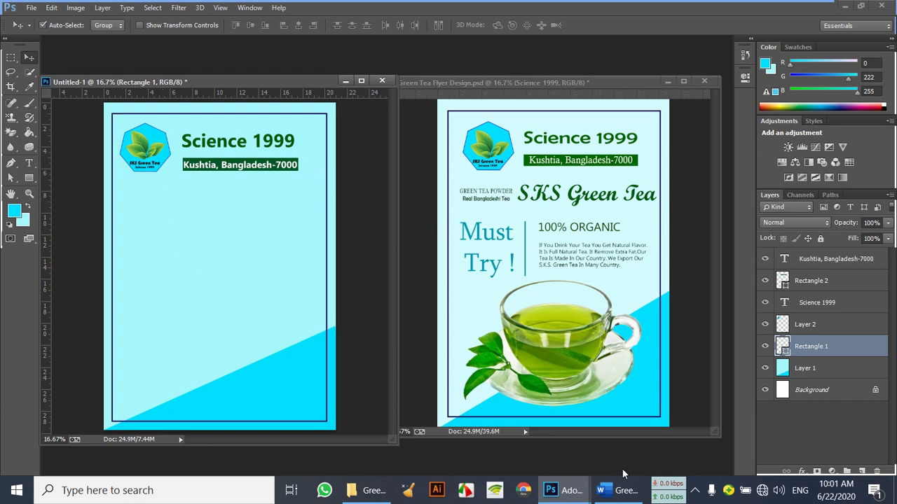
Copy the GREEN TEA POWDER line from the Word document and return to the Untitled flyer
left_click(621, 489)
scroll(297, 320, "down", 3)
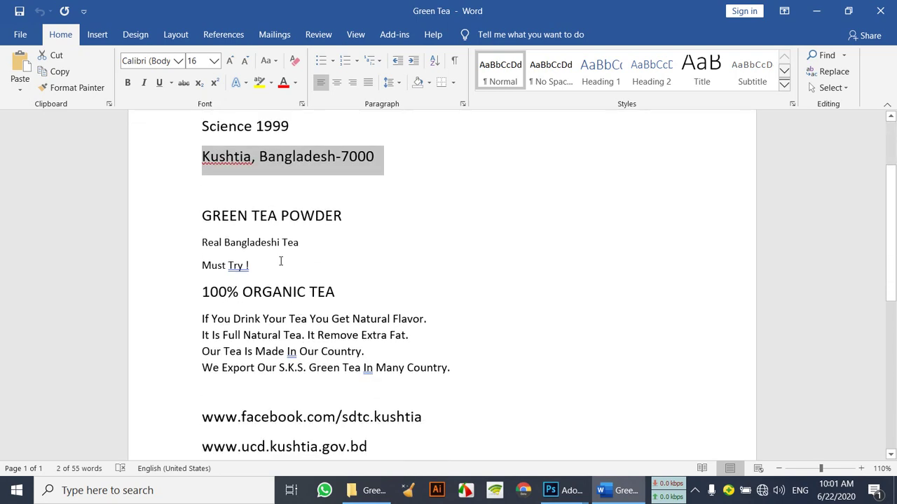
left_click_drag(346, 218, 226, 222)
key("ctrl+c")
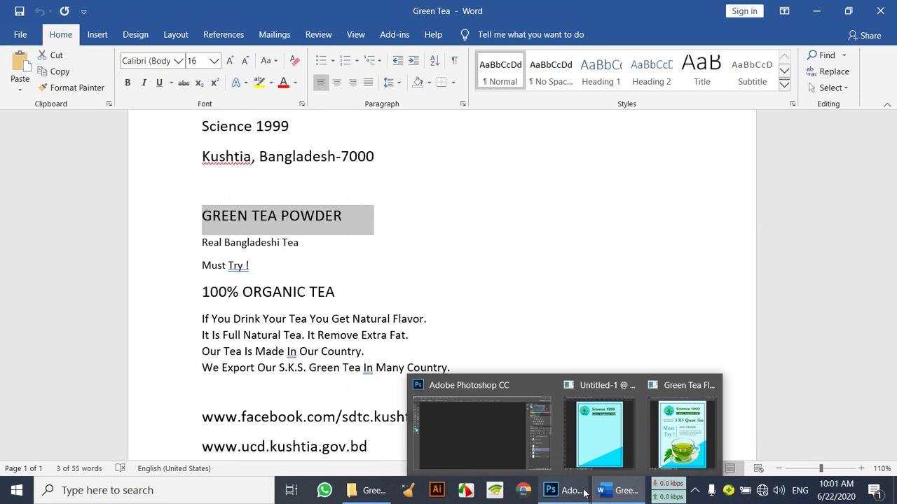
left_click(561, 491)
left_click(570, 419)
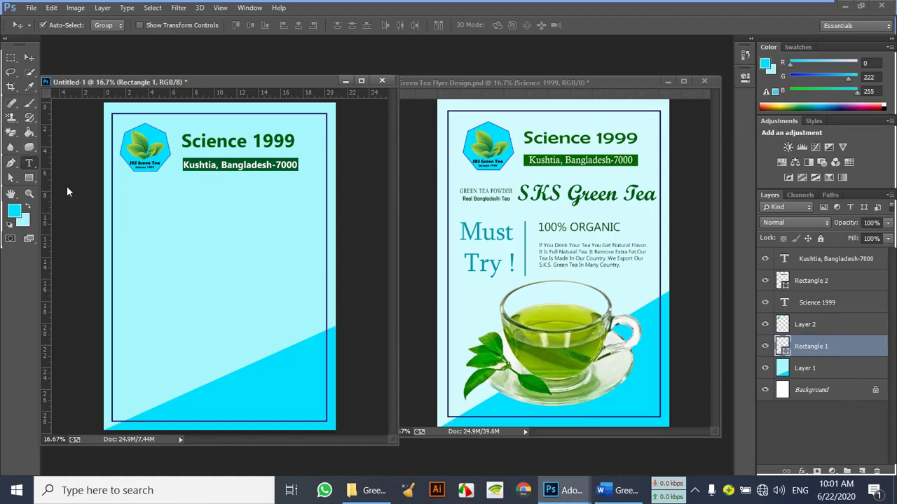
Paste the GREEN TEA POWDER text as a new line below the logo and select it
key("t")
left_click(129, 189)
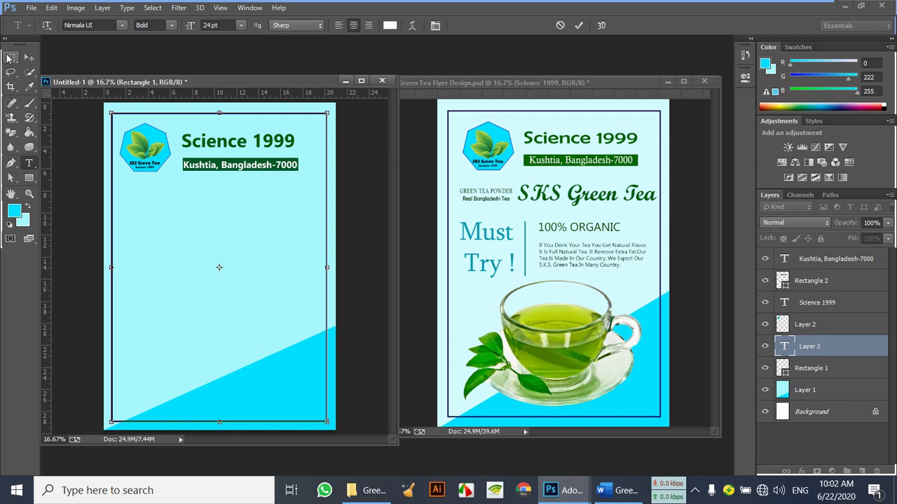
left_click(28, 57)
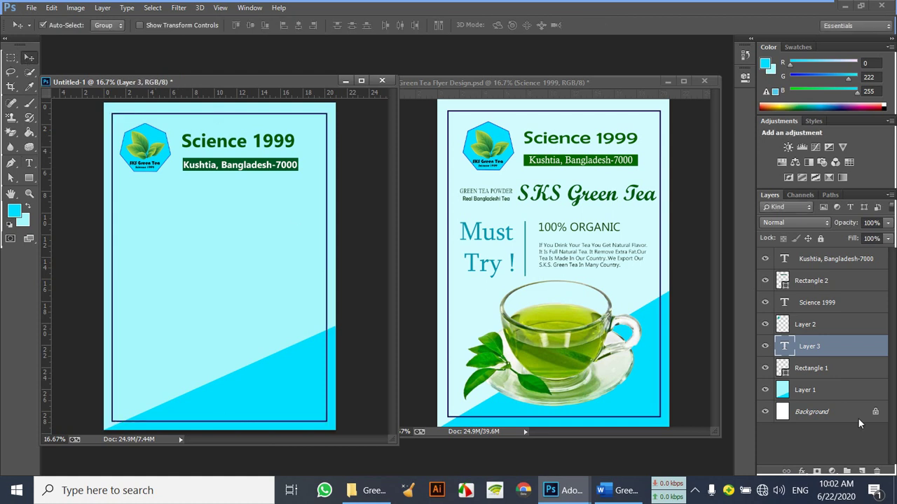
left_click(802, 395)
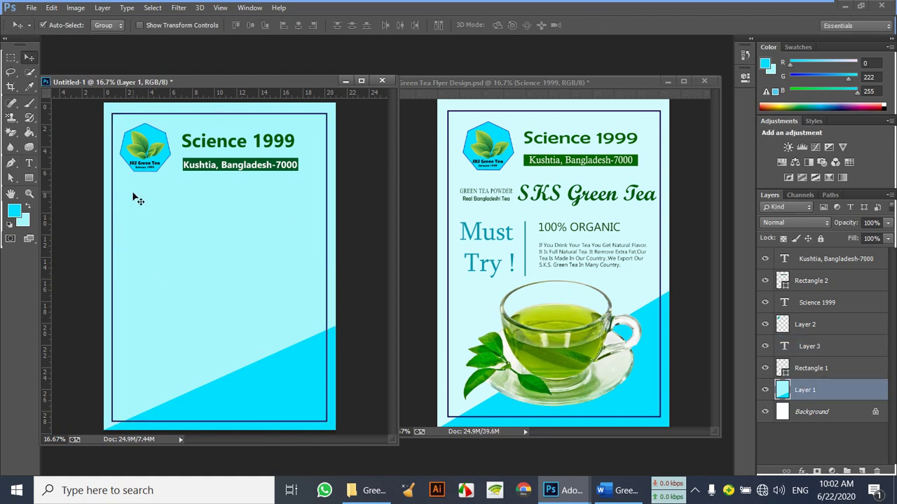
left_click(29, 162)
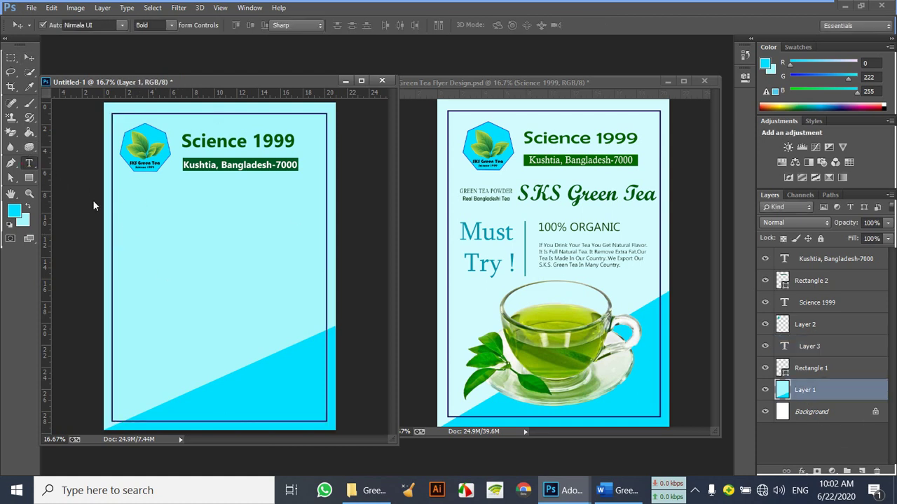
left_click(130, 193)
key("ctrl+v")
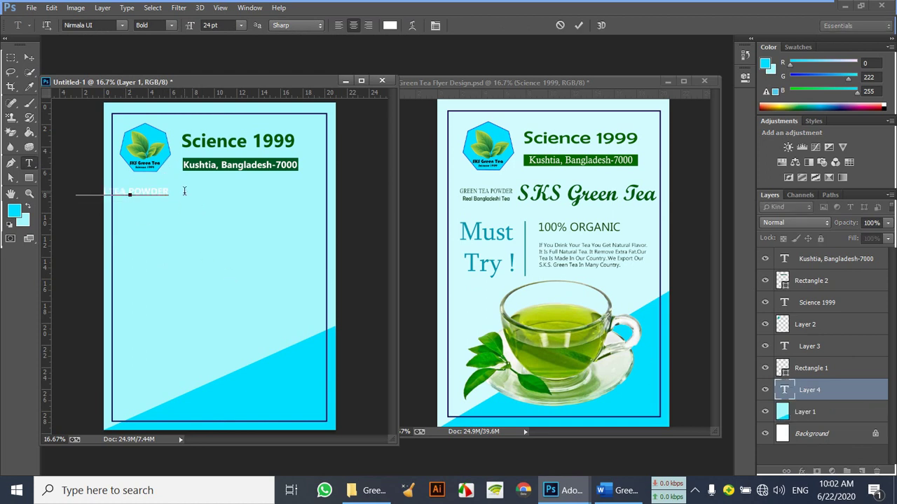
left_click_drag(181, 192, 73, 194)
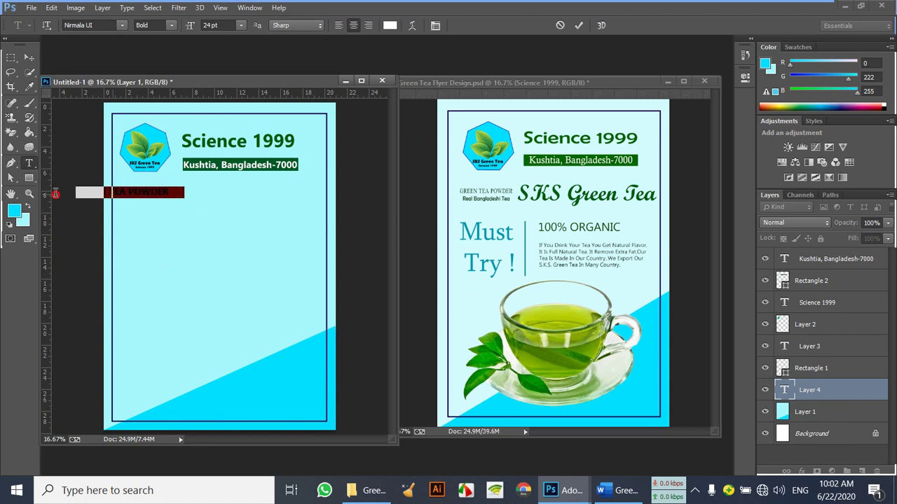
Recolour the selected GREEN TEA POWDER text dark green #002a02
left_click(390, 25)
left_click(741, 346)
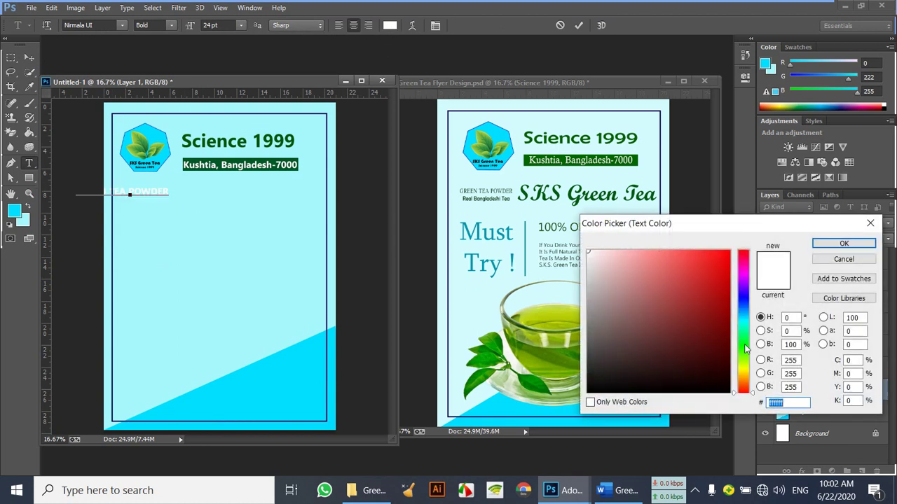
left_click(726, 356)
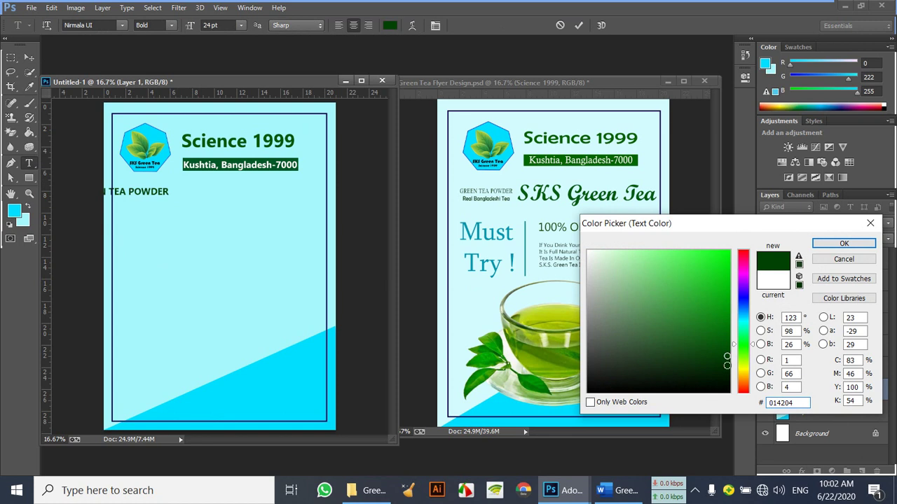
left_click(729, 370)
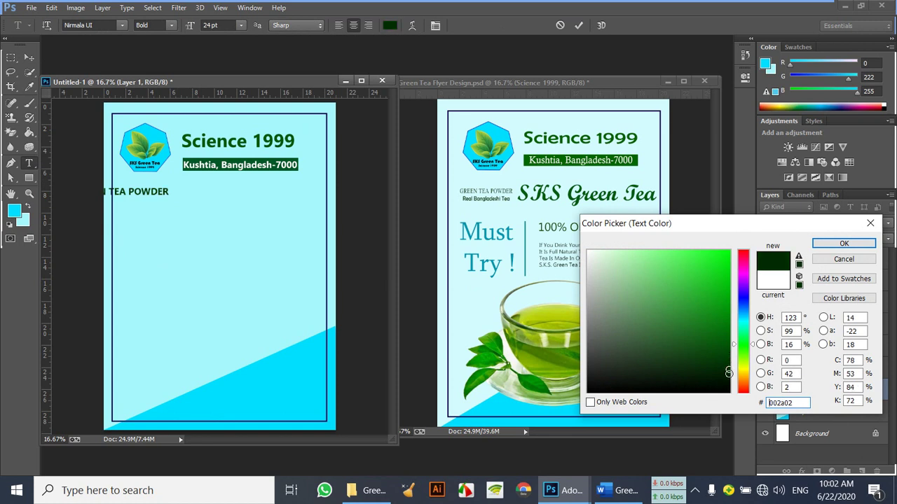
left_click(843, 243)
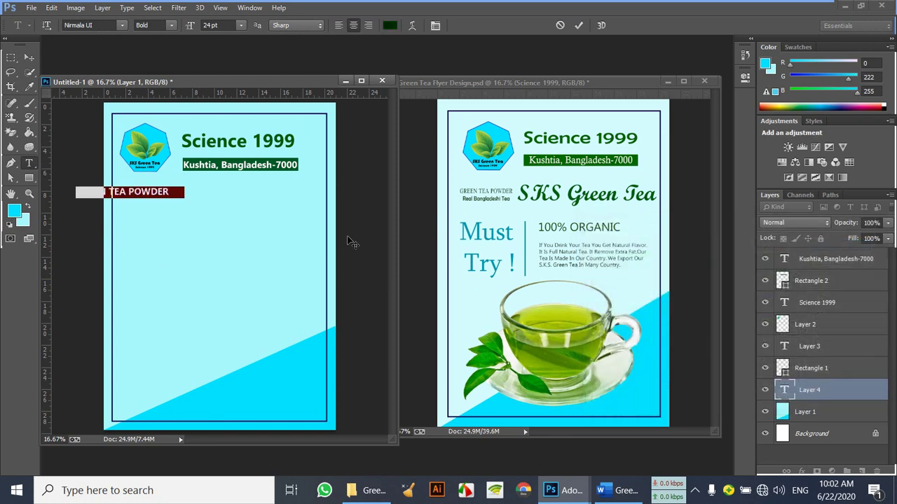
Undo the accidental border frame move and nudge GREEN TEA POWDER right onto the page
left_click(27, 59)
left_click_drag(138, 199, 188, 196)
key("ctrl+z")
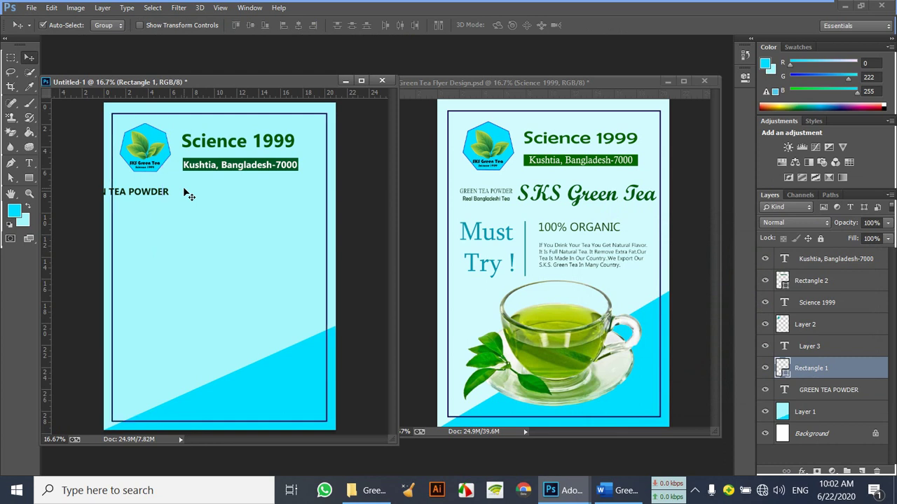
left_click(841, 391)
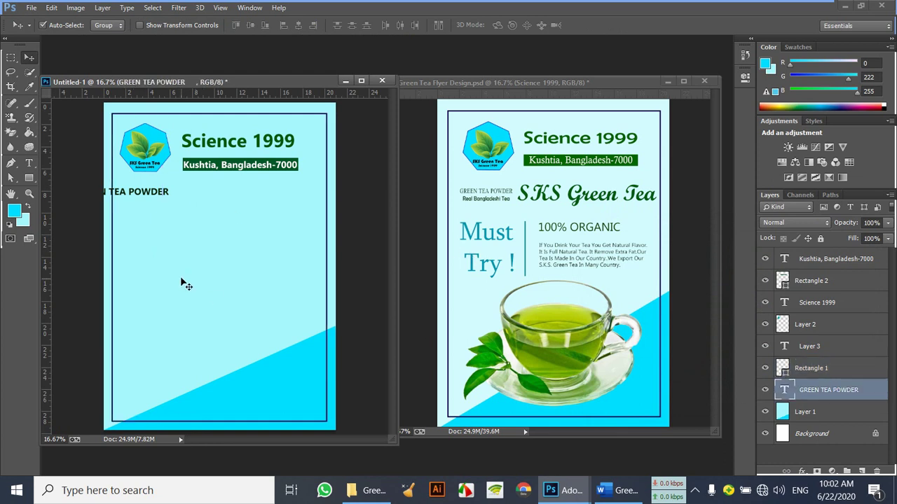
key("shift+Right")
key("shift+Right")
key("shift+Right")
key("shift+Right")
key("shift+Right")
key("shift+Right")
key("shift+Right")
key("shift+Right")
key("shift+Right")
key("shift+Right")
key("shift+Right")
key("shift+Right")
key("shift+Right")
key("shift+Right")
key("shift+Right")
key("shift+Right")
key("shift+Right")
key("shift+Right")
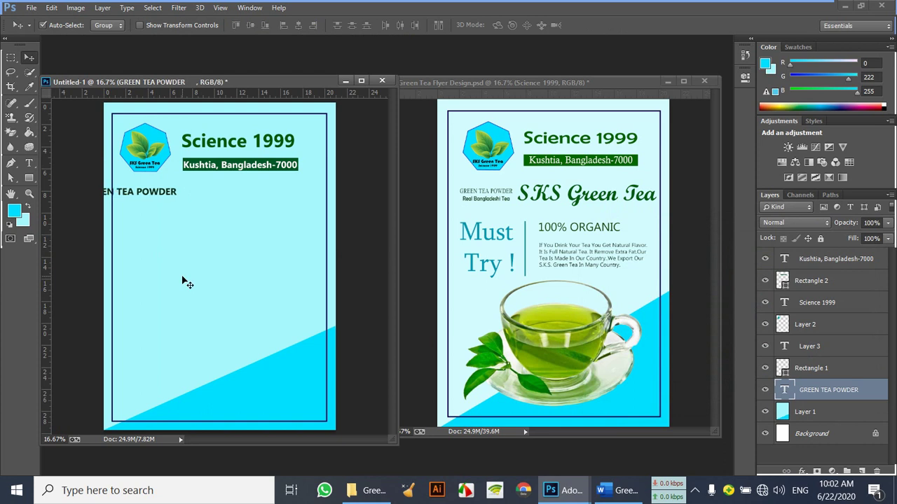
key("shift+Right")
key("shift+Right")
key("shift+Right")
key("shift+Right")
key("shift+Right")
key("shift+Right")
key("shift+Right")
key("shift+Right")
key("shift+Right")
key("shift+Right")
key("shift+Right")
key("shift+Right")
key("shift+Right")
key("shift+Right")
key("shift+Right")
key("shift+Right")
key("shift+Right")
key("shift+Right")
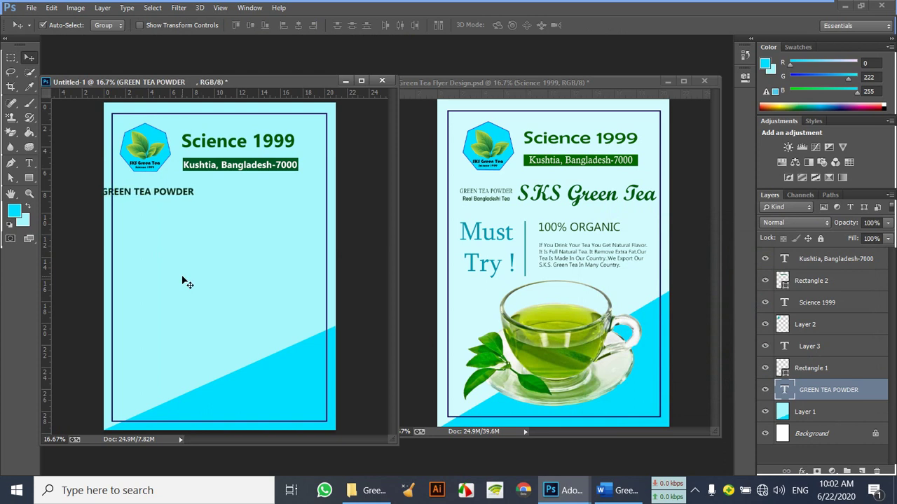
key("shift+Right")
key("shift+Right")
key("shift+Right")
key("shift+Right")
key("shift+Right")
key("shift+Right")
key("shift+Right")
key("shift+Right")
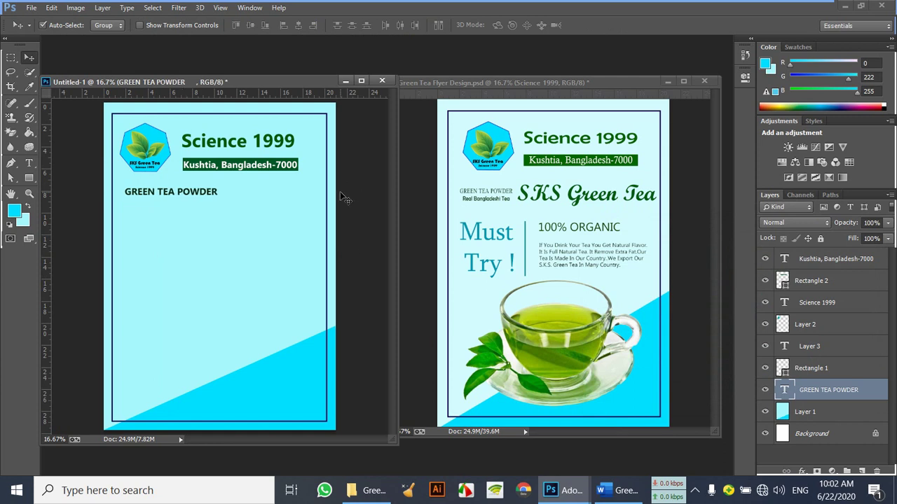
Reselect the GREEN TEA POWDER layer and place the text cursor in it for editing
left_click(200, 199)
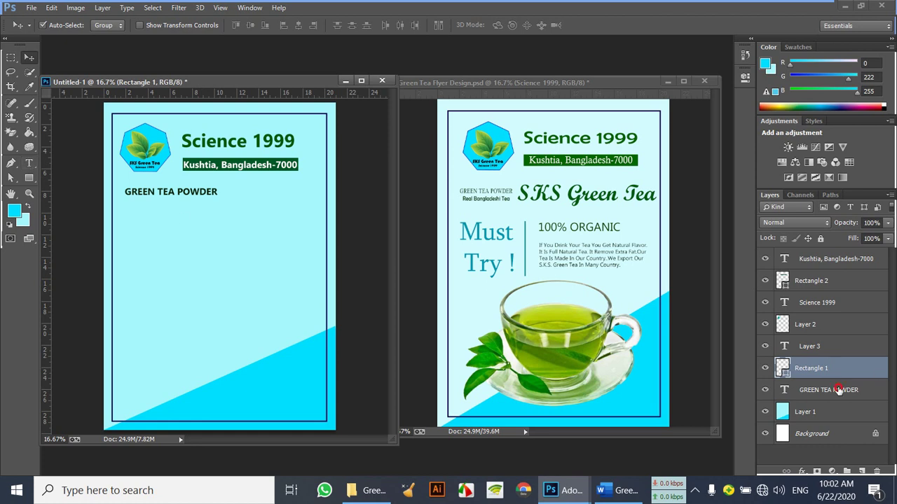
left_click(838, 389)
left_click(28, 164)
left_click(175, 194)
Set the GREEN TEA POWDER text to Regular weight at 18 pt
left_click_drag(217, 192, 124, 191)
left_click(169, 26)
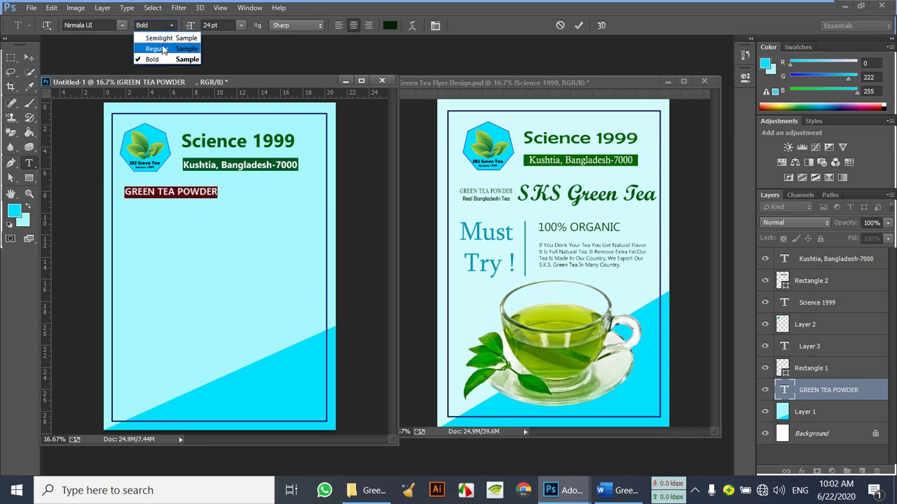
left_click(158, 49)
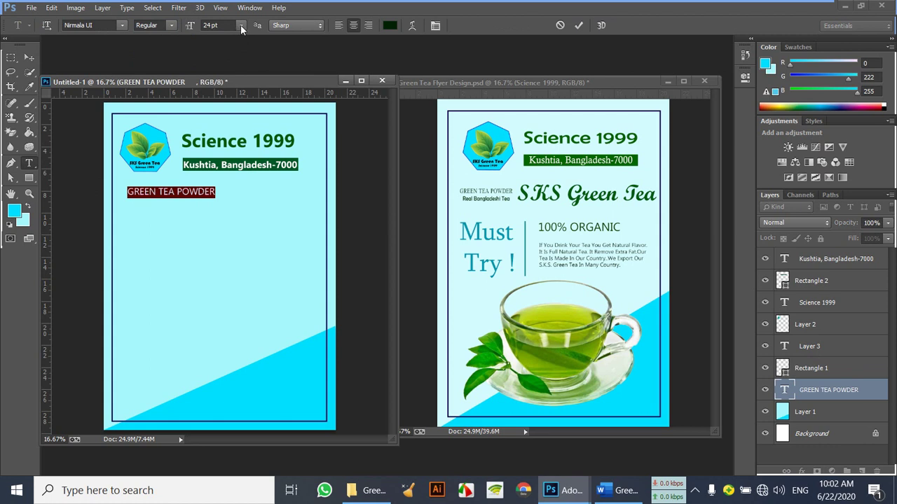
left_click(241, 26)
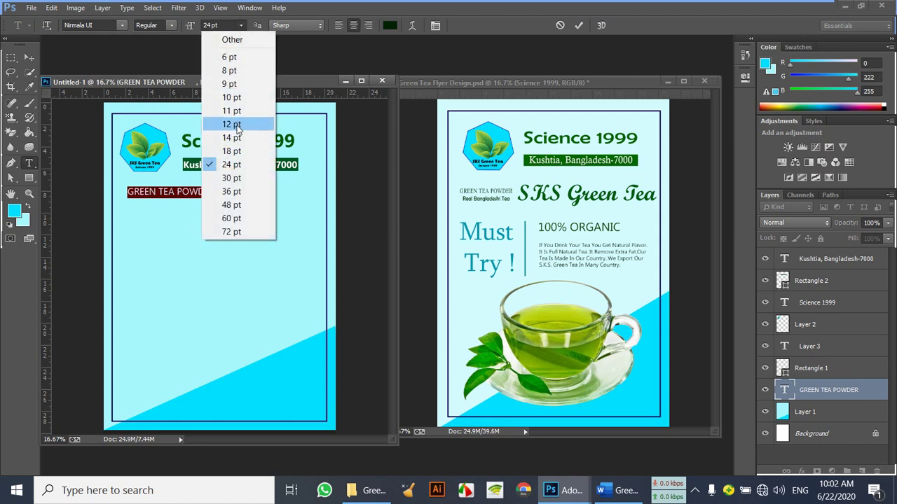
left_click(239, 152)
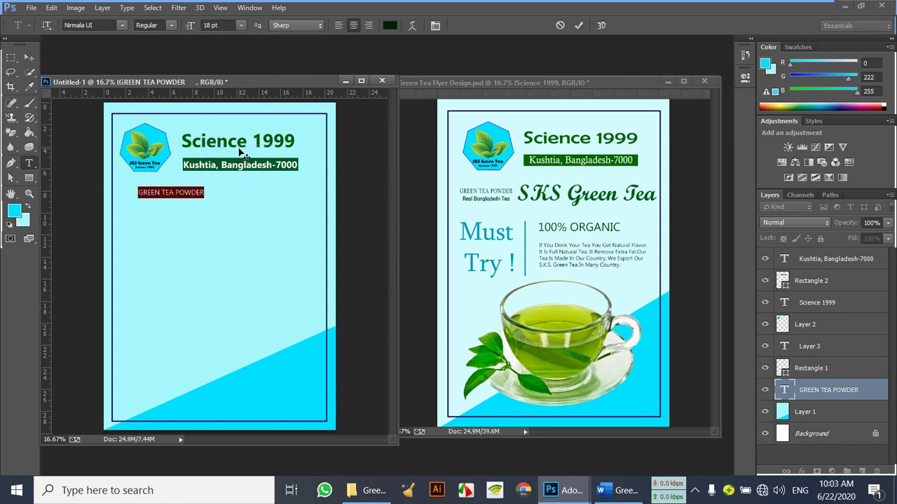
Move GREEN TEA POWDER left to line up with the logo's left edge, undoing stray border moves
left_click(29, 57)
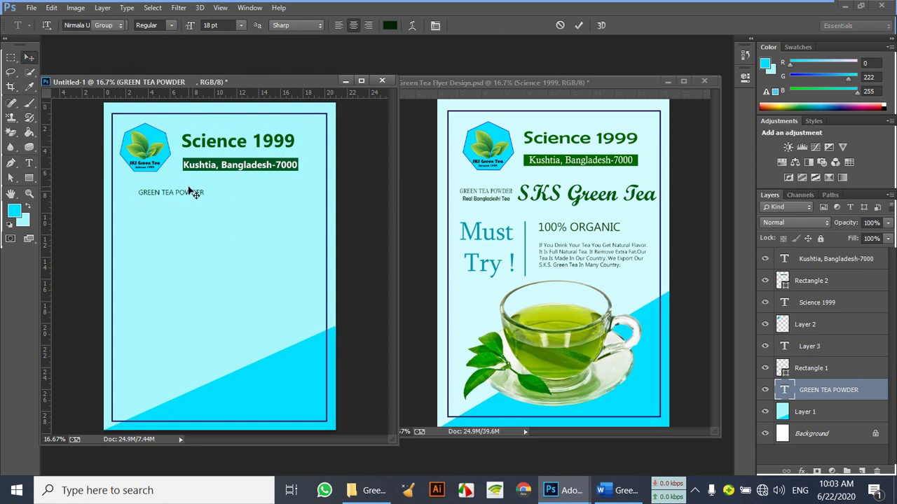
left_click_drag(182, 191, 166, 180)
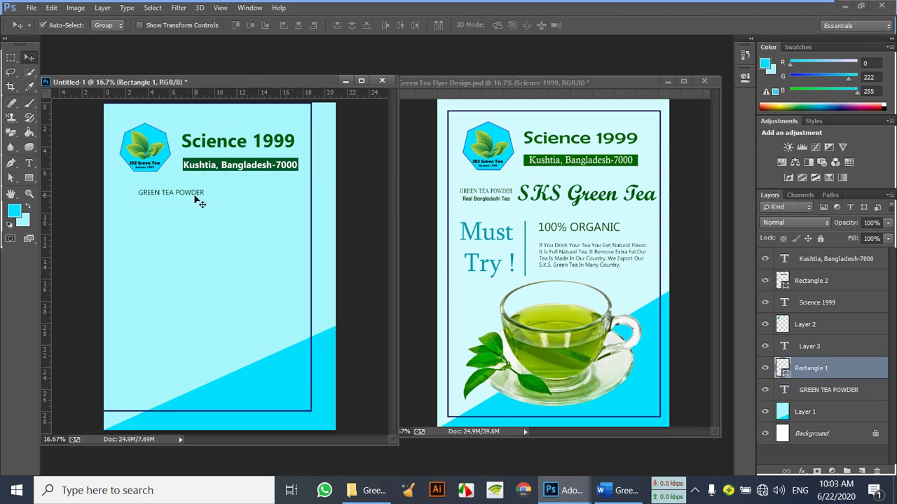
key("ctrl+z")
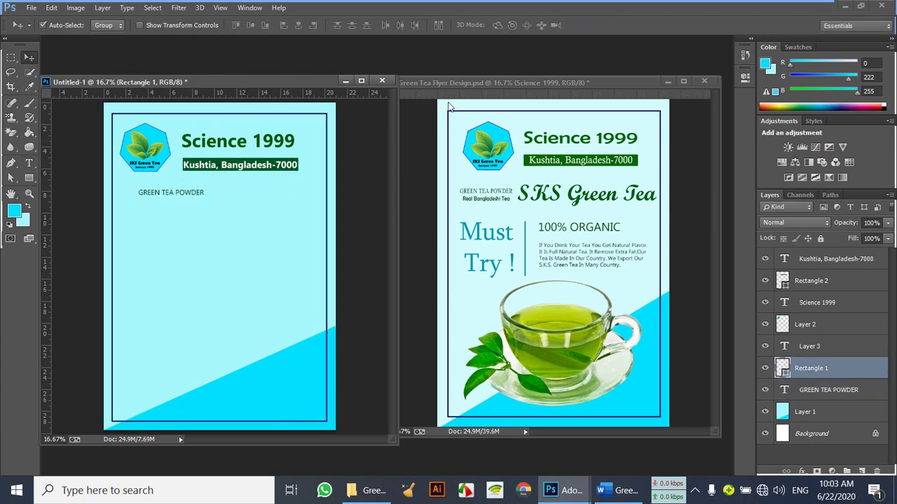
left_click(813, 390)
left_click_drag(185, 195, 162, 194)
key("z")
key("ctrl+z")
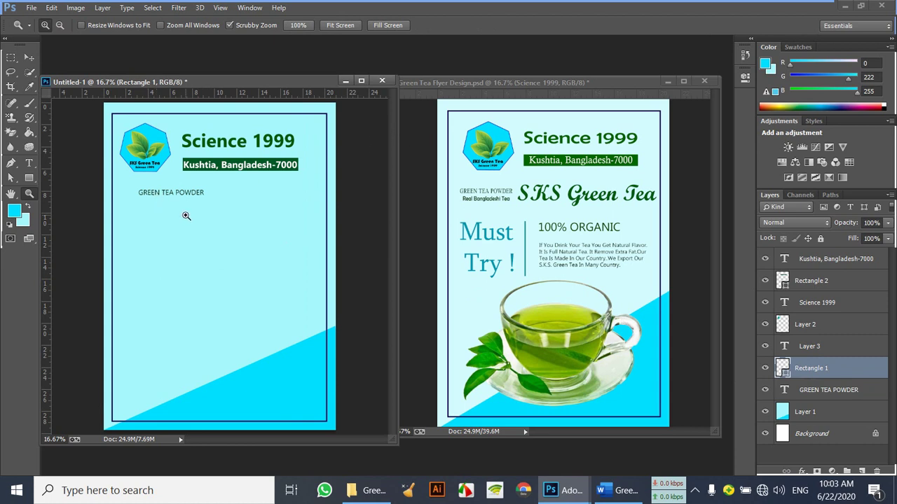
left_click(33, 55)
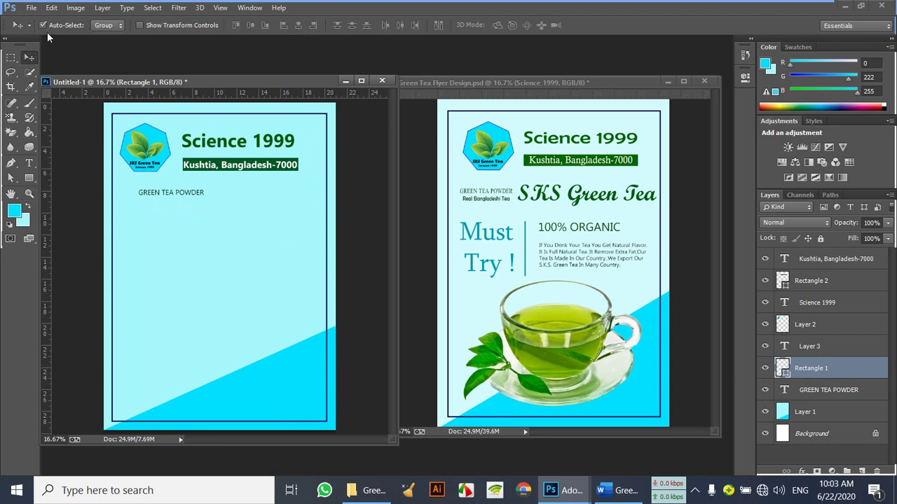
left_click(832, 394)
left_click_drag(183, 197, 164, 191)
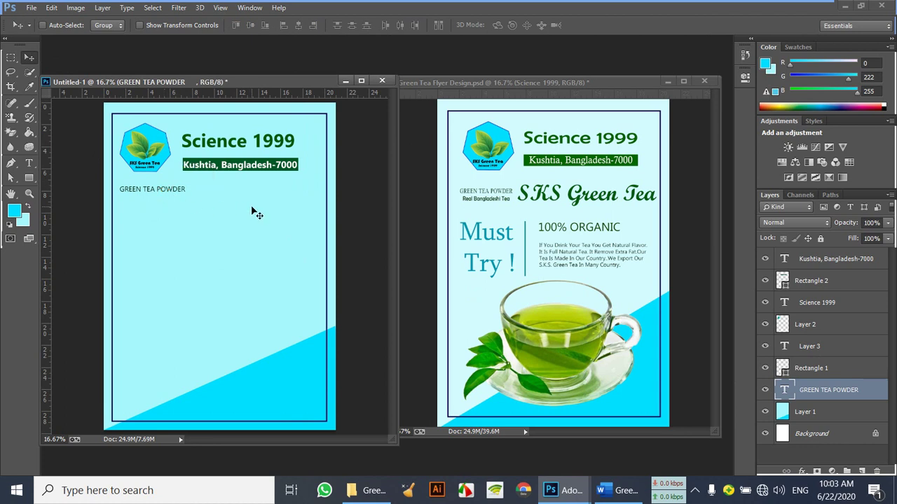
Copy the 'Real Bangladeshi Tea' line from the Word document and return to the Photoshop flyer
left_click(616, 490)
left_click_drag(307, 246, 208, 250)
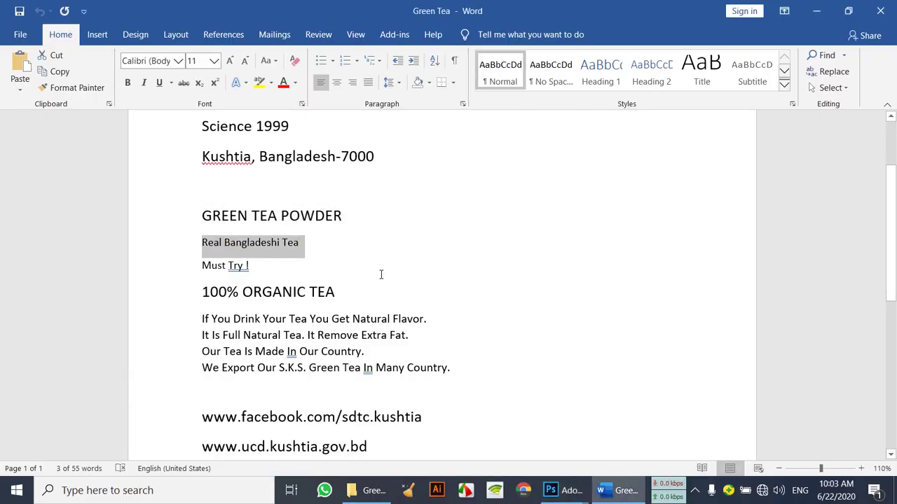
mouse_move(564, 490)
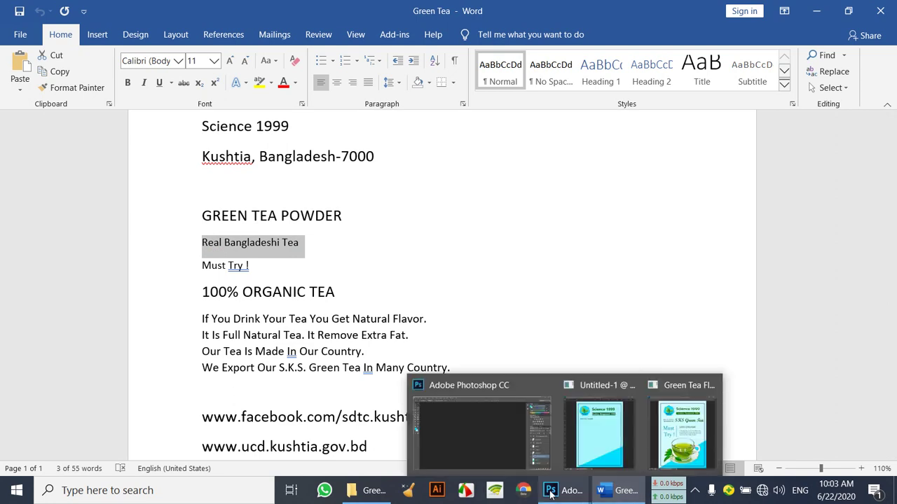
left_click(585, 443)
Paste 'Real Bangladeshi Tea' as a new text line below GREEN TEA POWDER
left_click(29, 163)
left_click(120, 199)
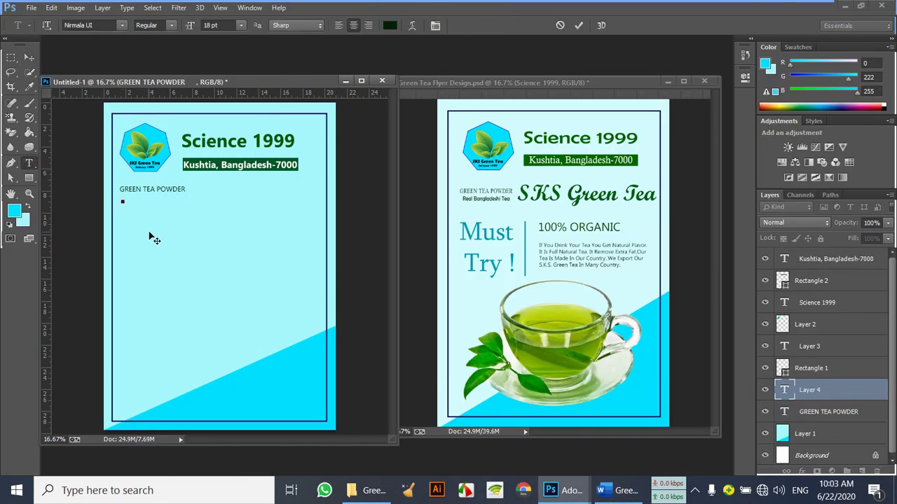
type("Real Bangladeshi Tea")
Position the subtitle snugly under GREEN TEA POWDER and nudge Science 1999 slightly right
left_click(29, 59)
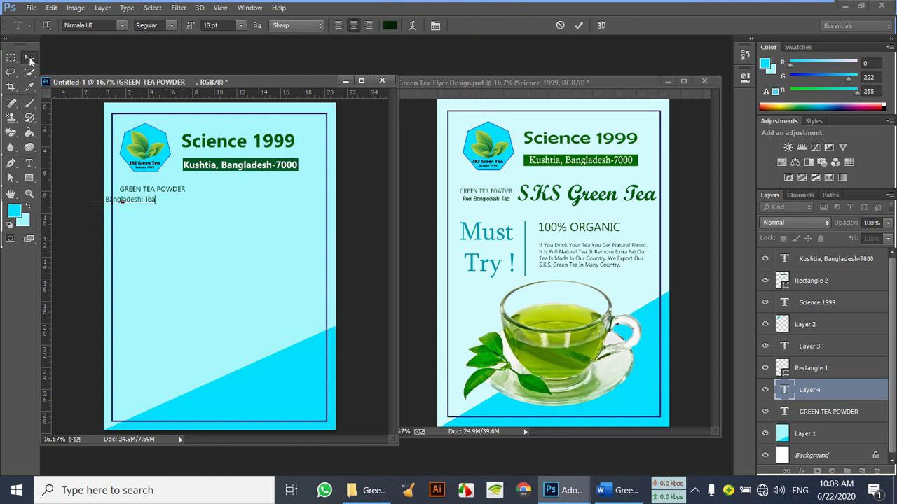
left_click_drag(142, 207, 173, 206)
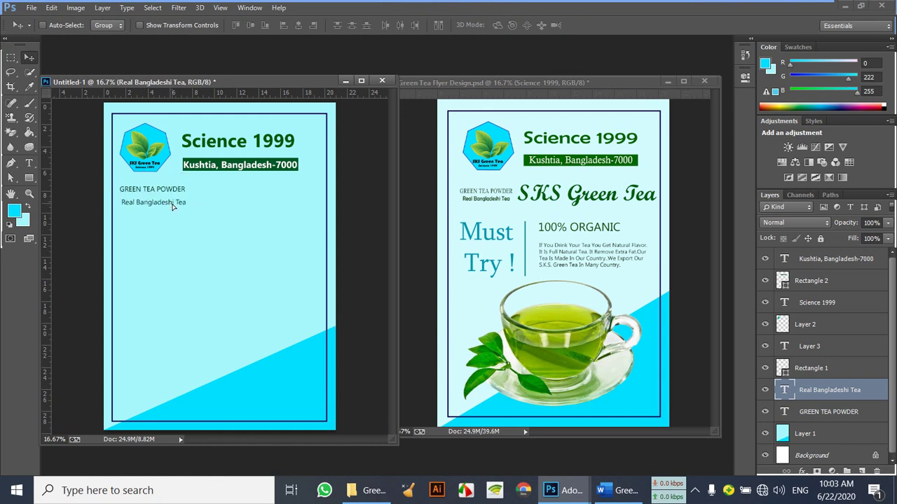
key("shift+Up")
key("shift+Up")
key("shift+Up")
key("shift+Left")
key("shift+Left")
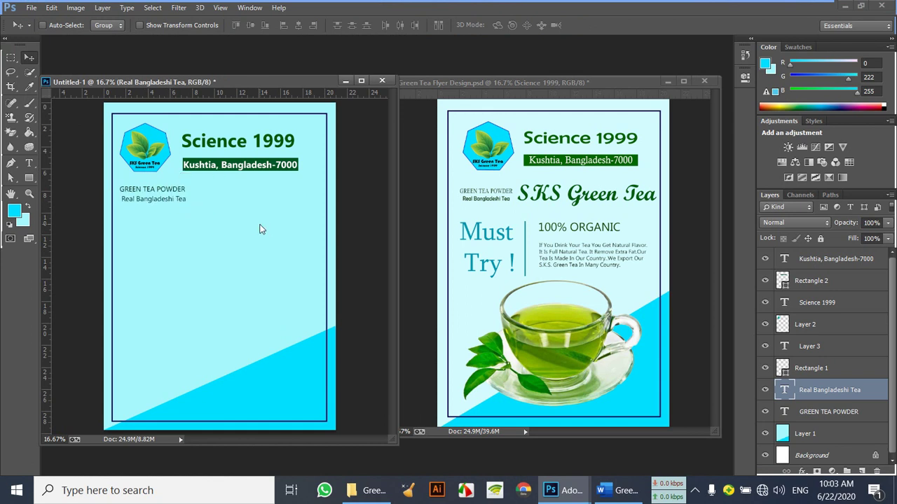
key("shift+Up")
left_click(818, 301)
key("shift+Right")
key("shift+Right")
key("shift+Right")
key("shift+Right")
key("shift+Right")
key("shift+Right")
key("shift+Right")
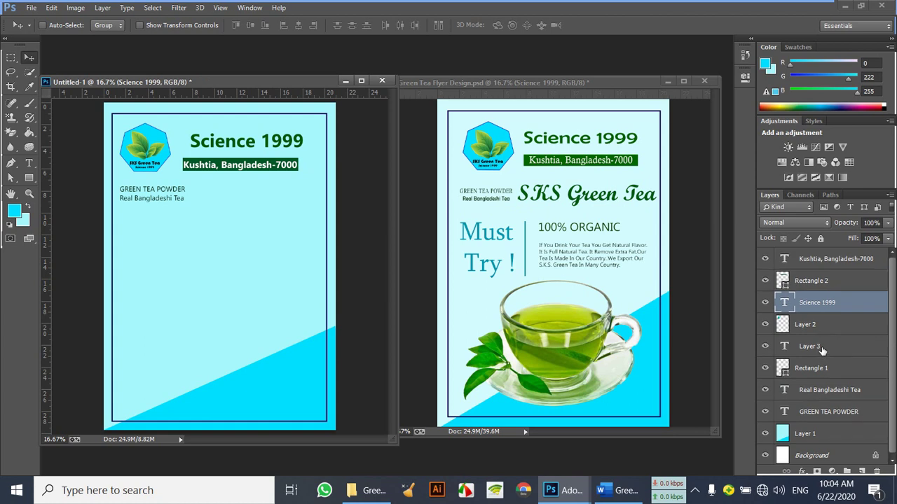
Nudge the Kushtia address text, its dark green bar and the logo slightly right
left_click(840, 260)
key("shift+Right")
key("shift+Right")
key("shift+Right")
key("shift+Right")
key("shift+Right")
key("shift+Right")
key("shift+Right")
key("shift+Right")
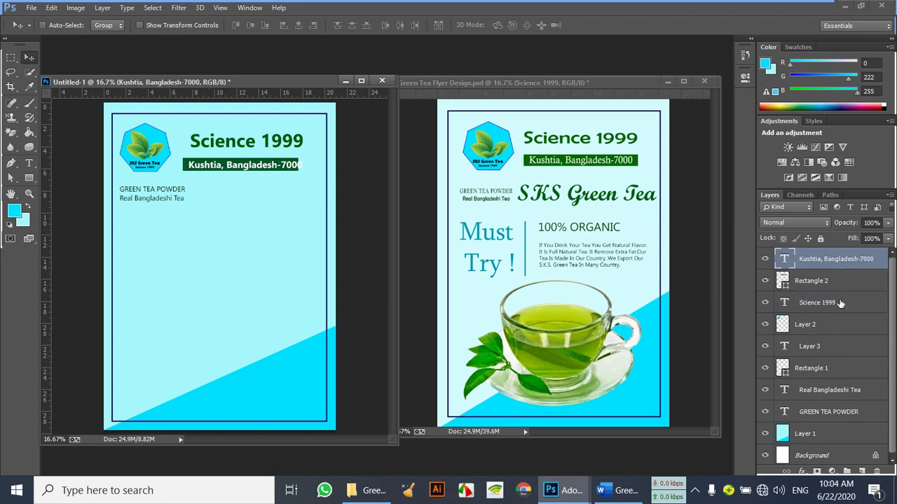
key("shift+Right")
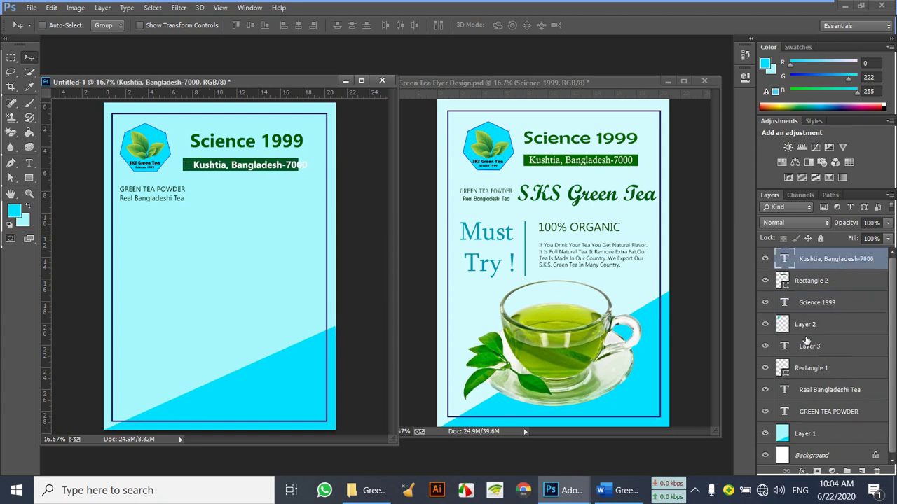
left_click(792, 281)
key("shift+Right")
key("shift+Right")
key("shift+Right")
key("shift+Right")
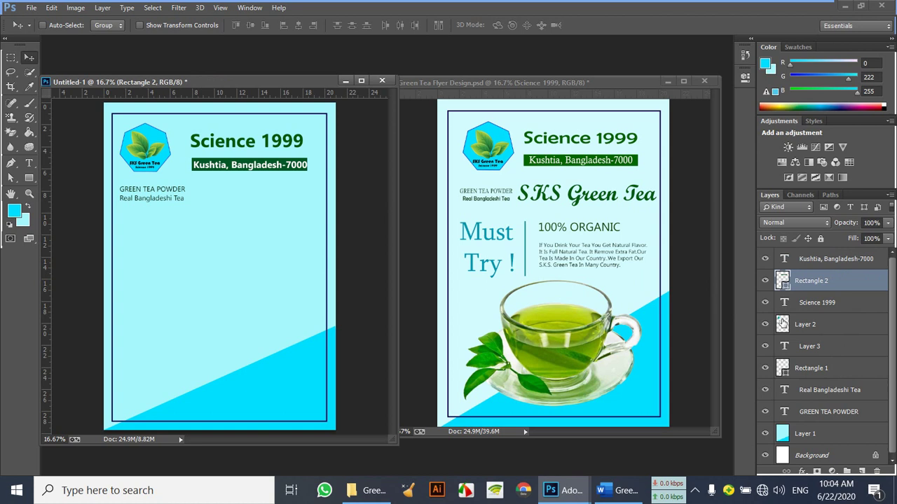
left_click(792, 325)
key("shift+Right")
key("shift+Right")
key("shift+Right")
key("shift+Right")
key("shift+Right")
key("shift+Right")
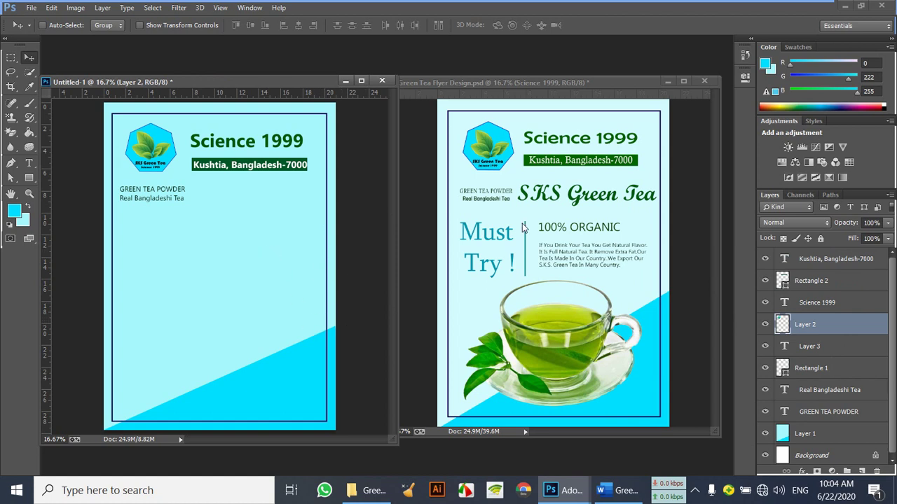
left_click(788, 434)
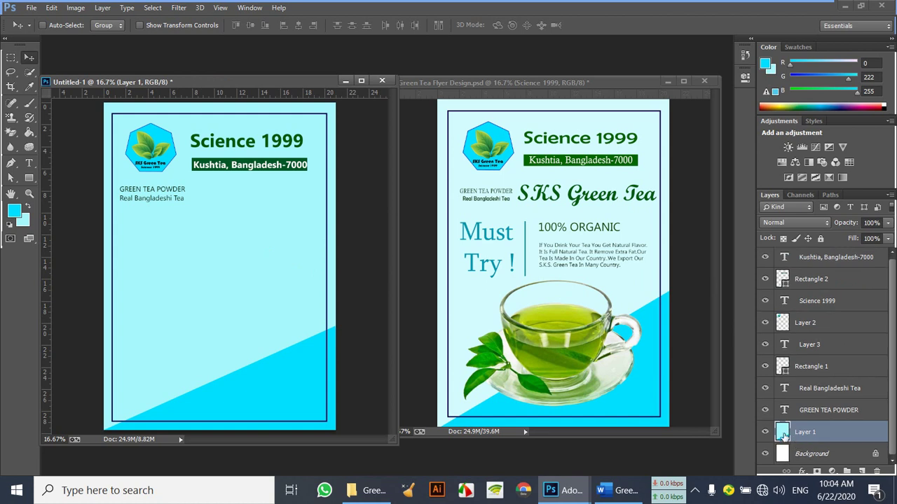
Inspect the cyan background layer and its style, then select Layer 1
left_click(765, 432)
left_click(765, 432)
double_click(782, 434)
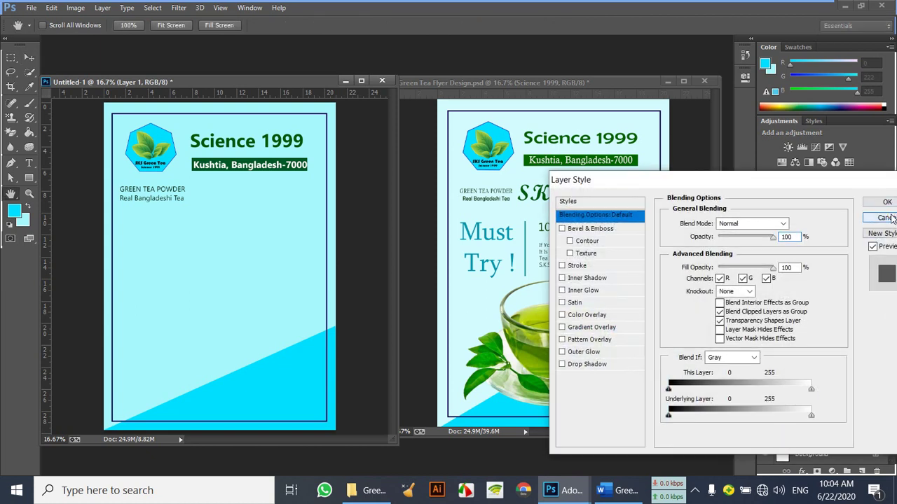
left_click(886, 218)
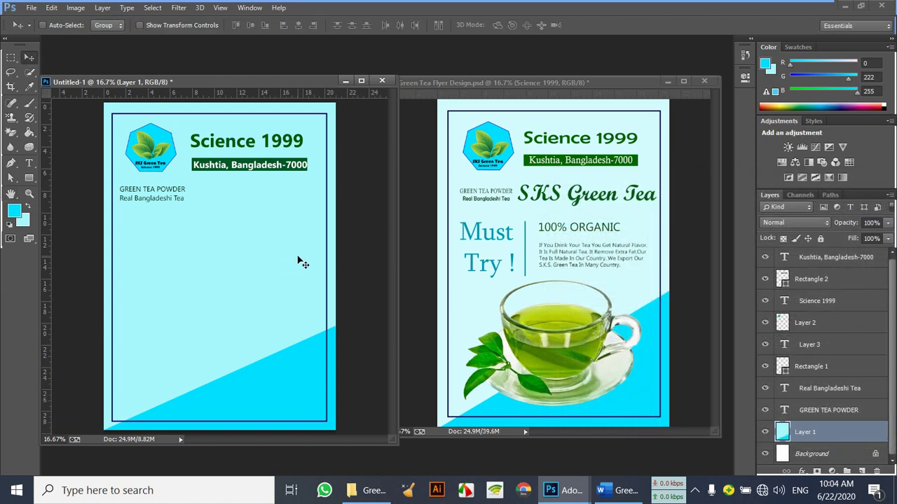
left_click(42, 26)
left_click(251, 283)
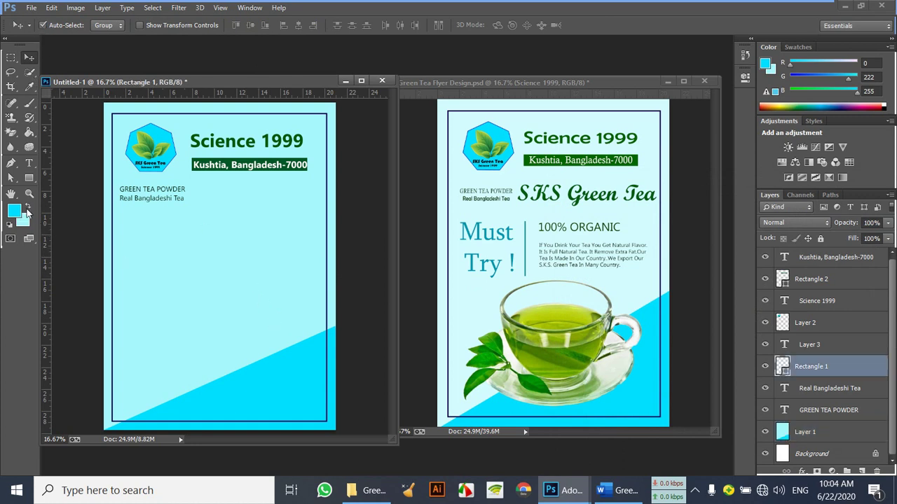
left_click(765, 432)
left_click(765, 432)
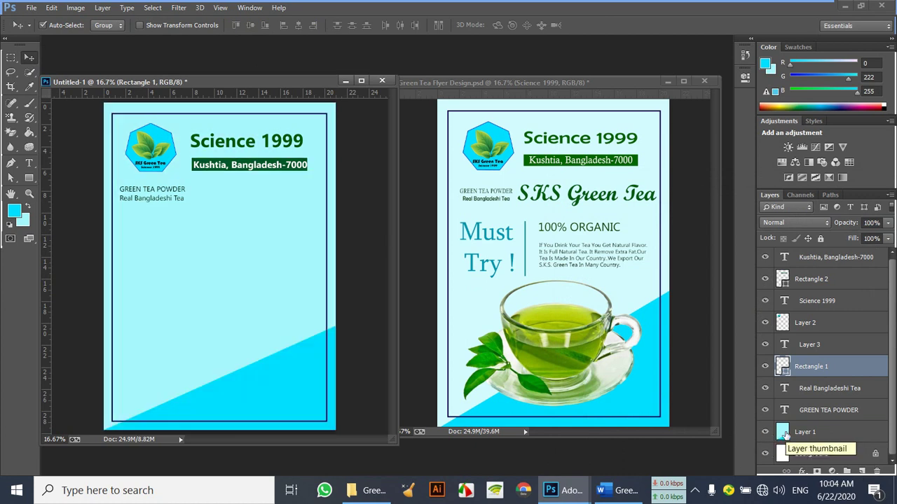
left_click(784, 433)
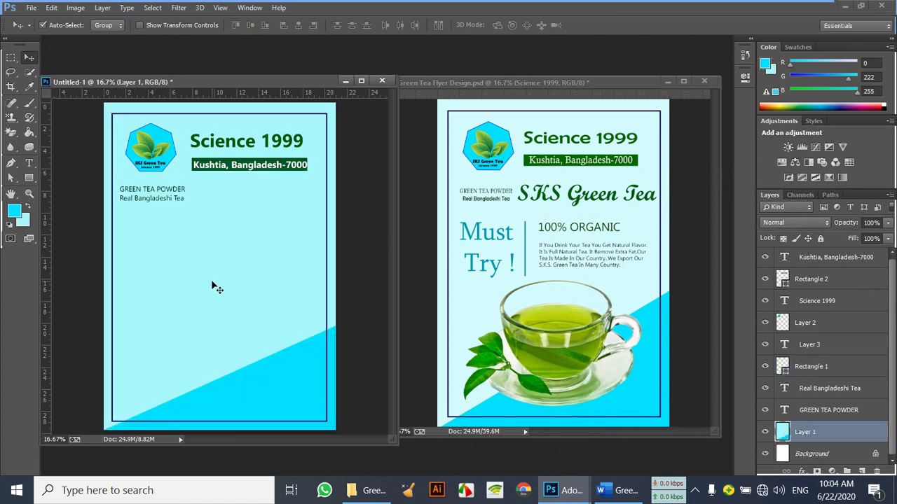
Set the background colour to pale cyan d3fbfd and fill Layer 1 with it
left_click(24, 219)
left_click(617, 250)
left_click(650, 159)
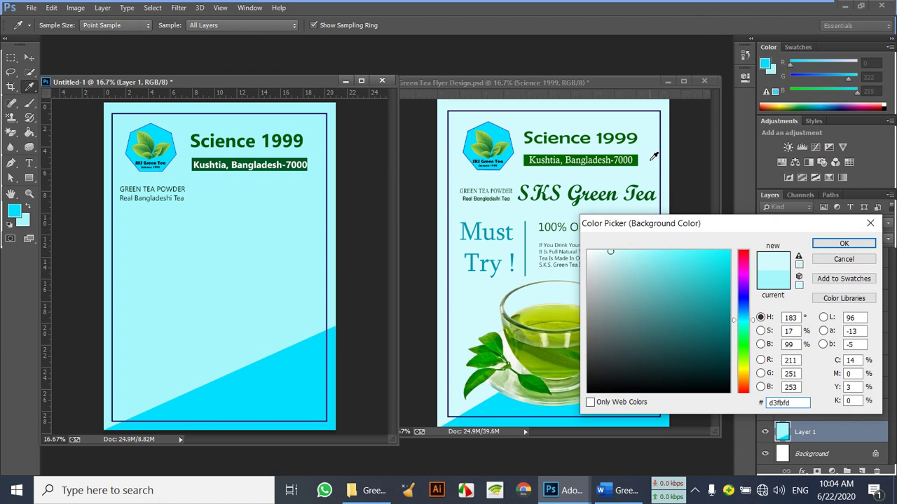
left_click(844, 243)
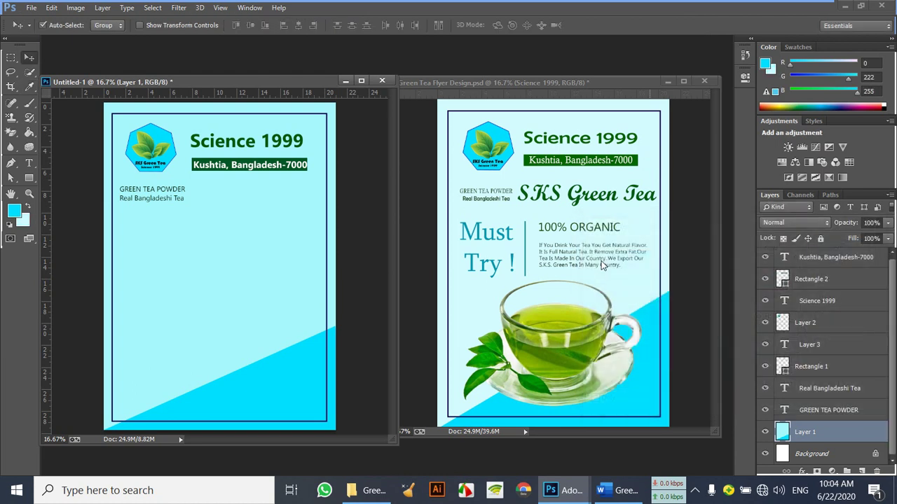
key("ctrl+BackSpace")
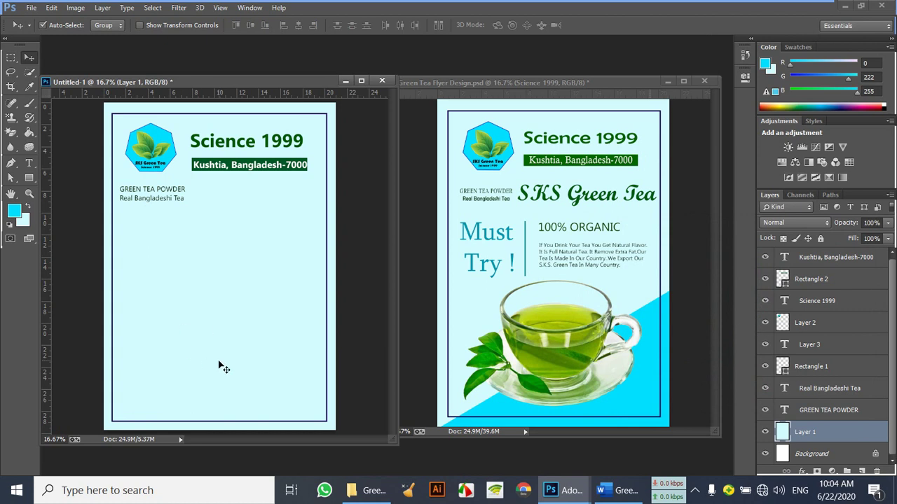
key("ctrl+z")
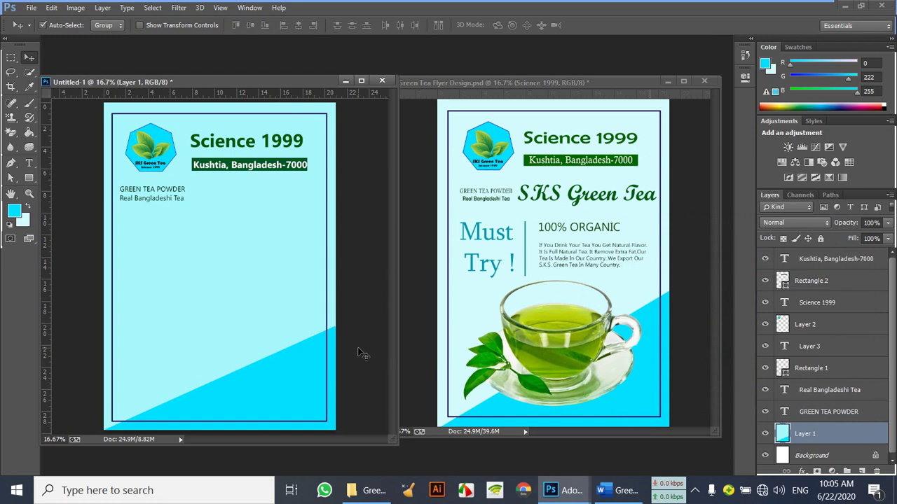
key("ctrl+z")
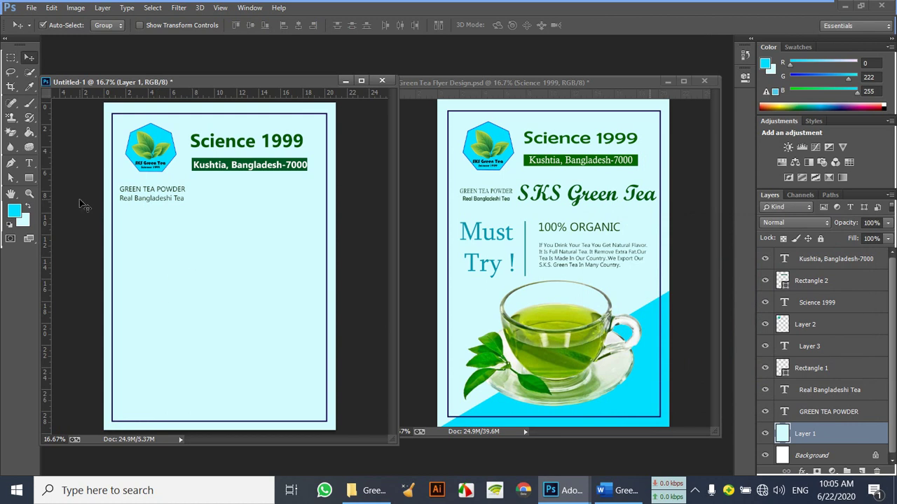
Draw a closed triangular Pen path over the page's lower-right corner
left_click(10, 163)
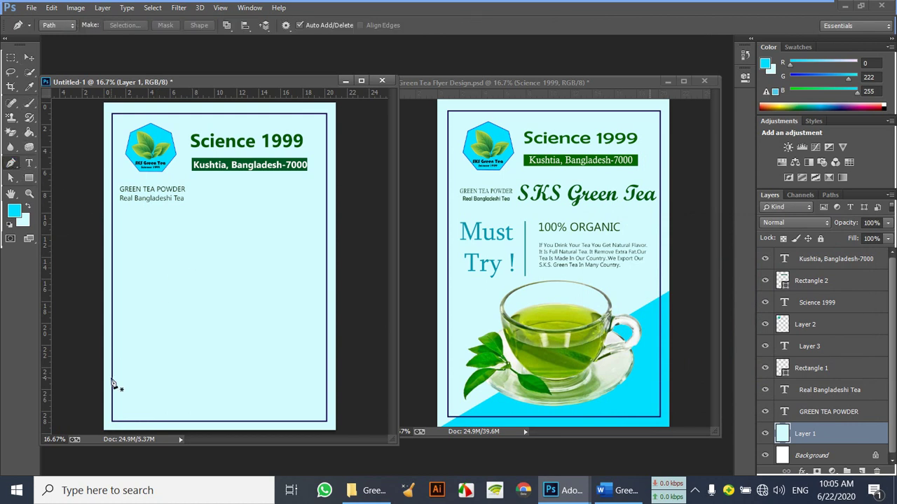
left_click(104, 432)
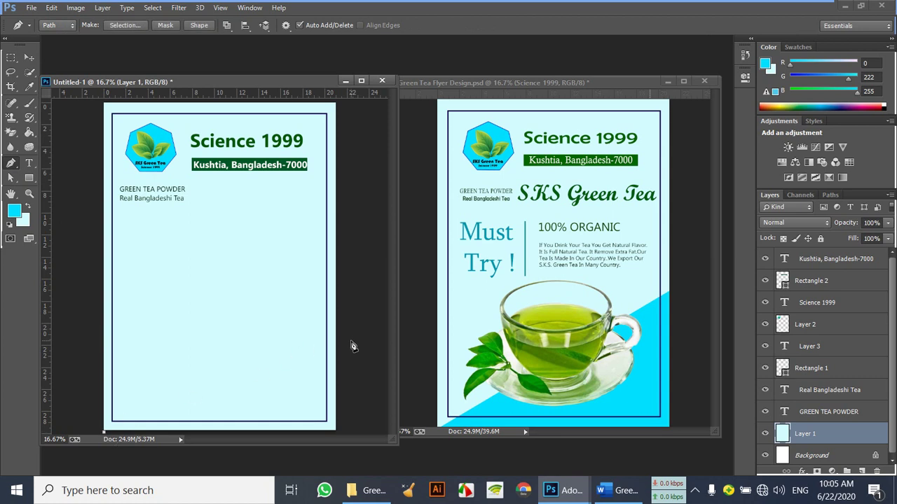
left_click(339, 309)
left_click(359, 426)
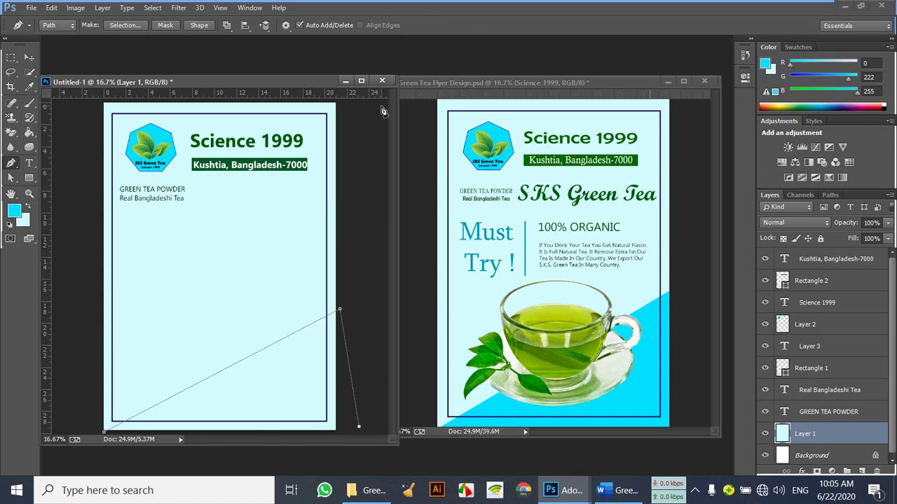
left_click(361, 80)
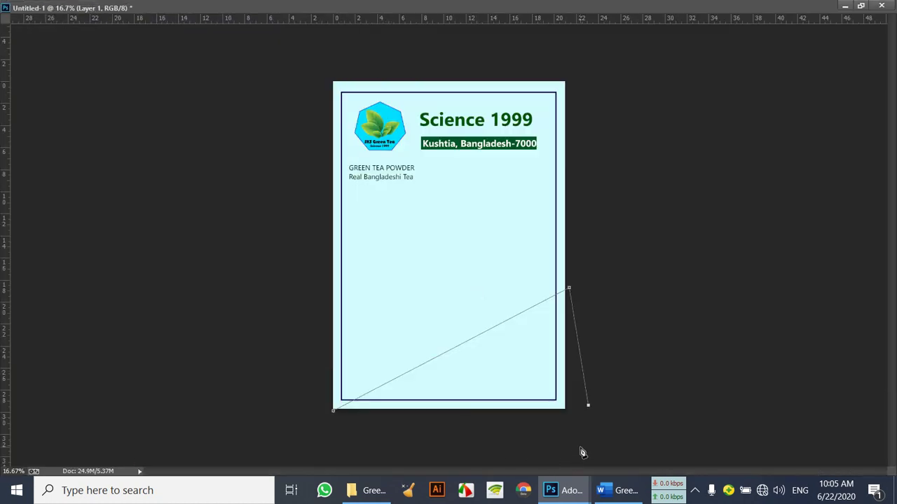
left_click(586, 436)
left_click(551, 451)
left_click(475, 448)
left_click(439, 442)
left_click(377, 441)
left_click(322, 439)
left_click(302, 435)
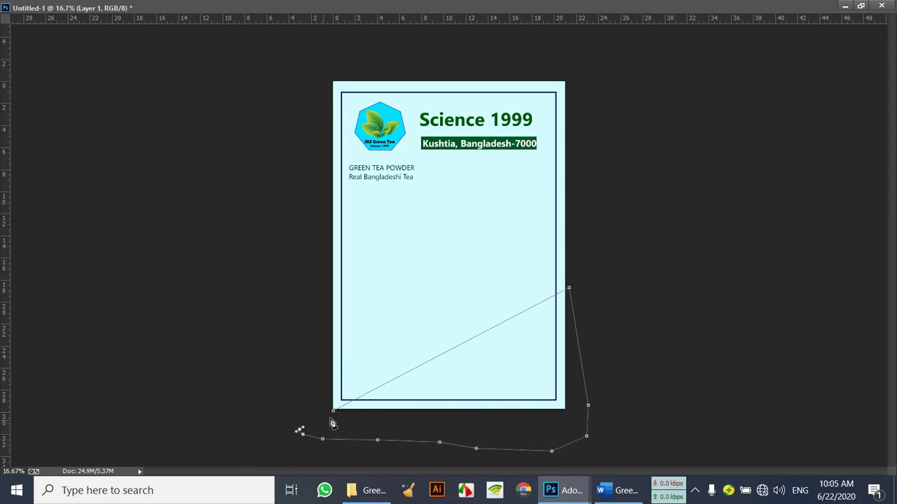
left_click(333, 413)
Fill the triangular selection with cyan, reset default colours and deselect
key("ctrl+Return")
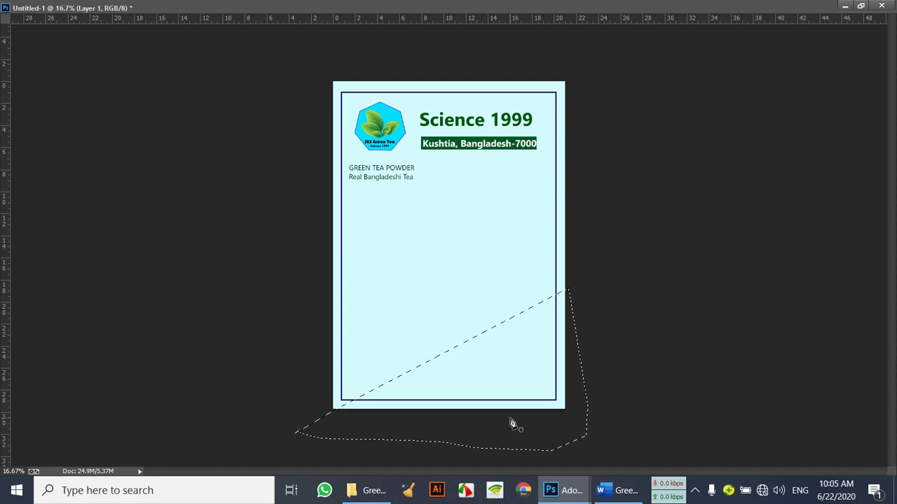
left_click(860, 5)
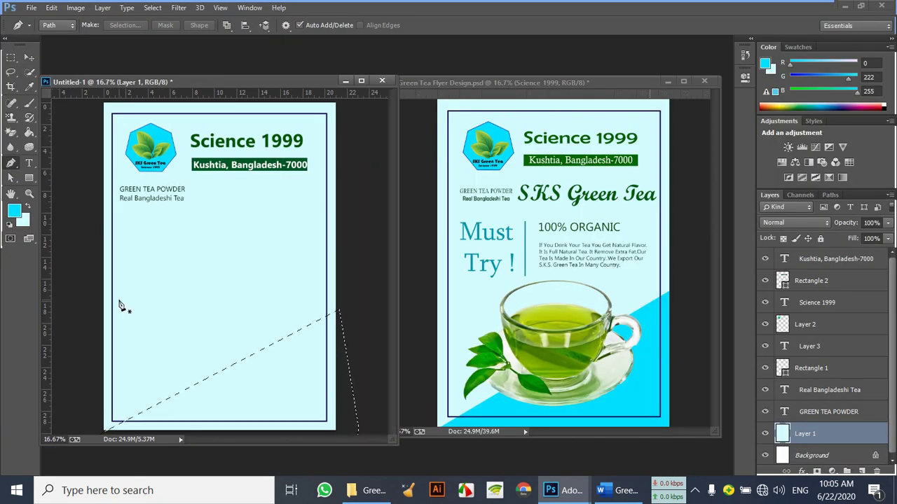
key("alt+BackSpace")
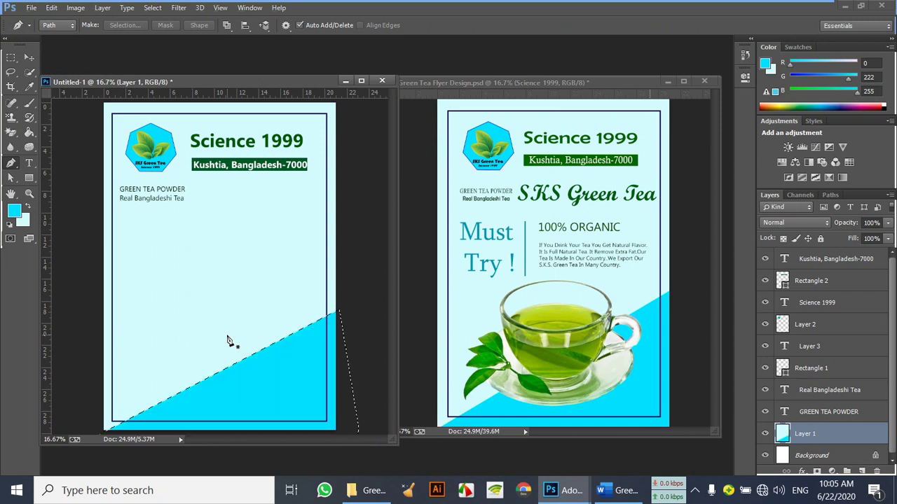
key("d")
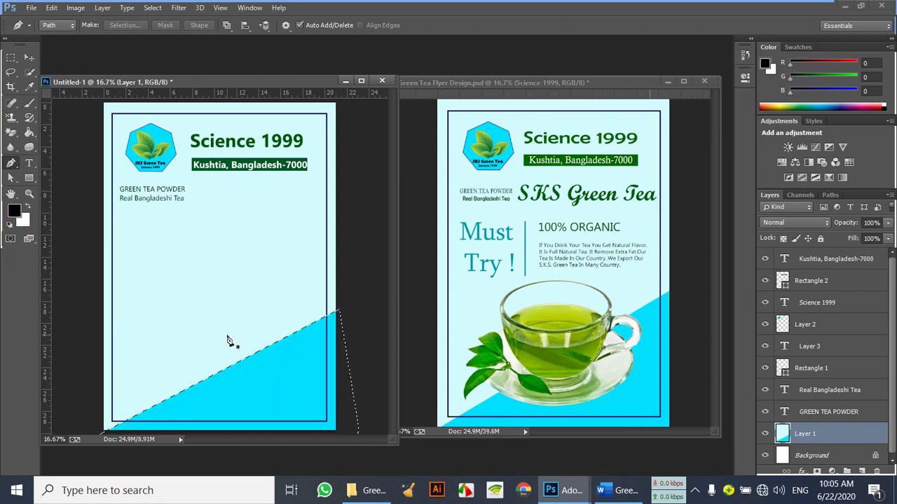
key("ctrl+d")
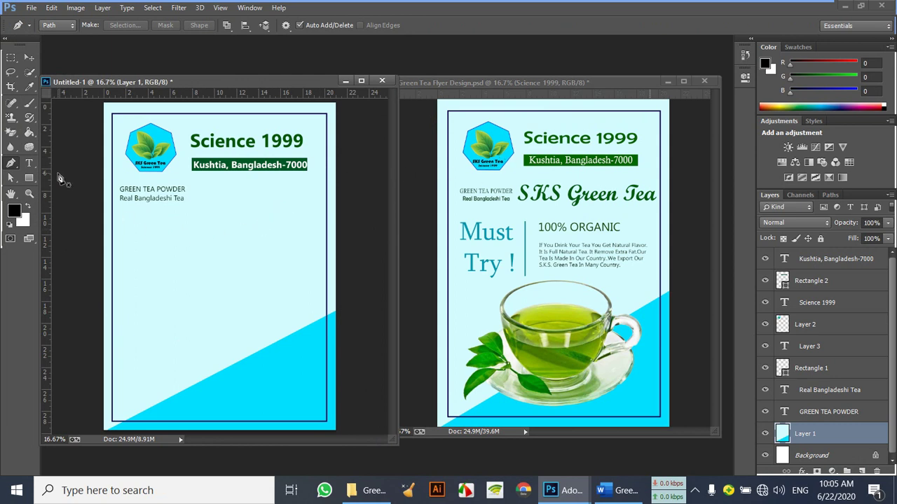
Start a new text layer on Untitled-1 to the right of 'Real Bangladeshi Tea'
key("t")
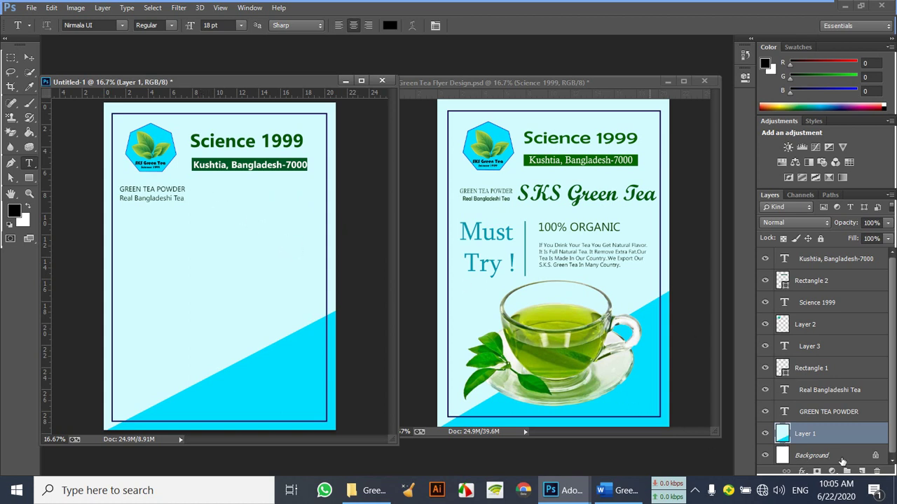
left_click(862, 471)
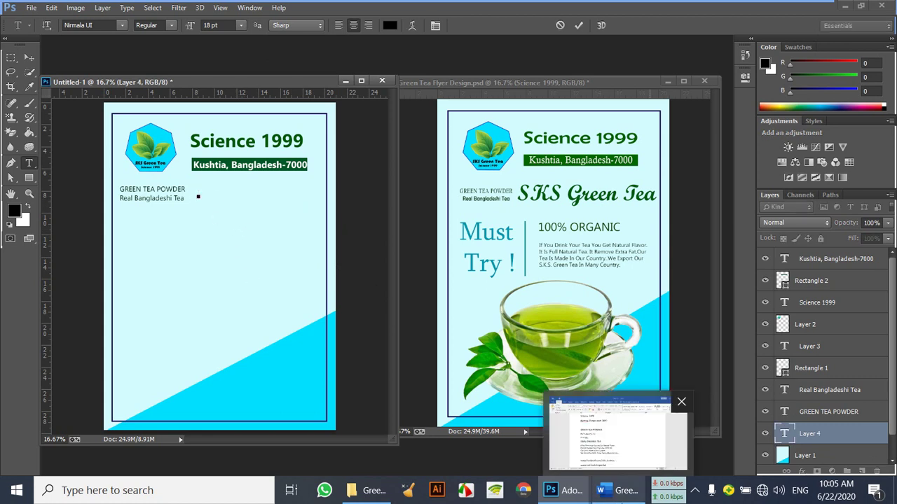
left_click(617, 491)
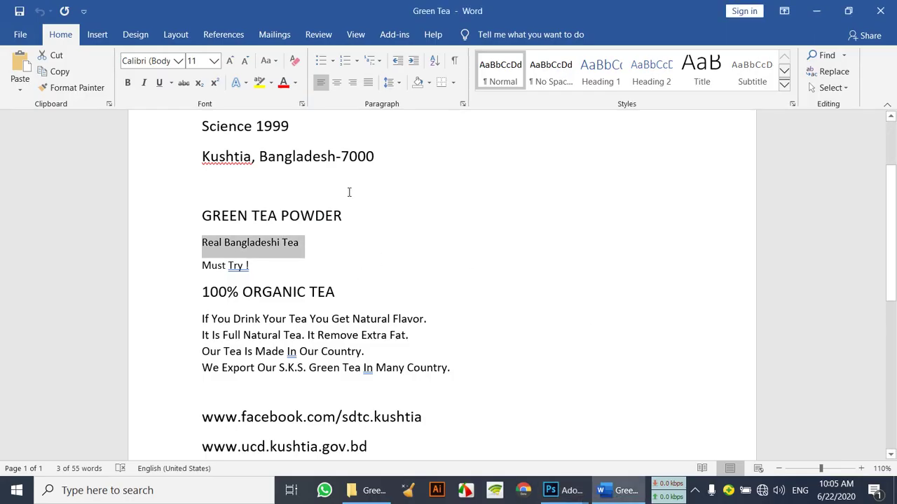
Copy 'SKS Green Tea' from the Word document and paste it into the new Photoshop text layer
scroll(356, 319, "up", 3)
left_click_drag(299, 209, 201, 208)
key("ctrl+c")
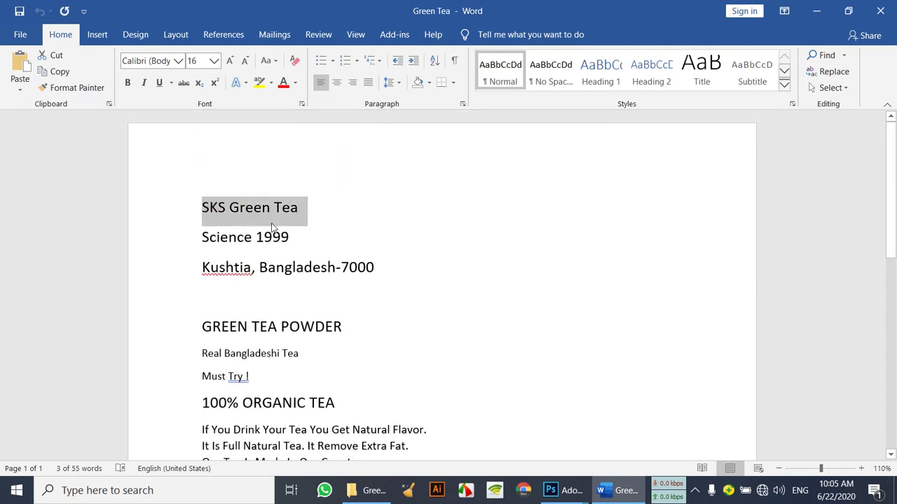
mouse_move(550, 491)
left_click(595, 452)
left_click(236, 208)
key("ctrl+v")
Set the 'SKS Green Tea' text to 48 pt Old English Text MT and commit it
left_click_drag(223, 194, 160, 190)
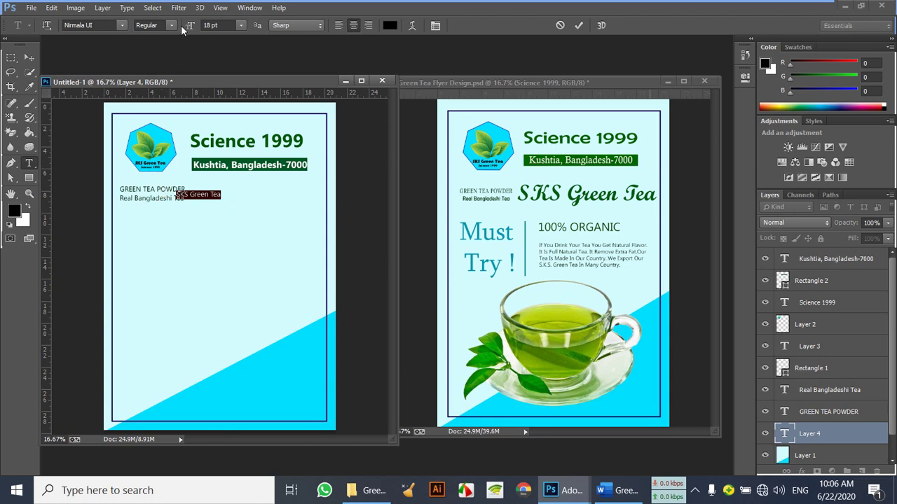
left_click(241, 25)
left_click(231, 218)
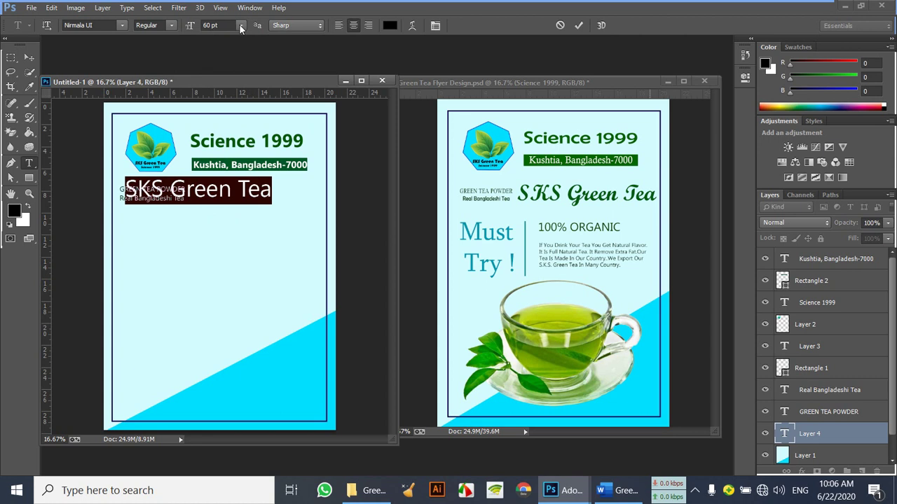
left_click(241, 25)
left_click(241, 206)
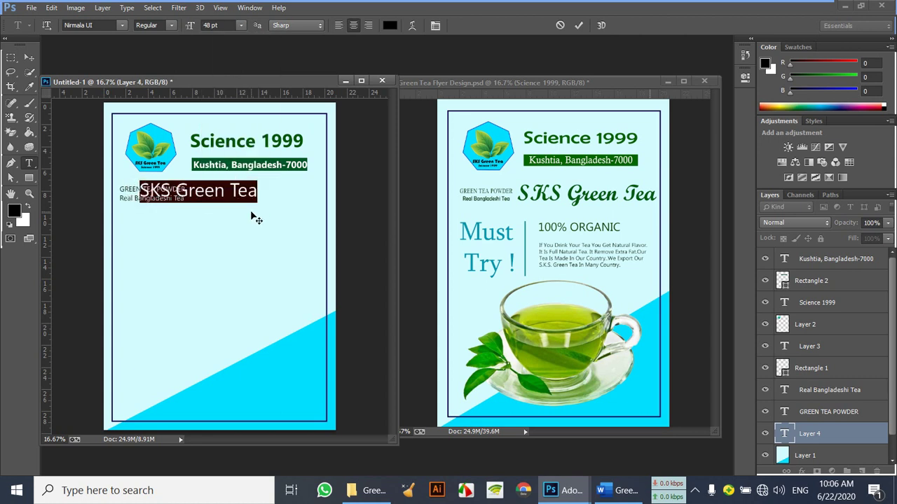
left_click(123, 25)
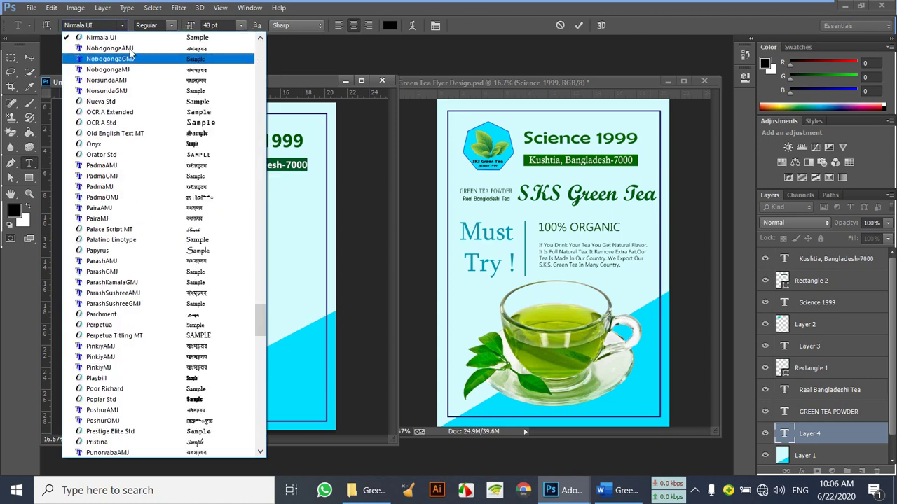
left_click(135, 134)
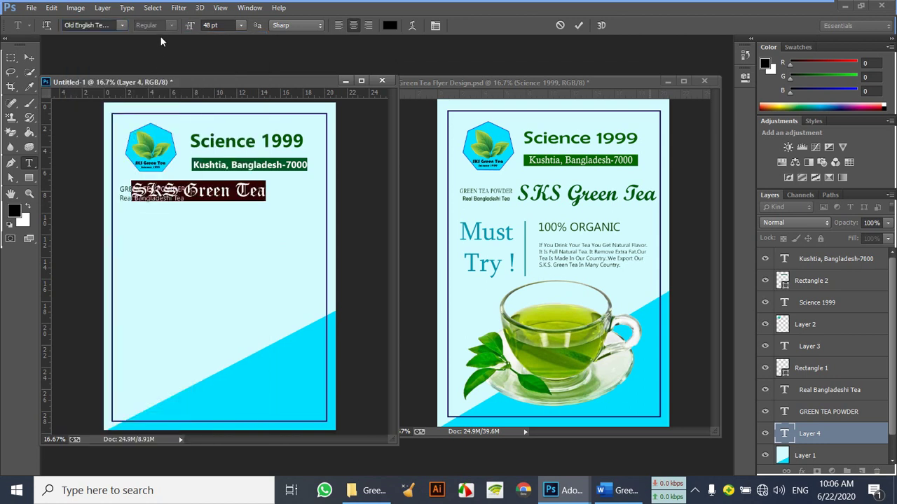
left_click(29, 56)
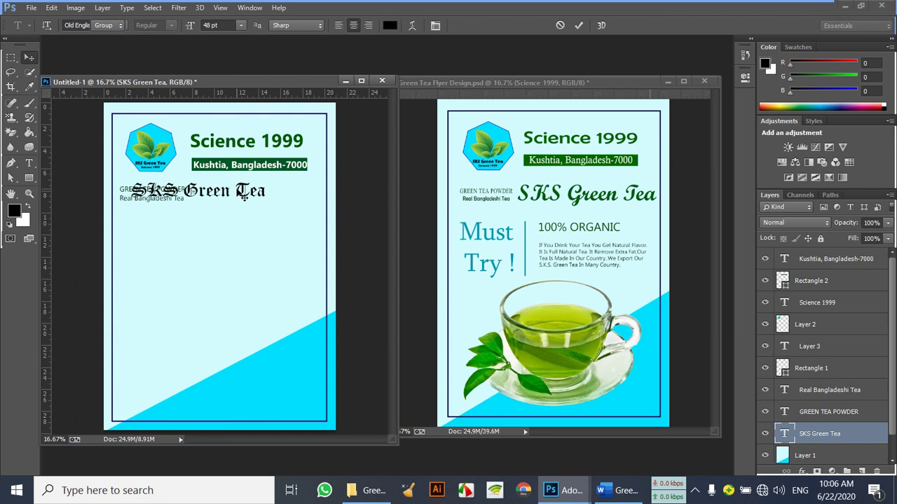
Move 'SKS Green Tea' right of the GREEN TEA POWDER lines, then reselect its text
left_click_drag(249, 197, 280, 196)
key("ctrl+z")
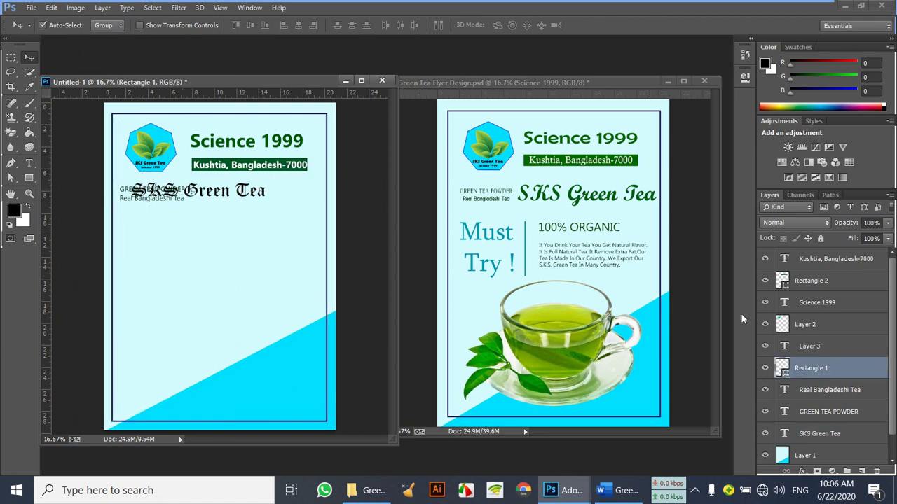
left_click(827, 433)
left_click(43, 25)
left_click_drag(225, 195, 281, 193)
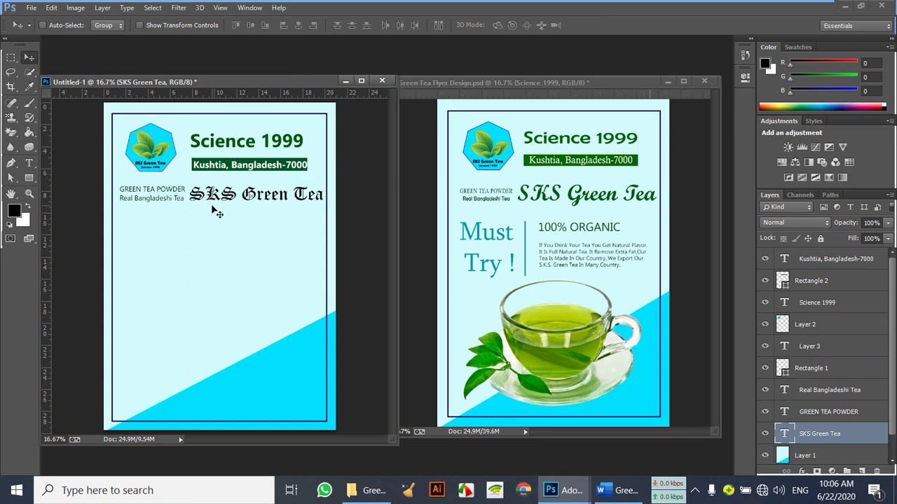
left_click(29, 163)
left_click(222, 194)
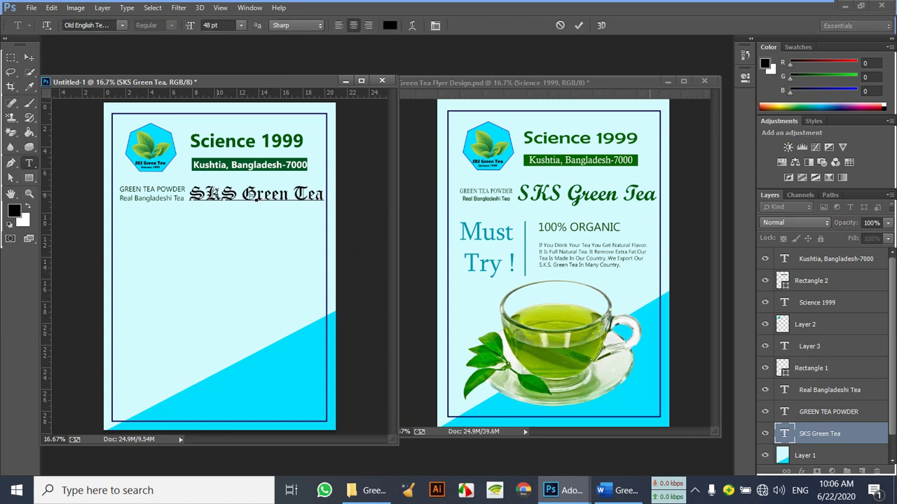
key("ctrl+a")
Color the 'SKS Green Tea' heading dark green #026114 and commit the change
left_click(389, 25)
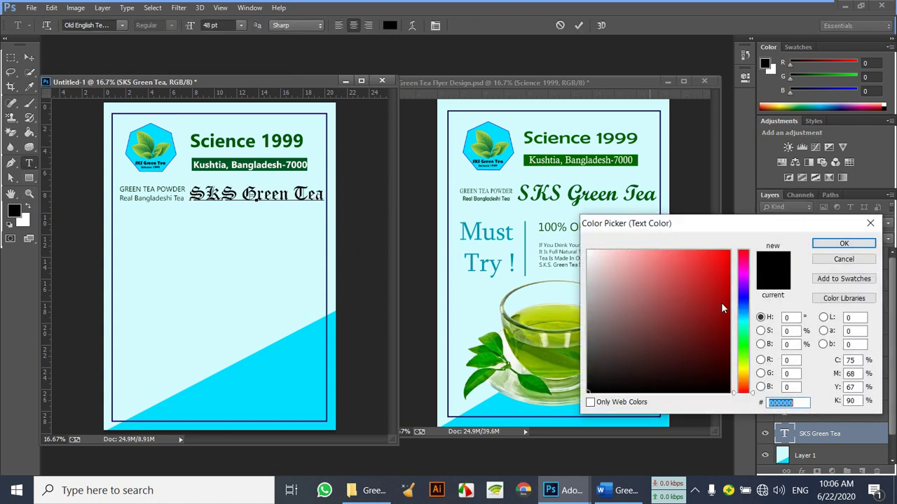
left_click(727, 339)
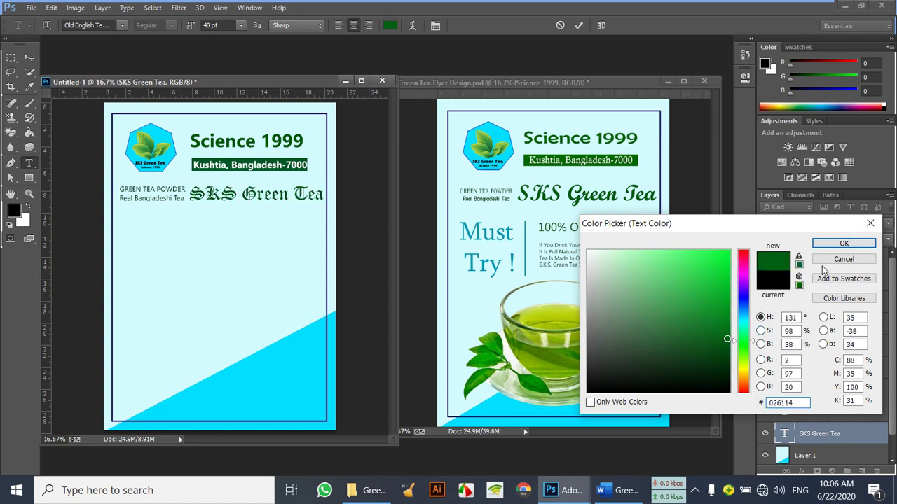
left_click(844, 243)
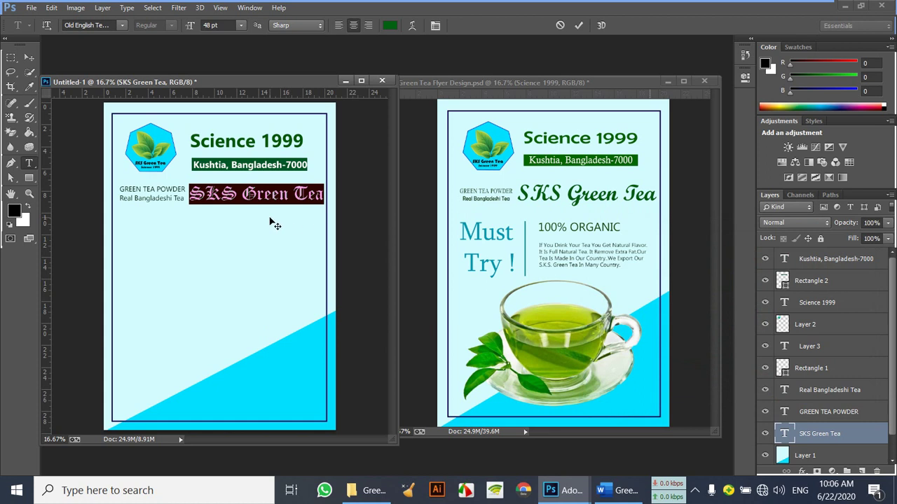
left_click(29, 57)
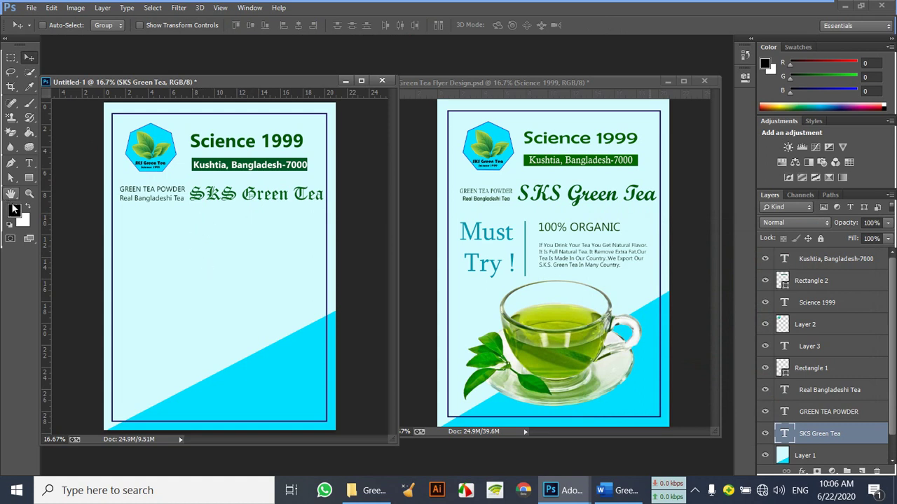
Add a new layer above Layer 1 and draw a straight vertical line below the heading
left_click(781, 455)
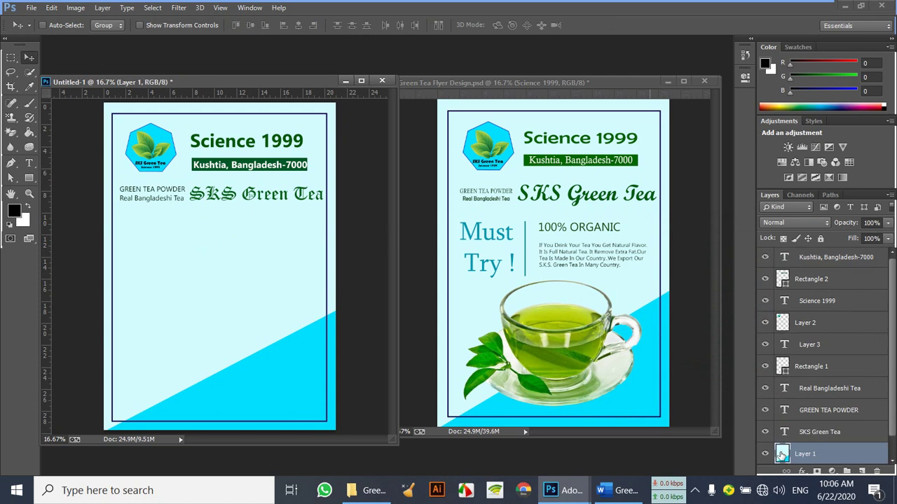
left_click(861, 471)
left_click(28, 179)
left_click(77, 221)
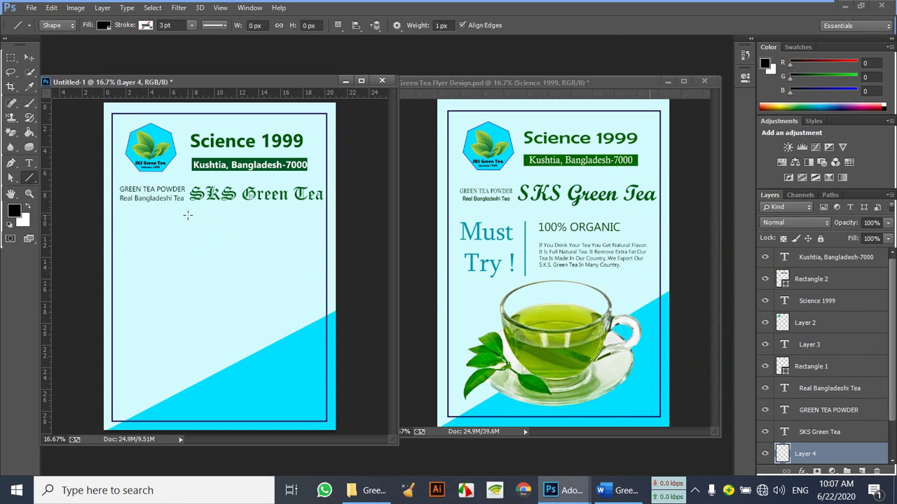
left_click_drag(188, 223, 192, 281)
key("shift")
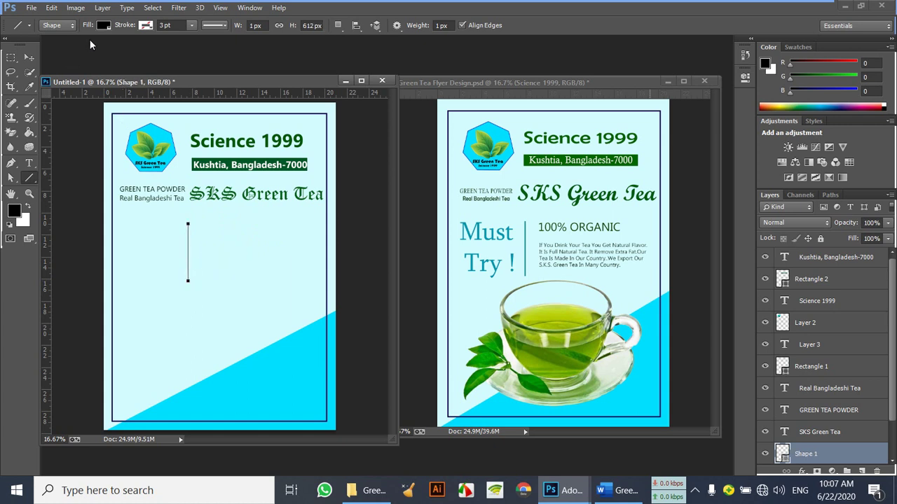
Set the line's fill and stroke colours to cyan
left_click(102, 25)
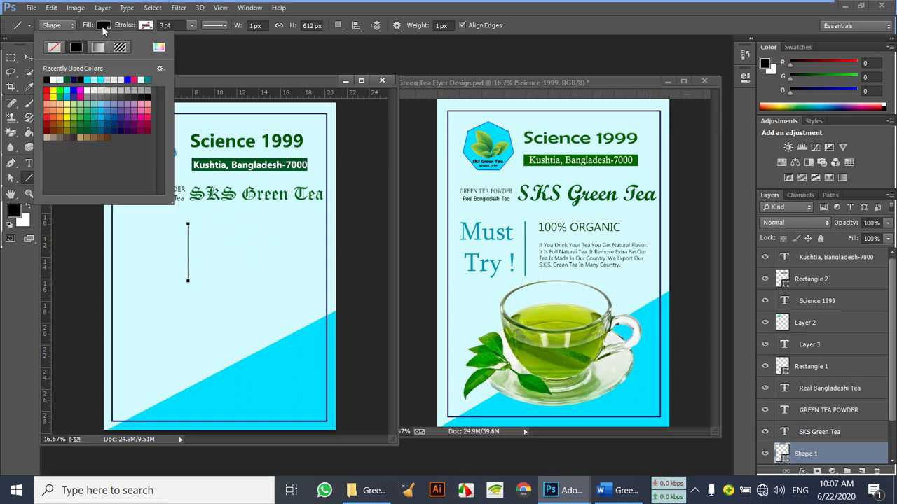
left_click(73, 92)
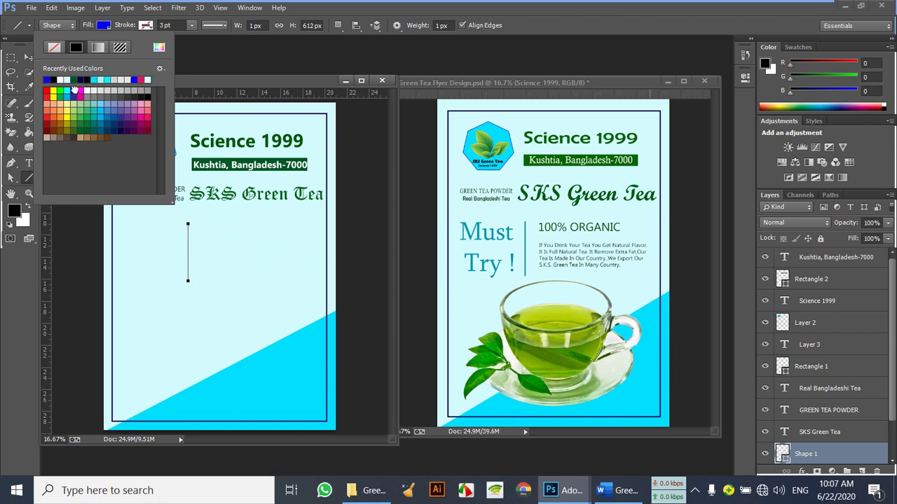
left_click(95, 79)
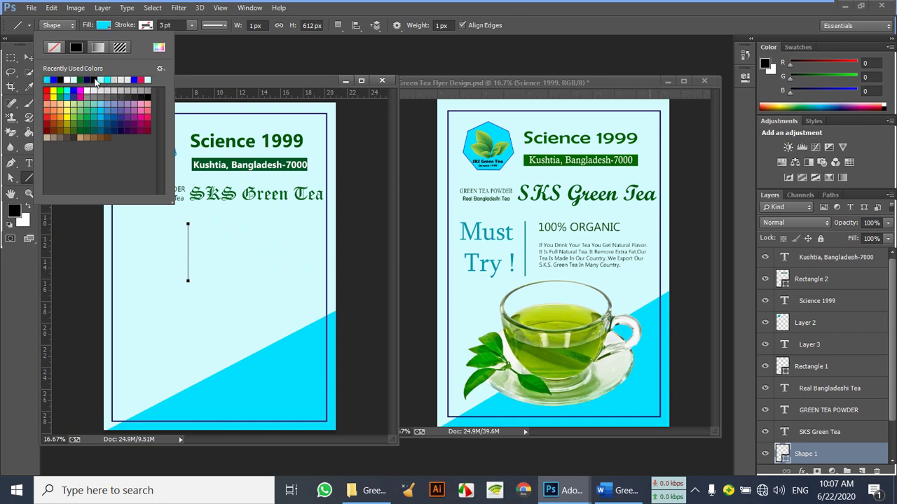
left_click(147, 31)
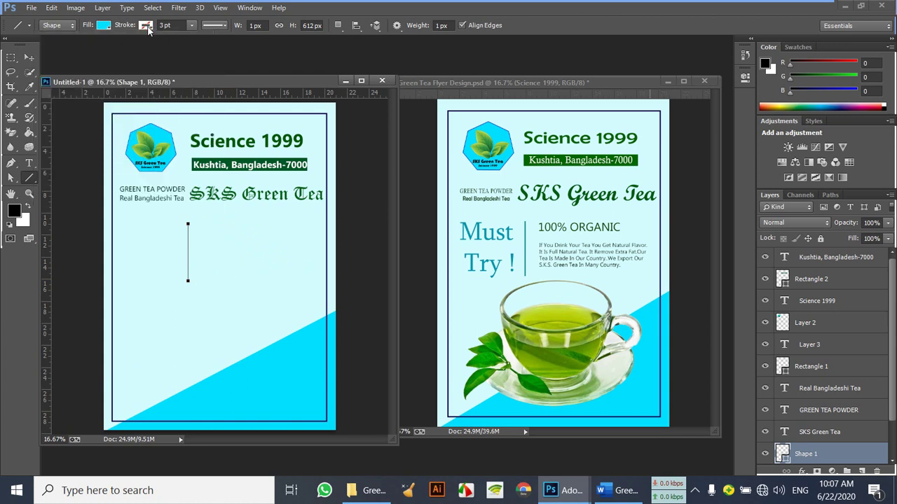
left_click(148, 28)
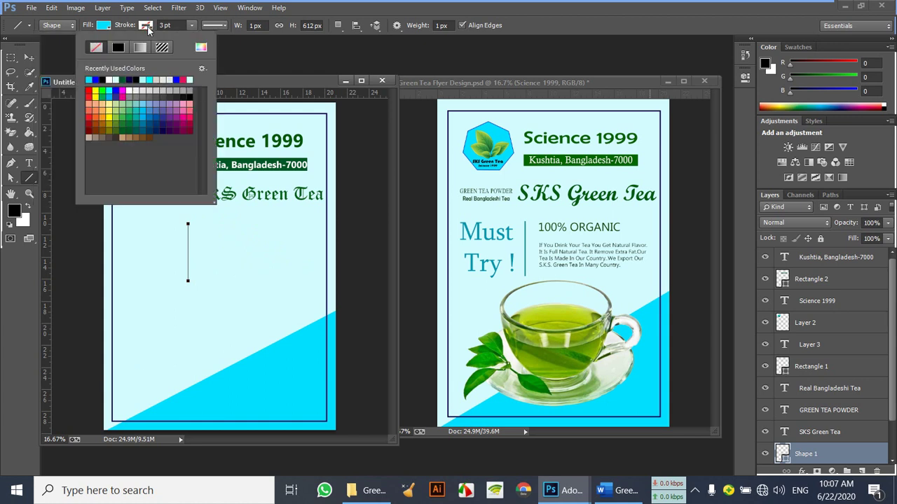
left_click(109, 89)
left_click(32, 60)
Draw a second vertical line below the heading and select the Shape 1 layer
left_click(29, 57)
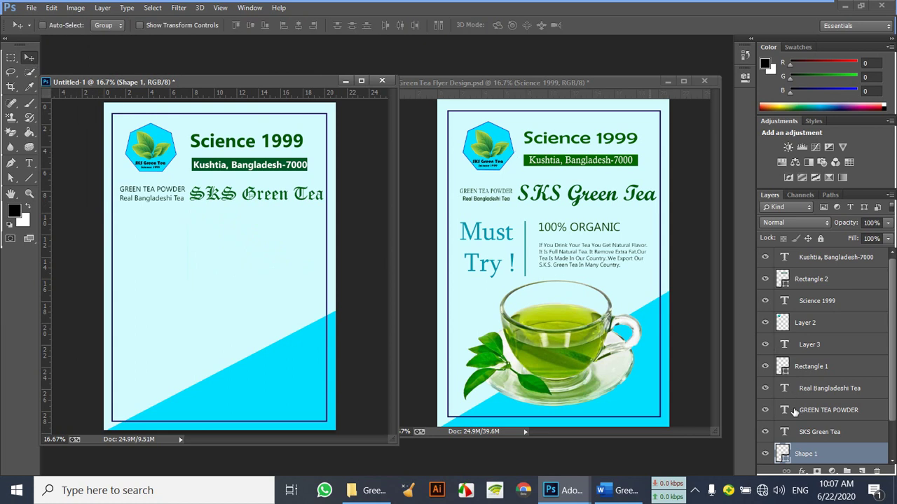
scroll(769, 391, "down", 1)
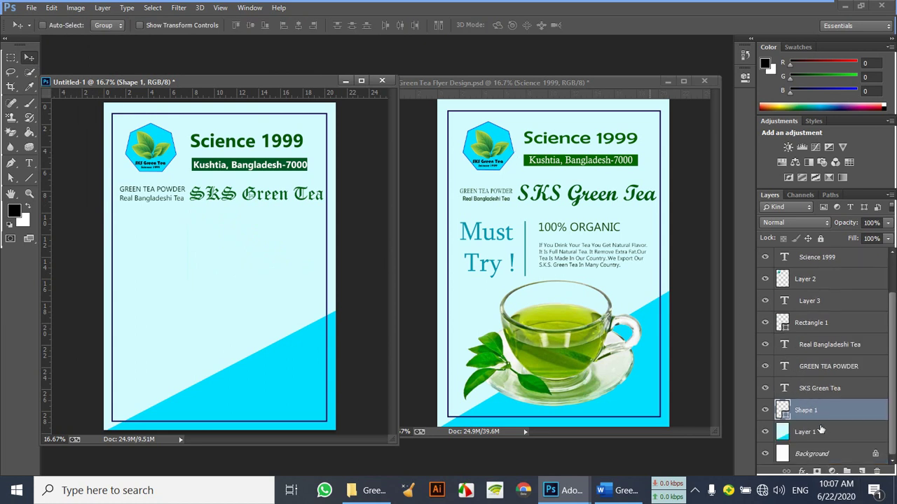
left_click(765, 433)
left_click(765, 432)
left_click(803, 433)
left_click(33, 178)
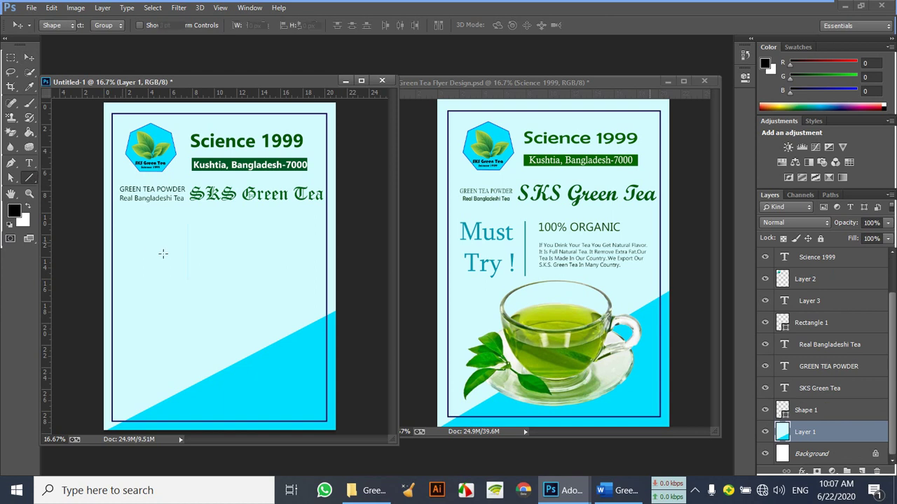
left_click_drag(192, 221, 193, 281)
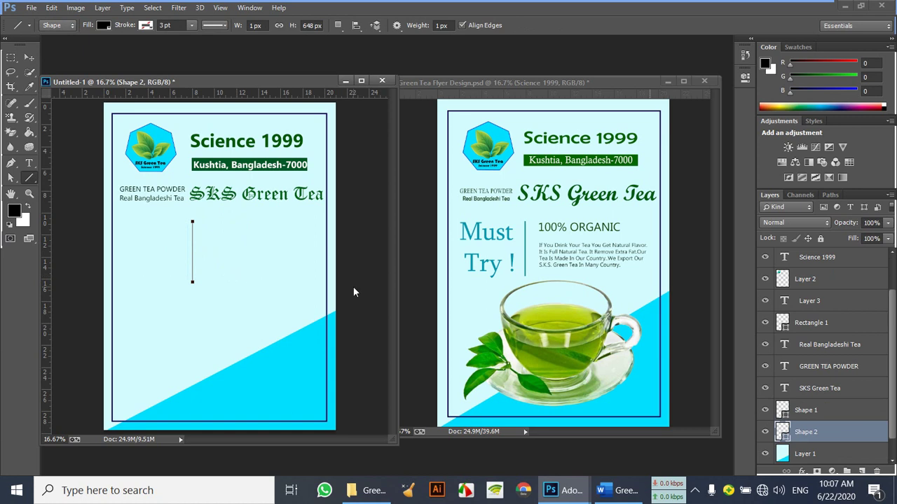
left_click(767, 411)
left_click(802, 412)
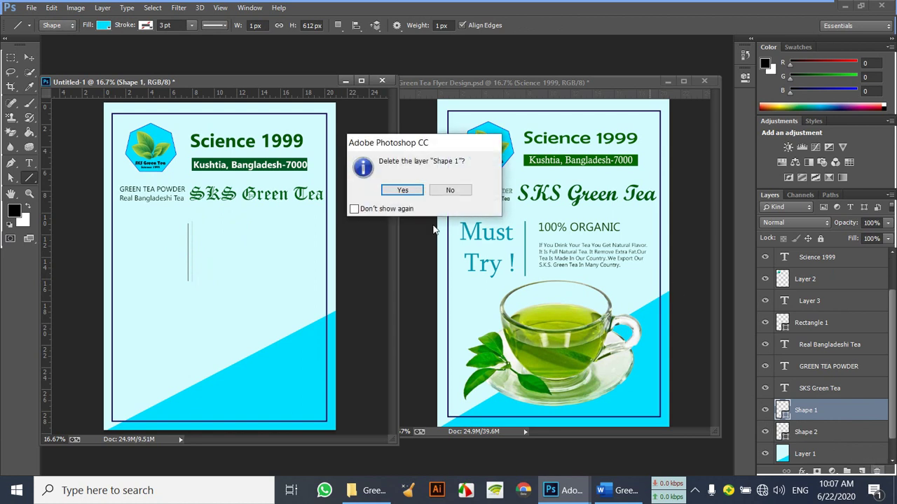
Delete Shape 1 and undo a stray Science 1999 copy dragged into Untitled-1
left_click(401, 191)
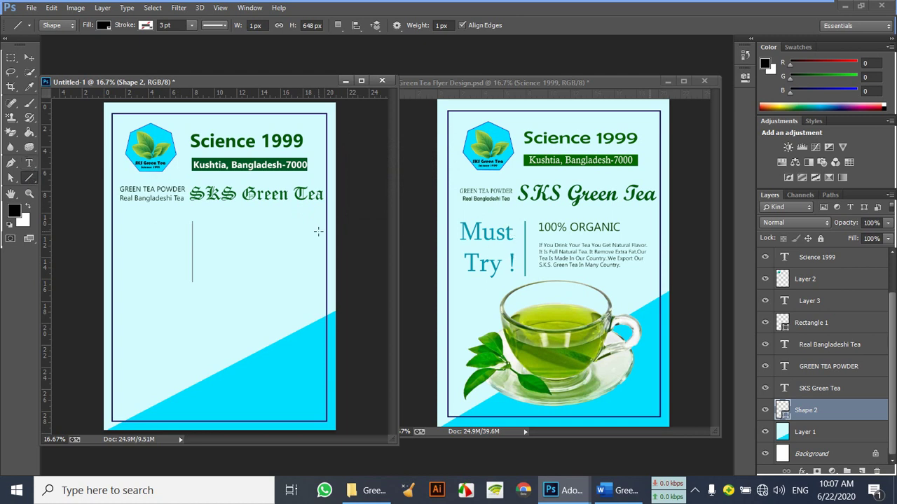
key("v")
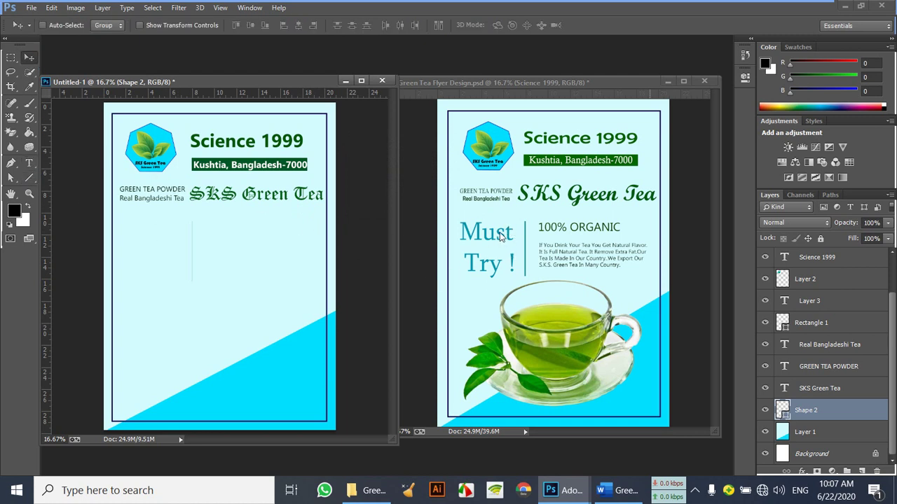
left_click(500, 237)
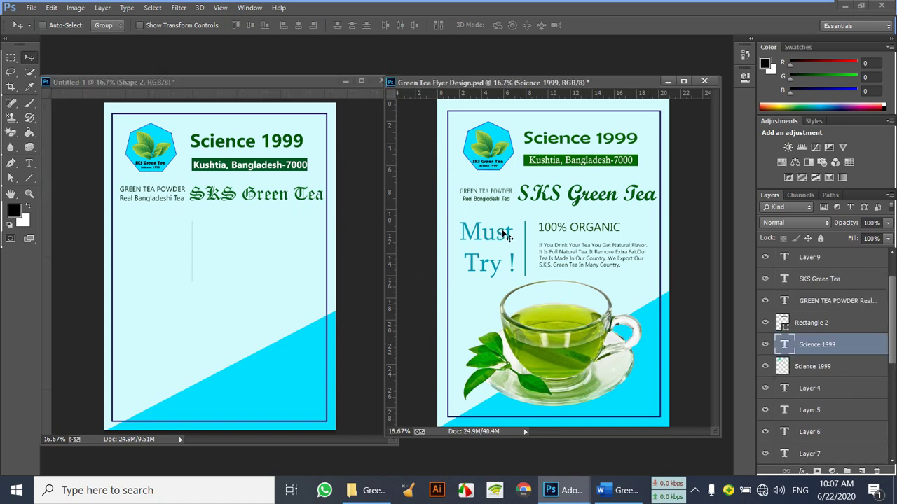
left_click_drag(503, 237, 149, 241)
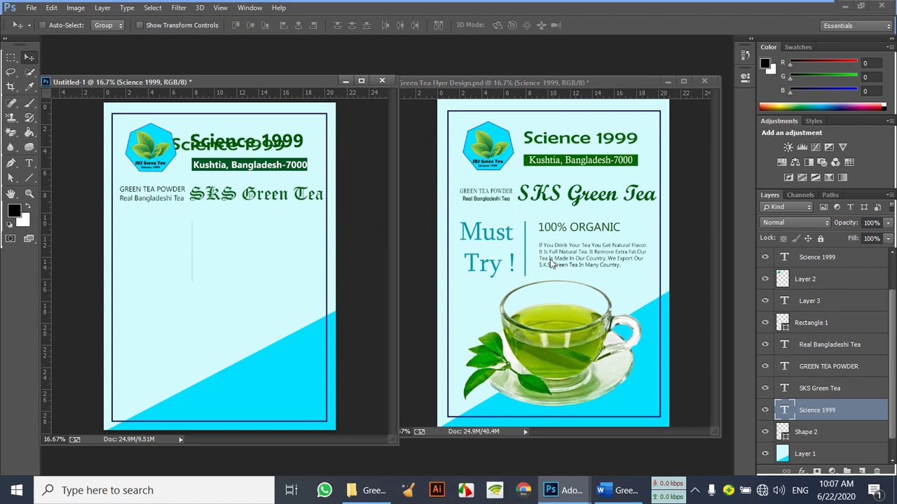
key("ctrl+z")
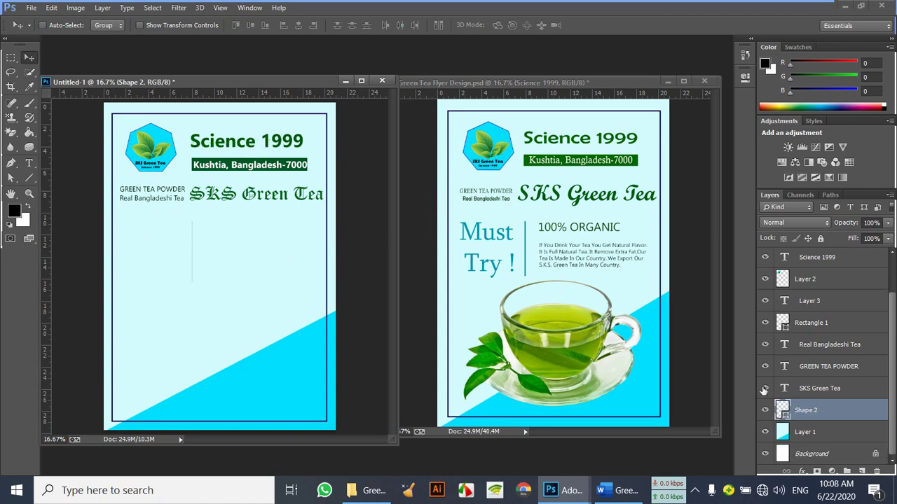
Revert through the History panel to the state before the line was drawn
left_click(747, 54)
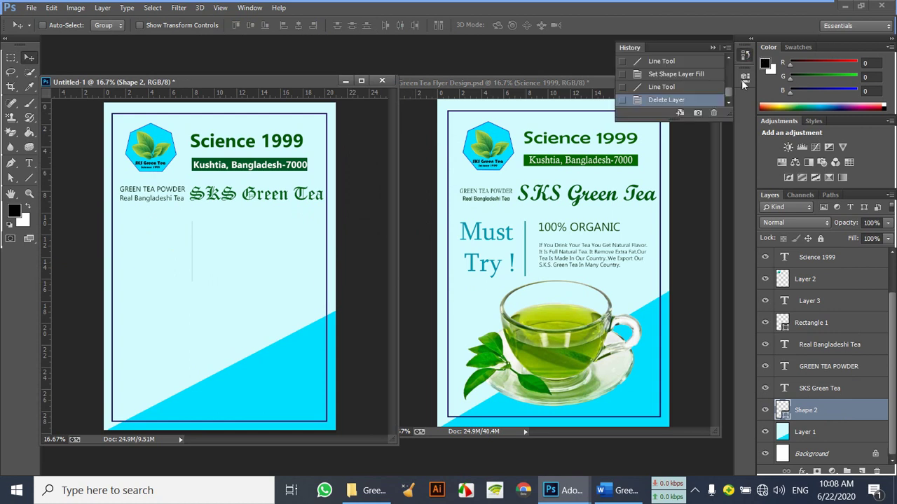
left_click(661, 87)
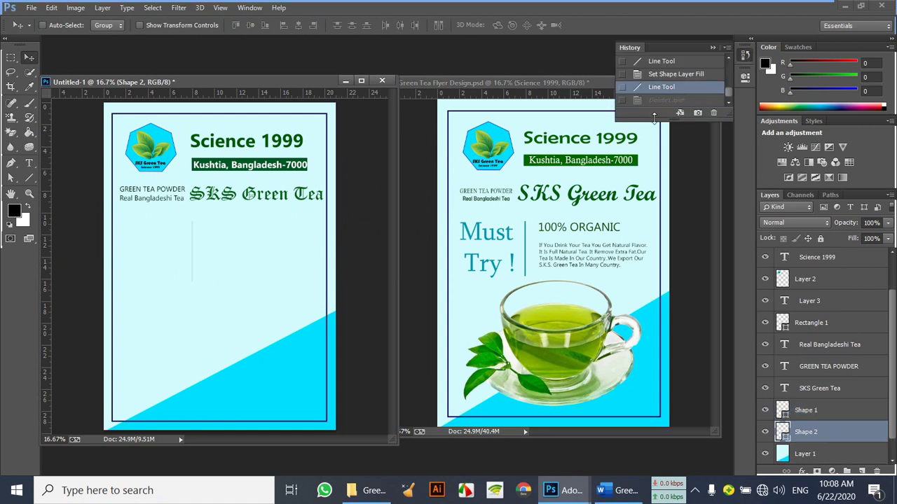
left_click(803, 457)
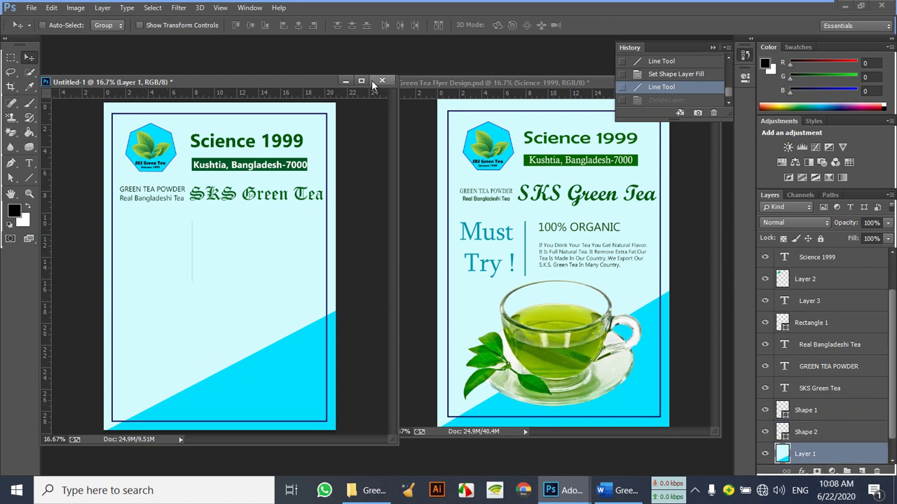
left_click(662, 61)
scroll(664, 64, "up", 1)
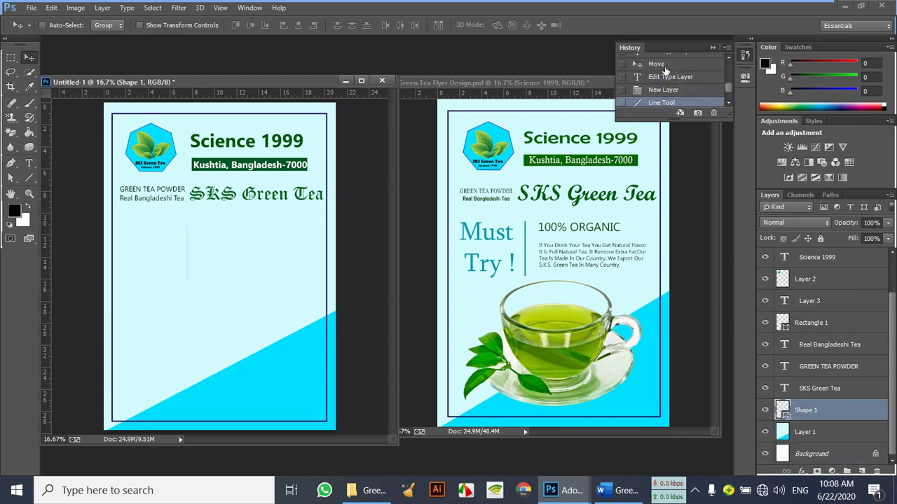
left_click(664, 90)
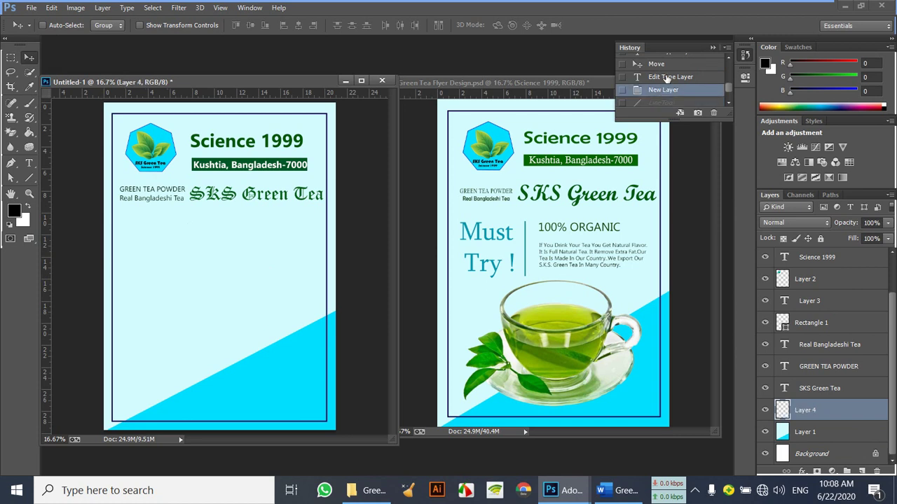
Draw a fresh vertical line below the left text block and open its fill colour picker
left_click(29, 178)
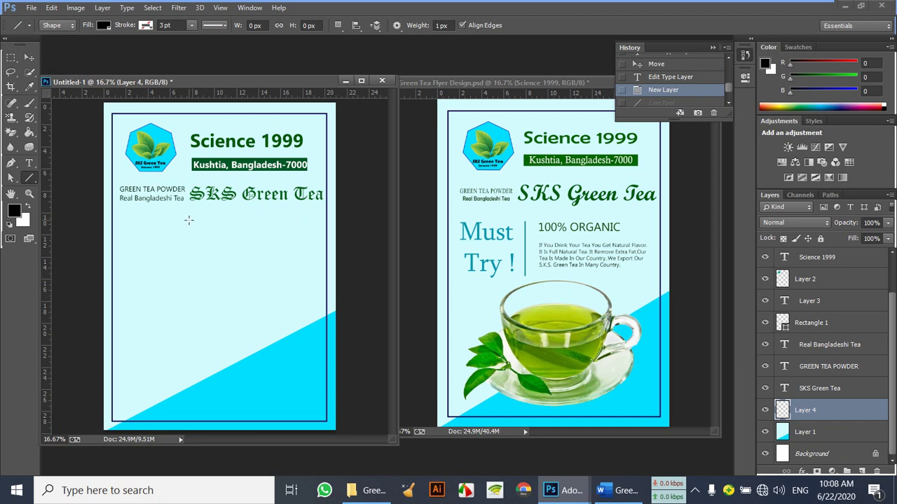
left_click_drag(188, 226, 188, 285)
left_click(30, 58)
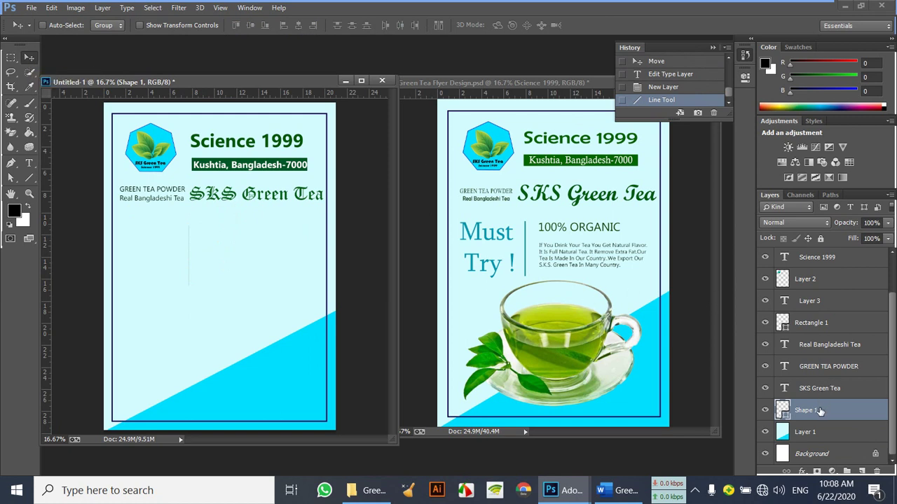
double_click(779, 408)
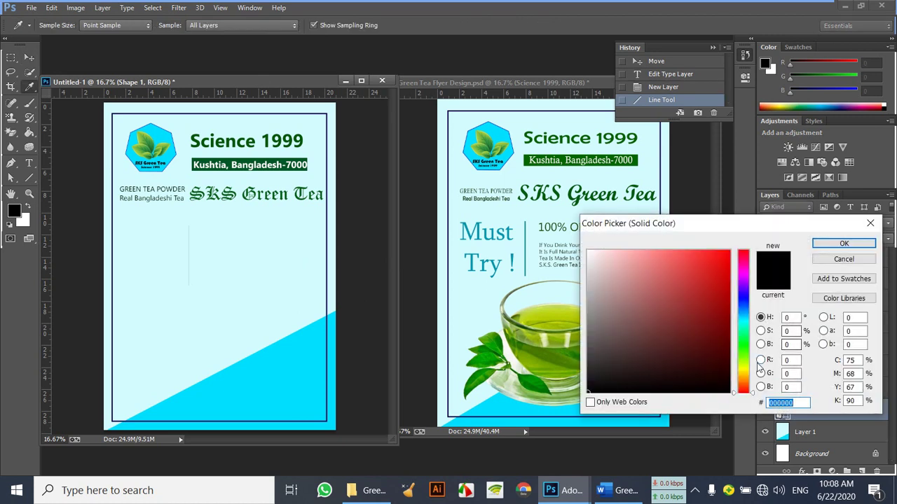
Add a small teal #0998a9 Stroke layer effect to the vertical line
left_click(844, 243)
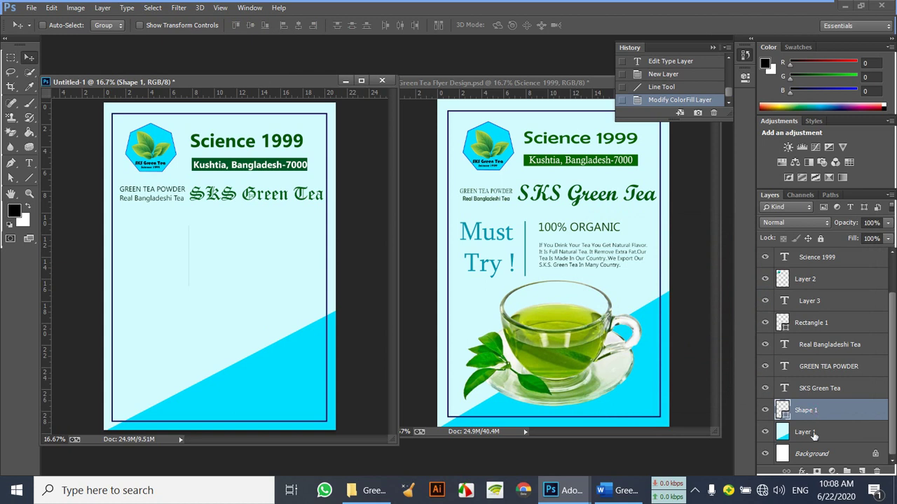
left_click(802, 471)
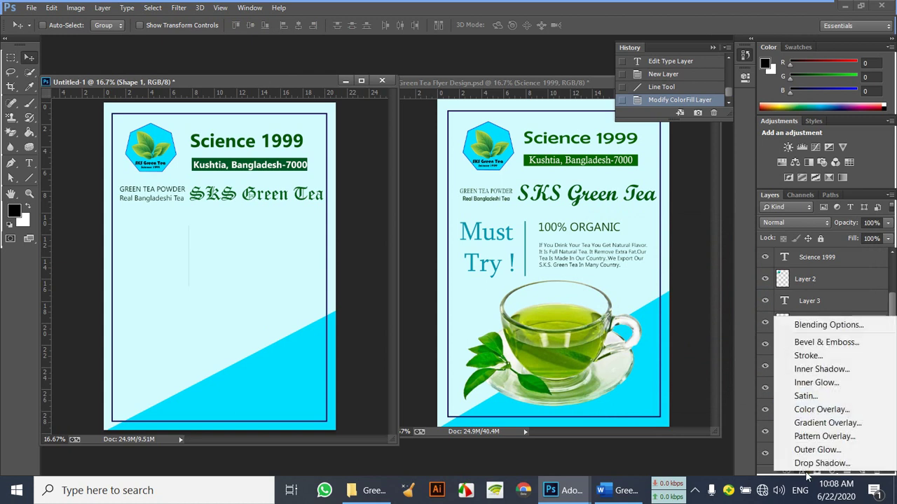
left_click(819, 355)
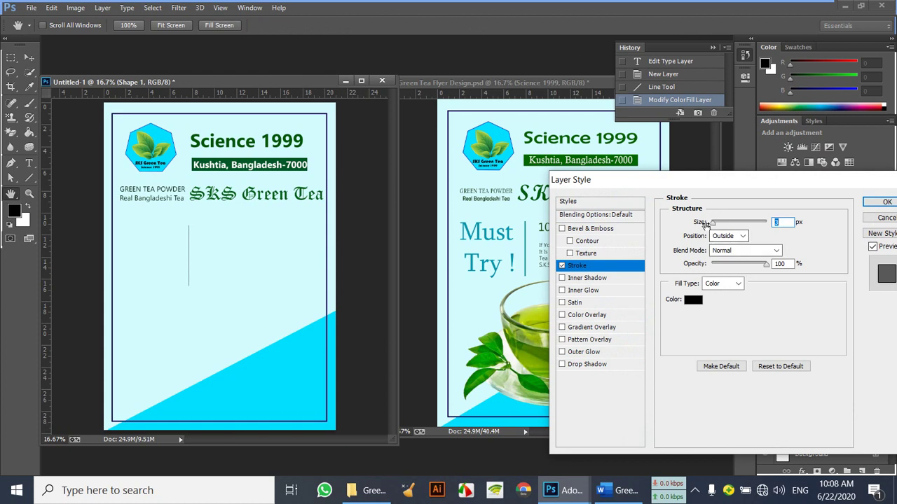
left_click(714, 224)
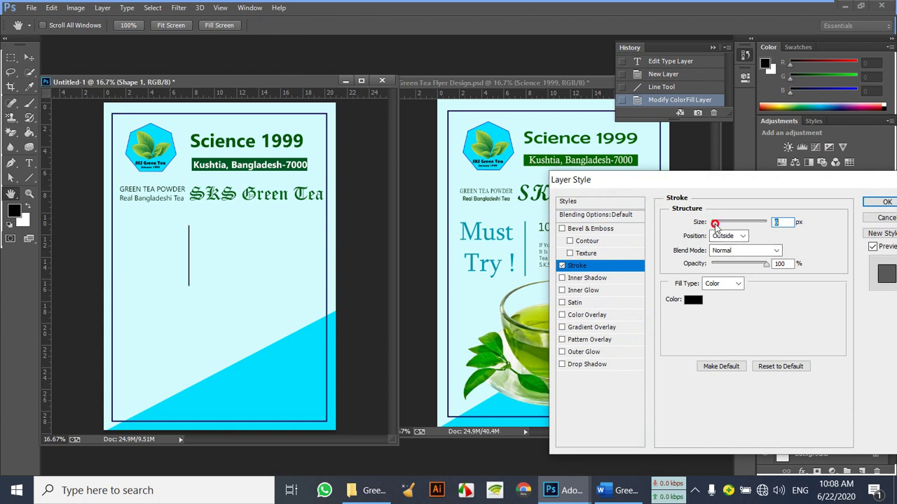
left_click(687, 303)
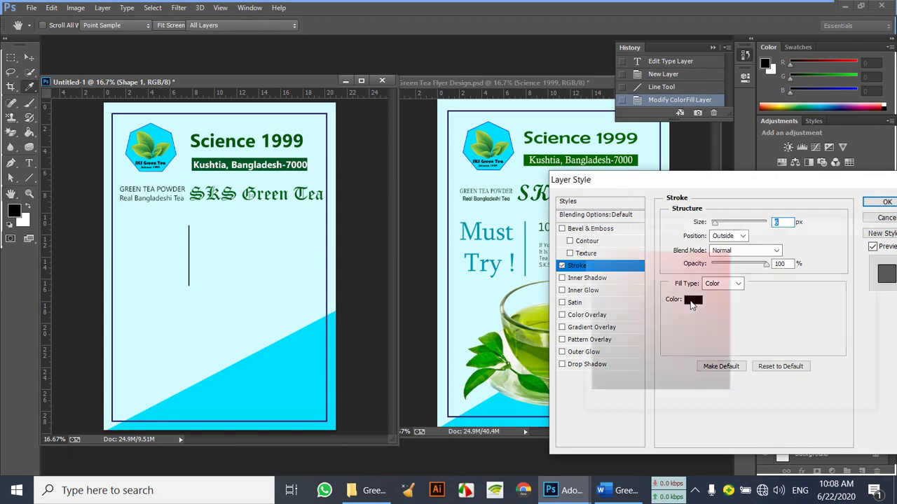
left_click(743, 319)
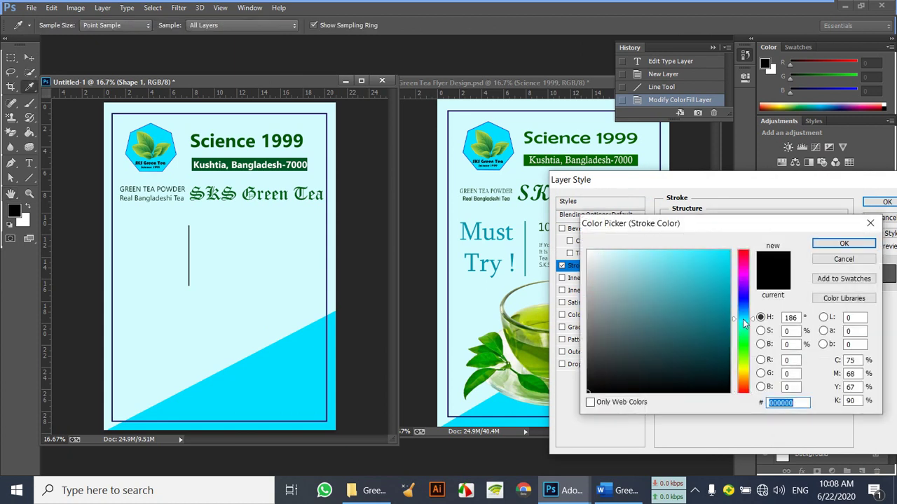
left_click(721, 298)
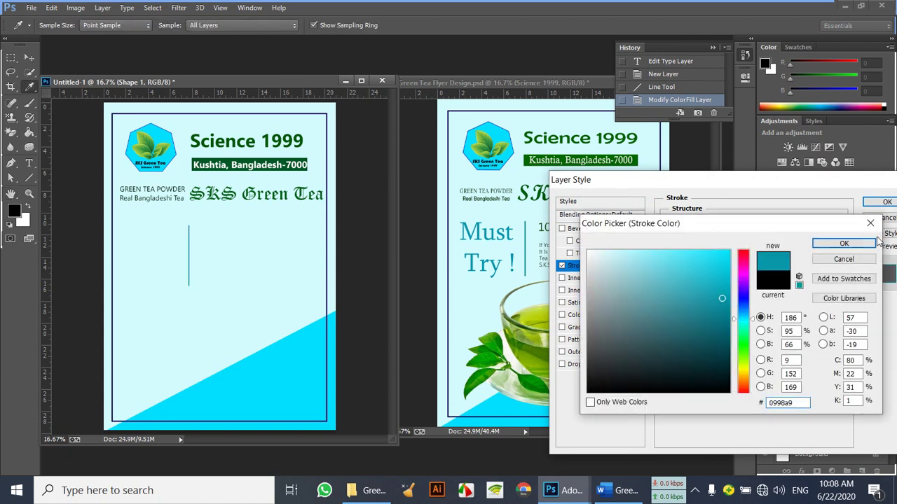
left_click(844, 243)
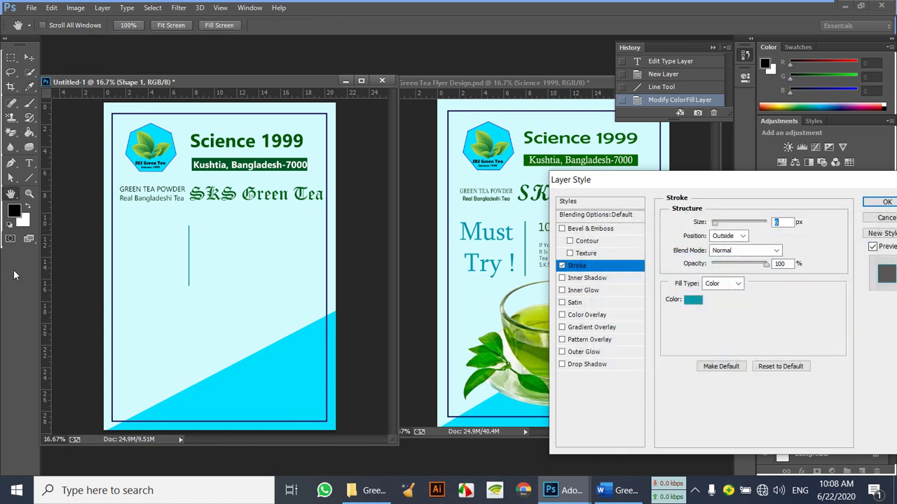
left_click(888, 203)
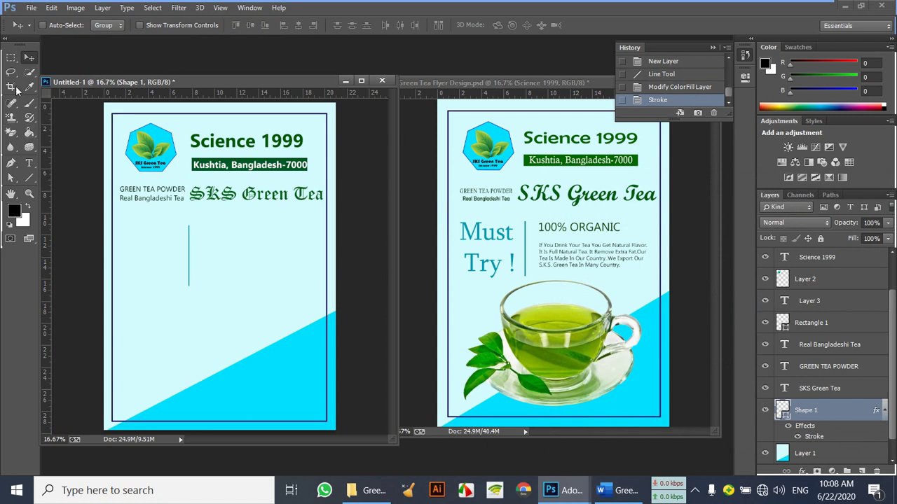
Drag Rectangle 1 from the Green Tea flyer into Untitled-1, then undo the copy
left_click(790, 461)
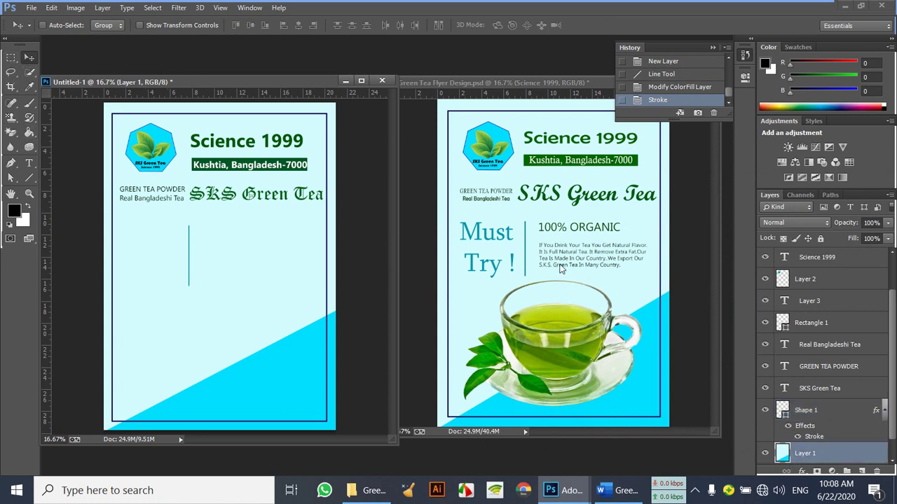
left_click(492, 242)
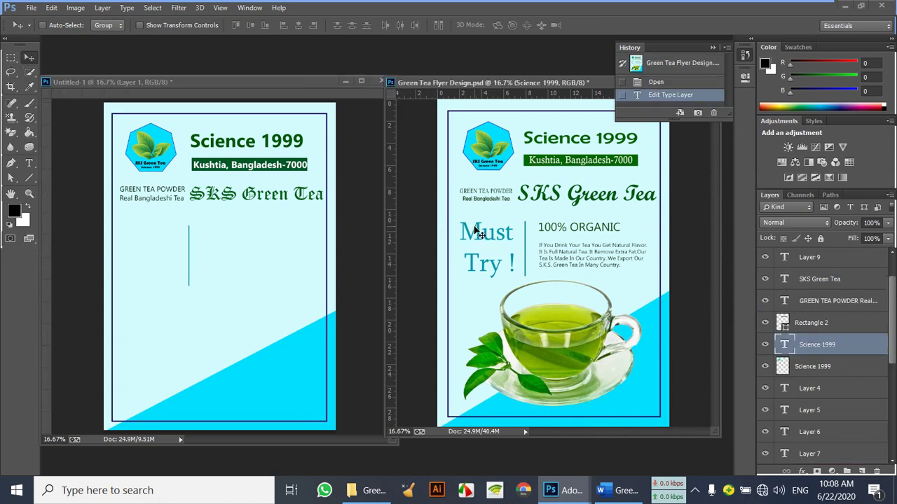
mouse_move(479, 227)
left_mouse_down()
mouse_move(419, 242)
mouse_move(476, 235)
left_mouse_up()
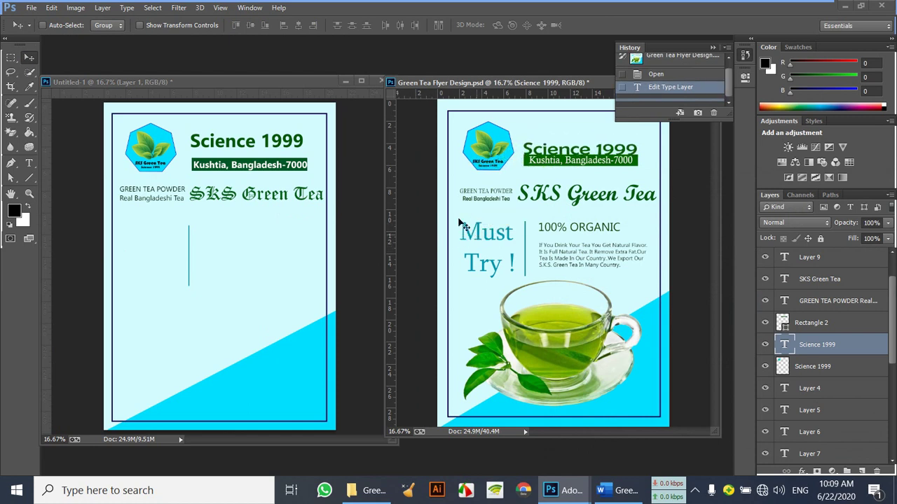
key("ctrl+z")
left_click(42, 25)
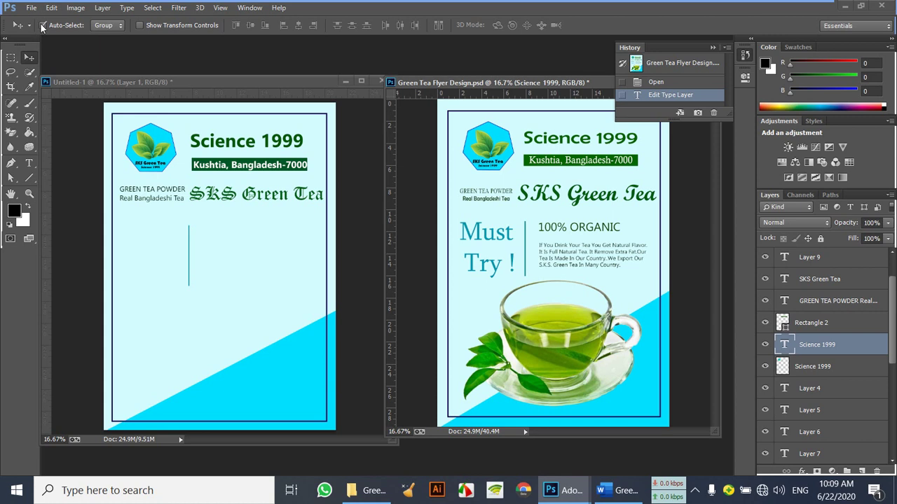
left_click(478, 225)
left_click_drag(479, 225, 154, 248)
key("ctrl+z")
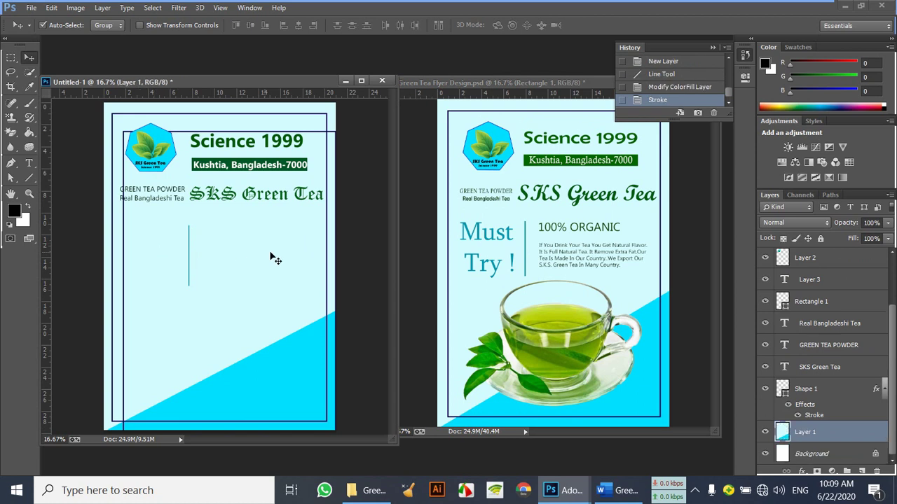
Select the Must Try ! layer in the Green Tea flyer and undo a second accidental rectangle drop
left_click(502, 238)
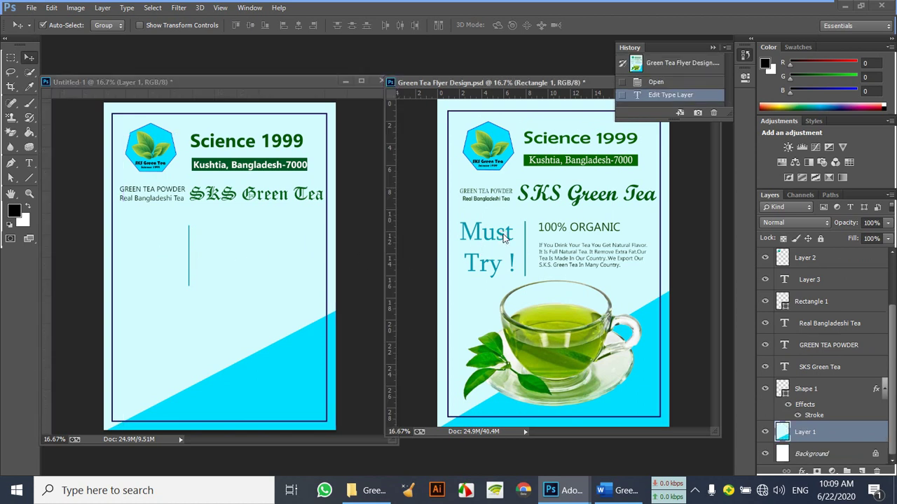
scroll(815, 361, "down", 3)
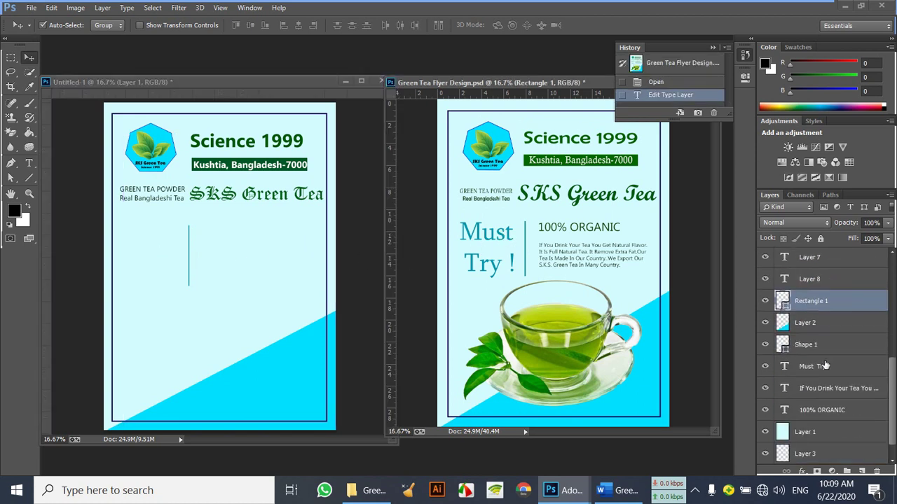
scroll(826, 365, "down", 1)
scroll(830, 365, "up", 4)
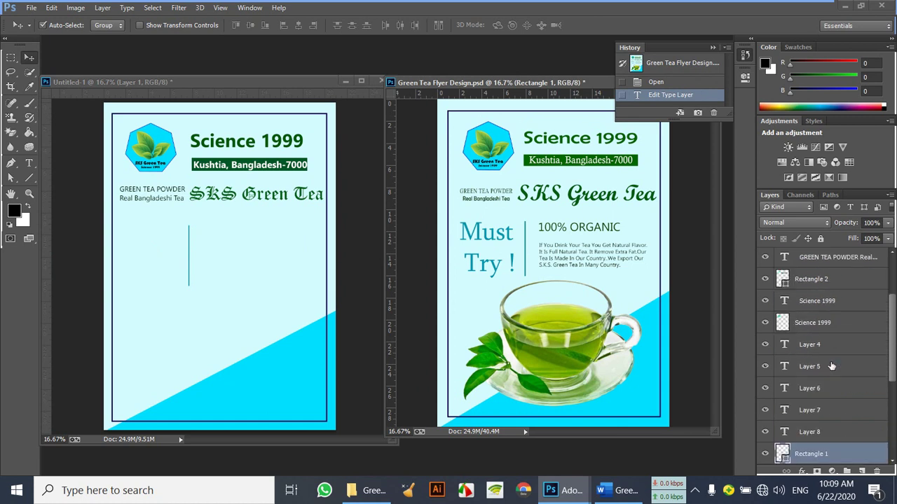
scroll(833, 366, "down", 2)
scroll(834, 372, "down", 2)
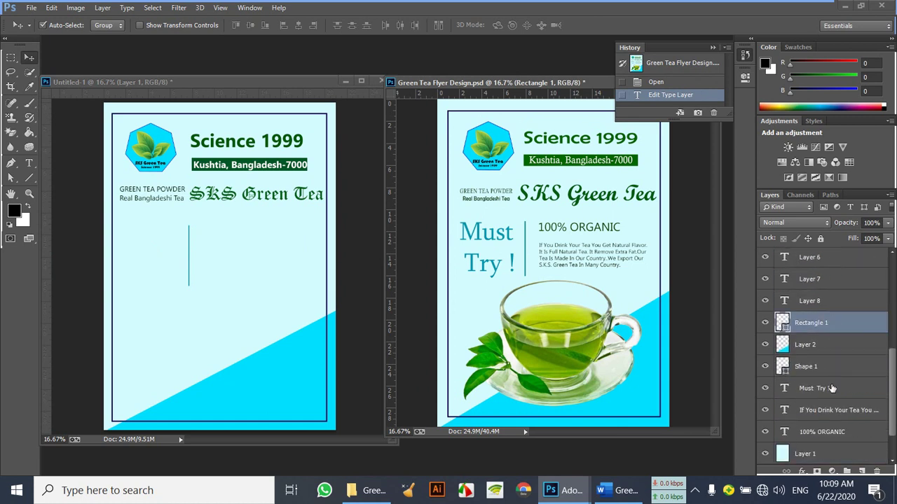
left_click(830, 388)
left_click_drag(499, 239, 157, 259)
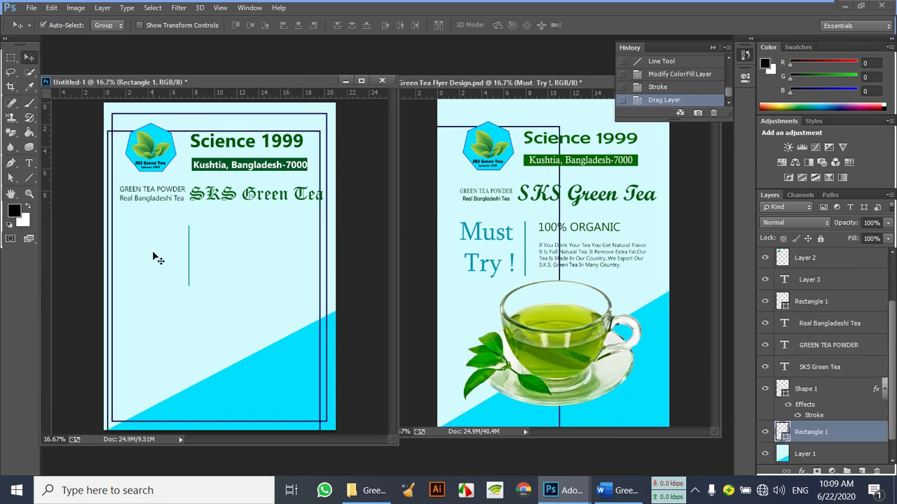
key("ctrl+z")
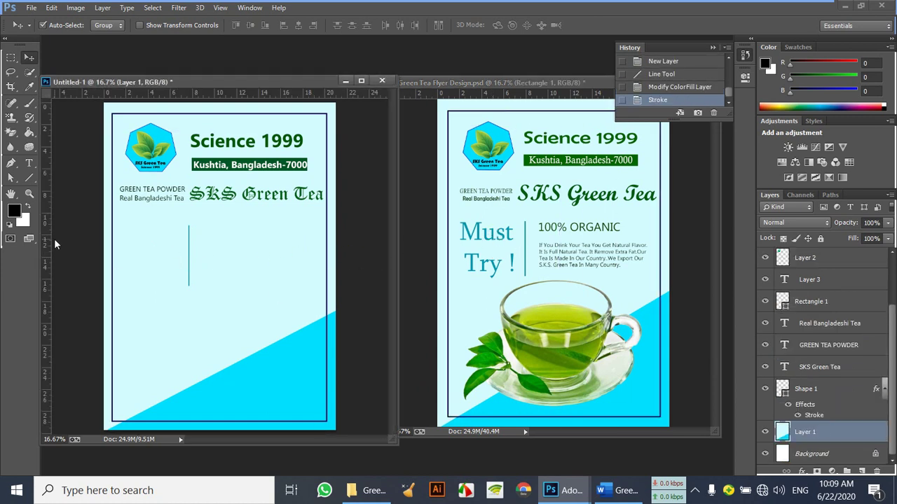
Start a new text layer on Untitled-1 and select 'Must Try !' in the Word Green Tea document
left_click(29, 165)
left_click(124, 236)
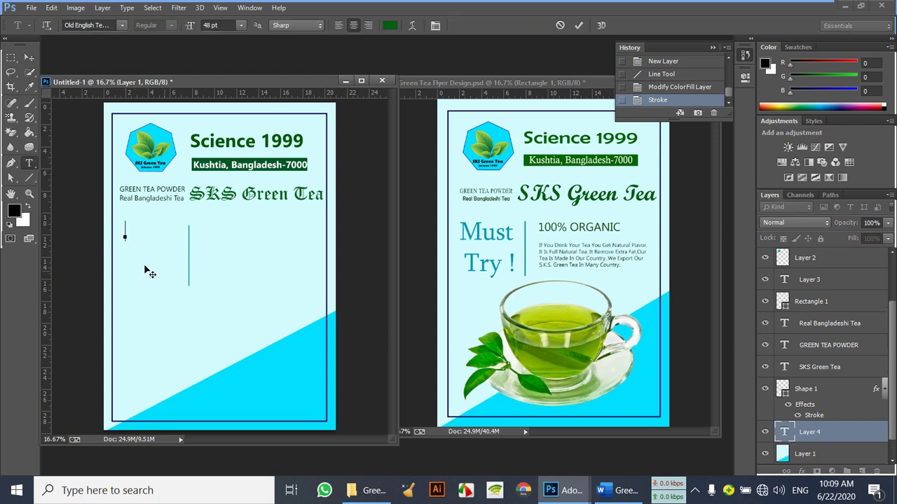
left_click(616, 492)
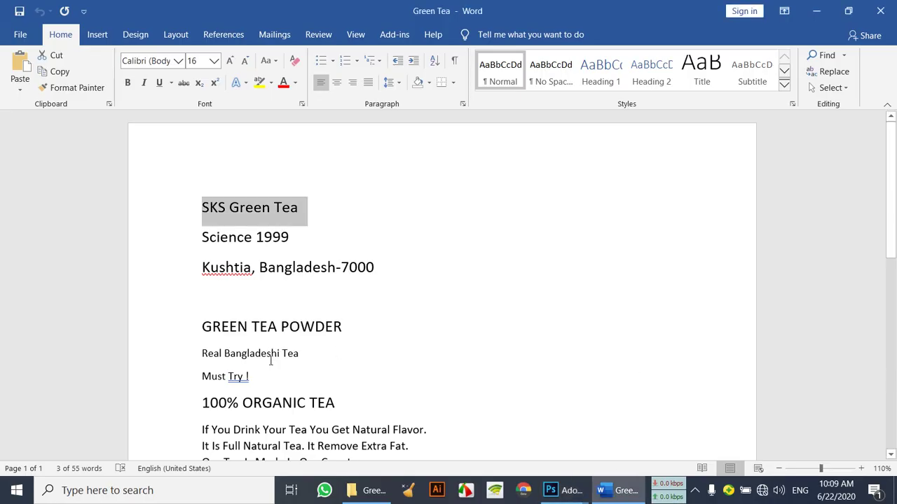
left_click_drag(253, 376, 199, 372)
key("ctrl+c")
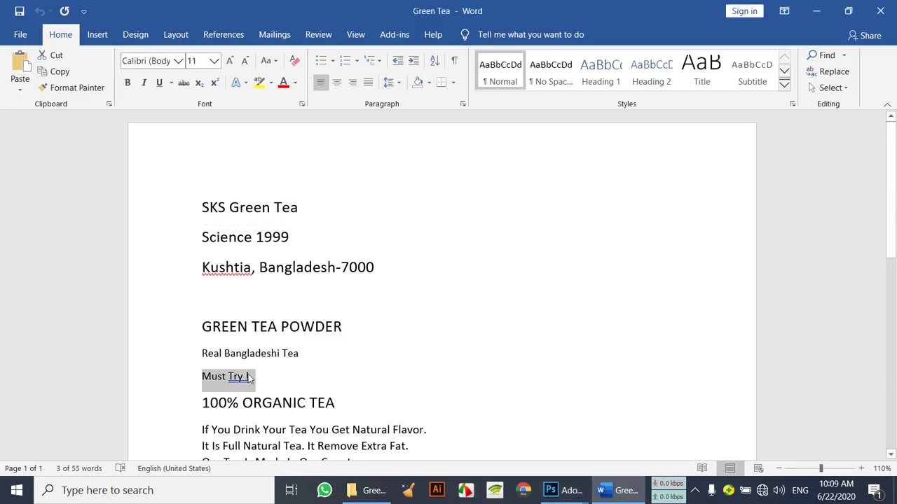
mouse_move(543, 488)
left_click(599, 430)
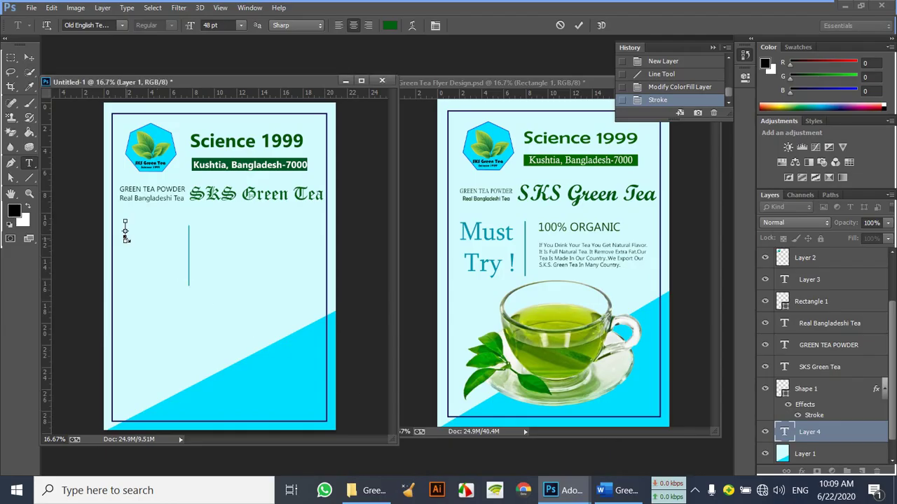
Paste 'Must Try !' in Palatino Linotype, breaking it into two lines after 'Must'
key("ctrl+v")
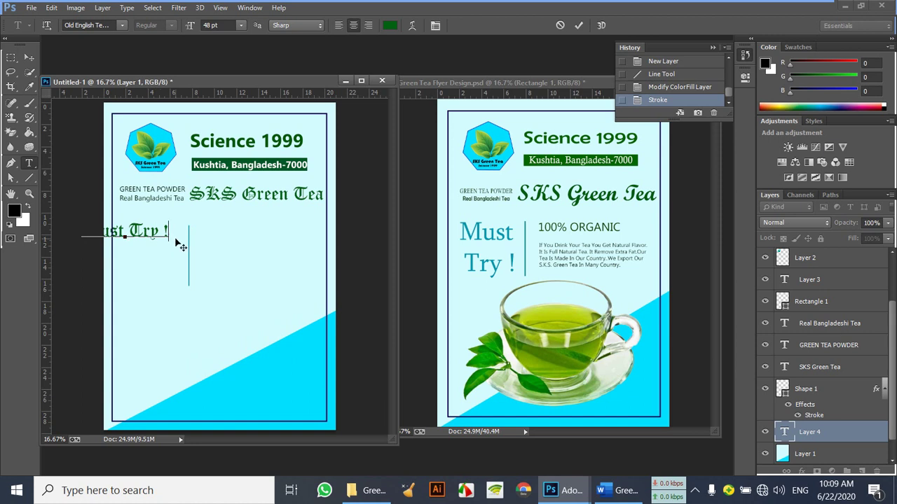
left_click_drag(169, 233, 52, 233)
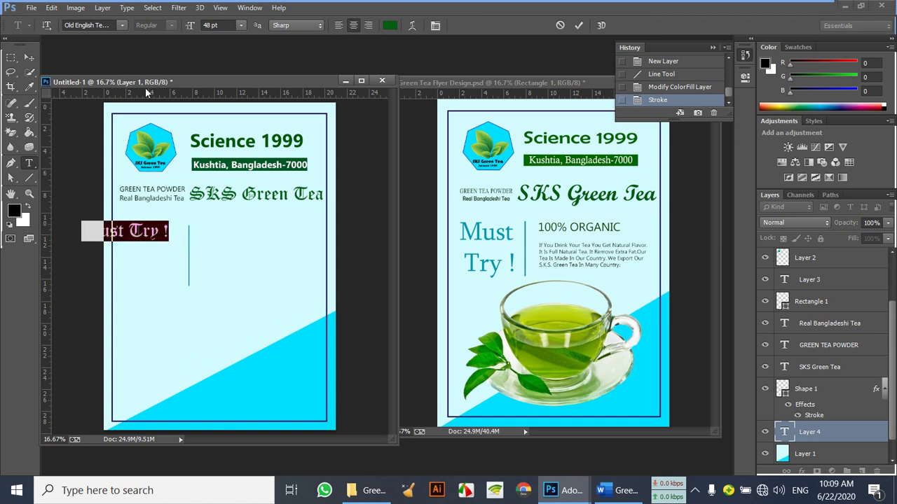
left_click(121, 25)
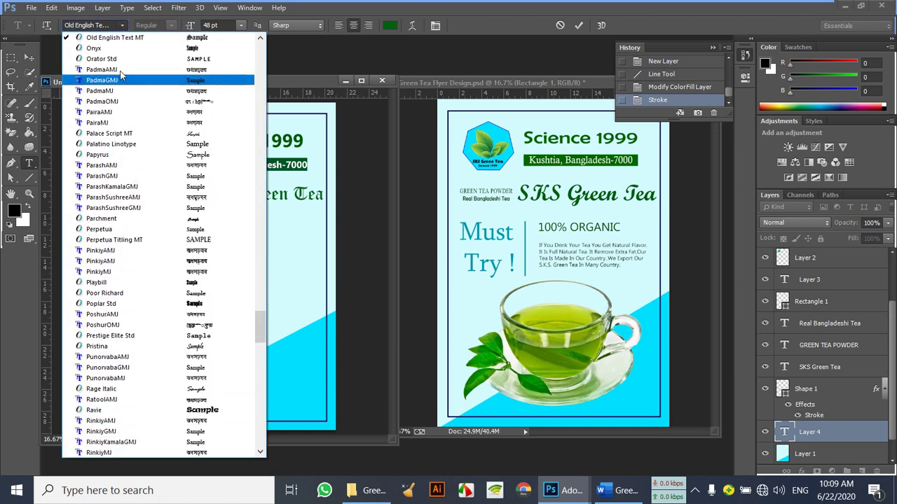
left_click(138, 144)
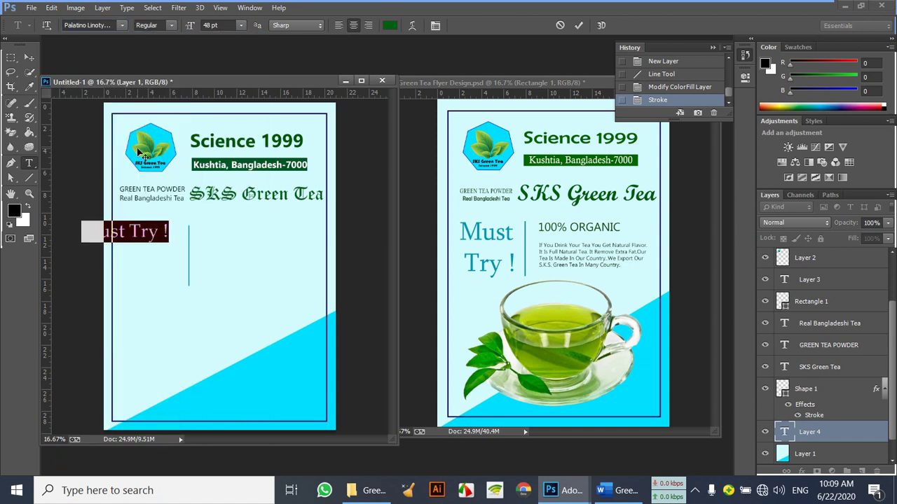
left_click(134, 236)
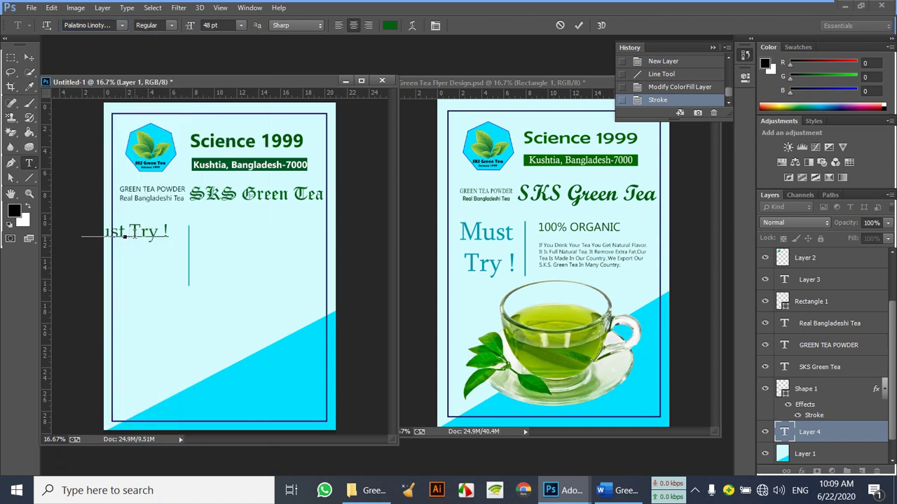
key("Return")
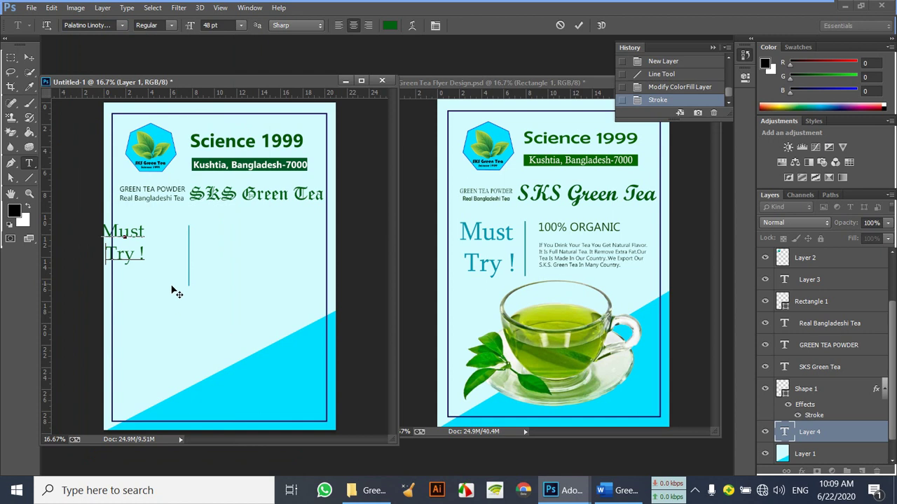
left_click_drag(147, 255, 90, 225)
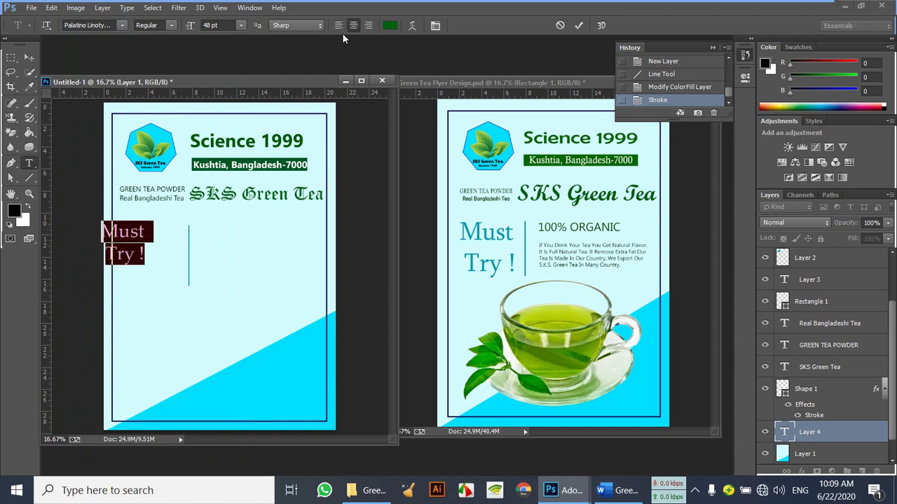
Color the Must Try text teal #03afa5 and set its size to 52 pt
left_click(390, 25)
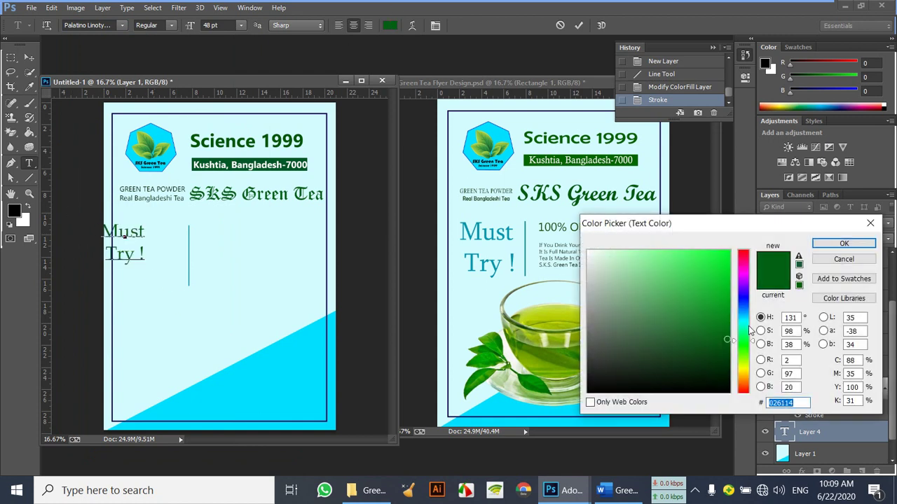
left_click(741, 323)
left_click(726, 295)
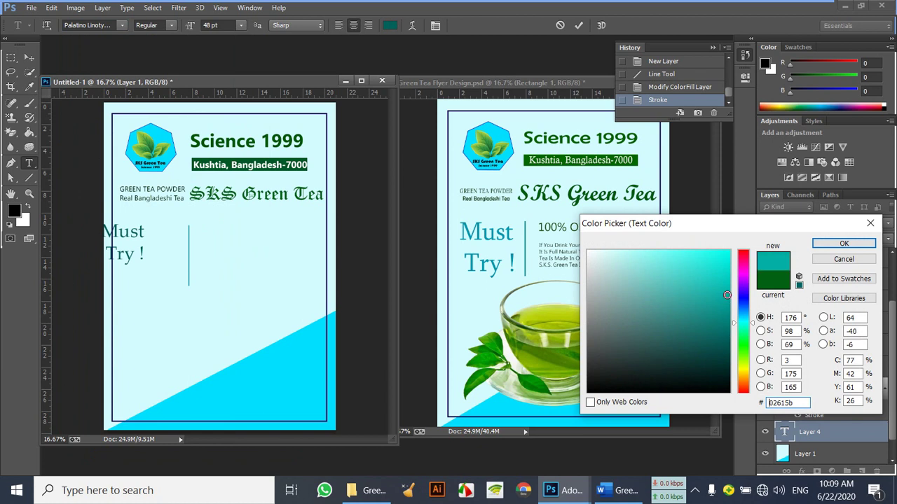
left_click(844, 244)
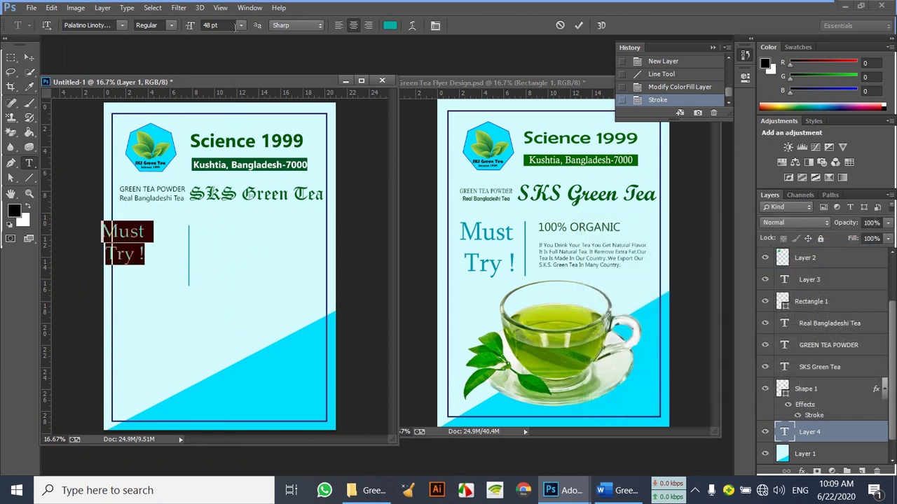
left_click(243, 25)
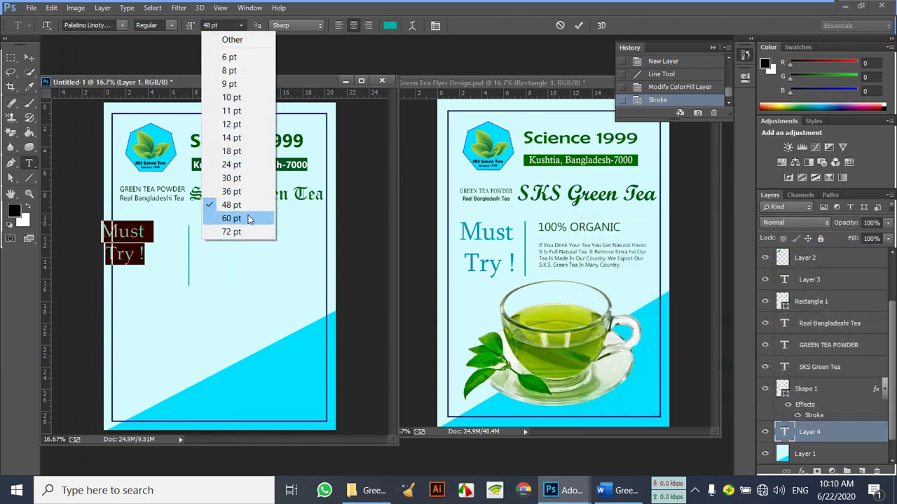
left_click(222, 26)
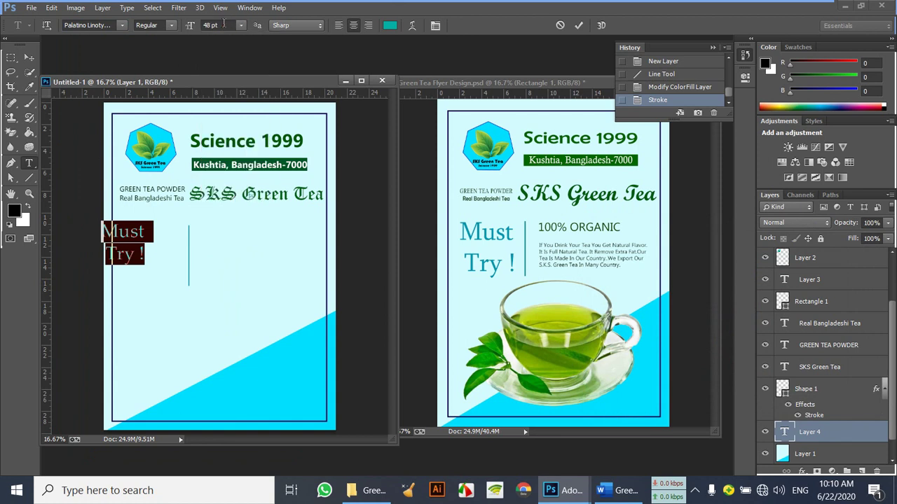
left_click(224, 25)
type("52")
key("Return")
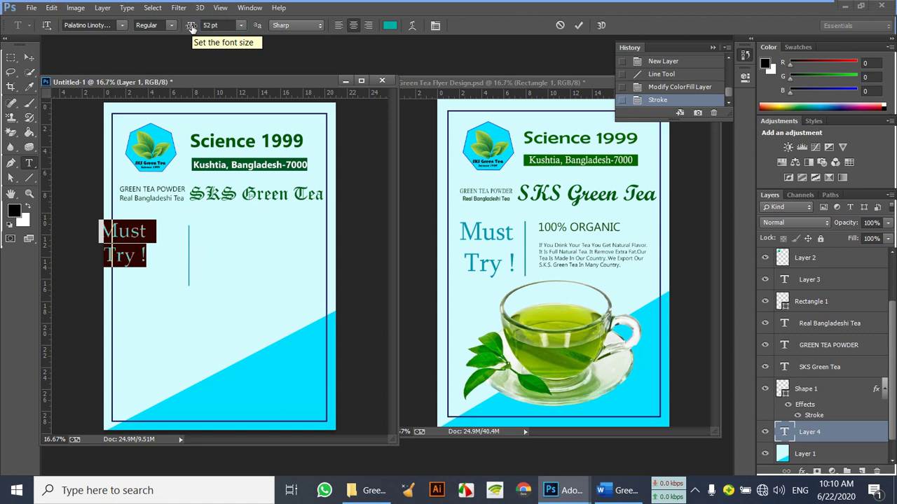
Make the Must Try text Bold and commit it as its own layer
left_click(174, 26)
left_click(173, 59)
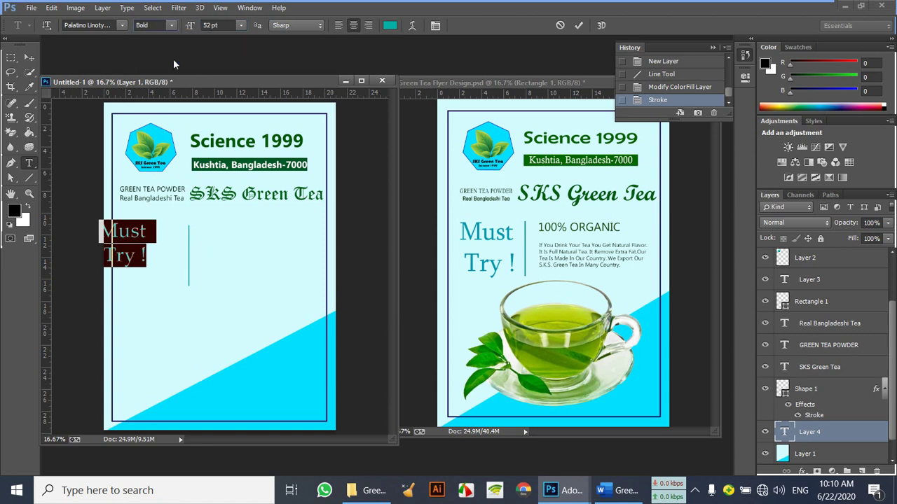
left_click(30, 59)
left_click_drag(145, 232, 158, 241)
key("ctrl+z")
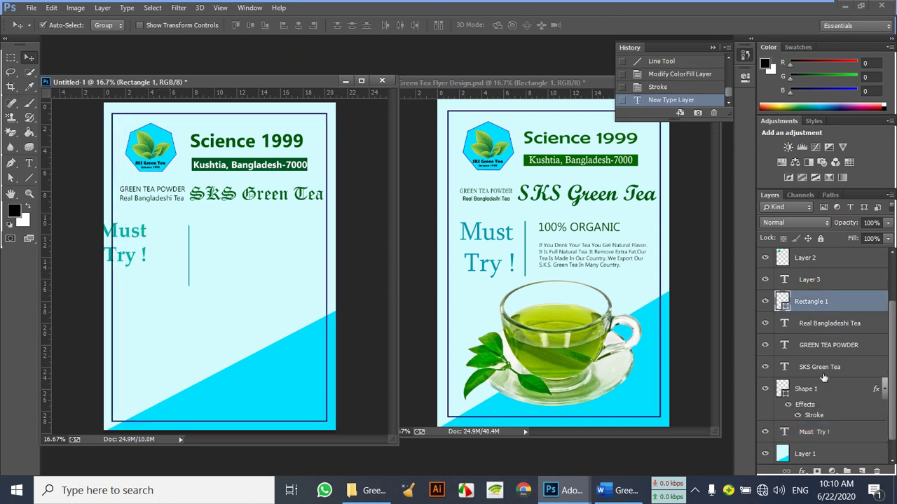
Nudge the Must Try ! text layer into place just left of the vertical line
left_click(835, 433)
key("Right")
key("Right")
key("Right")
key("Right")
key("Right")
key("Right")
key("Right")
key("Right")
key("Right")
key("Right")
key("Right")
key("Right")
key("Right")
key("Right")
key("Down")
key("Down")
key("Down")
key("Down")
key("Down")
key("Down")
key("Down")
key("Down")
key("Down")
key("Down")
key("Right")
key("Right")
key("Up")
key("Up")
key("Up")
key("Up")
key("Up")
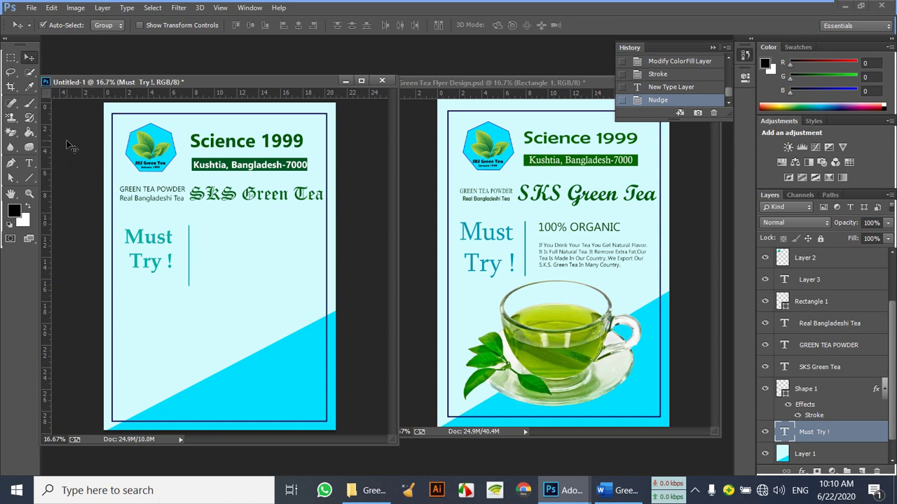
Select all the Must Try ! text and bring up the Character panel
left_click(29, 163)
left_click(158, 236)
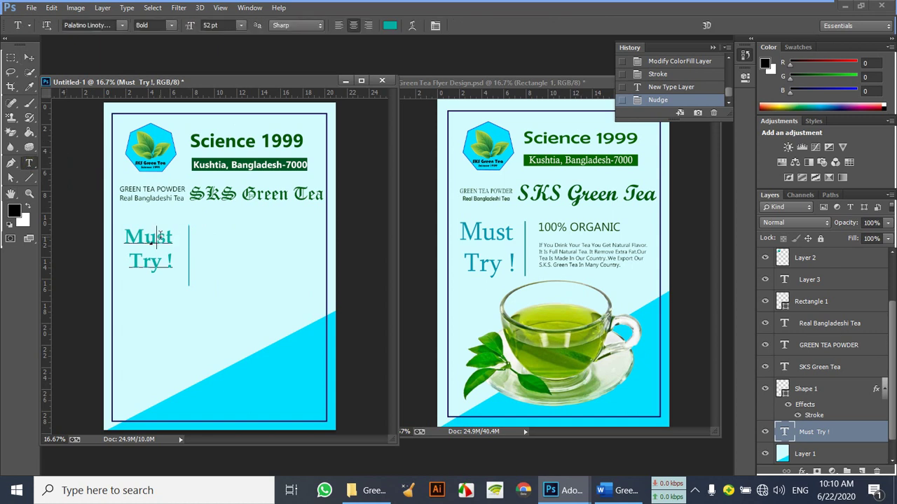
key("ctrl+a")
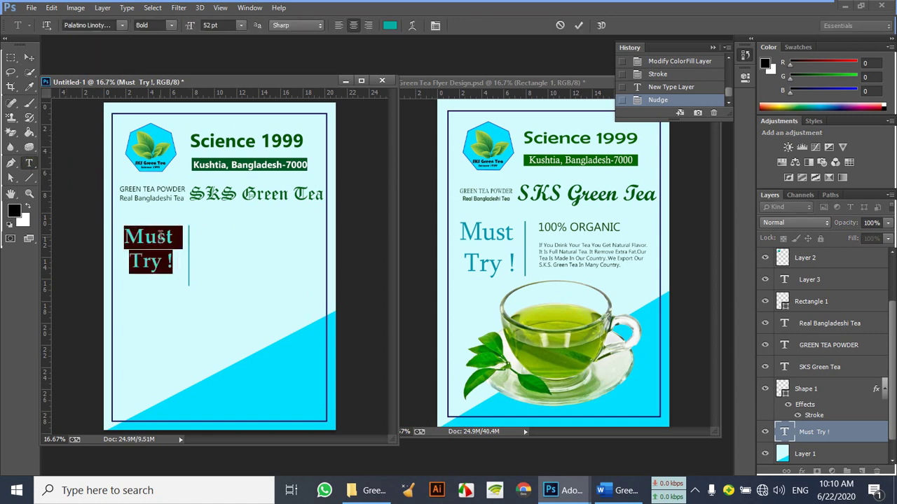
key("ctrl+t")
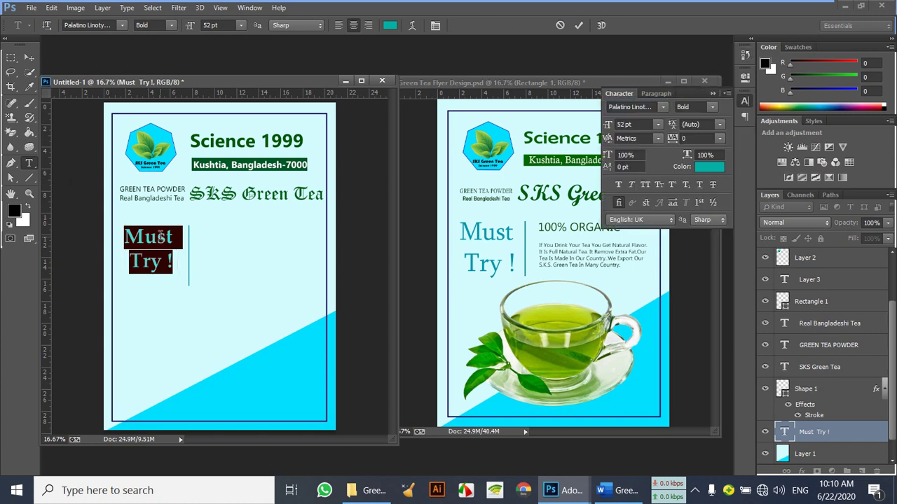
left_click(153, 238)
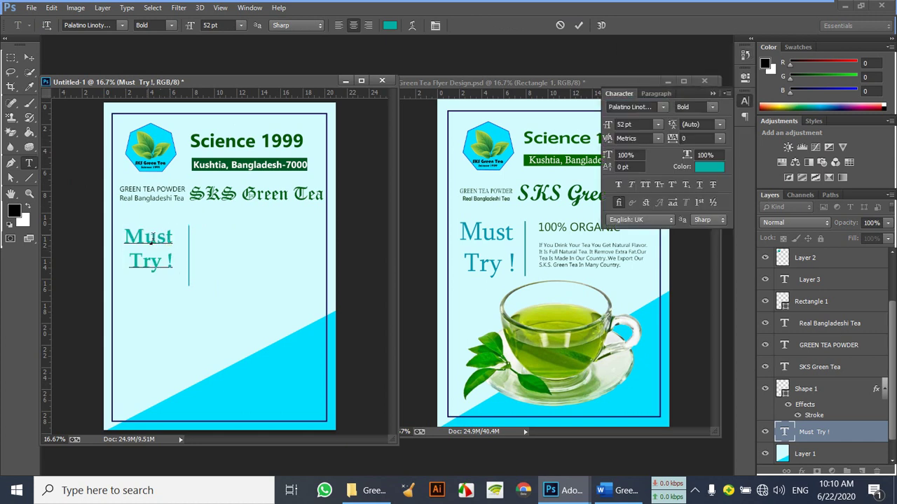
left_click(29, 58)
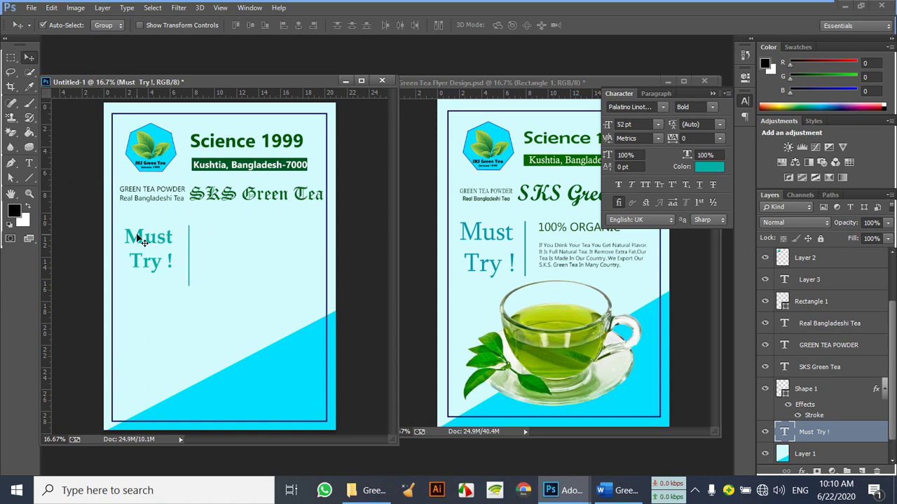
Enlarge the Must Try ! text to about 132%
key("ctrl+t")
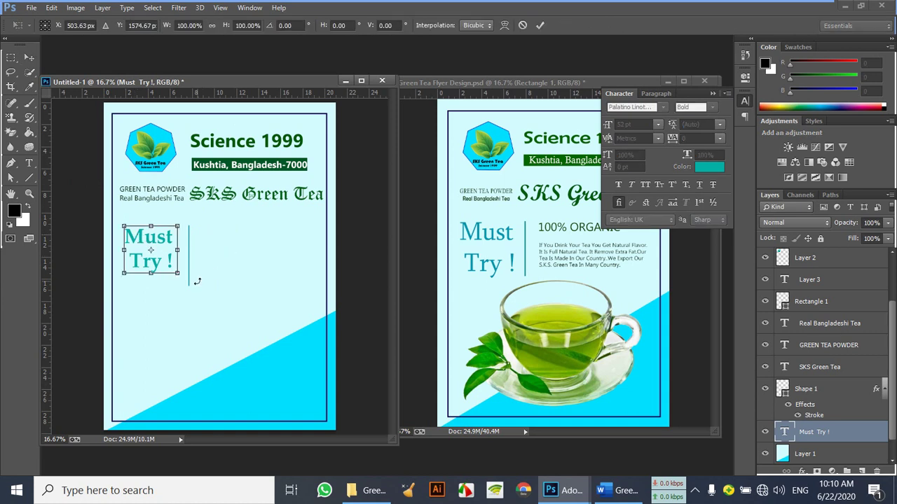
left_click_drag(178, 273, 189, 284)
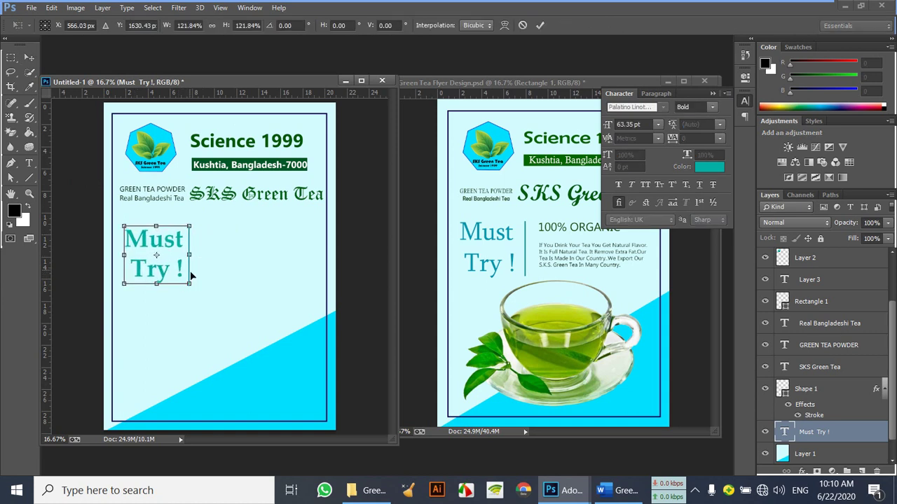
left_click_drag(122, 228, 117, 222)
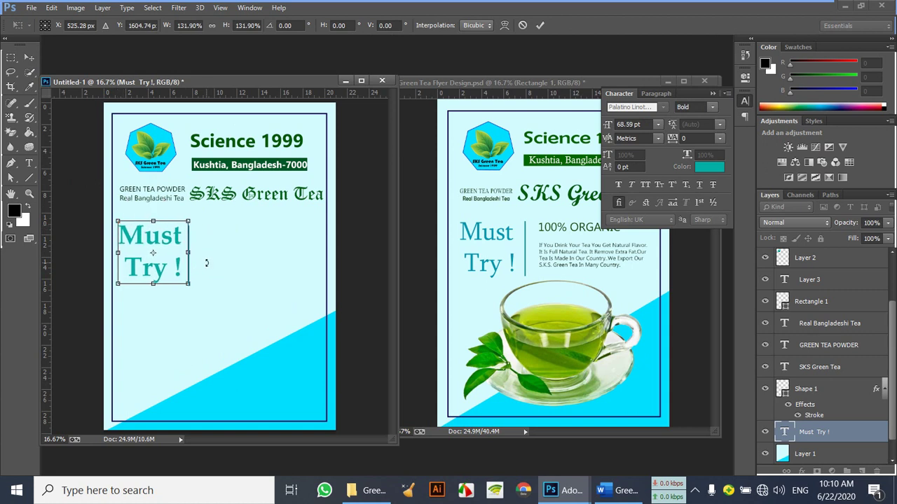
key("Return")
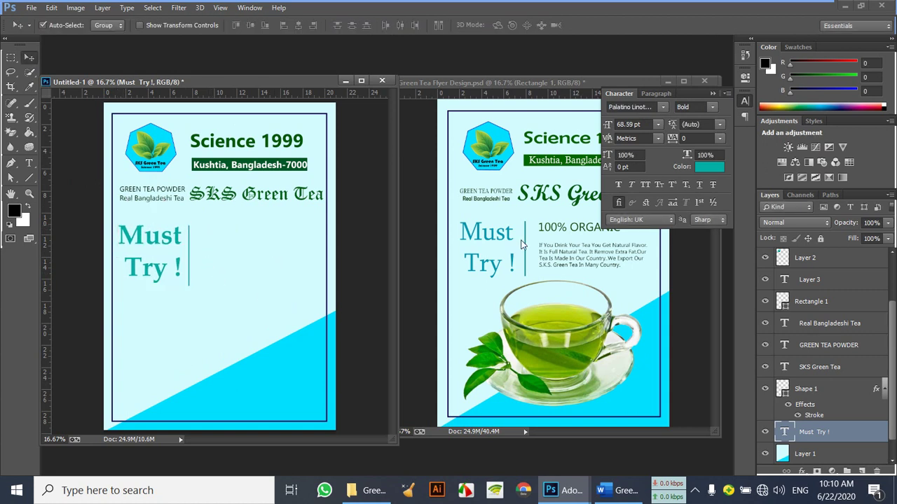
Start a new text layer beside Must and select 100% ORGANIC TEA in the Word notes
left_click(711, 93)
left_click(604, 231)
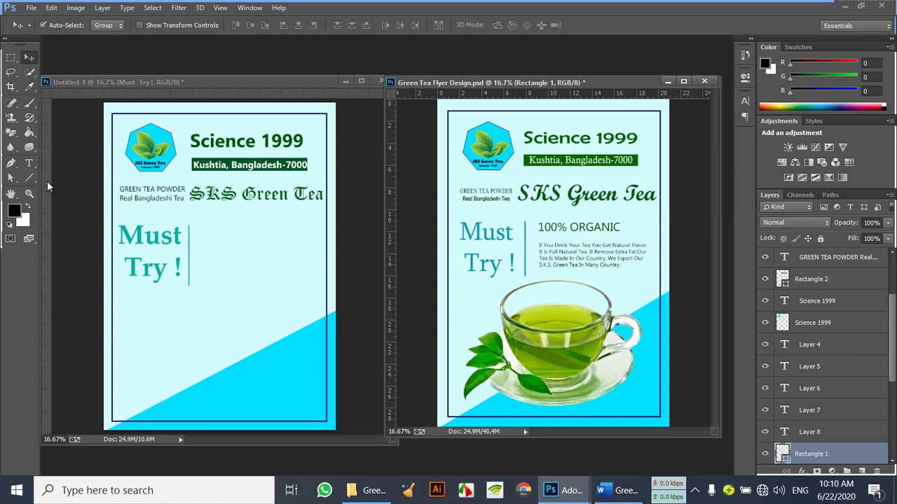
key("t")
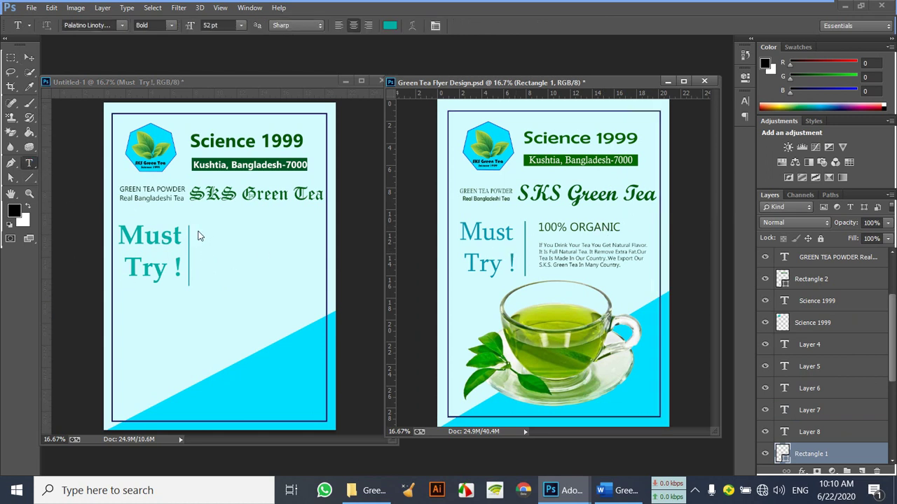
left_click(197, 236)
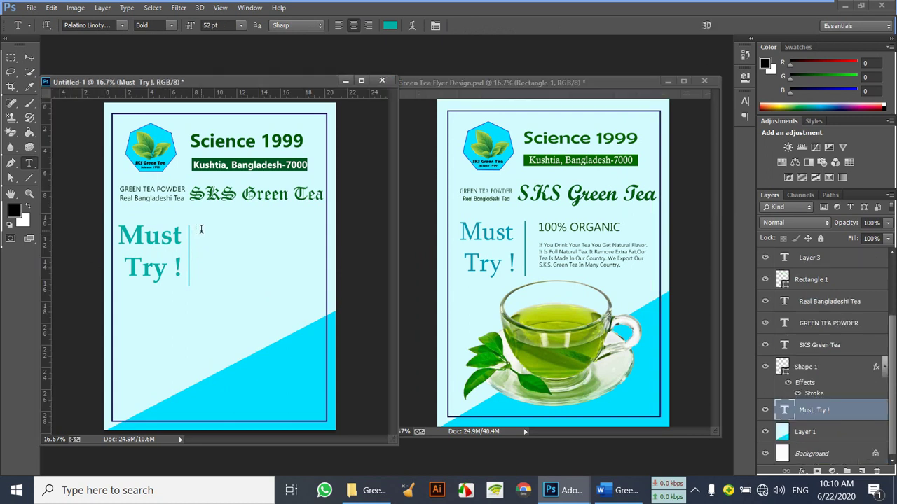
left_click(618, 491)
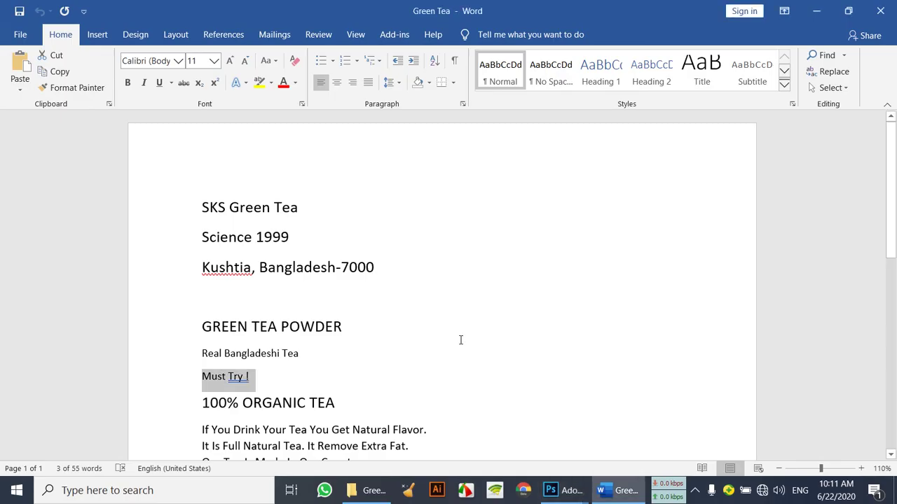
left_click_drag(339, 407, 212, 401)
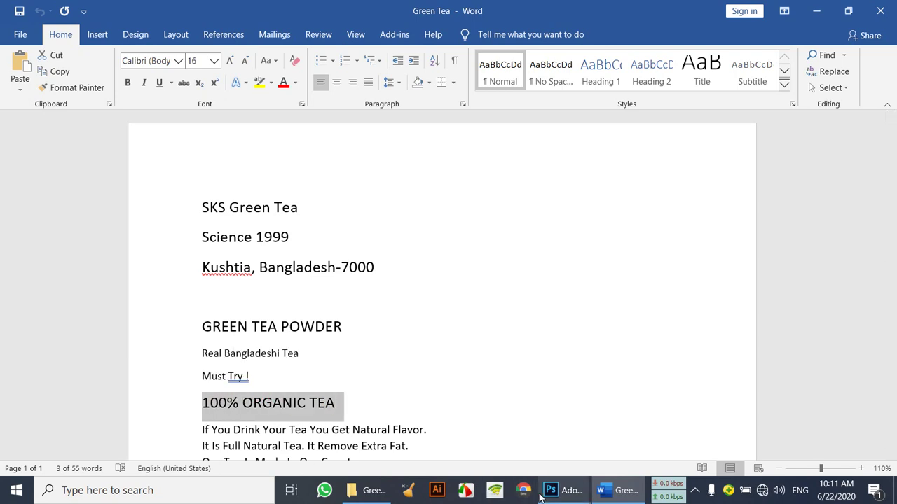
Paste the 100% ORGANIC TEA heading into the flyer and set it to 30 pt
mouse_move(561, 490)
left_click(573, 440)
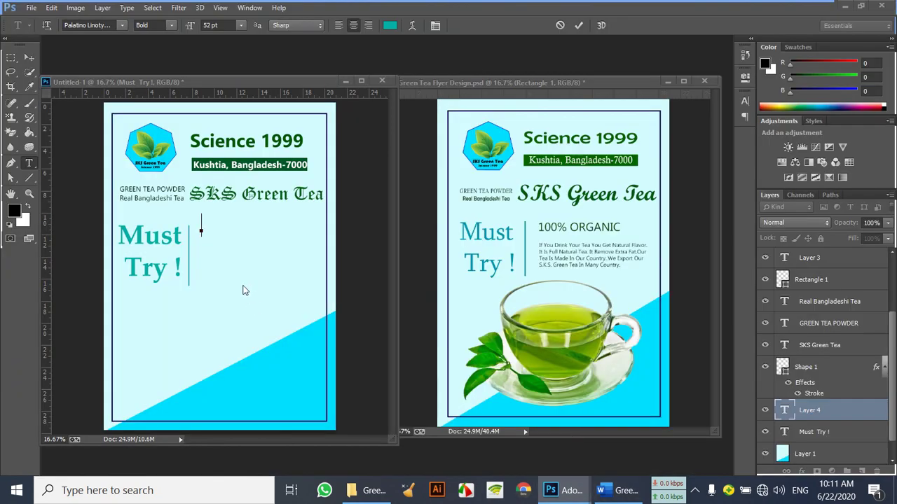
type("Y")
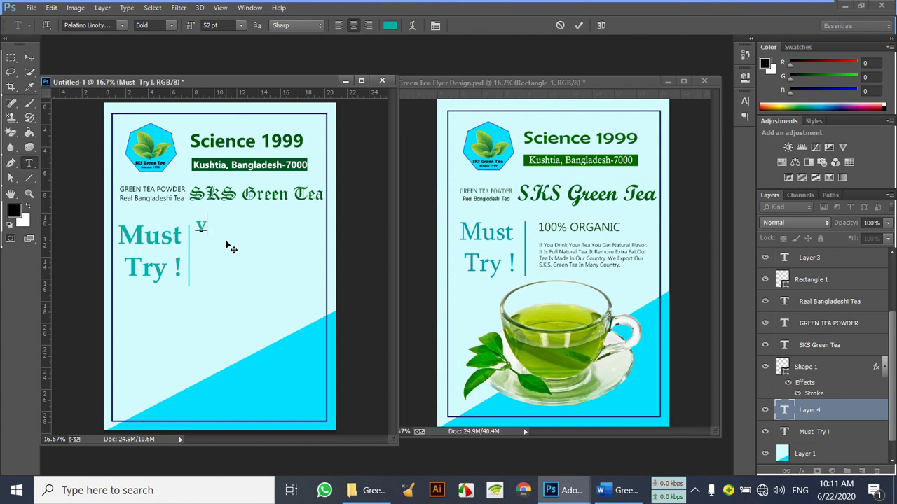
type("100% ORGANIC TEA")
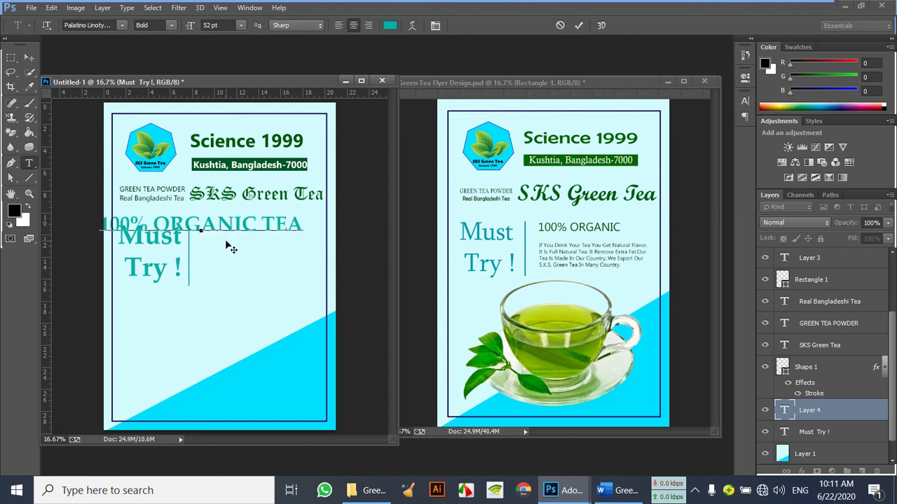
left_click_drag(304, 226, 61, 221)
left_click(239, 26)
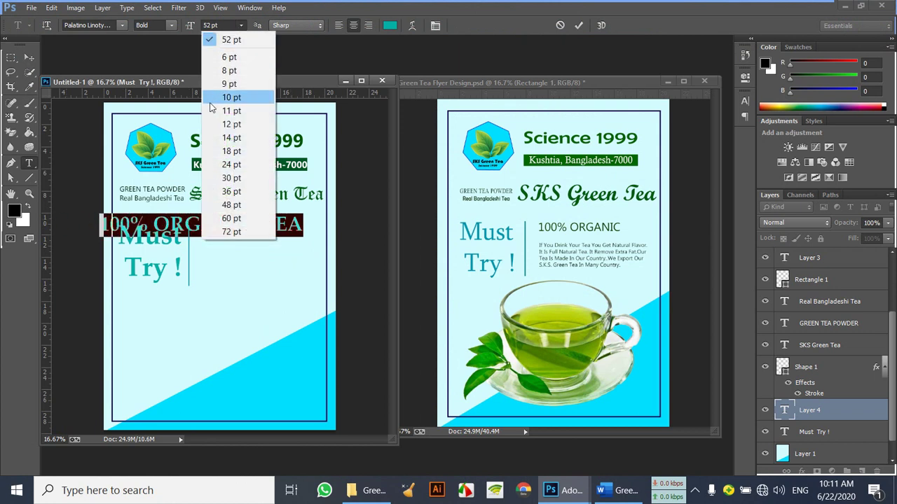
left_click(232, 151)
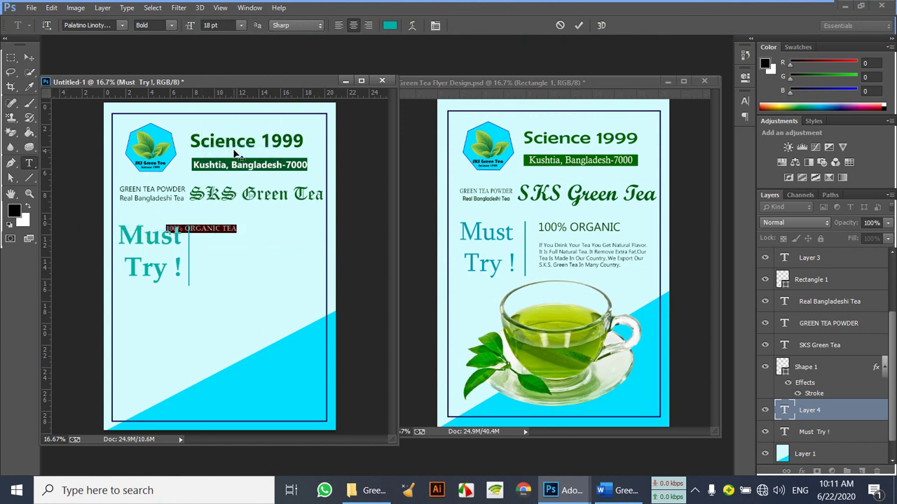
left_click(240, 26)
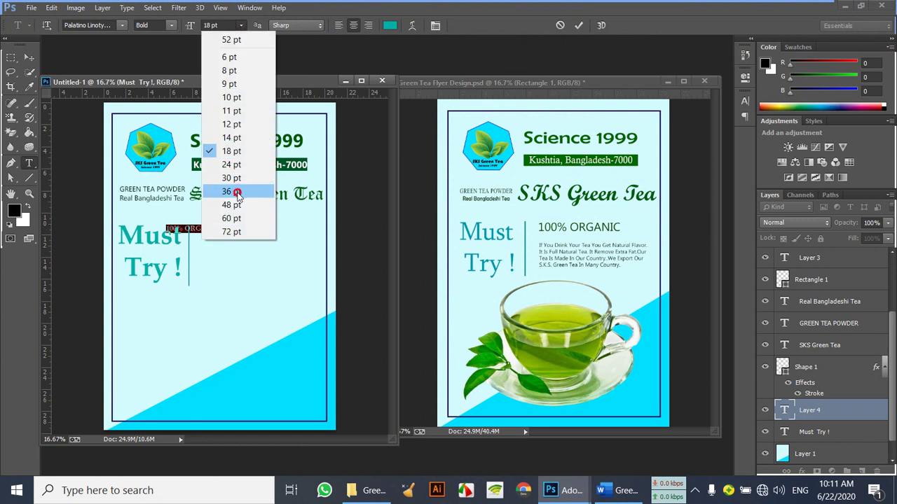
left_click(238, 191)
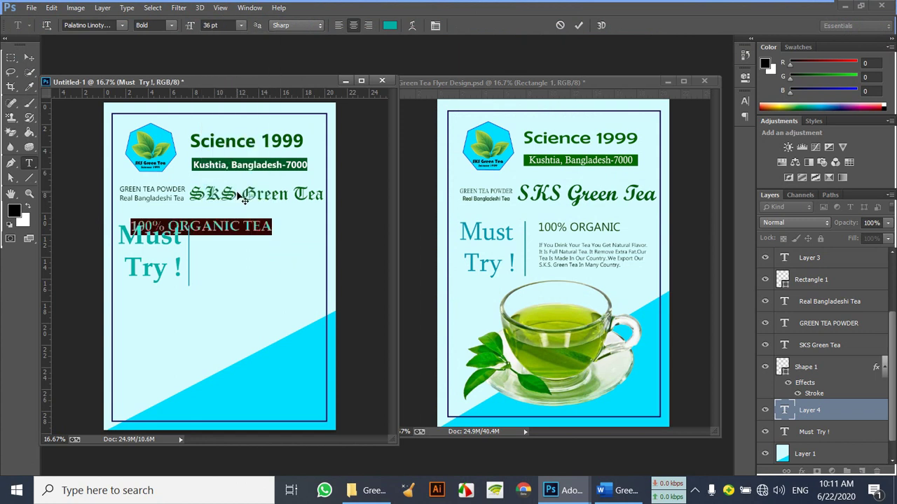
left_click(241, 26)
left_click(224, 178)
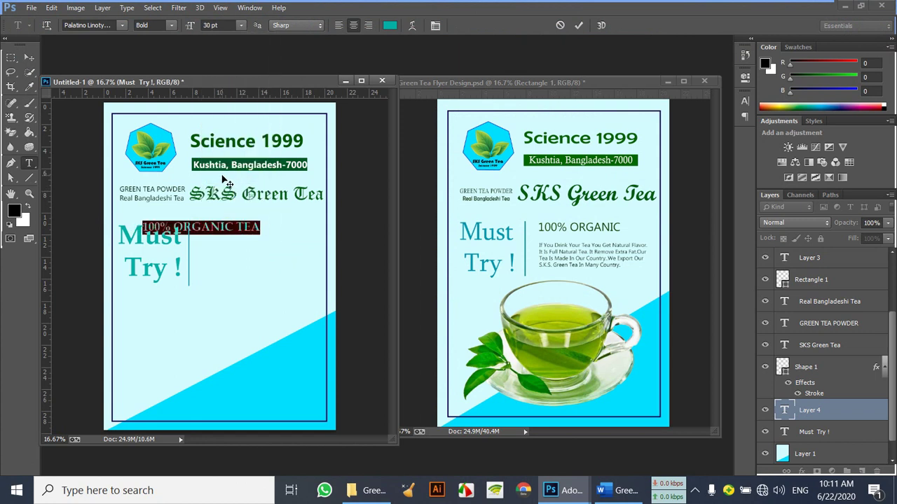
Colour the heading dark green #024102 and commit it
left_click(391, 26)
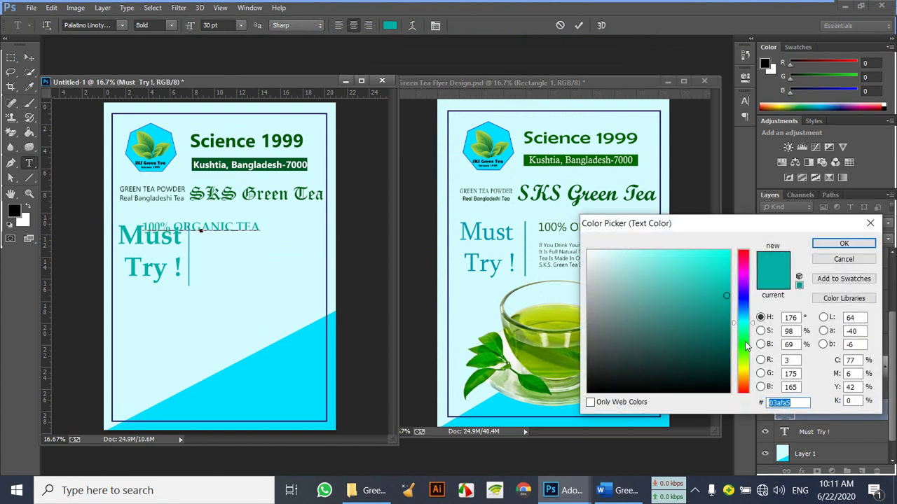
left_click(743, 346)
left_click(725, 357)
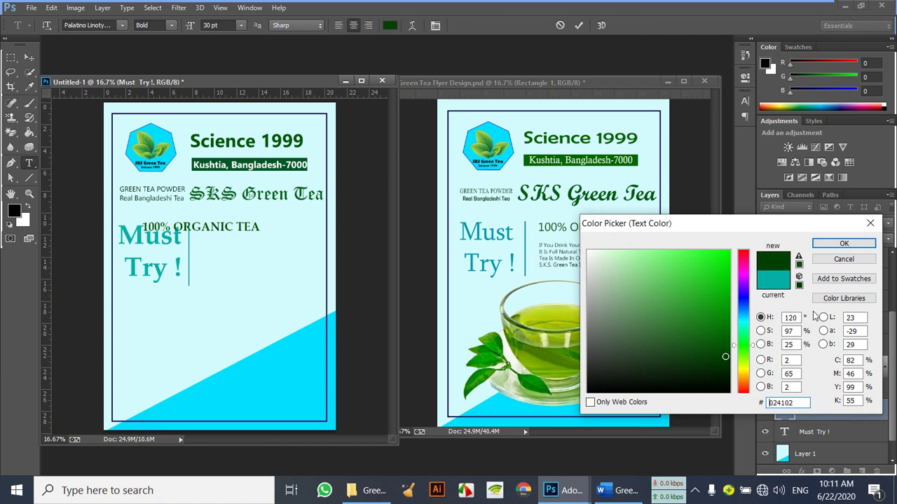
left_click(844, 243)
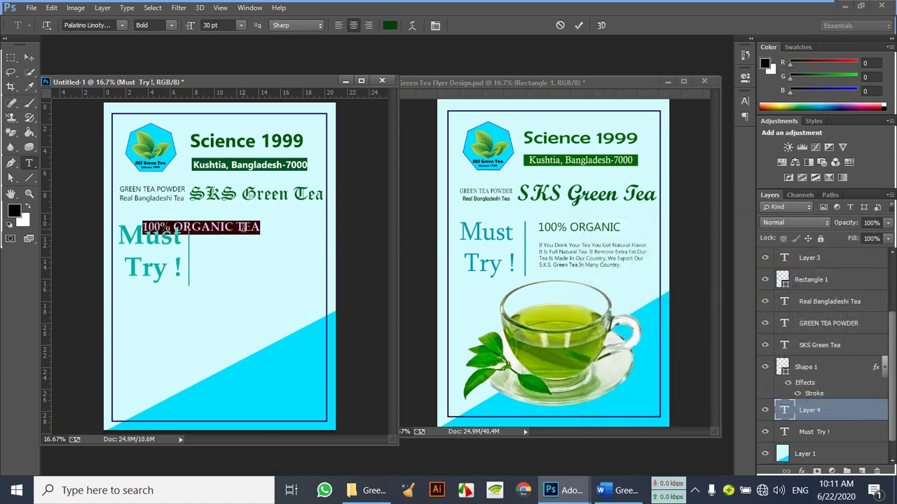
left_click(32, 58)
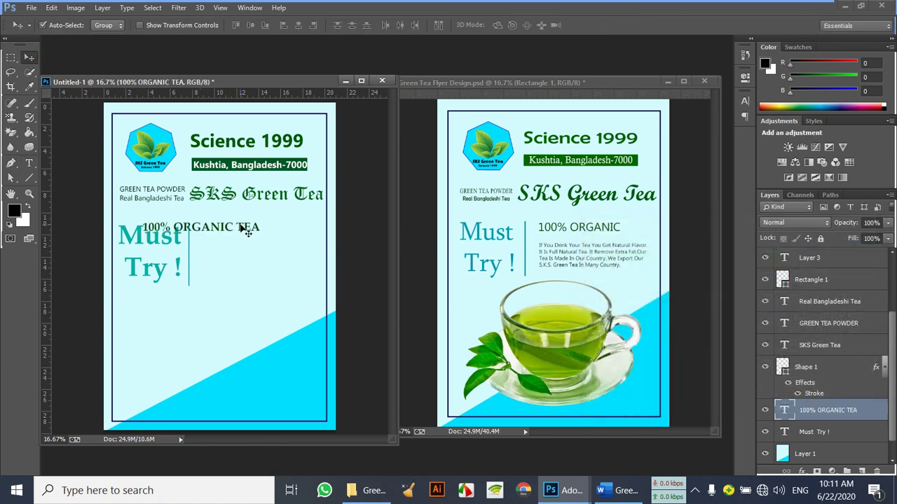
Turn off Auto-Select, move the heading right of the divider, and start a text layer below
left_click(247, 226)
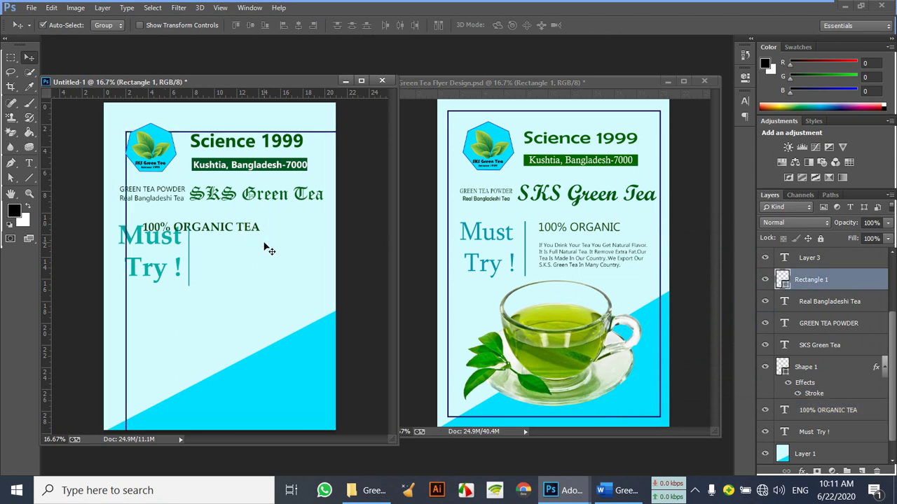
left_click(43, 25)
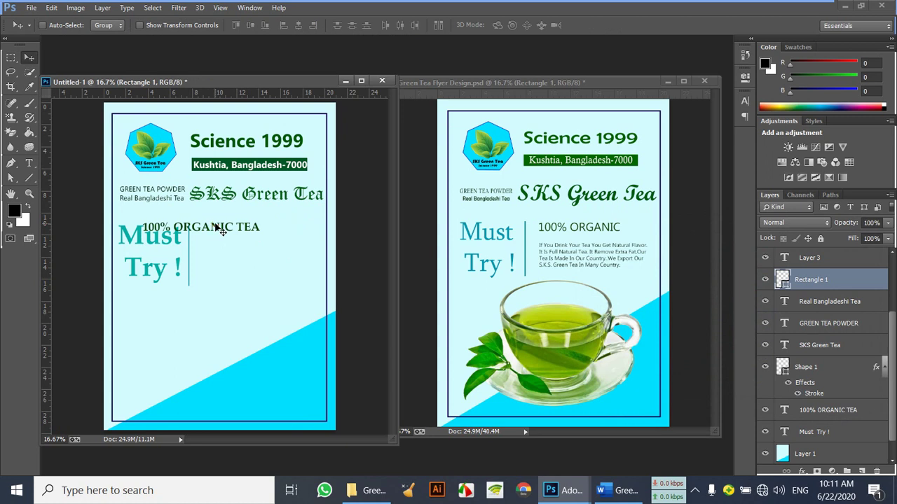
left_click(826, 414)
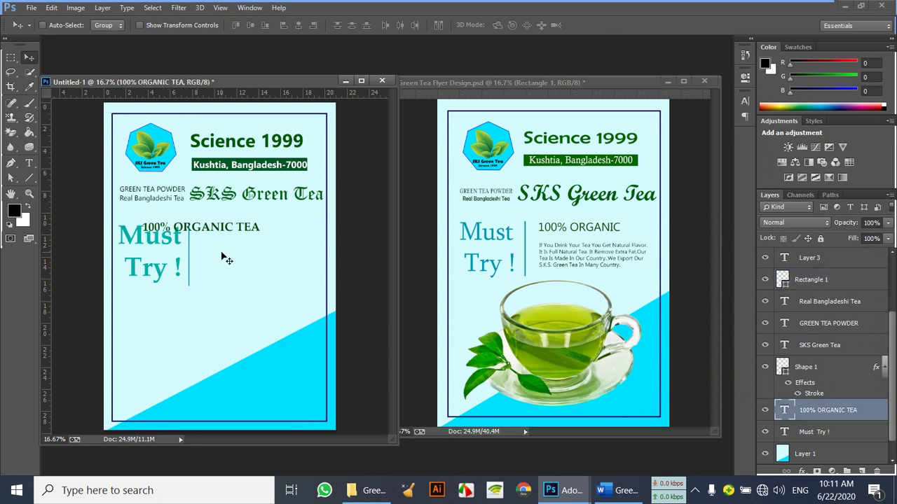
left_click_drag(222, 232, 269, 233)
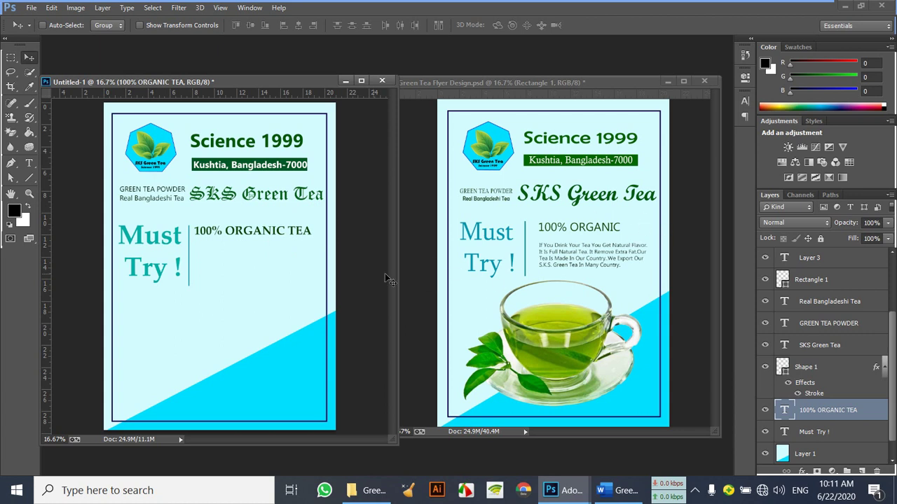
left_click(29, 163)
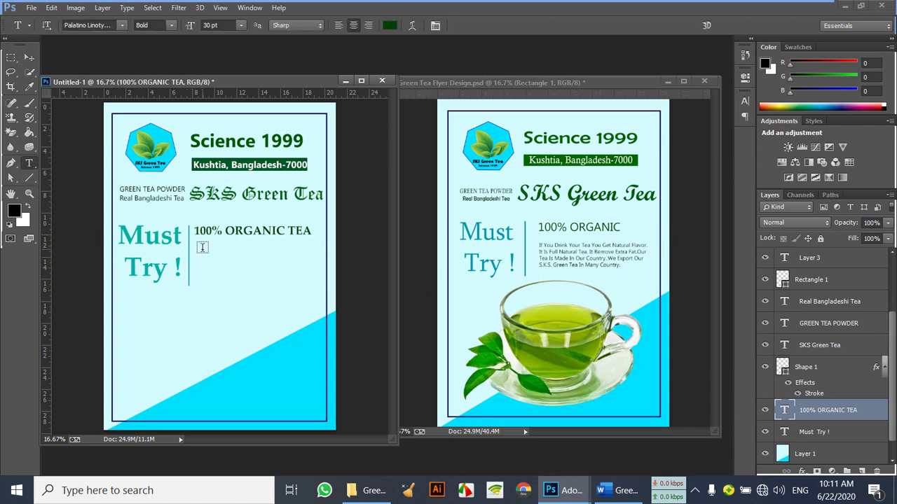
left_click(202, 247)
Copy the four body lines from the Word notes and return to the Untitled-1 flyer
left_click(626, 490)
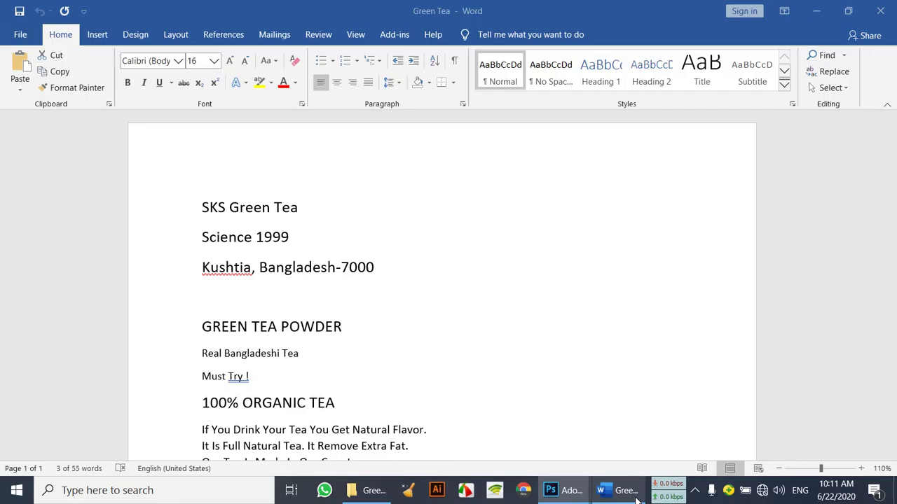
scroll(418, 376, "down", 5)
left_click_drag(437, 256, 200, 202)
key("ctrl+c")
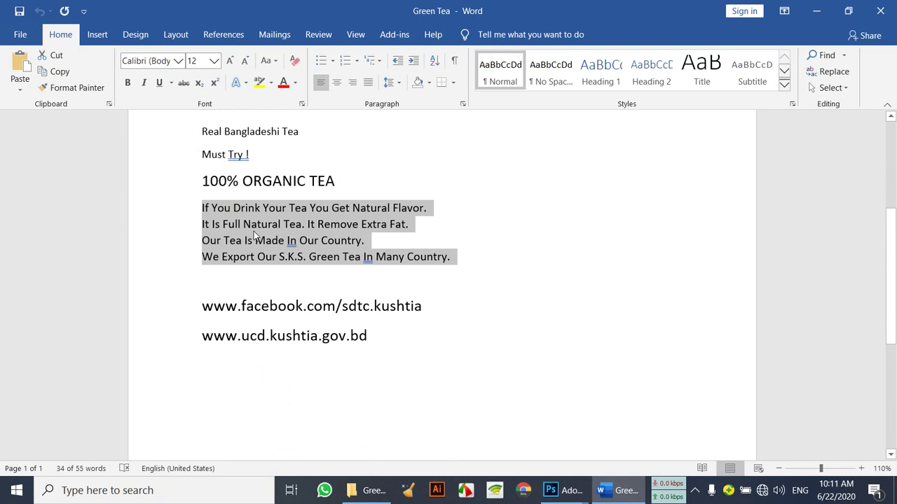
mouse_move(560, 490)
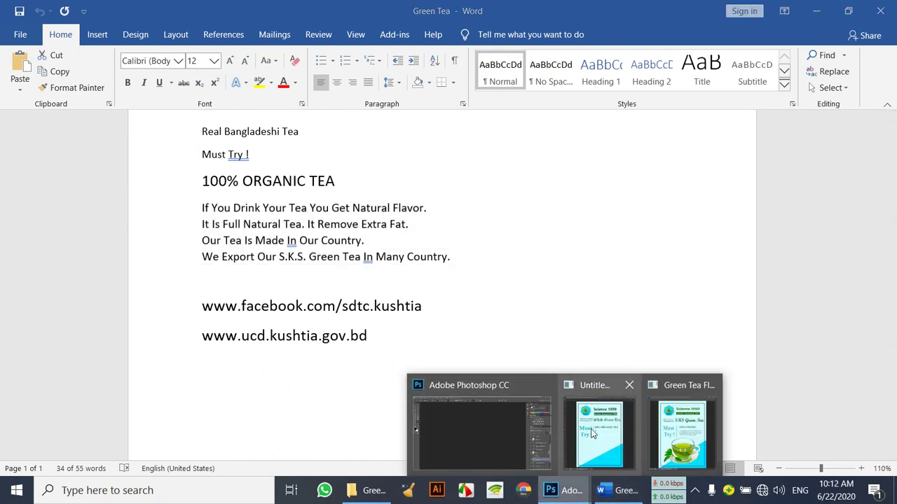
left_click(596, 435)
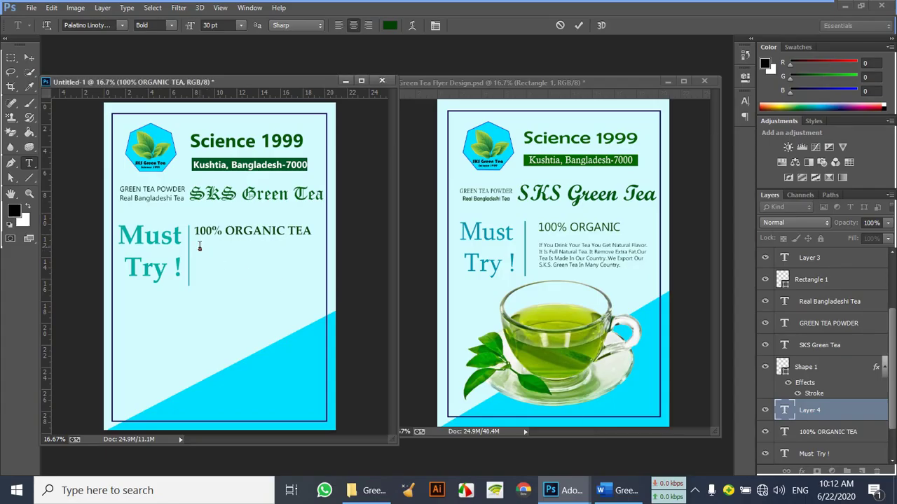
Paste the four body lines at 18 pt, left-aligned under the heading, and dock the flyer
key("ctrl+v")
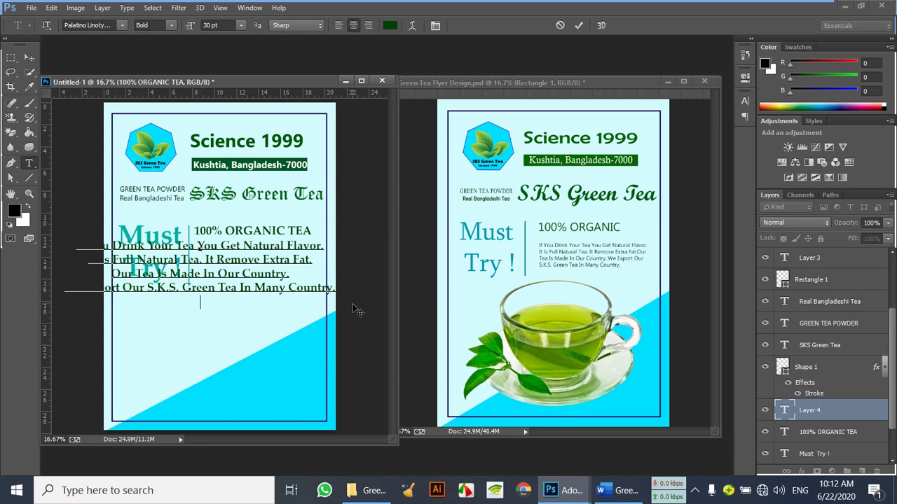
left_click_drag(337, 288, 217, 288)
left_click_drag(132, 273, 77, 245)
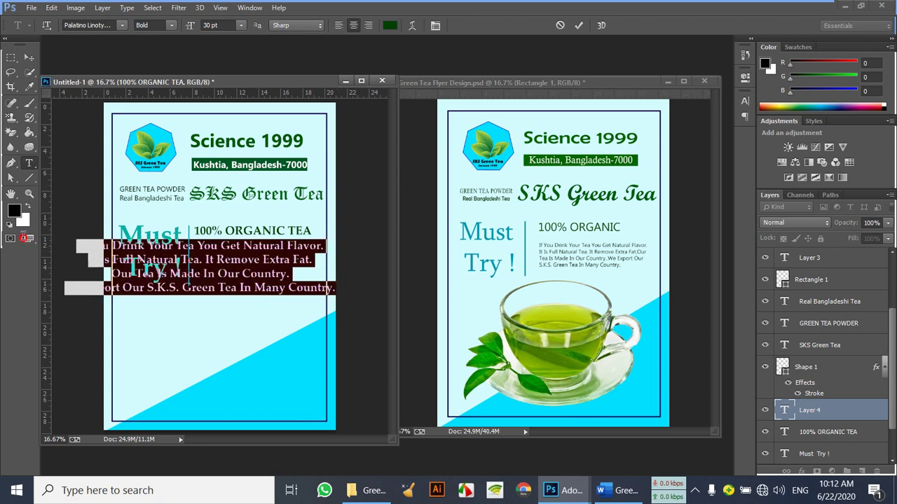
left_click(241, 25)
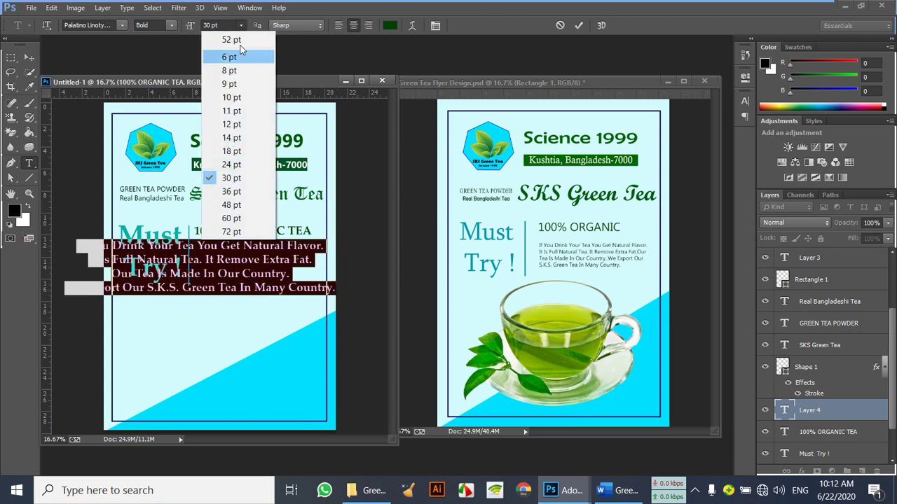
left_click(237, 150)
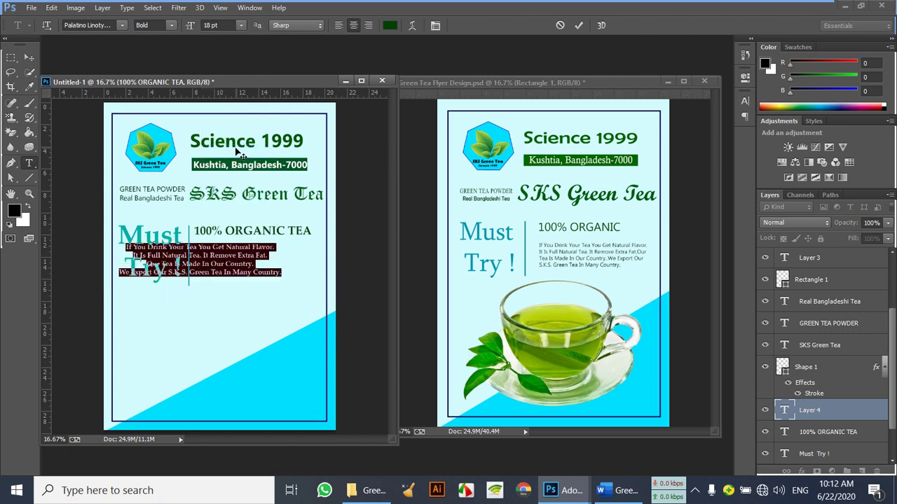
left_click(334, 27)
left_click(29, 58)
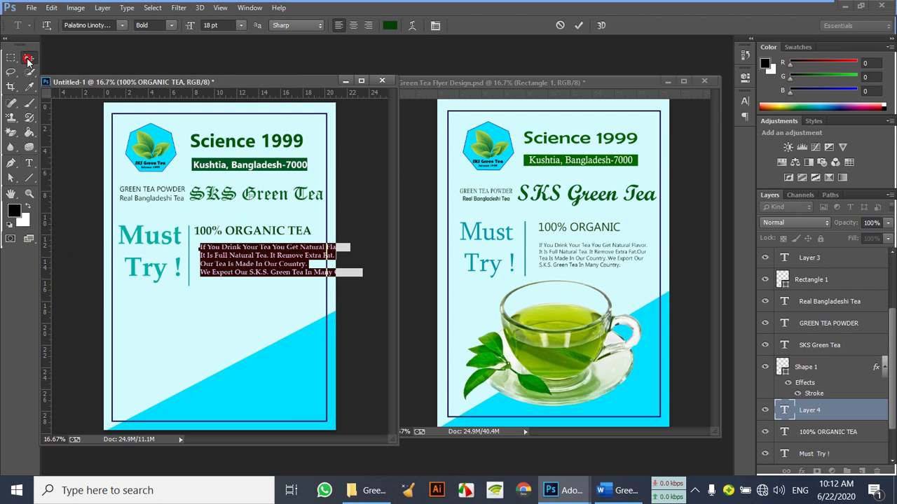
left_click_drag(290, 253, 283, 249)
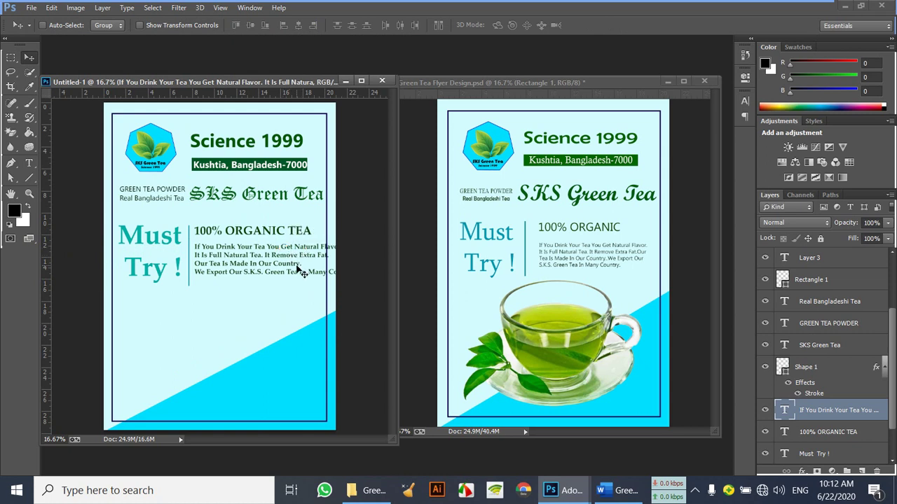
left_click_drag(338, 82, 350, 42)
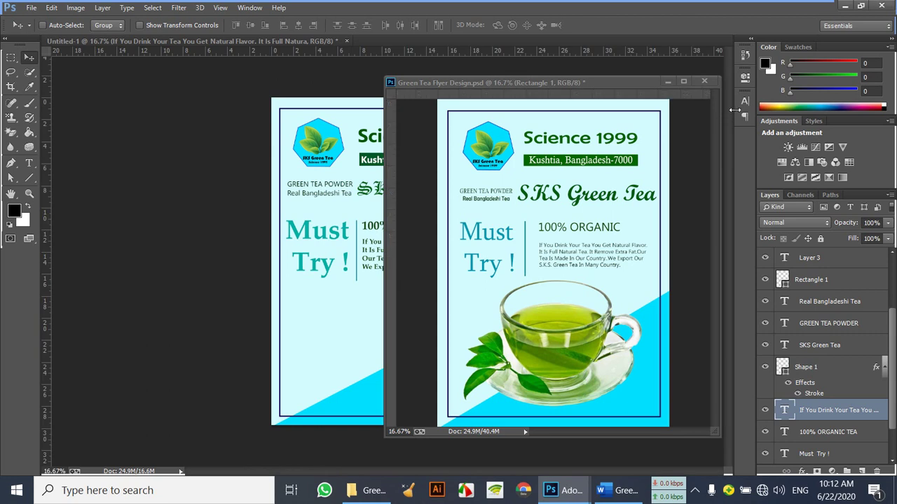
Minimize the Green Tea Flyer Design window, raise the paragraph above Shape 1, zoom to 25%
left_click(668, 81)
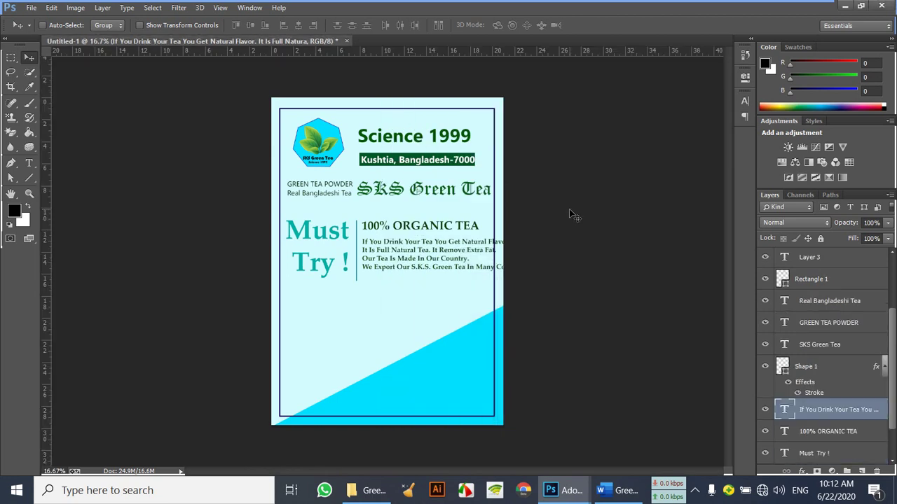
key("ctrl+bracketright")
key("ctrl+equal")
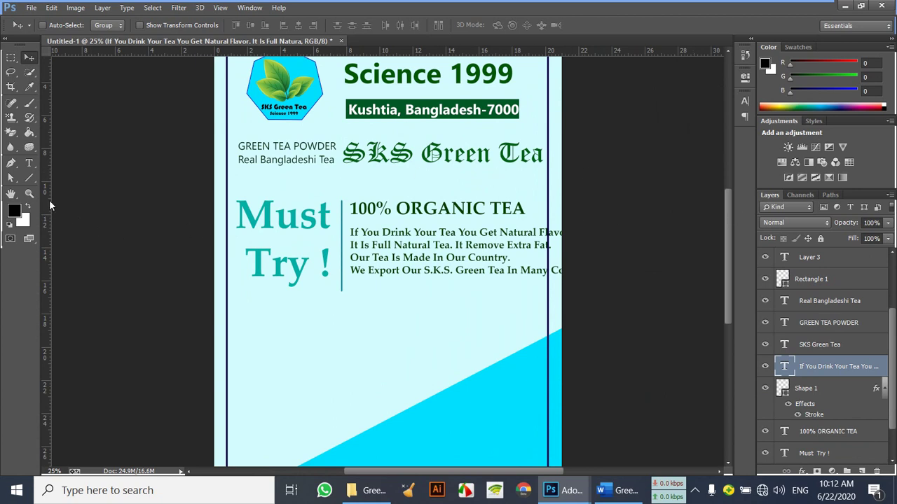
Rewrap the body paragraph's line breaks so it ends 'Tea In Many Country.'
left_click(28, 163)
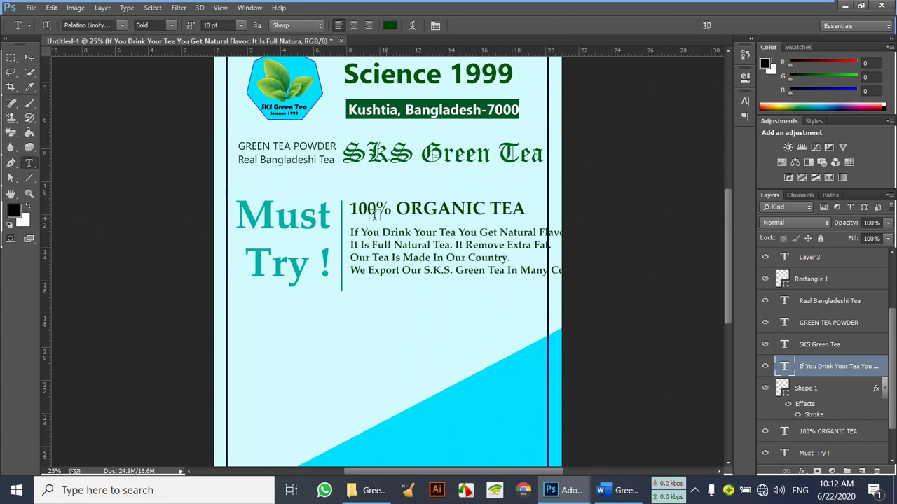
left_click(536, 232)
key("Return")
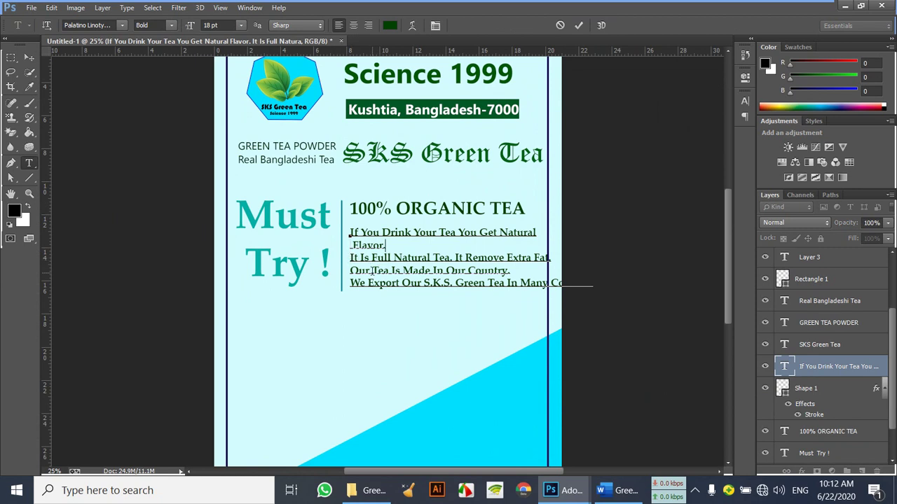
key("Delete")
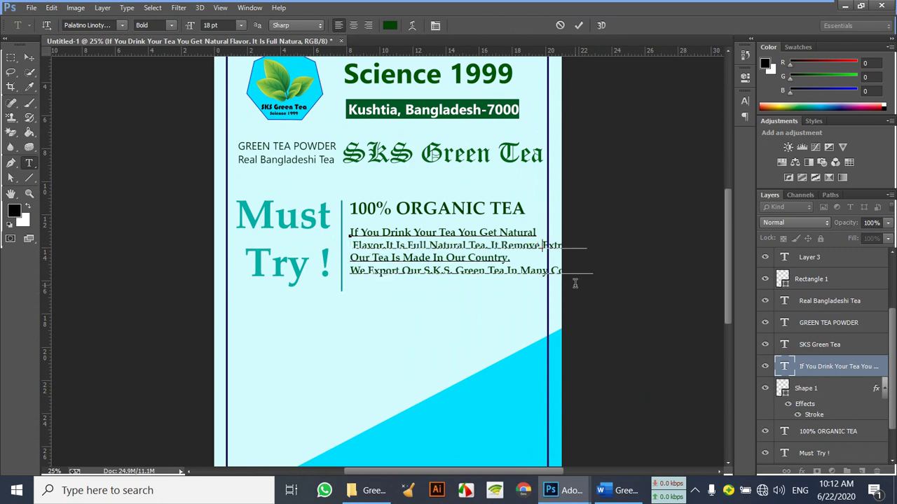
key("Return")
left_click(351, 271)
key("Delete")
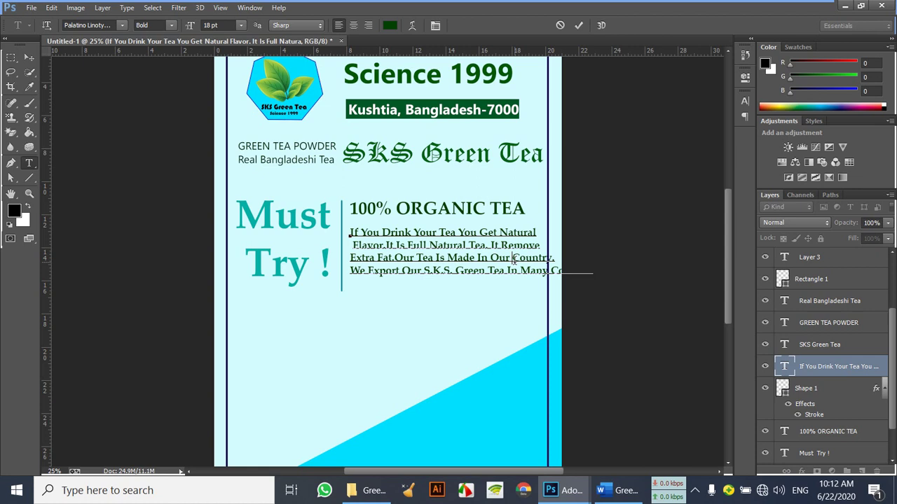
key("Return")
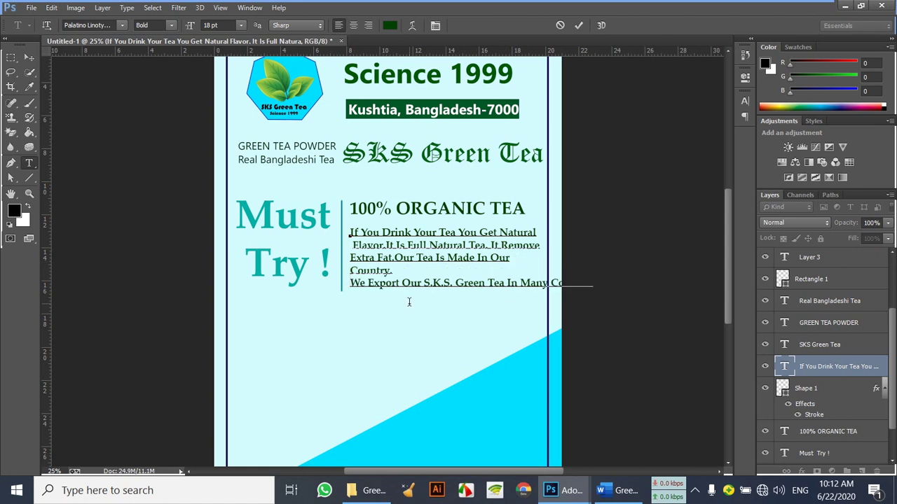
key("BackSpace")
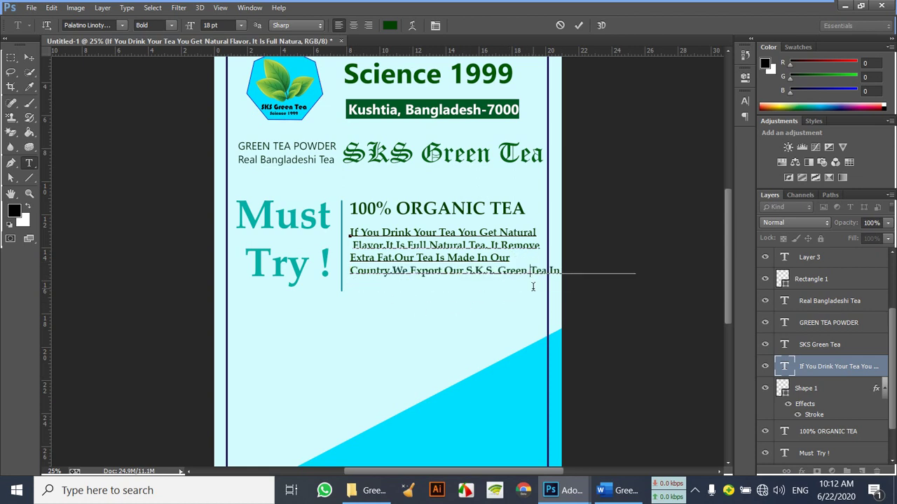
key("Return")
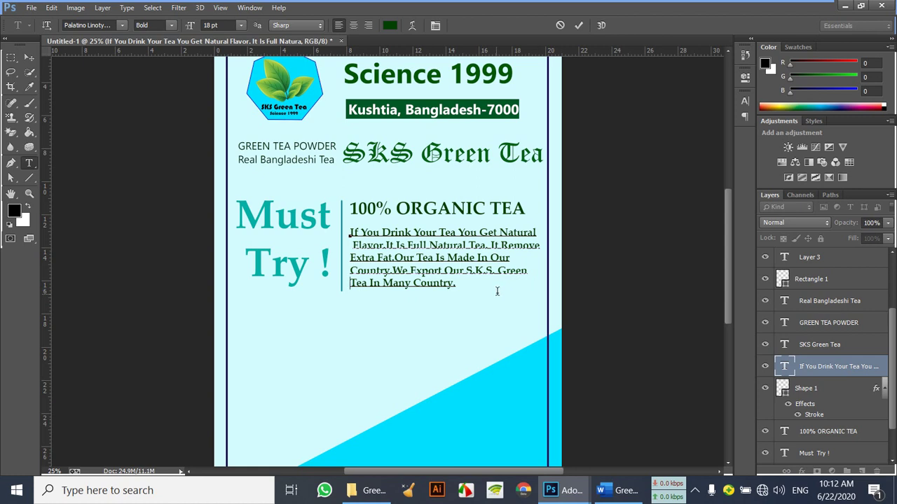
Reopen the paragraph once more and commit the five-line layout
left_click(29, 57)
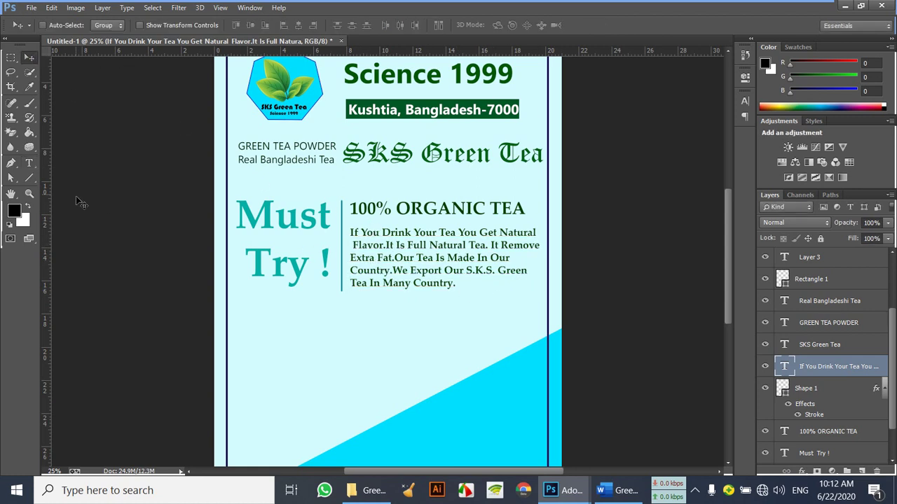
left_click(29, 163)
left_click(352, 243)
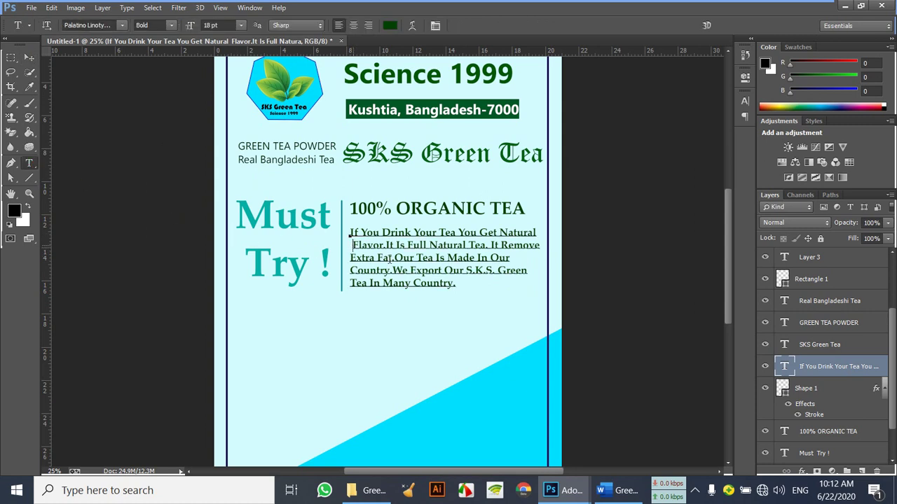
left_click(28, 57)
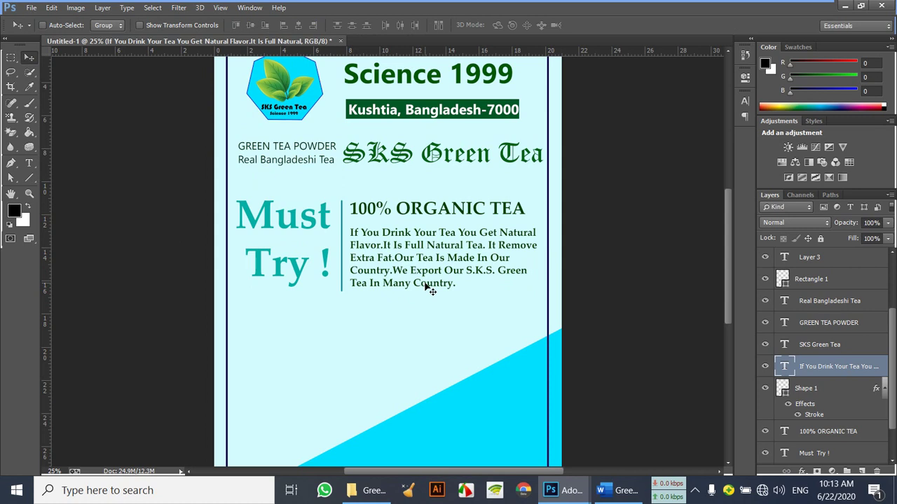
Float the flyer window and open the green-tea png image
scroll(427, 306, "down", 2)
scroll(427, 306, "up", 3)
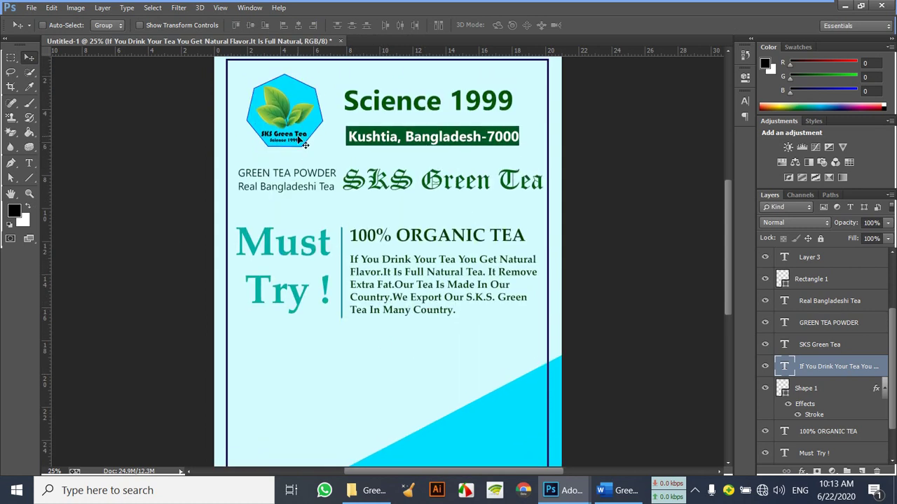
scroll(371, 178, "down", 1)
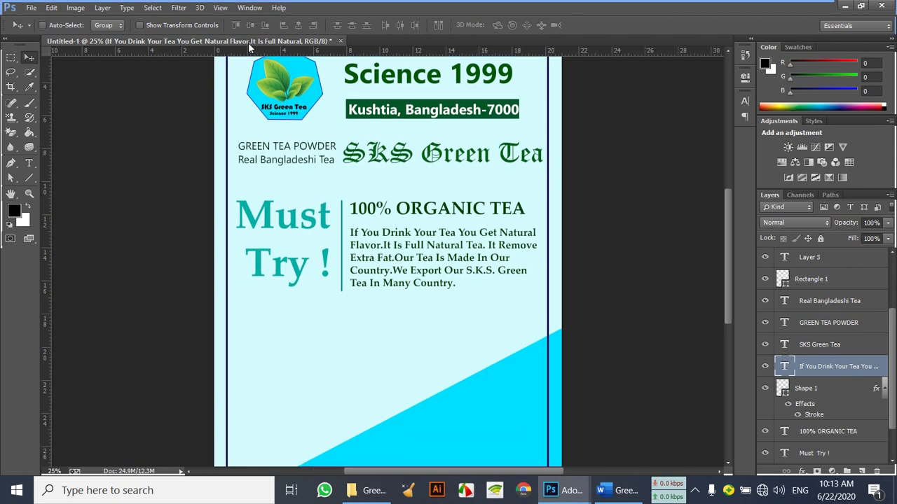
left_click_drag(248, 42, 243, 80)
double_click(590, 165)
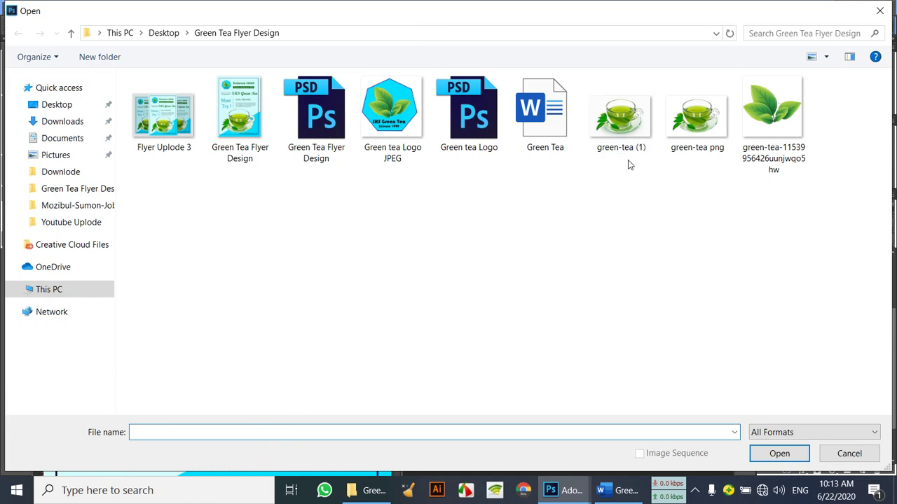
double_click(699, 158)
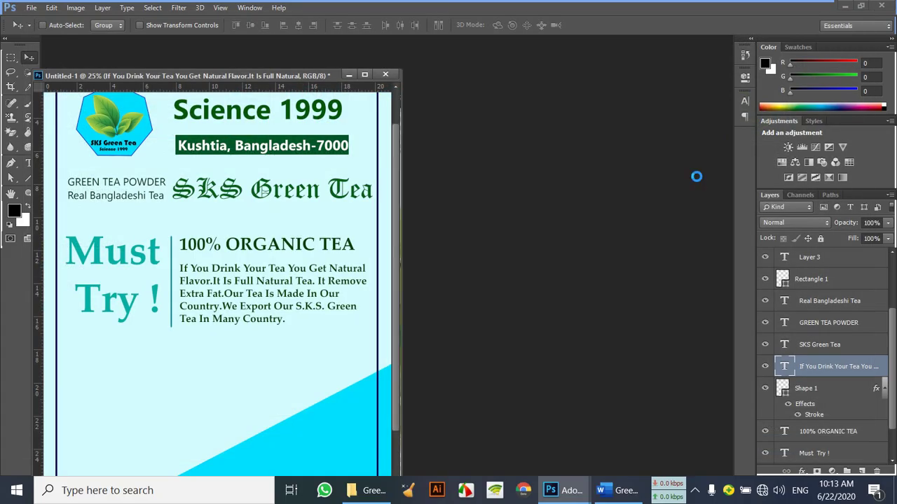
Drag the tea cup image onto the flyer below the paragraph and close its window
left_click(444, 123)
left_click_drag(445, 122, 324, 379)
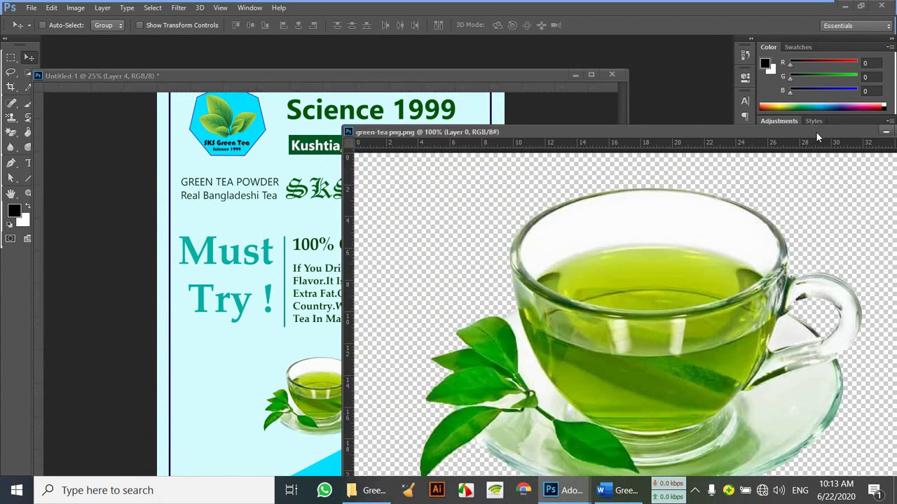
left_click_drag(816, 133, 487, 129)
left_click(594, 132)
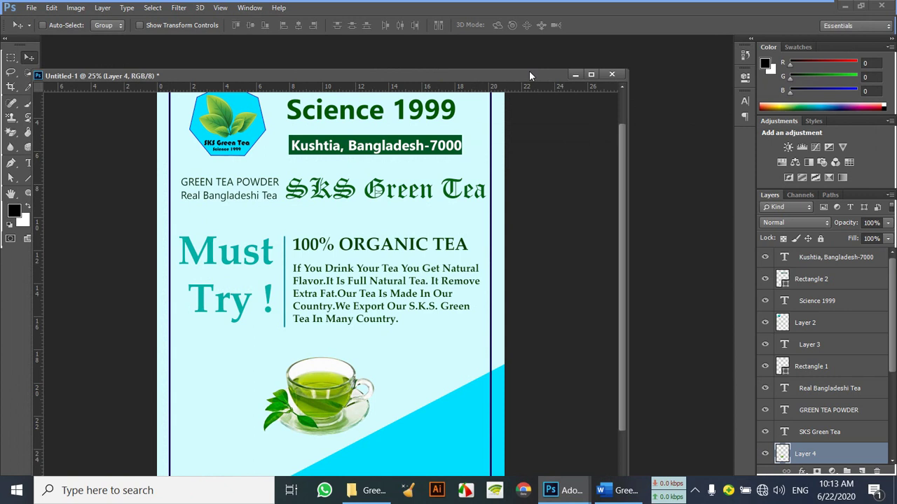
Scale the tea cup to about 221%, nudge it into the lower flyer, and apply
scroll(481, 200, "up", 1)
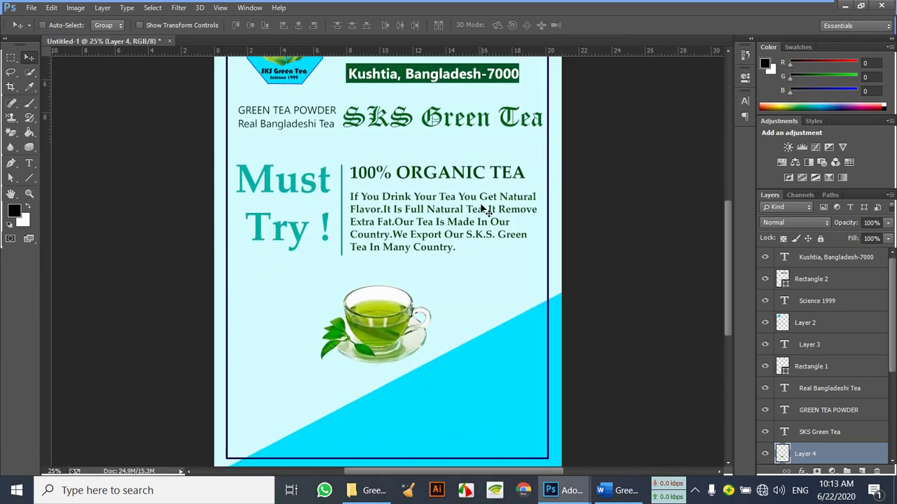
key("ctrl+minus")
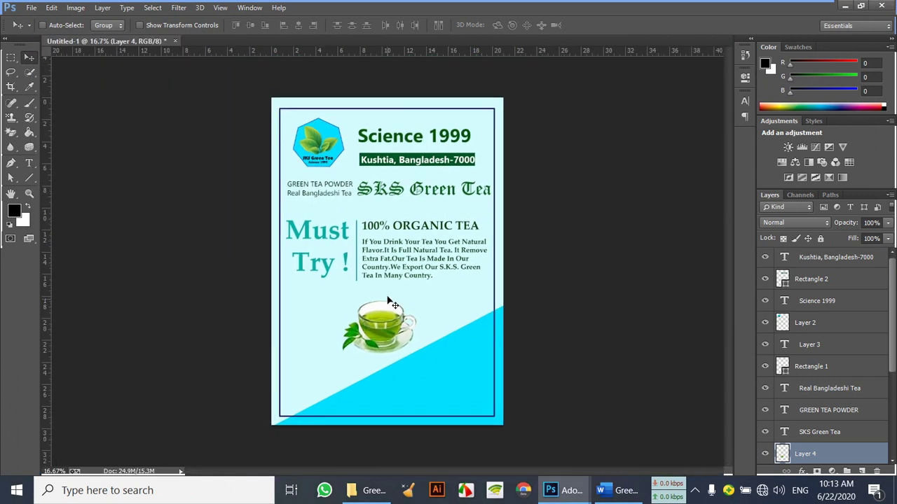
key("ctrl+t")
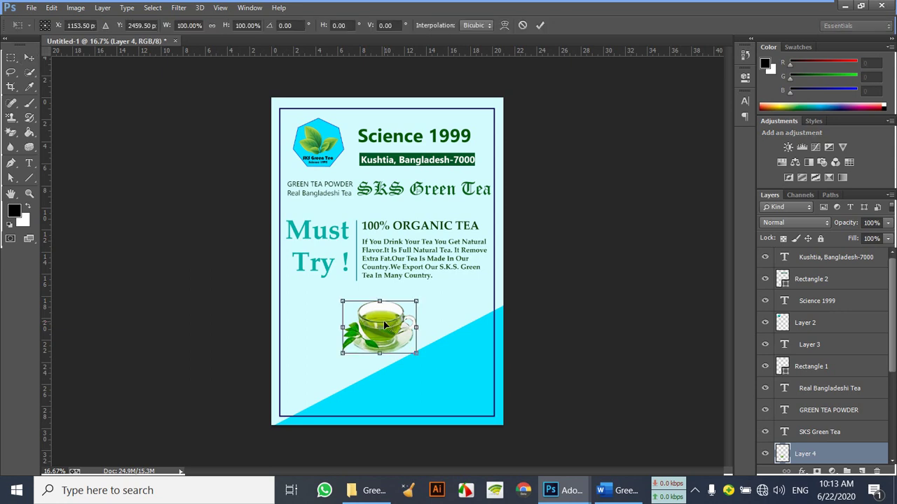
left_click_drag(414, 353, 472, 394)
left_click_drag(343, 302, 312, 281)
mouse_move(409, 330)
left_mouse_down()
mouse_move(399, 331)
mouse_move(406, 339)
left_mouse_up()
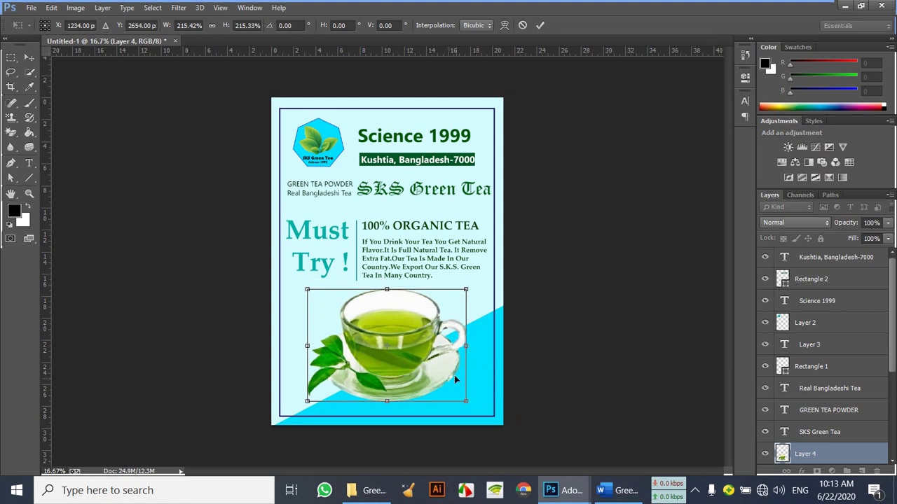
left_click_drag(465, 400, 470, 404)
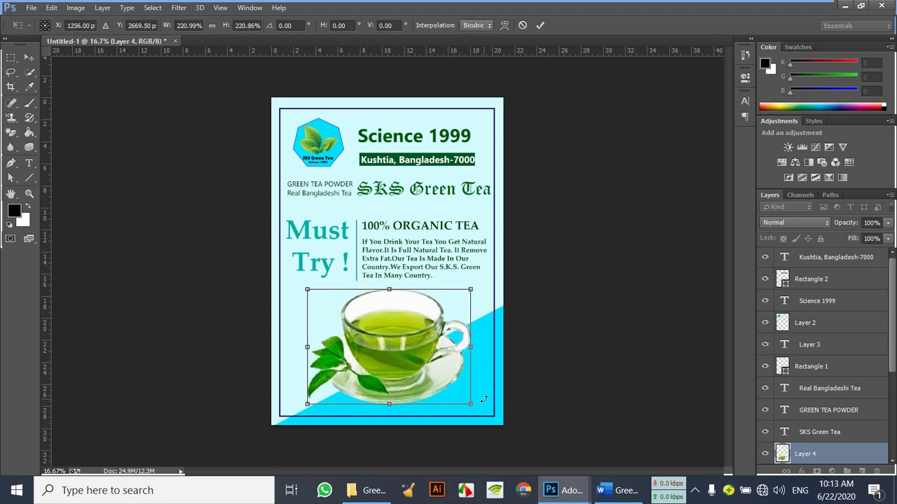
key("Right")
key("Right")
key("Right")
key("Right")
key("Right")
key("Right")
key("Right")
key("Right")
key("Right")
key("Right")
key("Right")
key("Right")
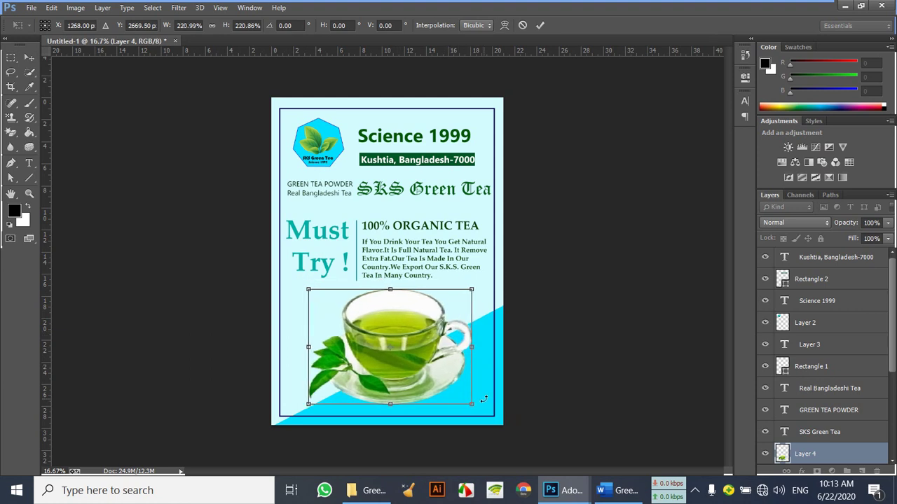
key("shift+Up")
key("shift+Up")
key("shift+Up")
key("Left")
key("Left")
key("Left")
key("Left")
key("Left")
key("Left")
key("Left")
key("Left")
key("Left")
key("Left")
key("Left")
key("Left")
key("Return")
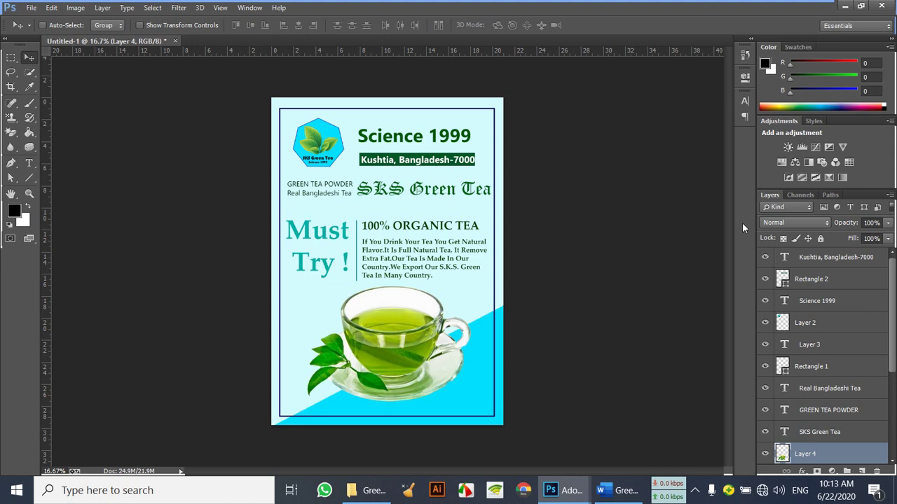
left_click(36, 167)
left_click(373, 411)
left_click(619, 498)
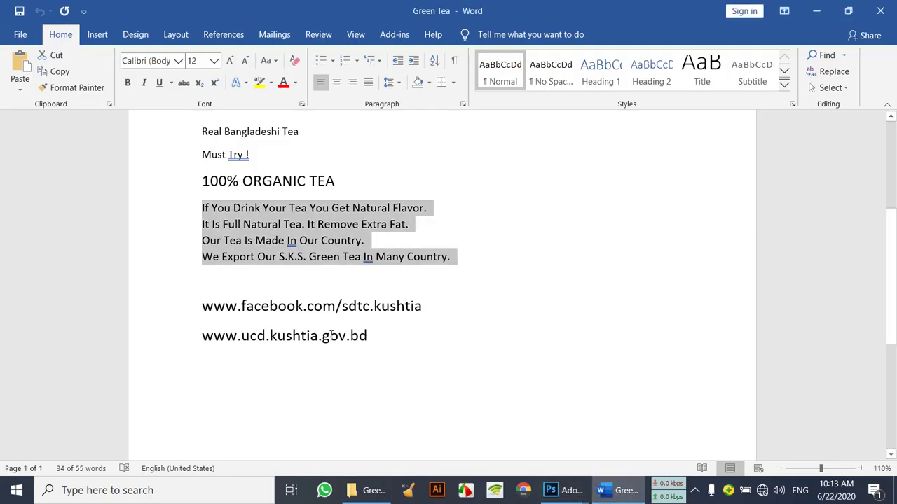
left_click_drag(375, 345, 204, 340)
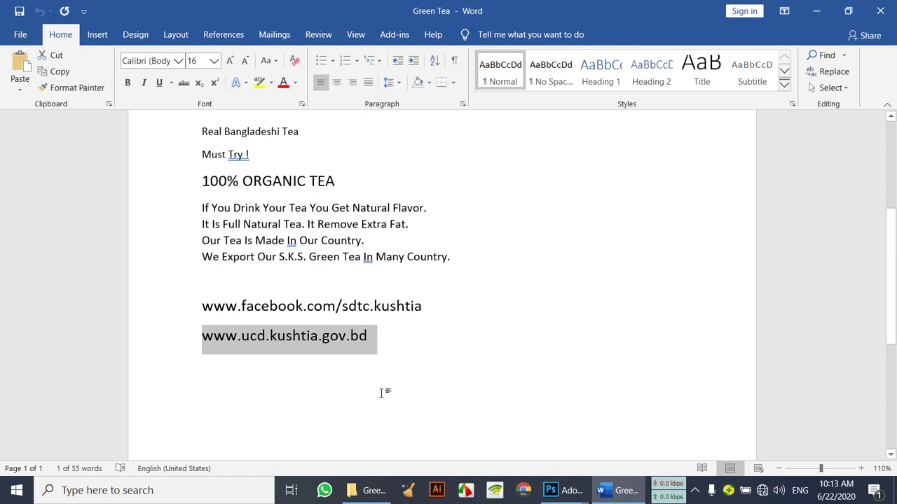
mouse_move(553, 493)
left_click(513, 439)
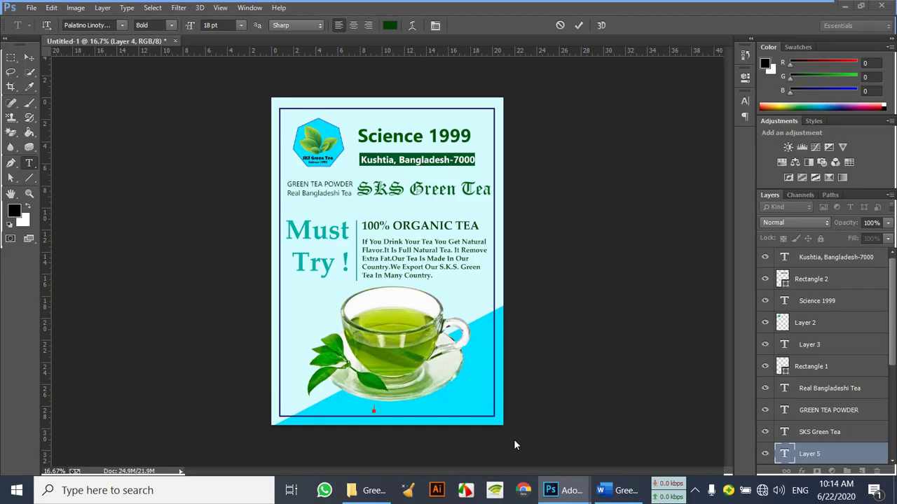
key("ctrl+v")
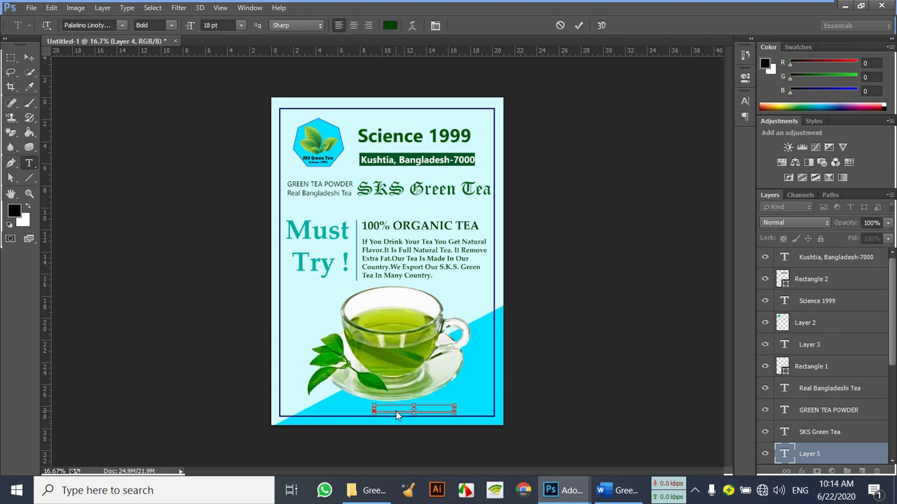
left_click_drag(455, 409, 378, 414)
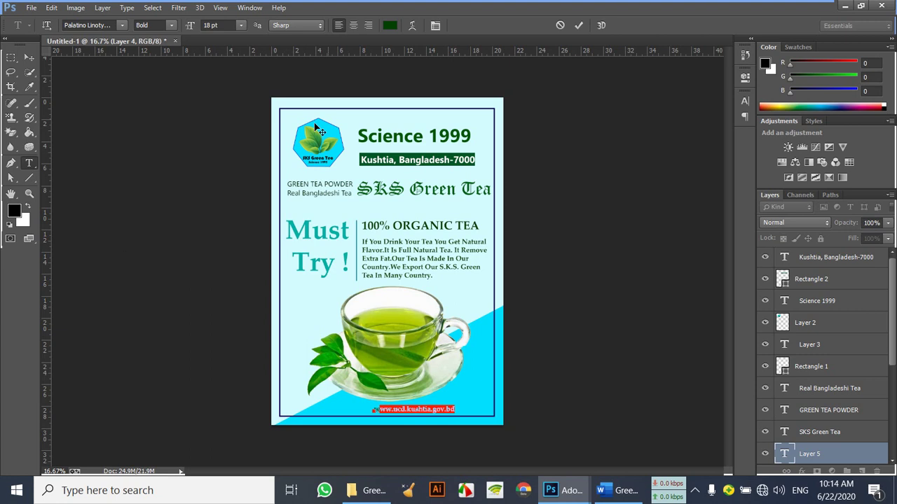
Color the footer text dark navy (010e3d) and move it right near the bottom edge
left_click(389, 25)
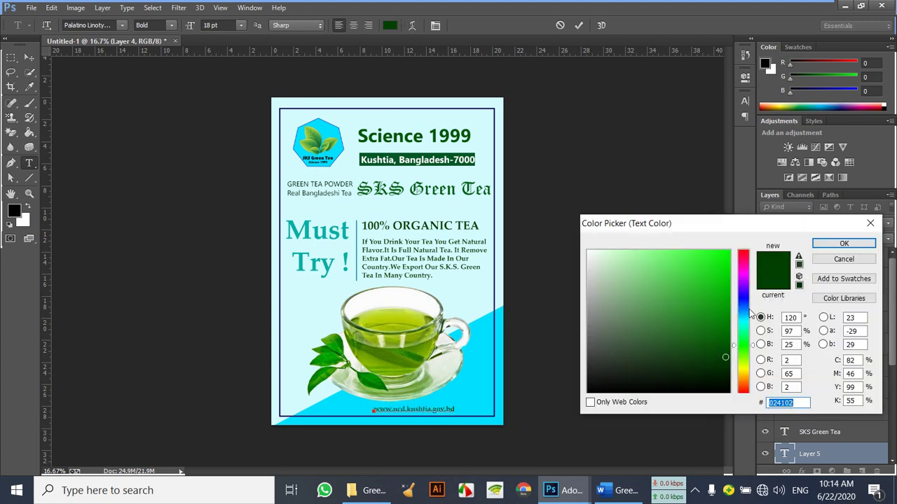
left_click(743, 302)
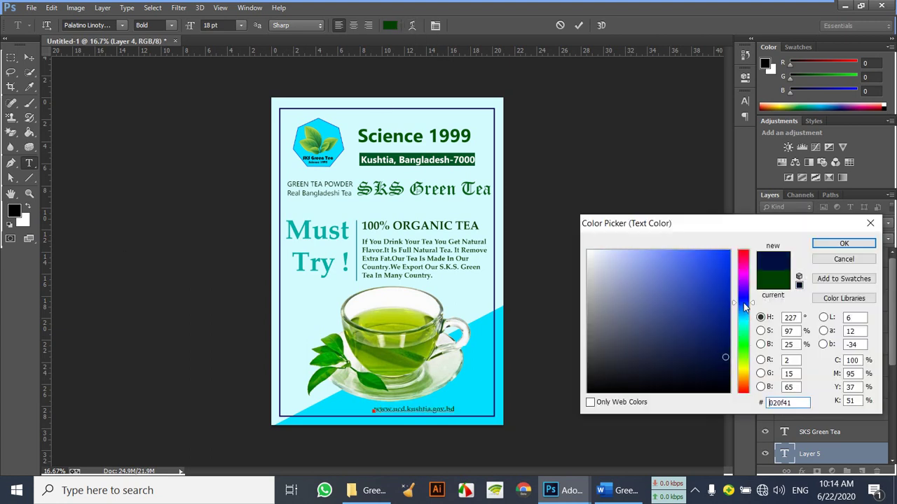
left_click(729, 393)
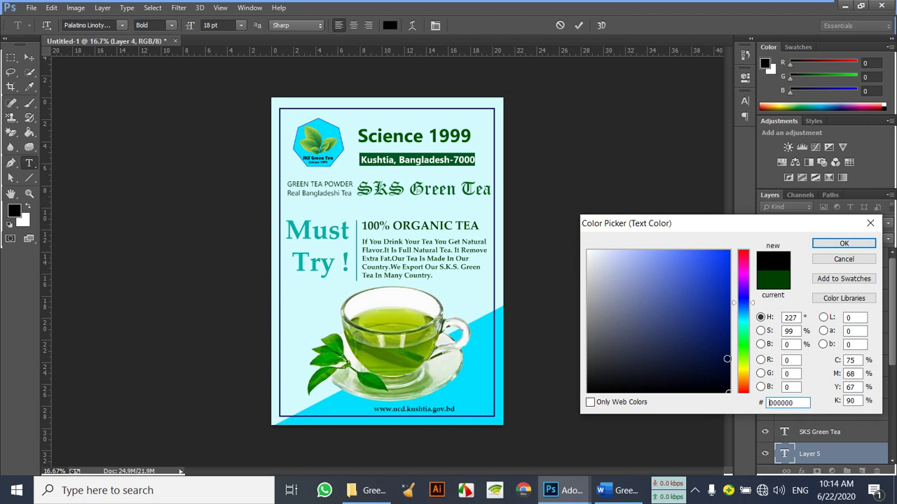
left_click(726, 359)
left_click(843, 243)
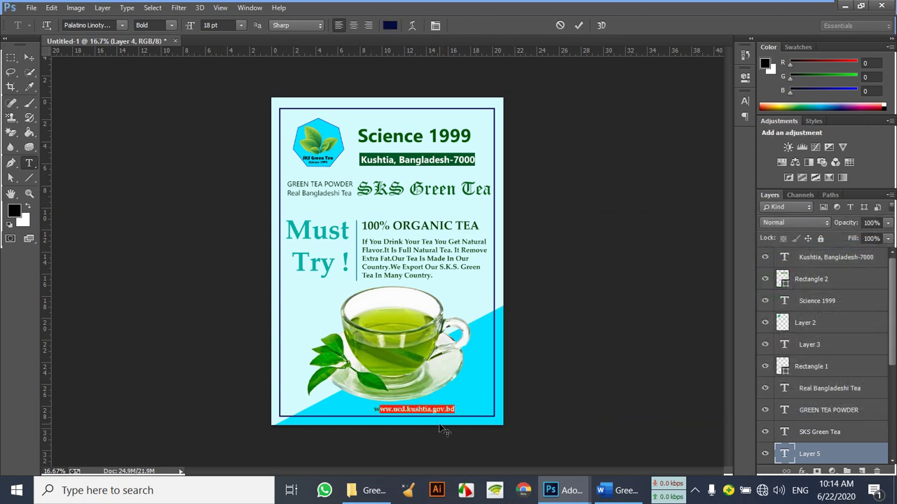
left_click(30, 59)
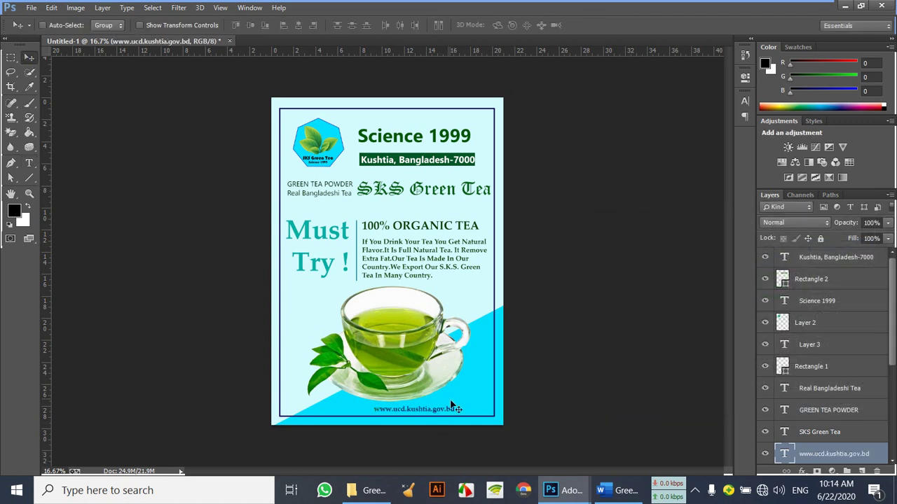
left_click_drag(444, 410, 481, 406)
Nudge the footer down just above the bottom border, zooming in to check it
key("shift+Down")
key("shift+Down")
key("shift+Down")
key("shift+Down")
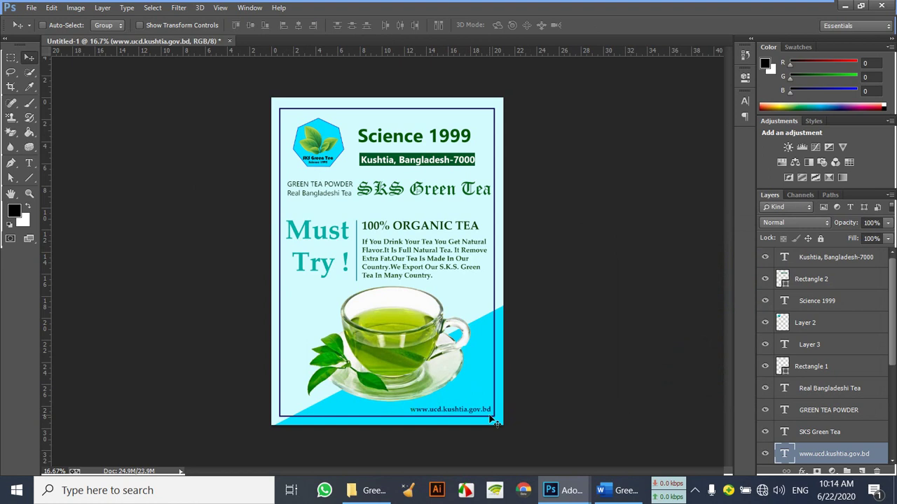
key("ctrl+plus")
scroll(503, 358, "down", 2)
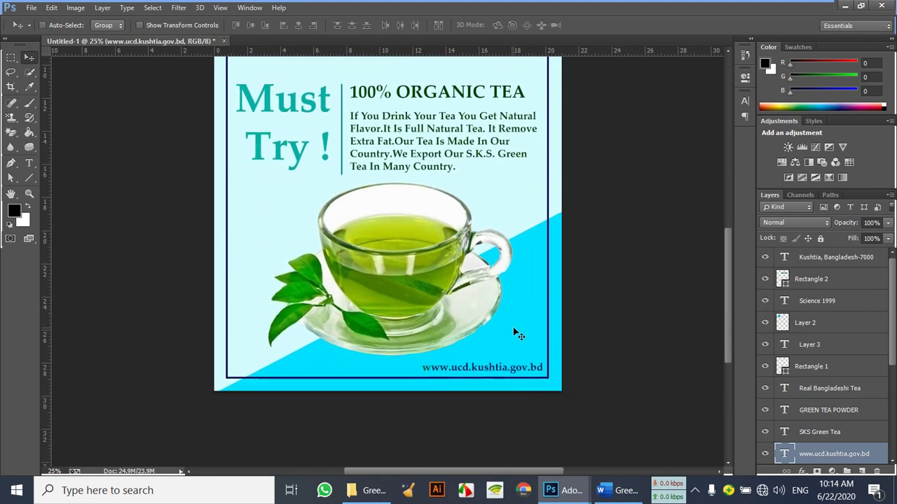
scroll(511, 336, "up", 1)
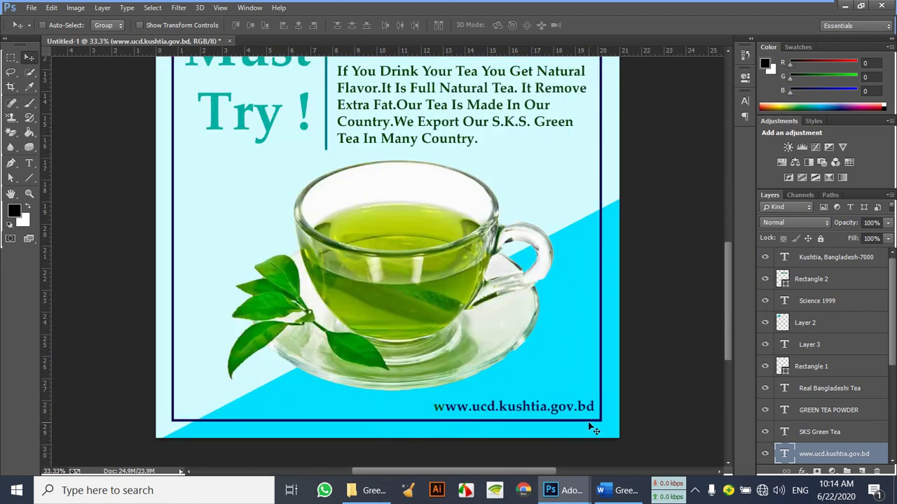
scroll(555, 256, "up", 3)
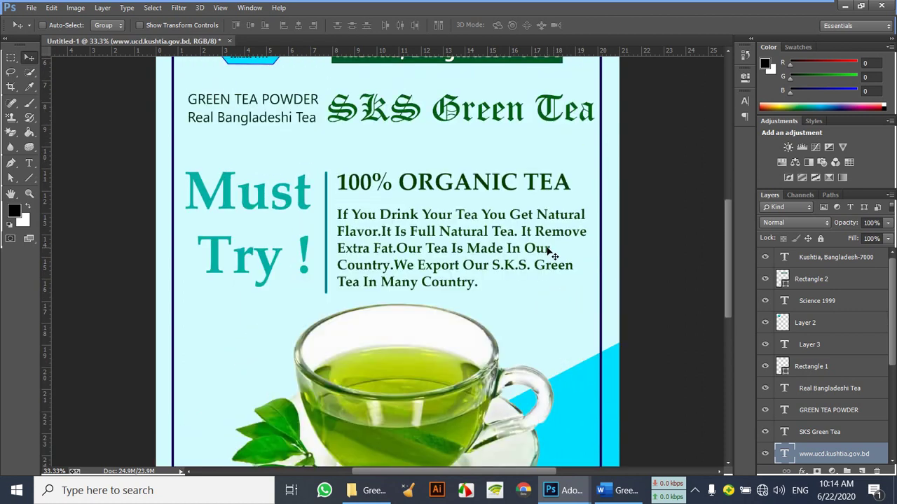
scroll(554, 257, "up", 3)
scroll(543, 252, "down", 4)
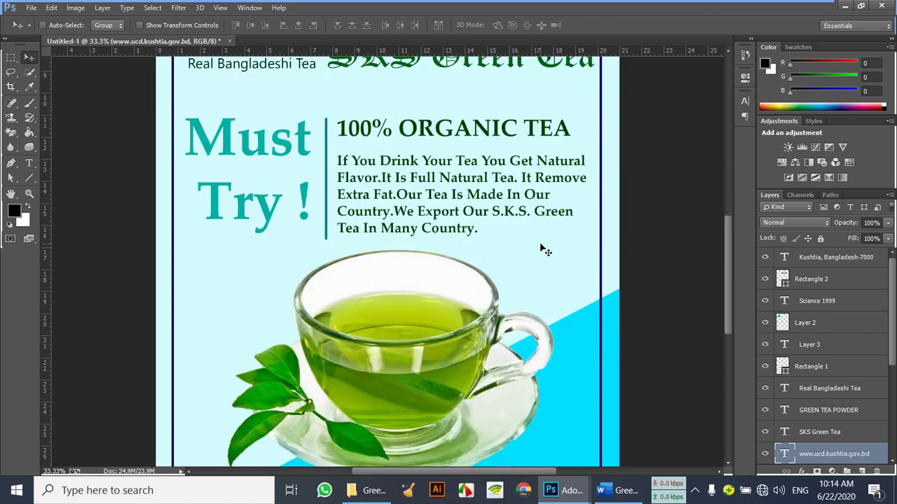
scroll(540, 248, "down", 3)
key("ctrl+minus")
key("ctrl+minus")
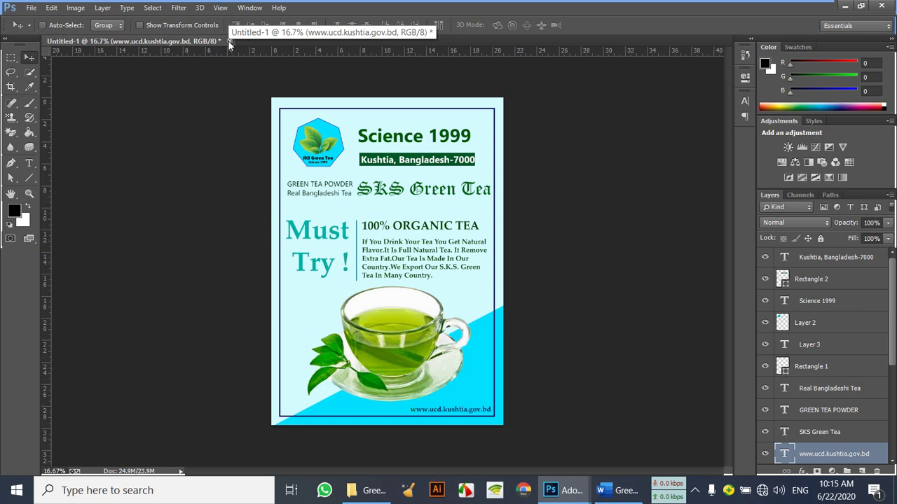
Save the flyer as JPEG '33333' in Green Tea Flyer Design, then close it without saving
left_click(31, 8)
left_click(65, 179)
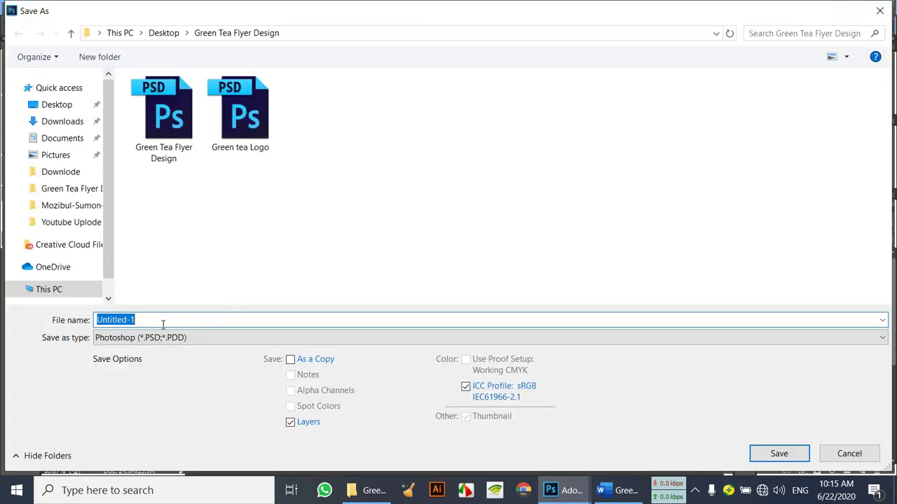
type("333")
left_click(150, 338)
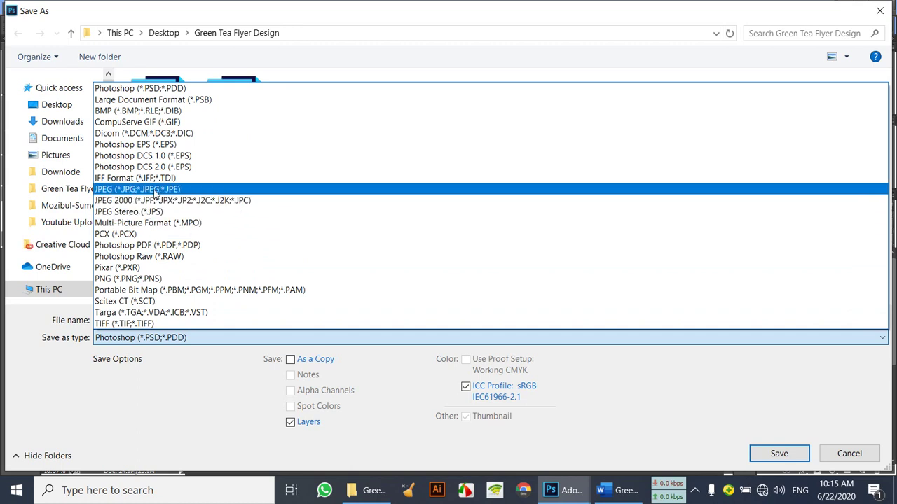
left_click(156, 190)
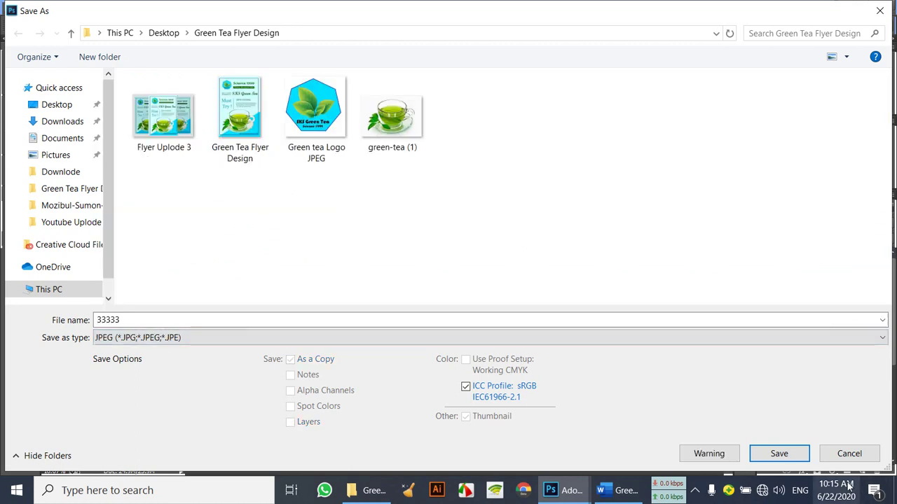
left_click(790, 455)
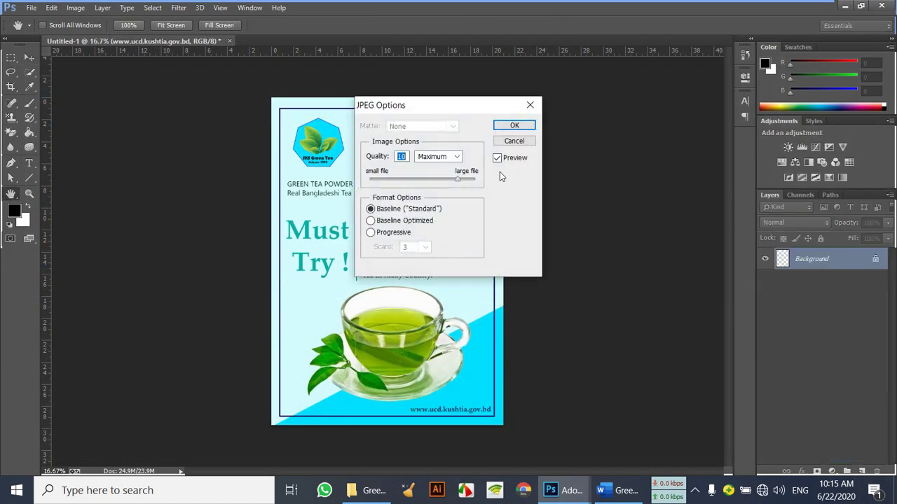
left_click(513, 126)
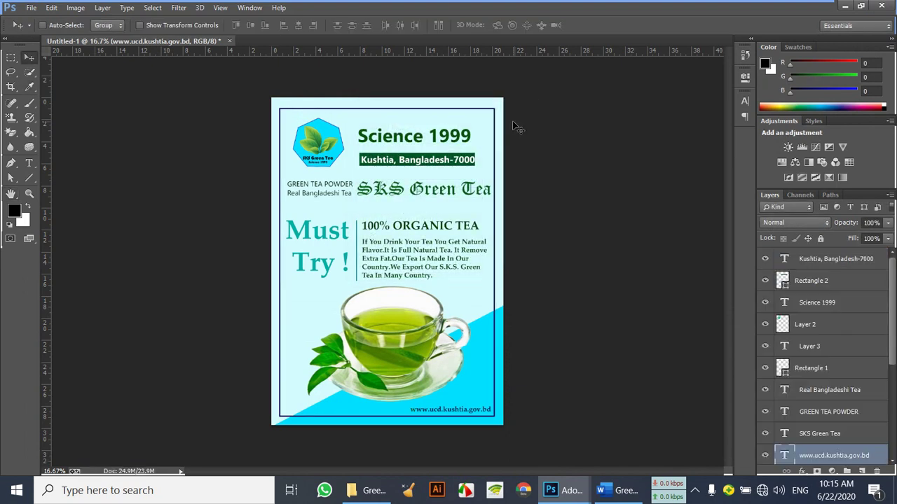
left_click(230, 42)
left_click(457, 190)
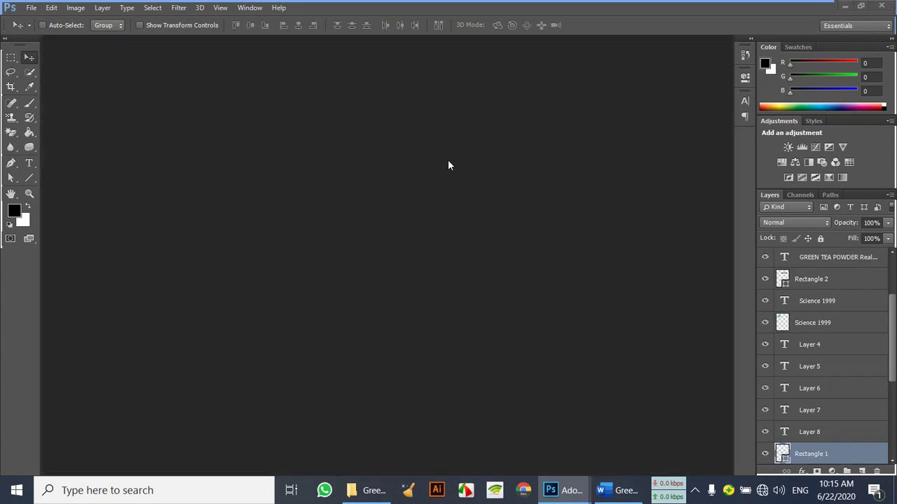
Create a new blank document from the International Paper A4 preset
double_click(448, 166)
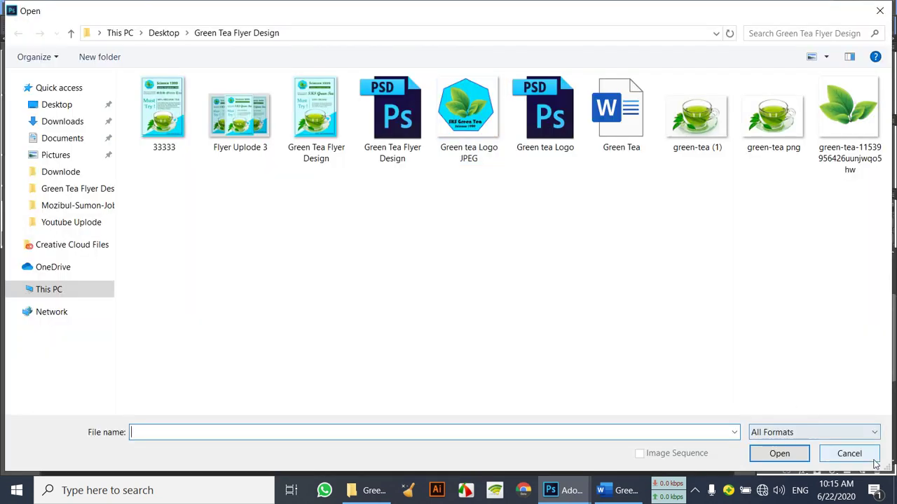
left_click(874, 458)
left_click(32, 8)
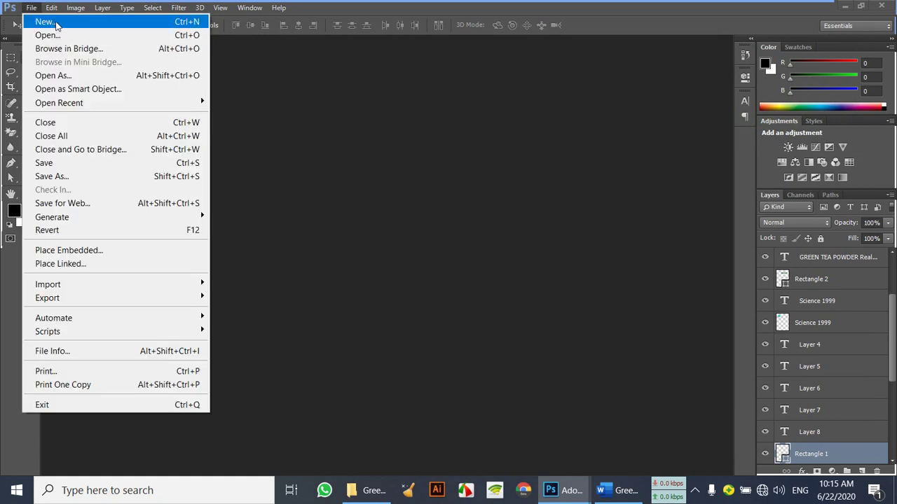
left_click(40, 20)
left_click(410, 140)
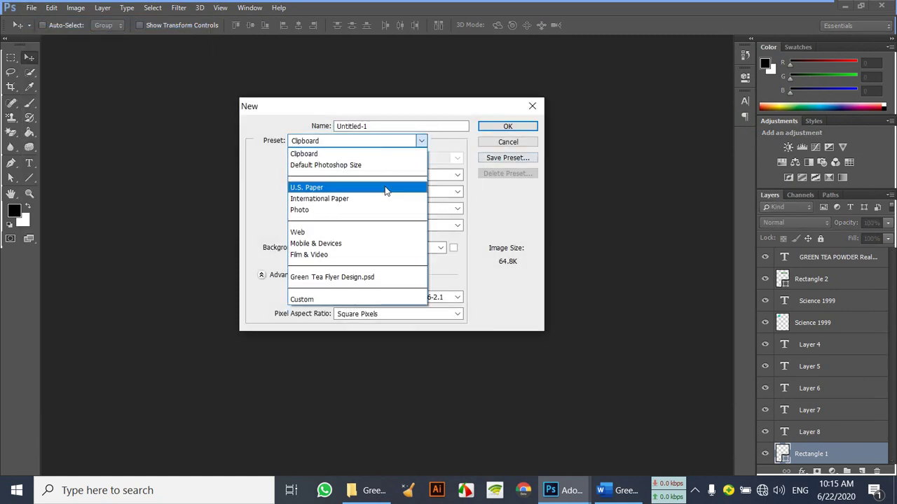
left_click(386, 194)
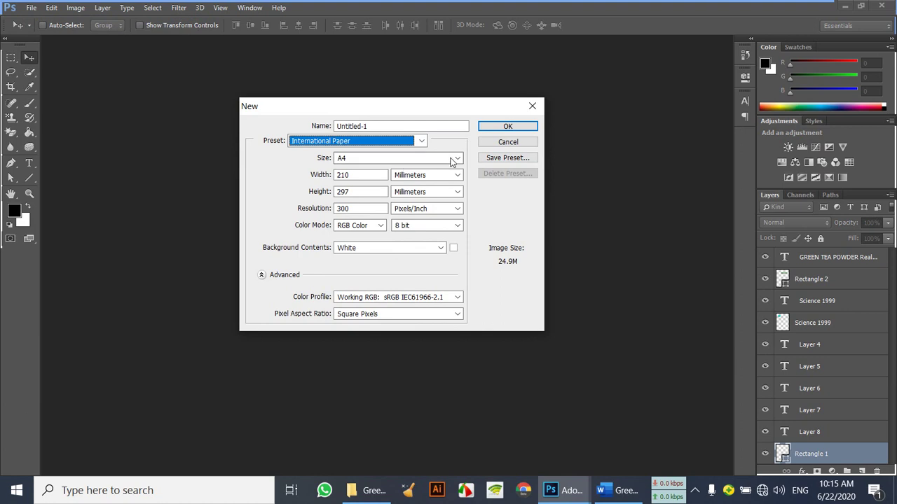
left_click(516, 129)
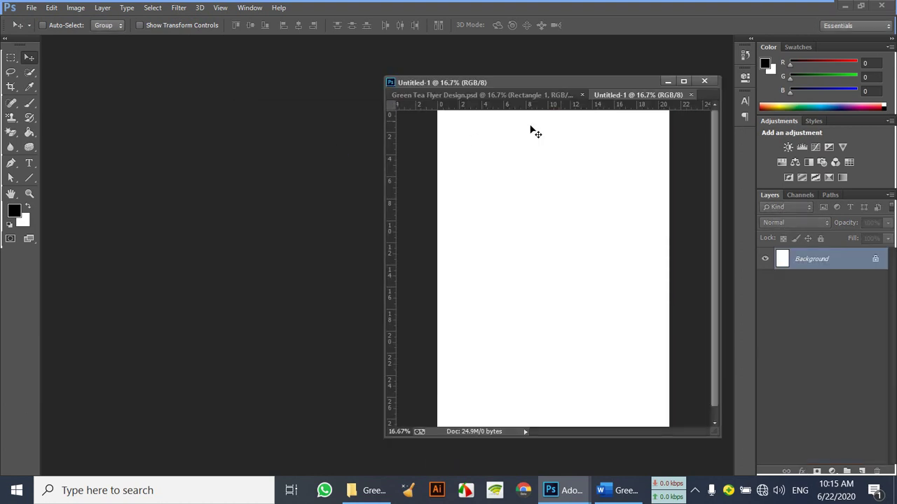
Close the Green Tea Flyer Design document without saving
left_click(510, 96)
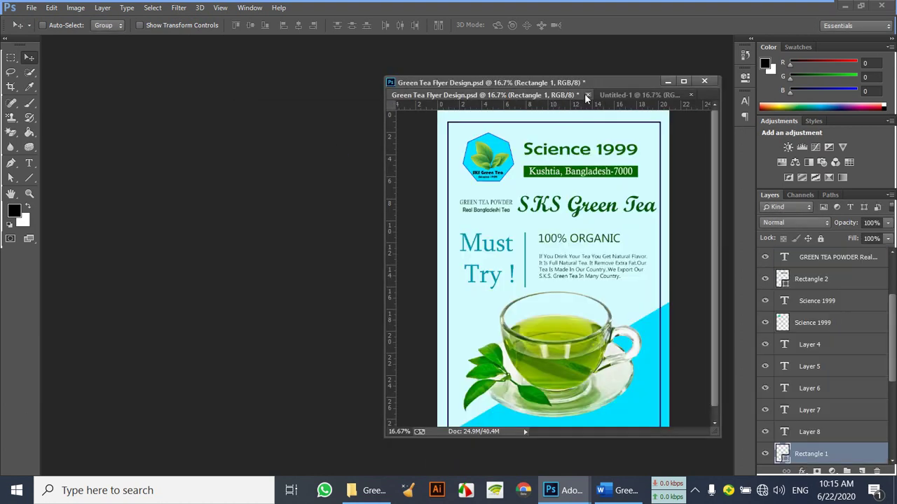
left_click(587, 94)
left_click(450, 190)
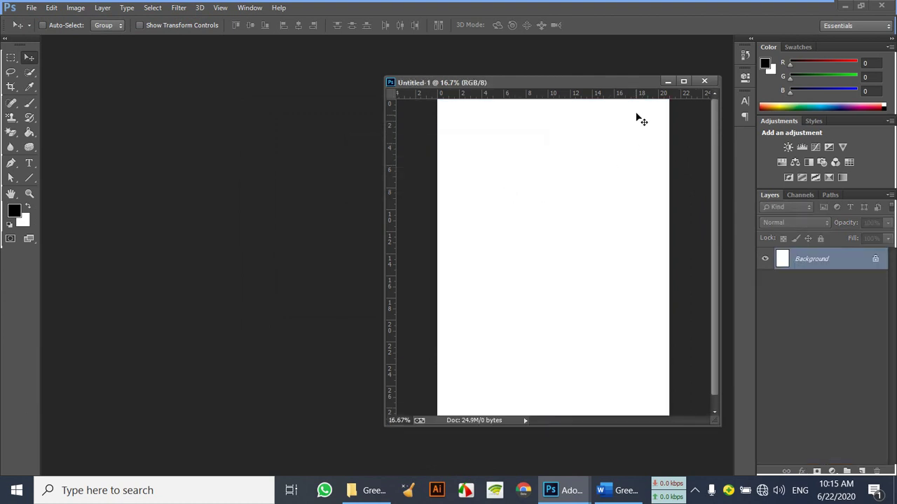
Rotate the blank canvas 90° clockwise to landscape
left_click_drag(649, 83, 475, 46)
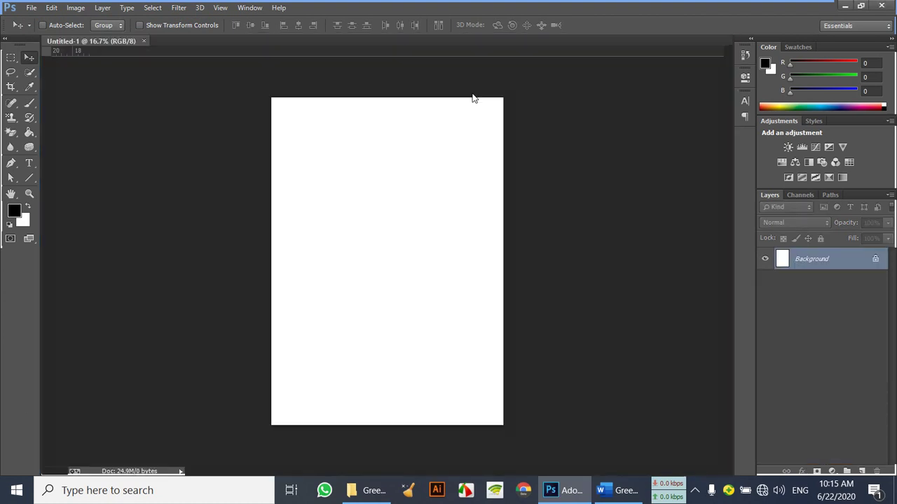
left_click(76, 7)
mouse_move(117, 135)
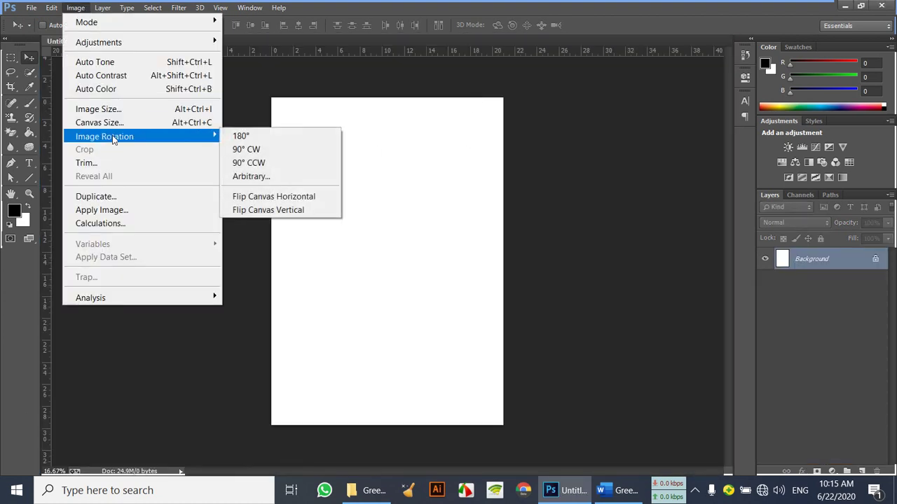
left_click(289, 149)
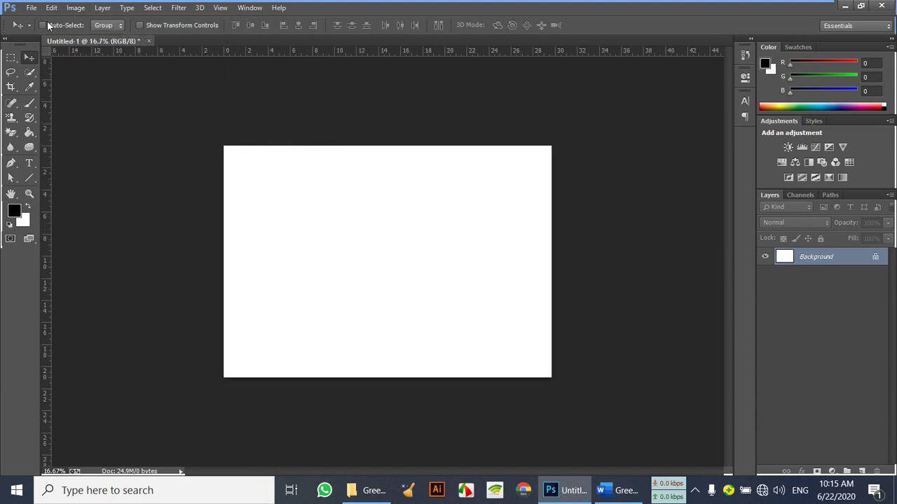
left_click_drag(119, 42, 120, 54)
key("ctrl+o")
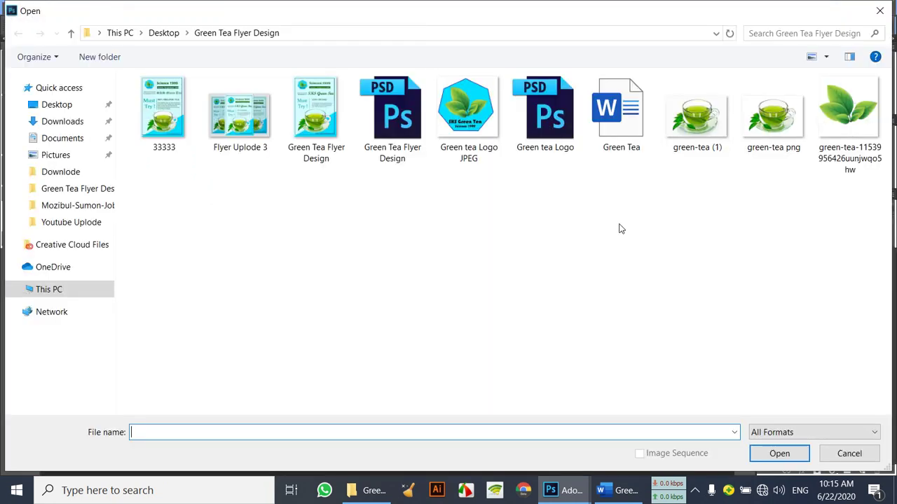
Open 33333.jpg from Green Tea Flyer Design beside the blank Untitled-1 canvas
double_click(256, 140)
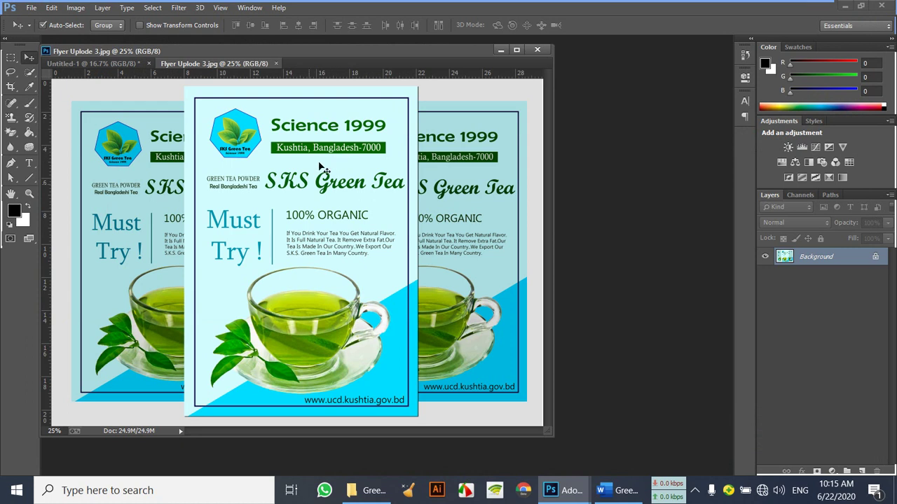
left_click(538, 52)
left_click(537, 52)
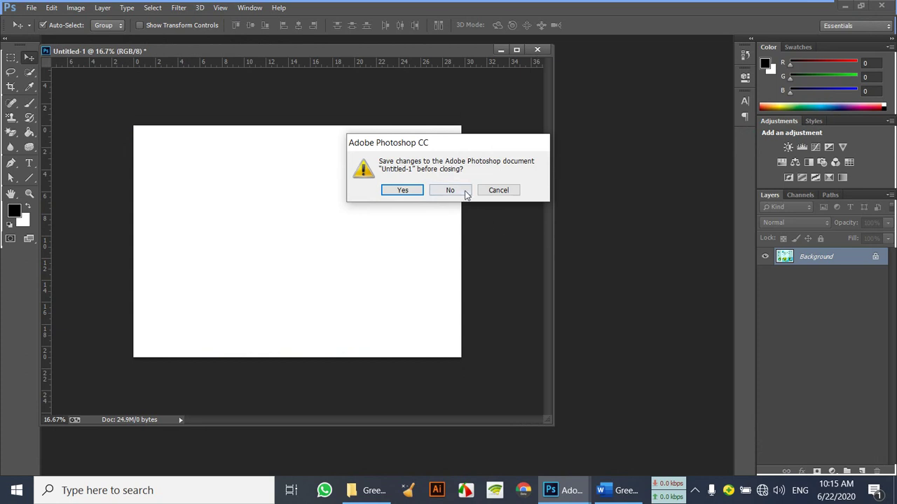
left_click(506, 195)
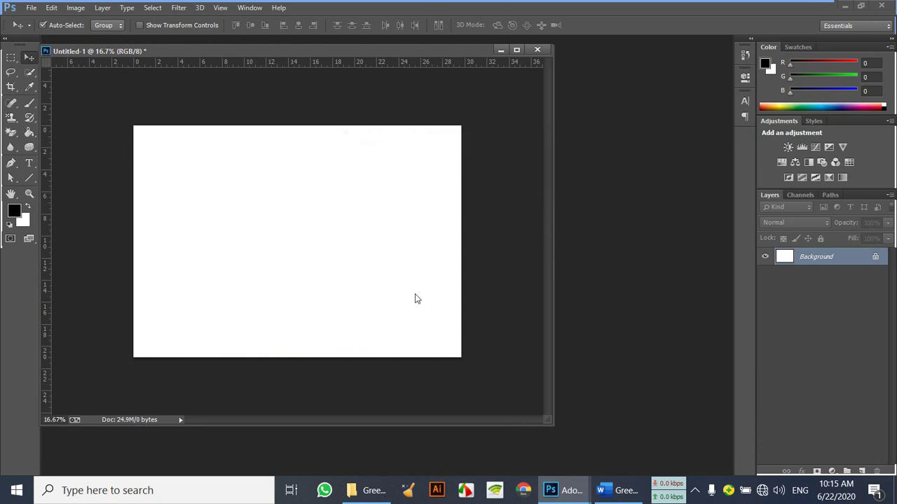
key("ctrl+o")
double_click(164, 112)
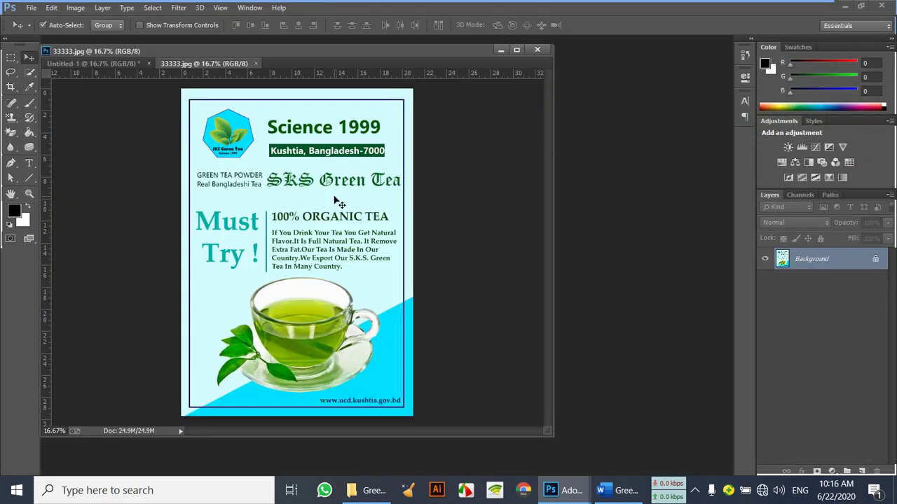
Copy the 33333 flyer into the Untitled-1 canvas and close the original image
left_click(224, 64)
left_click_drag(224, 63, 238, 111)
left_click(157, 206)
left_click_drag(157, 204, 282, 212)
left_click(631, 168)
key("ctrl+w")
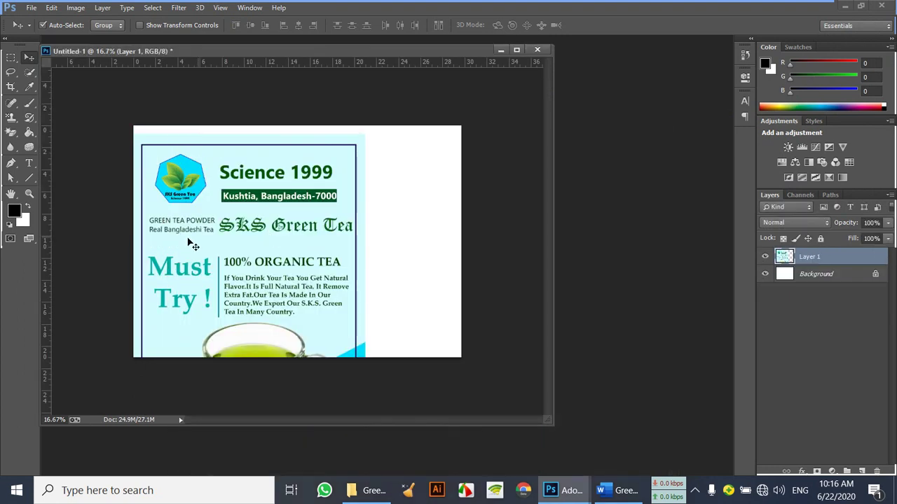
left_click_drag(193, 244, 242, 231)
left_click_drag(364, 55, 373, 40)
Scale the flyer to about 54%, place it left, and duplicate it to the right
key("ctrl+y")
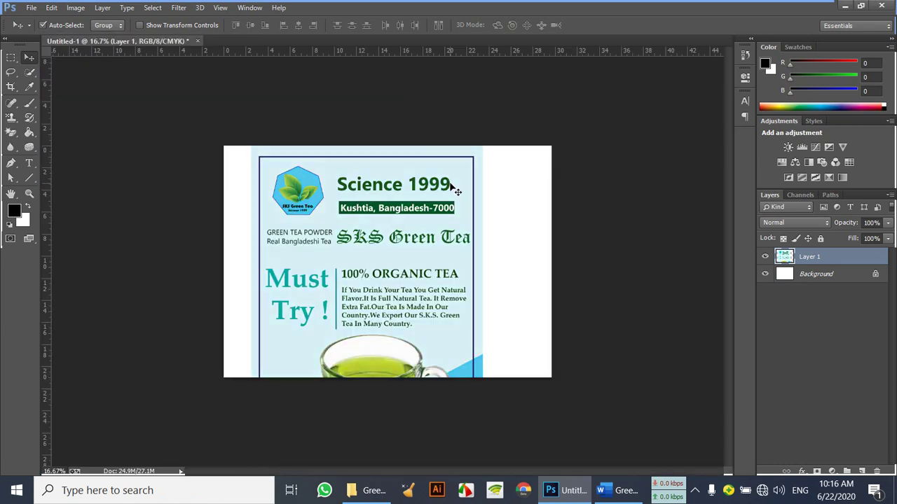
key("ctrl+t")
key("ctrl+y")
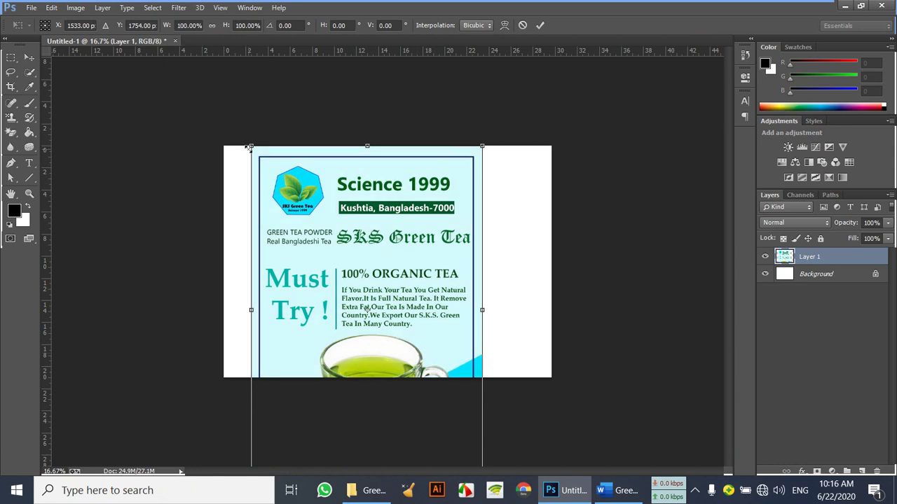
left_click_drag(250, 147, 360, 300)
left_click_drag(446, 335, 325, 209)
double_click(322, 210)
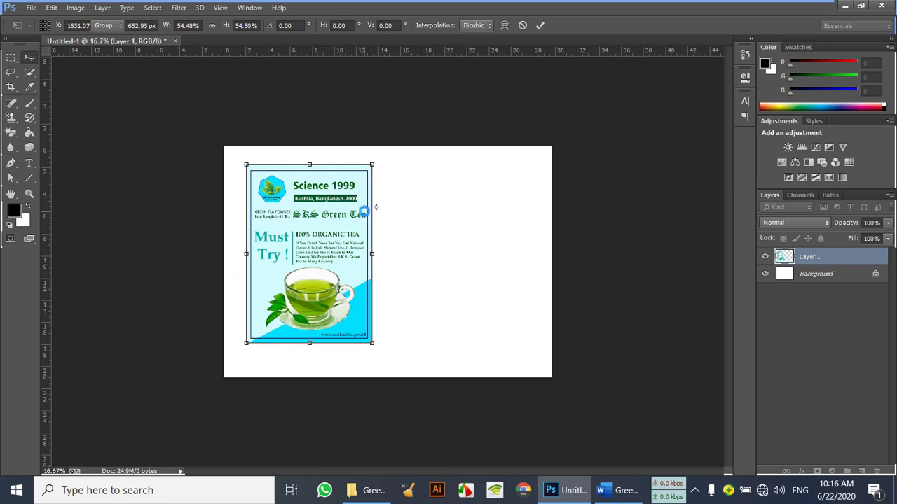
left_click_drag(346, 206, 511, 210, "alt")
Add a third flyer copy and arrange the left, right and middle posters
left_click(512, 214, "alt")
scroll(510, 215, "up", 1)
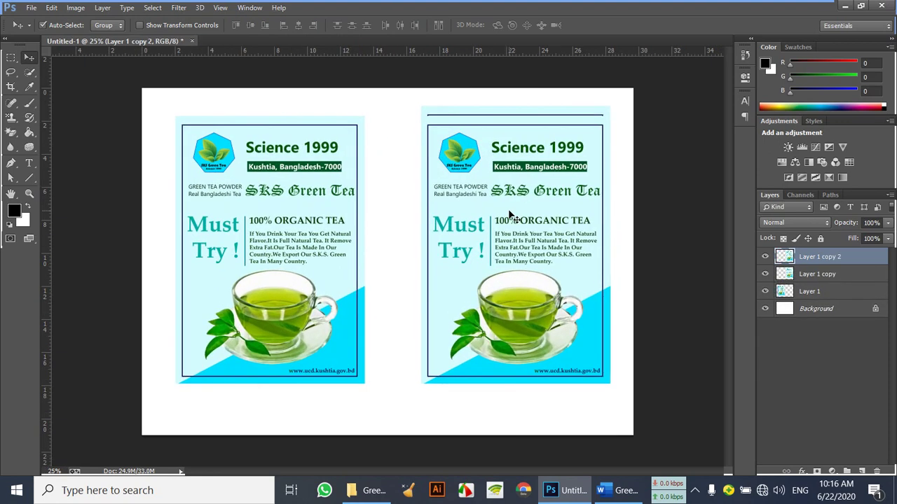
left_click(269, 220)
left_click_drag(258, 221, 247, 216)
left_click(563, 247)
mouse_move(562, 246)
left_mouse_down()
mouse_move(451, 260)
mouse_move(426, 245)
mouse_move(559, 250)
left_mouse_up()
left_click(414, 247)
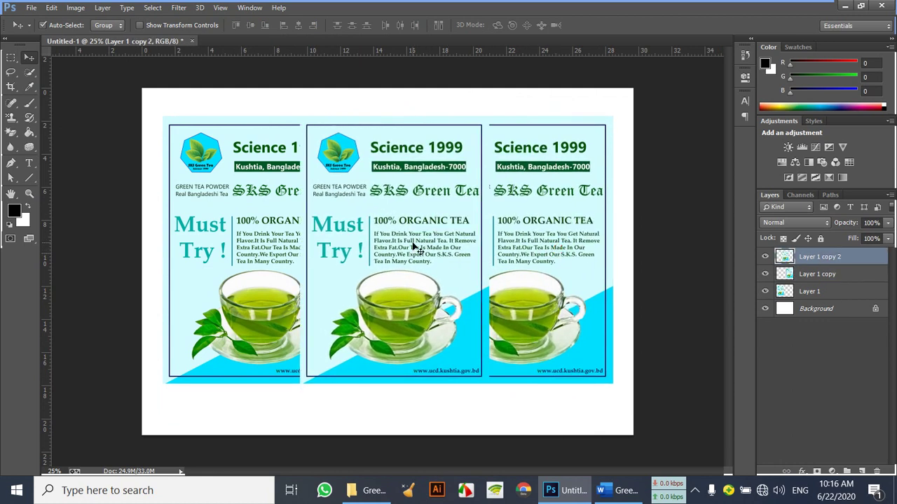
left_click_drag(413, 247, 409, 247)
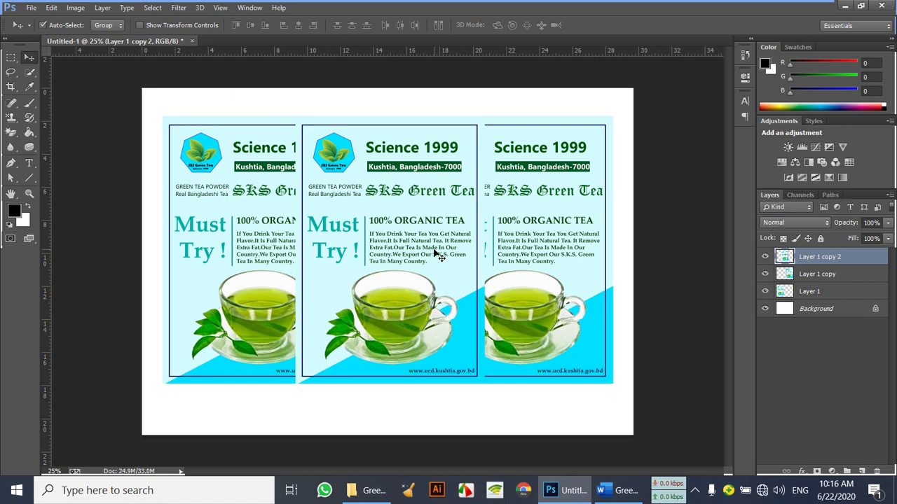
Enlarge the middle flyer to about 112% and select the Background layer
key("ctrl+t")
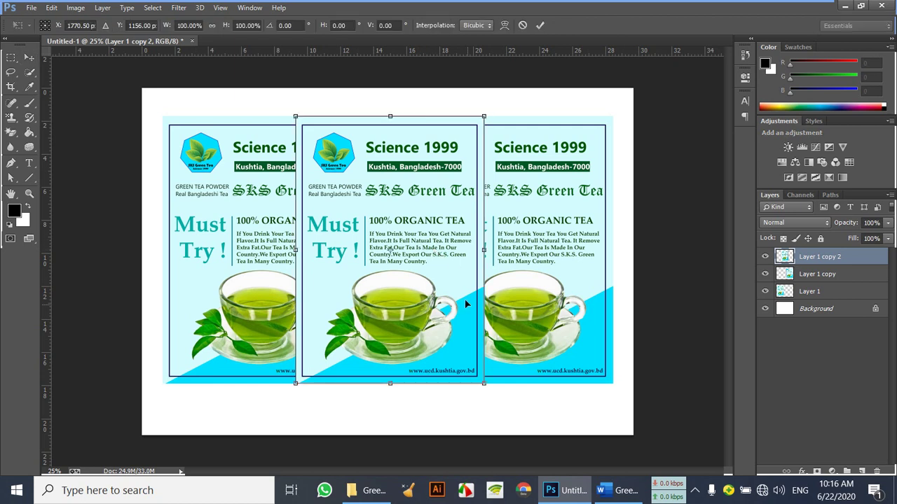
left_click_drag(486, 384, 499, 401)
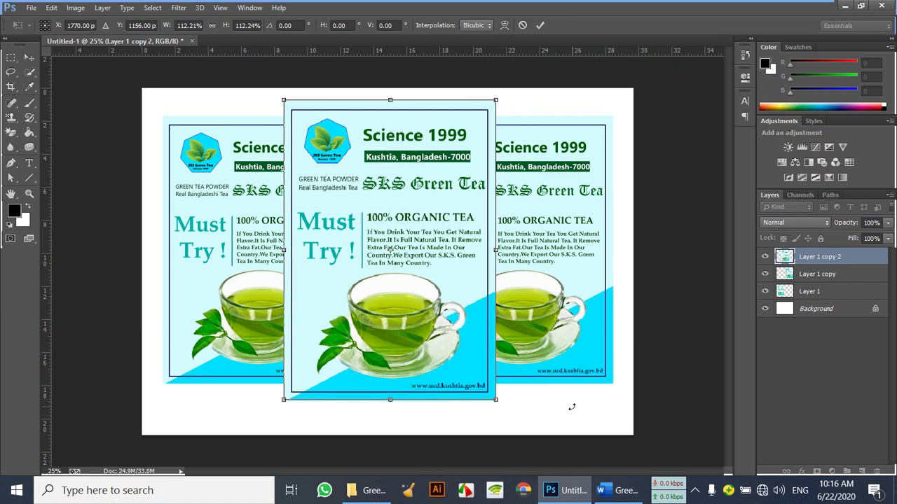
key("Return")
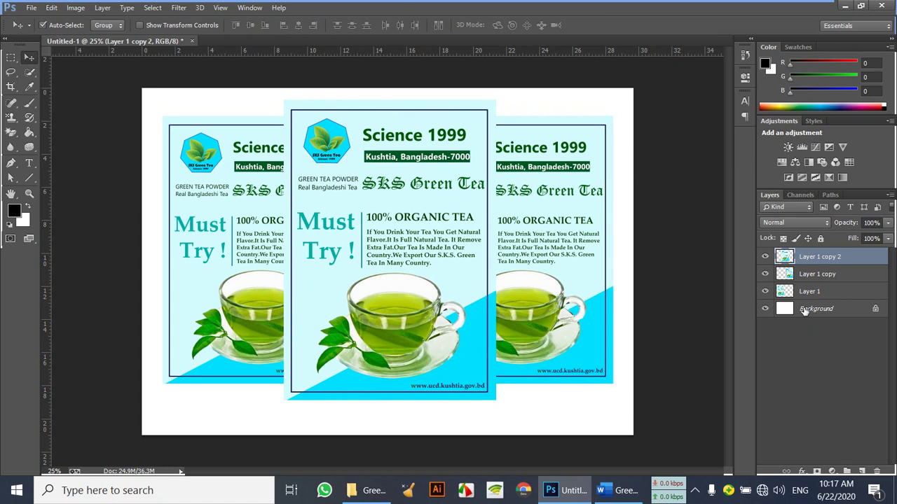
left_click(766, 258)
left_click(766, 257)
left_click(815, 277)
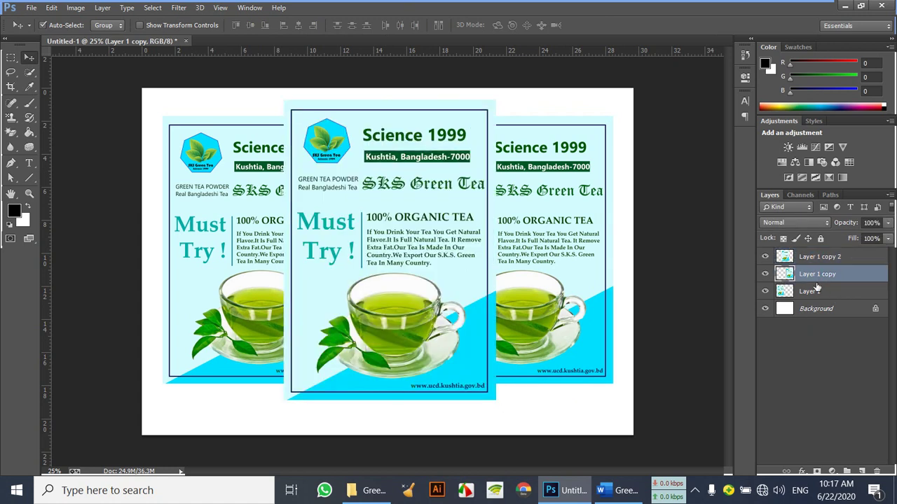
left_click(820, 293, "shift")
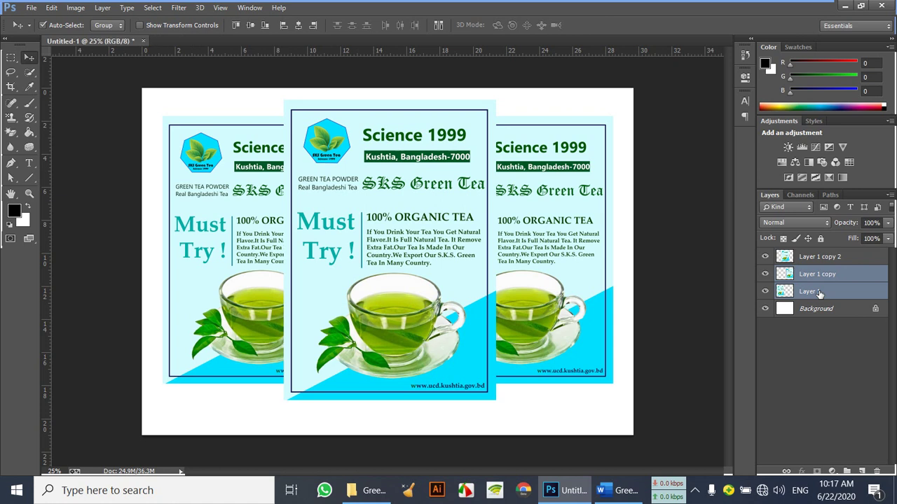
left_click(811, 310)
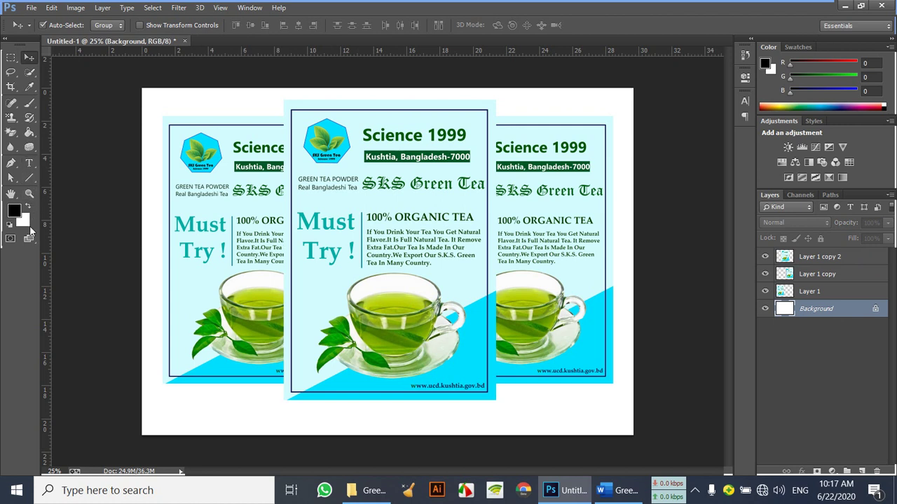
Draw a rectangle covering the whole canvas above the Background layer
left_click(29, 178)
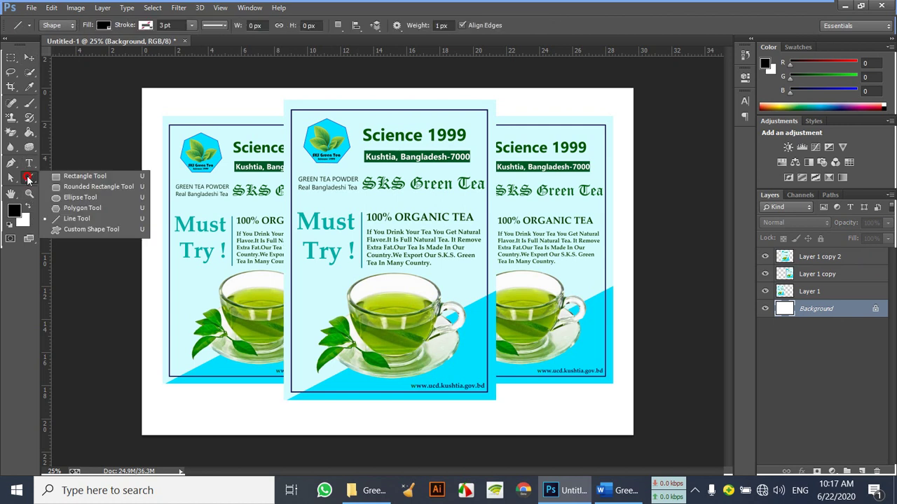
left_click(61, 176)
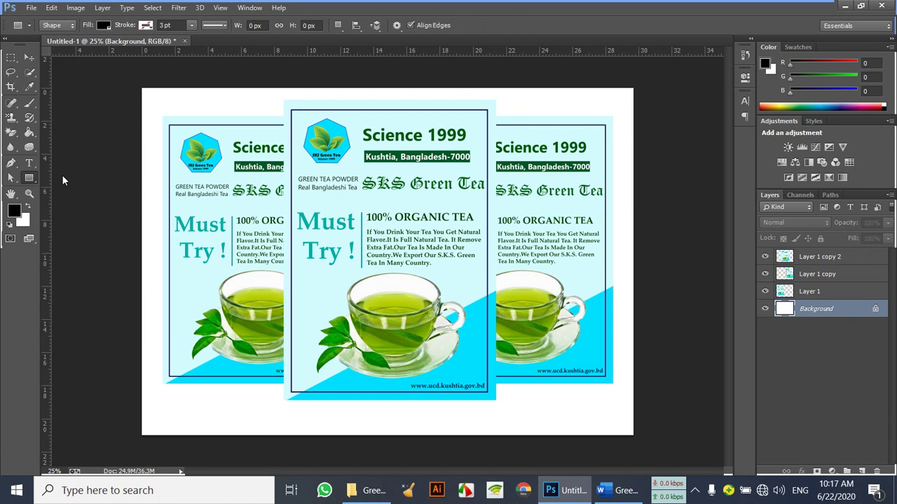
left_click(102, 26)
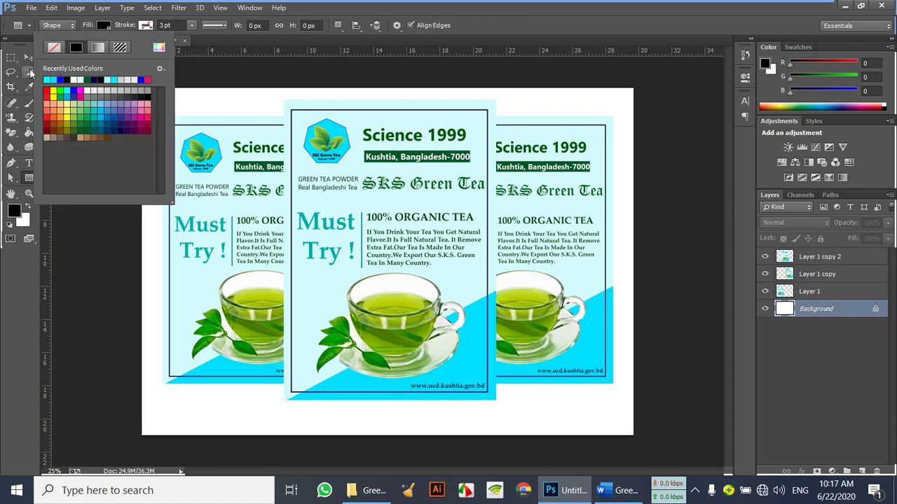
key("Escape")
key("v")
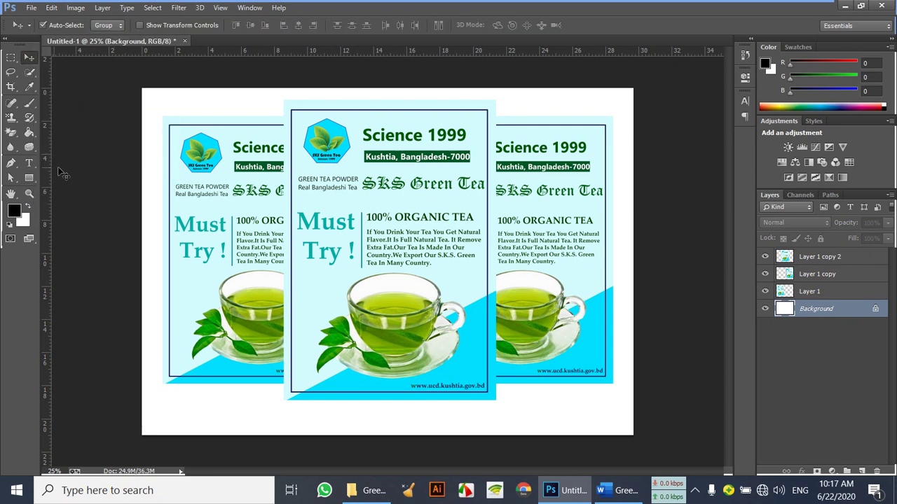
left_click(29, 178)
left_click_drag(142, 87, 648, 440)
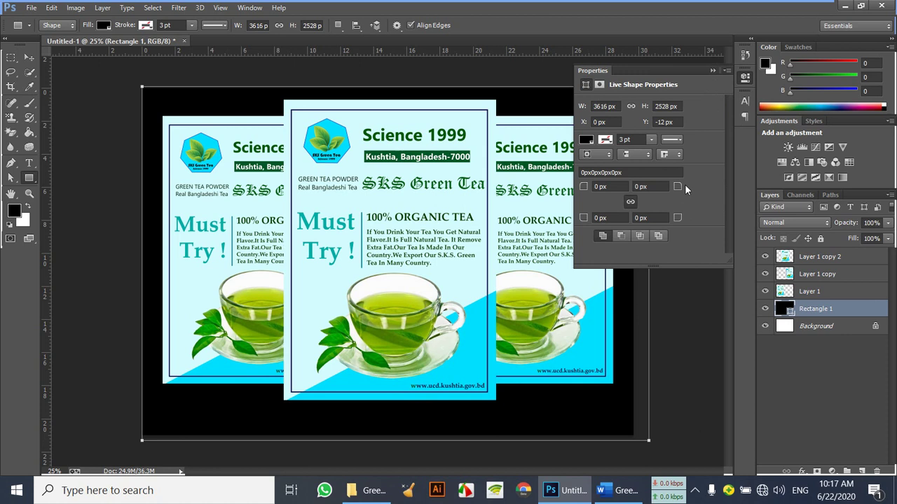
left_click(712, 71)
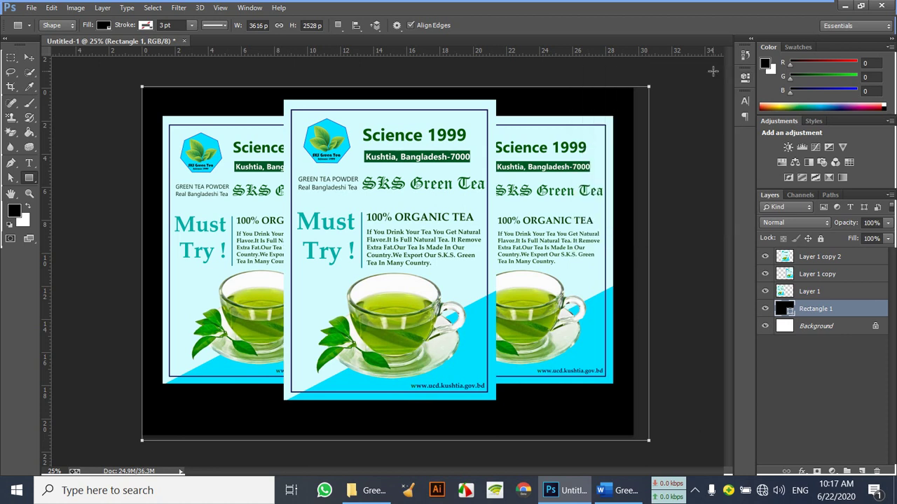
Set the rectangle layer's opacity to 15% for a light grey backdrop
left_click(887, 223)
left_click(841, 238)
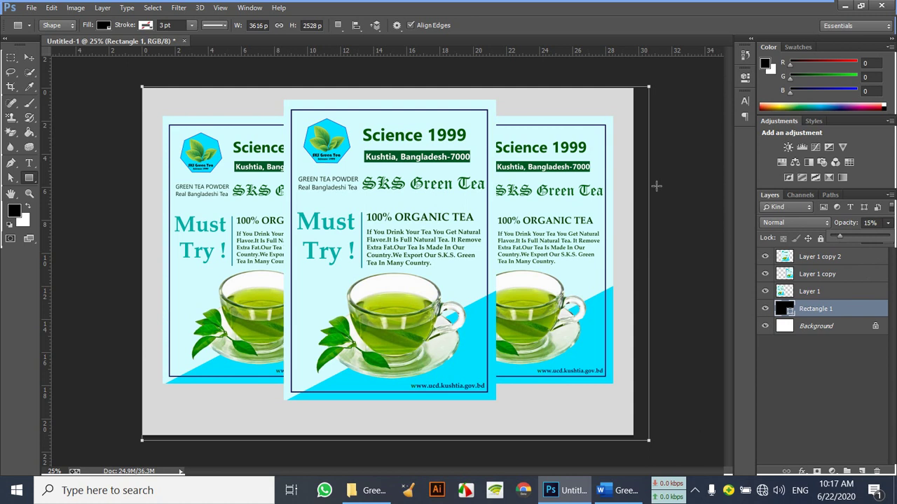
key("v")
left_click(652, 164)
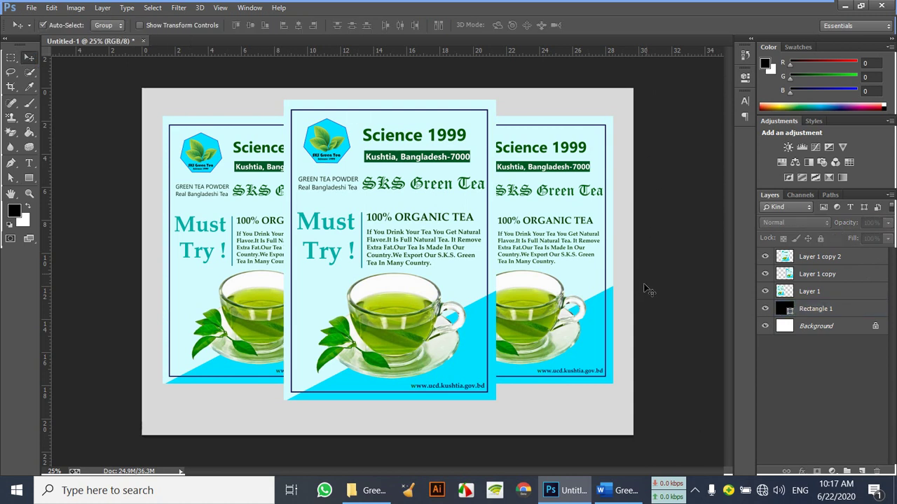
Send the right and left flyer layers below Rectangle 1 with Ctrl+[ to dim them
left_click(574, 241)
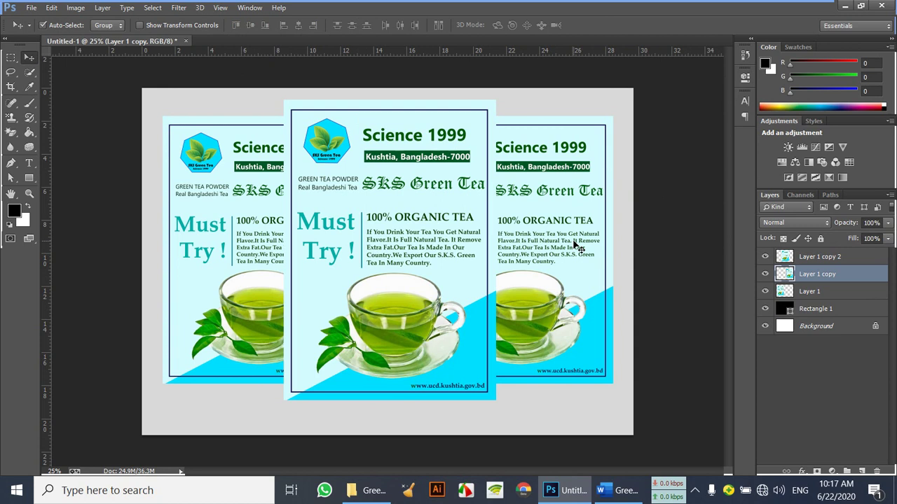
key("ctrl+bracketright")
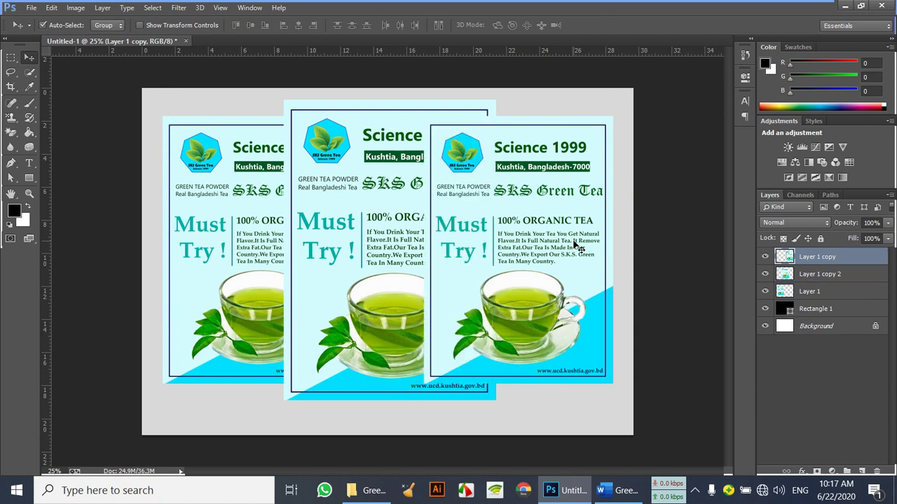
key("ctrl+bracketleft")
key("ctrl+bracketleft")
key("ctrl+bracketleft")
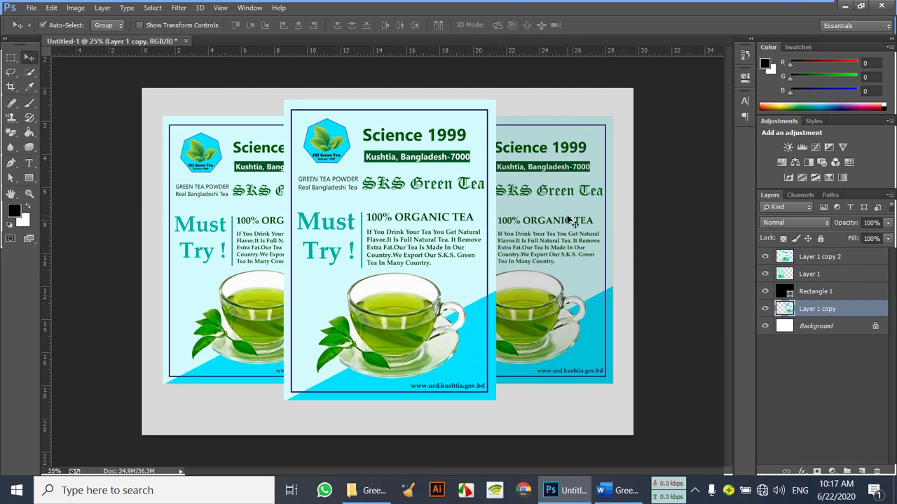
left_click(235, 198)
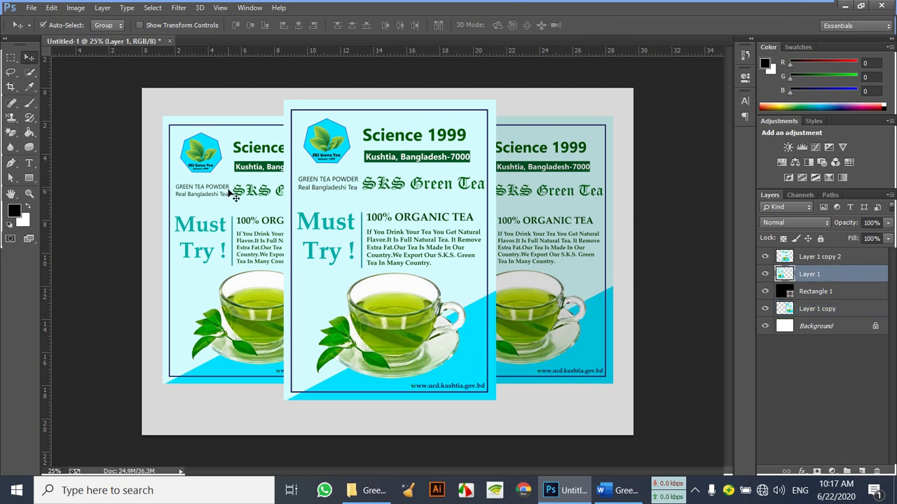
key("ctrl+bracketleft")
key("ctrl+bracketleft")
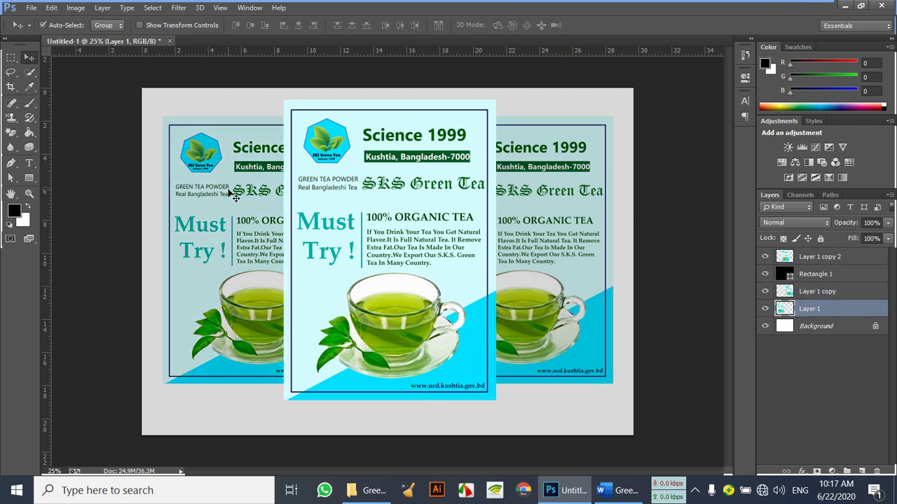
left_click(688, 298)
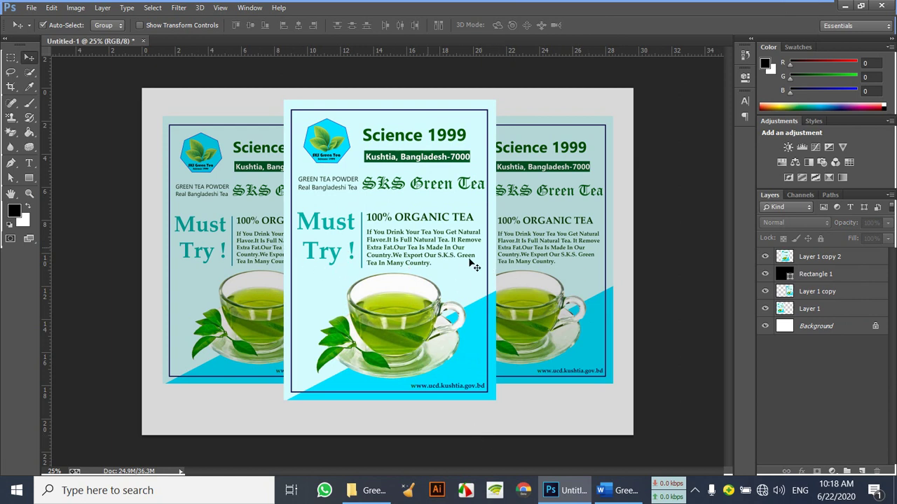
Crop a small strip off the bottom of the mockup canvas
left_click(12, 86)
left_click_drag(391, 435, 390, 426)
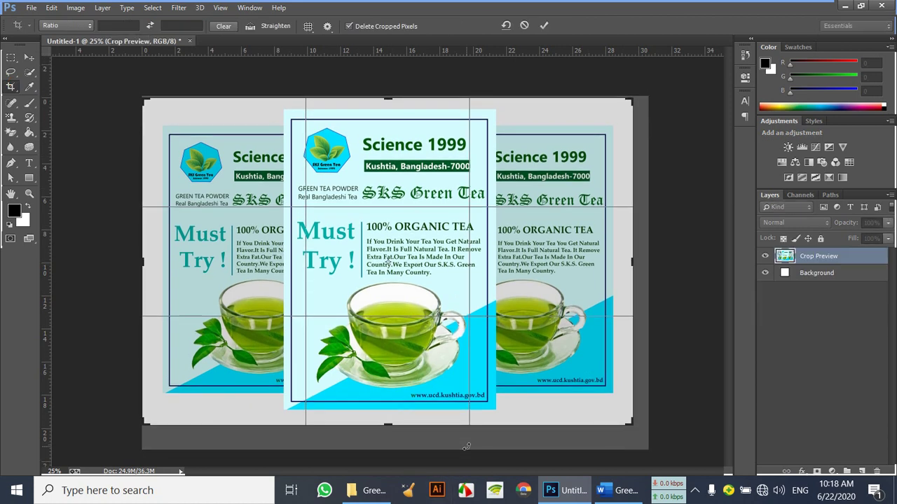
key("Return")
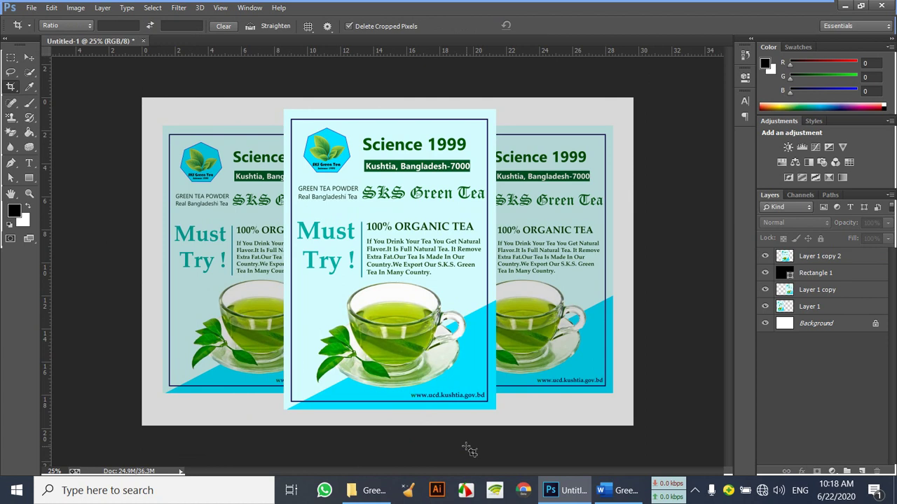